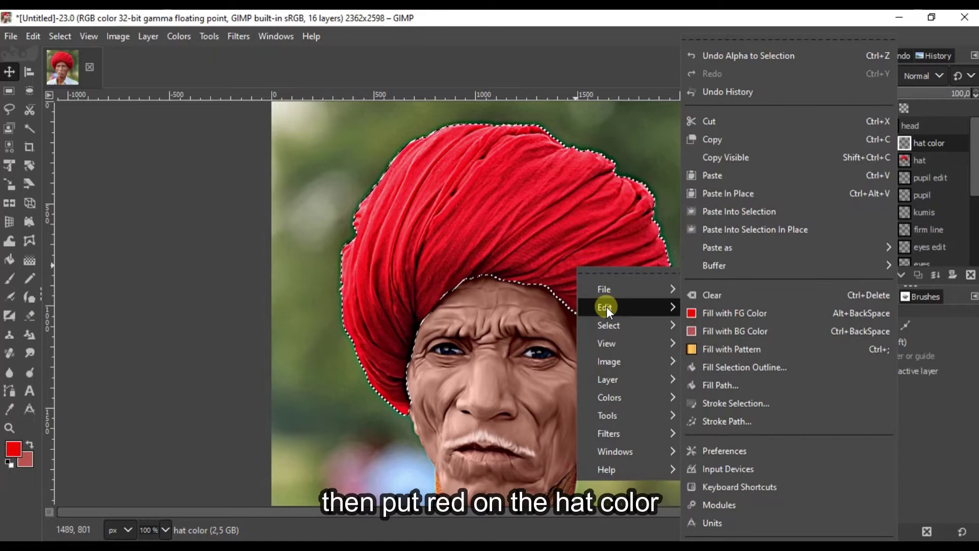
Fill the turban selection with the red foreground color on the hat color layer and set its blend mode to LCh Color.
{"action": "left_click", "coordinate": [706, 315]}
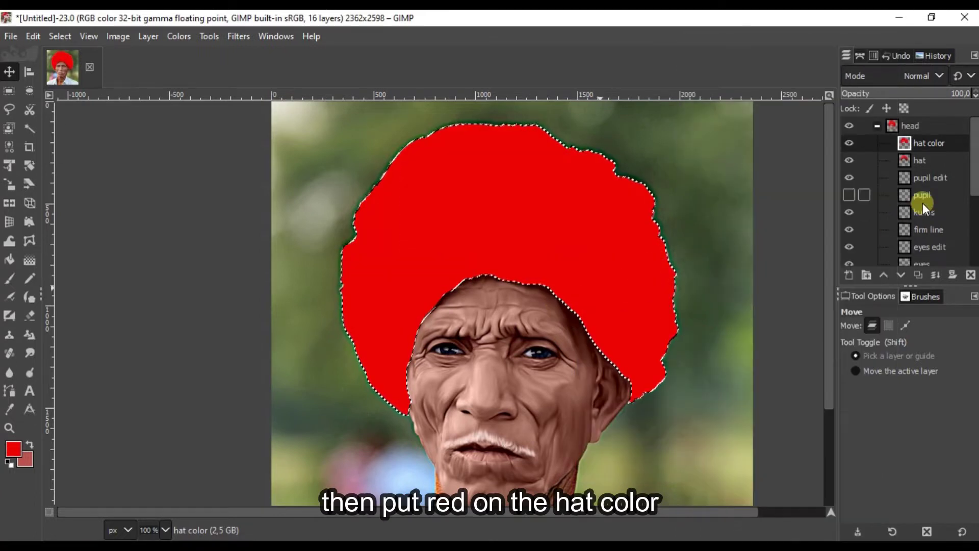
{"action": "left_click", "coordinate": [912, 76]}
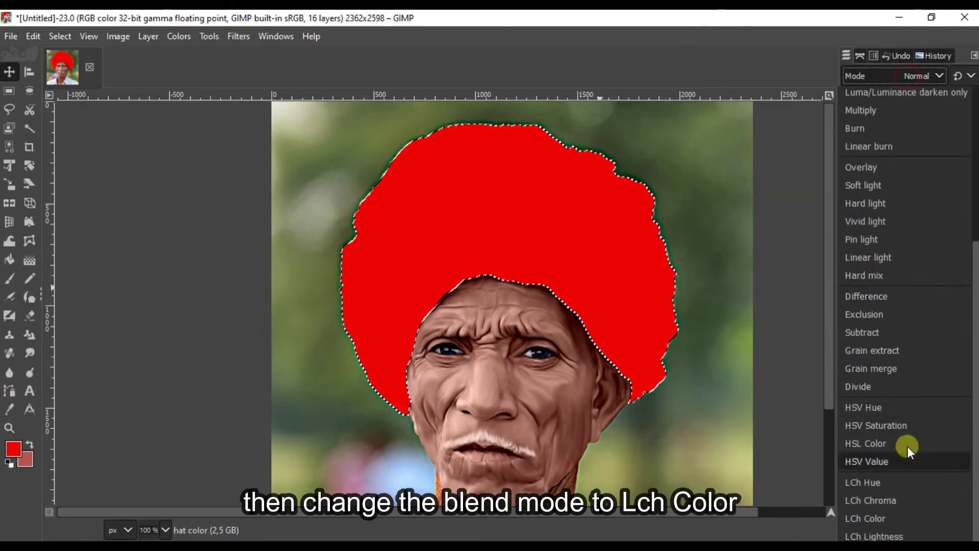
{"action": "left_click", "coordinate": [893, 515]}
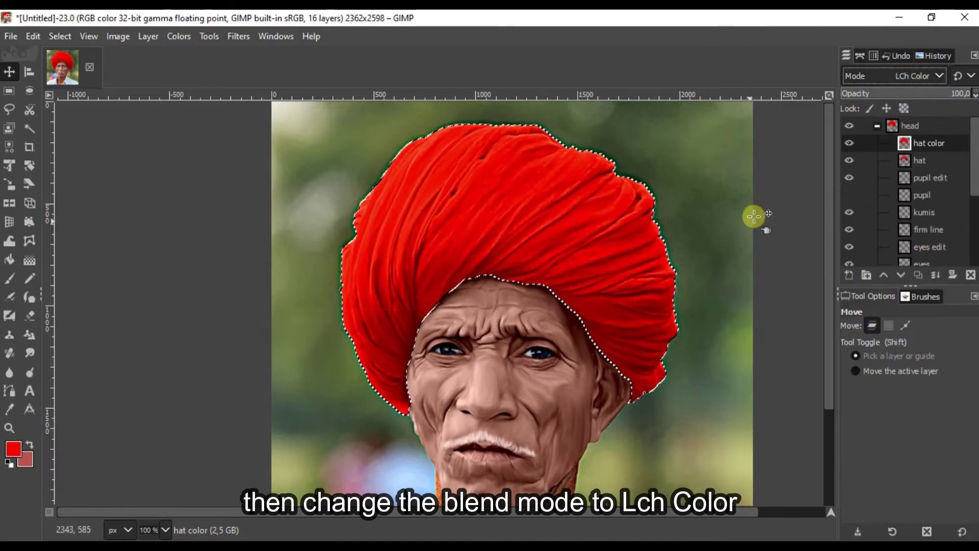
Darken the hat layer with an Exposure adjustment of about -1.143.
{"action": "left_click", "coordinate": [944, 161]}
{"action": "left_click", "coordinate": [943, 147]}
{"action": "left_click", "coordinate": [937, 161]}
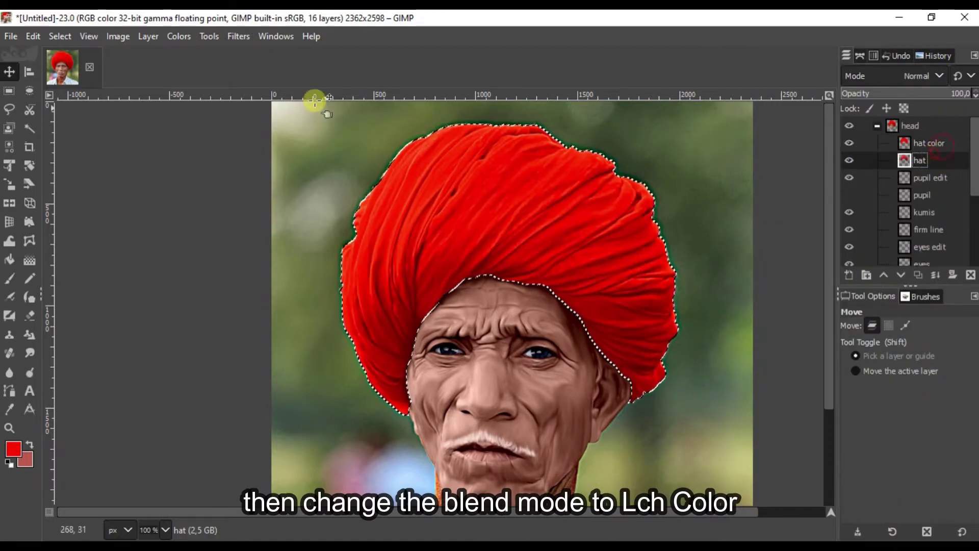
{"action": "left_click", "coordinate": [179, 36]}
{"action": "left_click", "coordinate": [201, 148]}
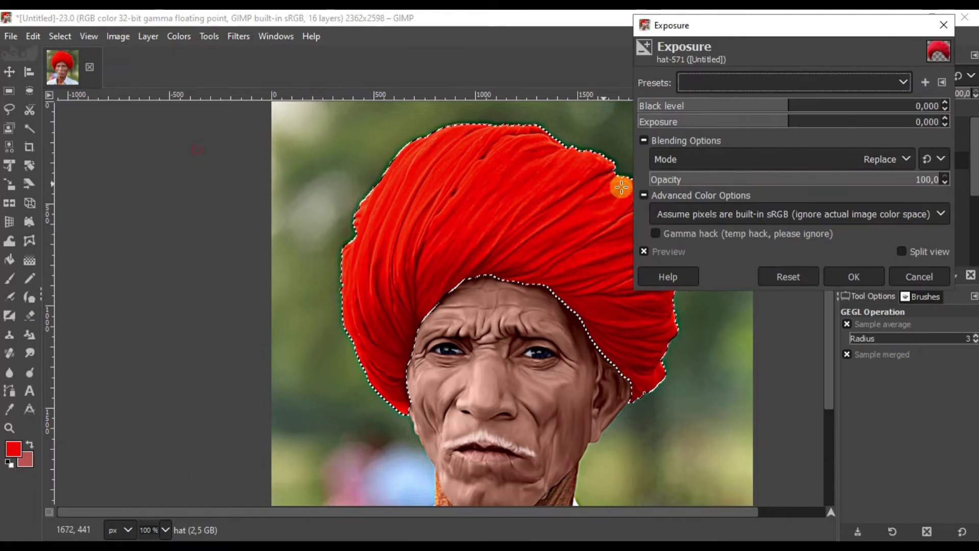
{"action": "left_click_drag", "start_coordinate": [789, 118], "coordinate": [756, 120]}
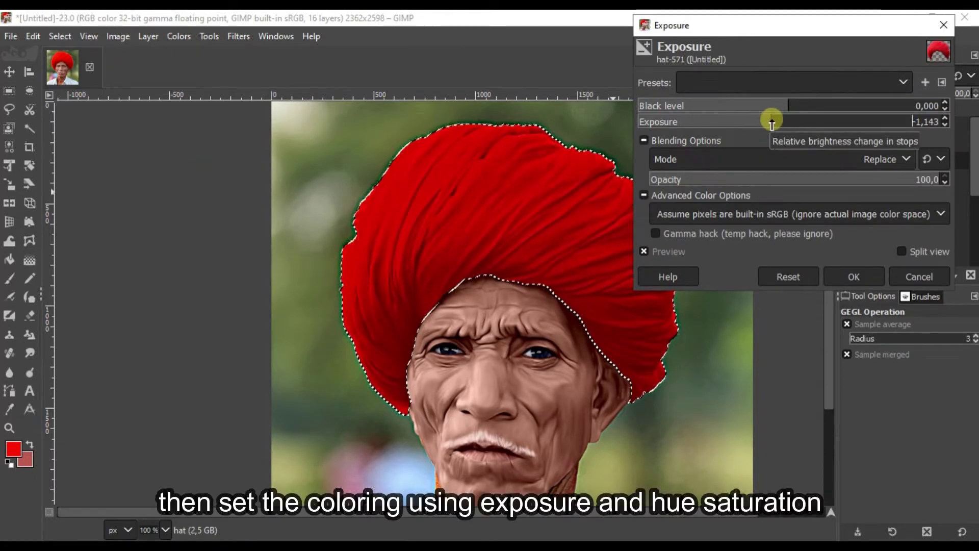
{"action": "left_click", "coordinate": [862, 276]}
Reduce the hat color layer's saturation to a scale of about 0.852.
{"action": "left_click", "coordinate": [944, 145]}
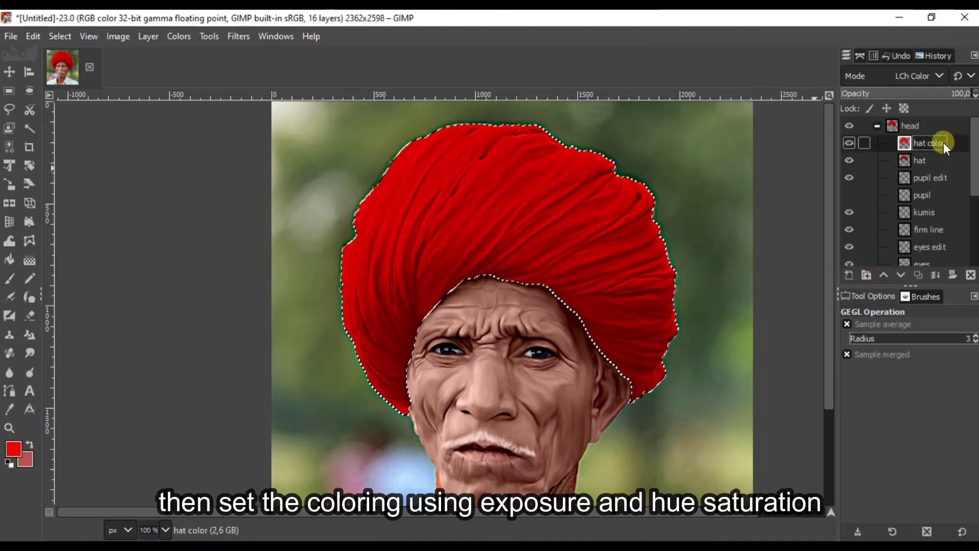
{"action": "left_click", "coordinate": [179, 36]}
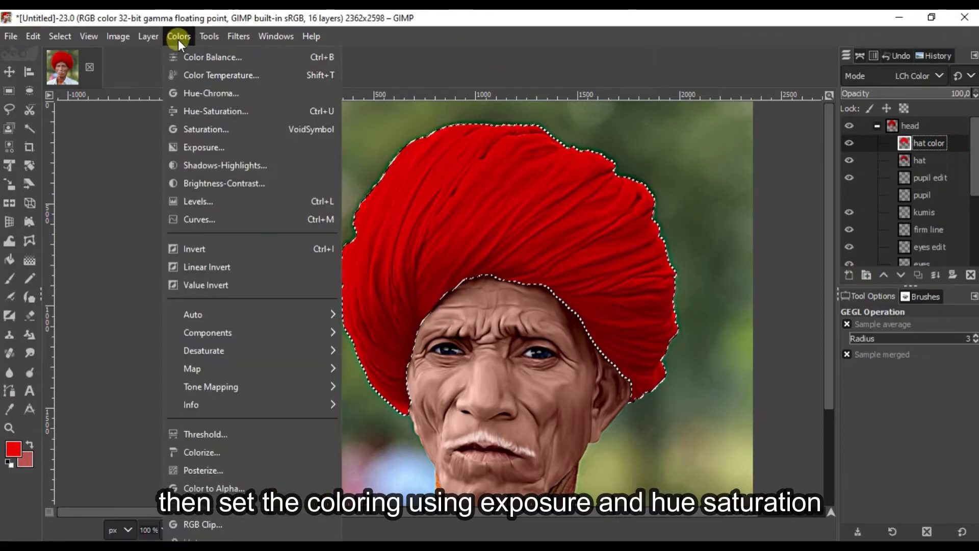
{"action": "left_click", "coordinate": [214, 122]}
{"action": "left_click_drag", "start_coordinate": [787, 104], "coordinate": [765, 104]}
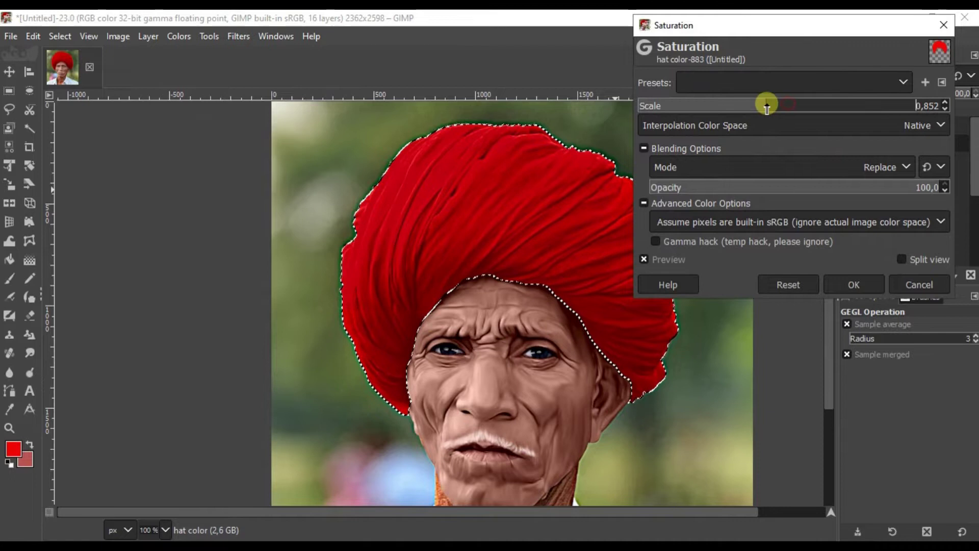
{"action": "left_click", "coordinate": [853, 283]}
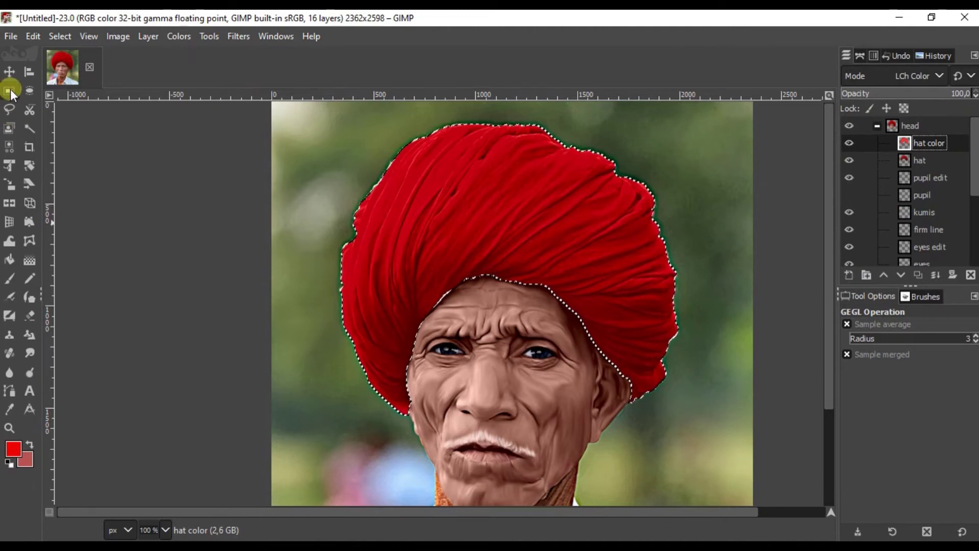
Make the hat layer active, choose the Smudge tool and reset the tool's options to their defaults.
{"action": "left_click", "coordinate": [54, 38]}
{"action": "left_click", "coordinate": [922, 144]}
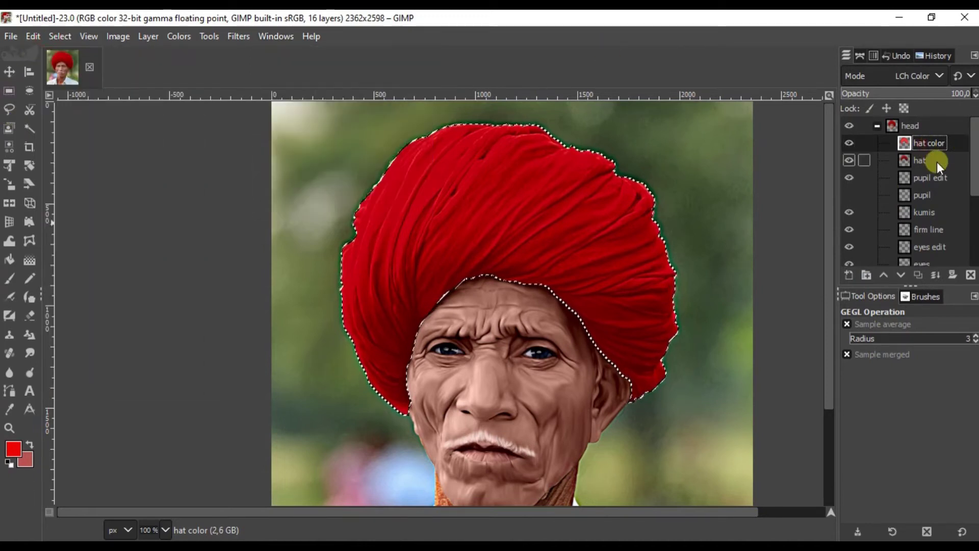
{"action": "left_click", "coordinate": [936, 160]}
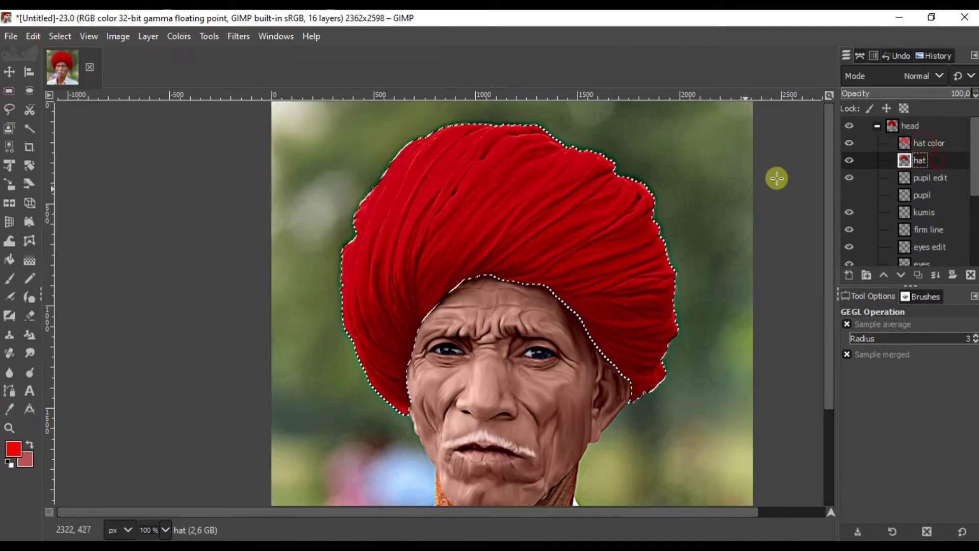
{"action": "left_click", "coordinate": [36, 358]}
{"action": "scroll", "coordinate": [452, 262], "scroll_direction": "up", "scroll_amount": 1}
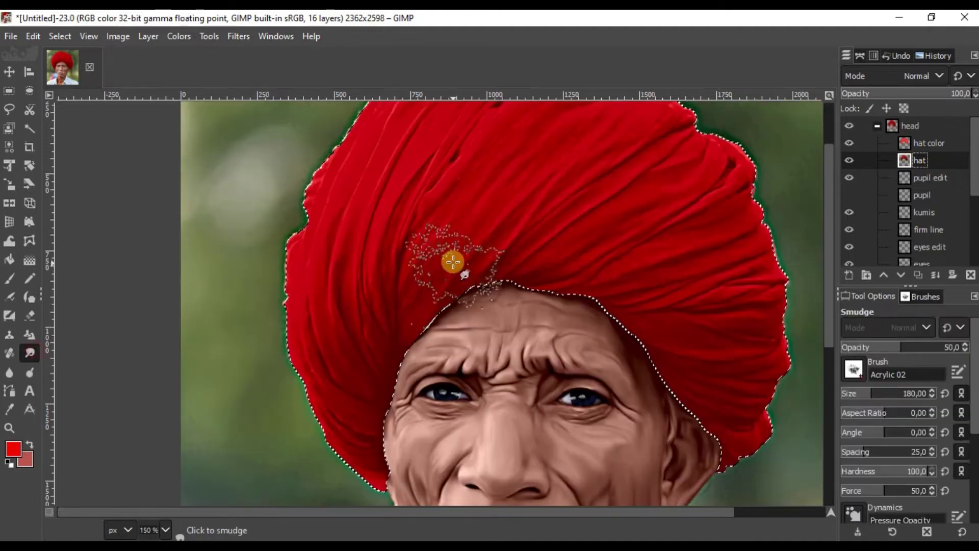
{"action": "left_click", "coordinate": [892, 532]}
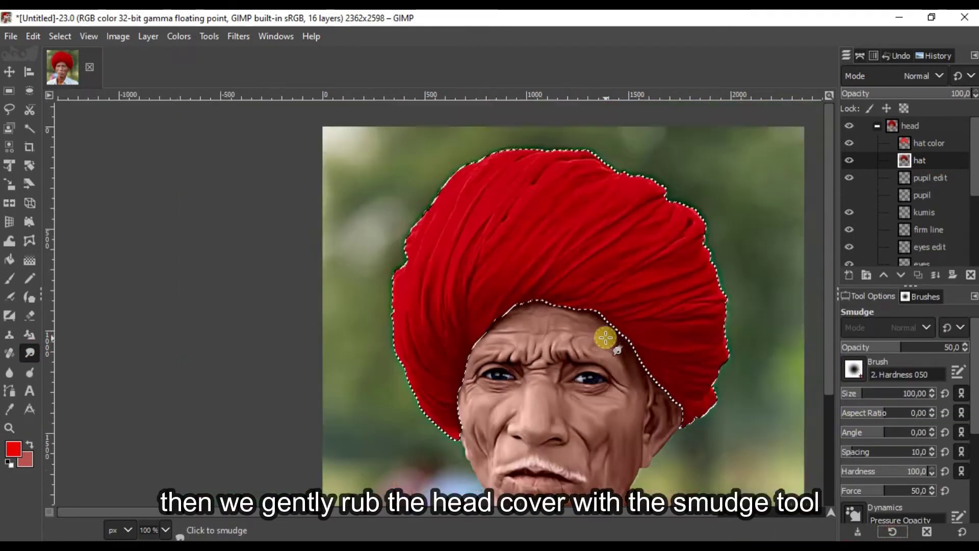
Set the smudge brush to spacing 1, hardness 50 and size 149, and start smoothing the fabric above the forehead.
{"action": "scroll", "coordinate": [605, 337], "scroll_direction": "up", "scroll_amount": 3}
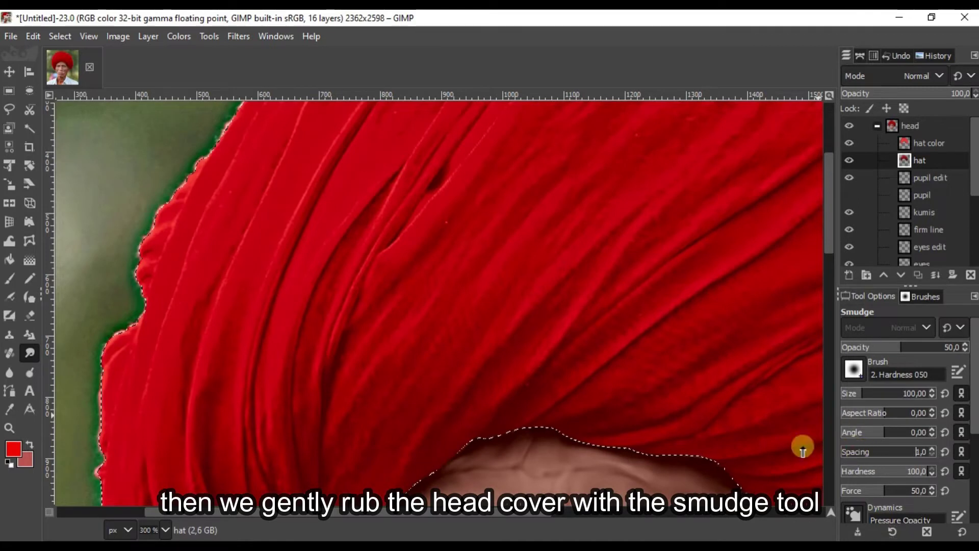
{"action": "left_click_drag", "start_coordinate": [974, 413], "coordinate": [932, 492]}
{"action": "left_click", "coordinate": [867, 438]}
{"action": "left_click_drag", "start_coordinate": [974, 457], "coordinate": [978, 361]}
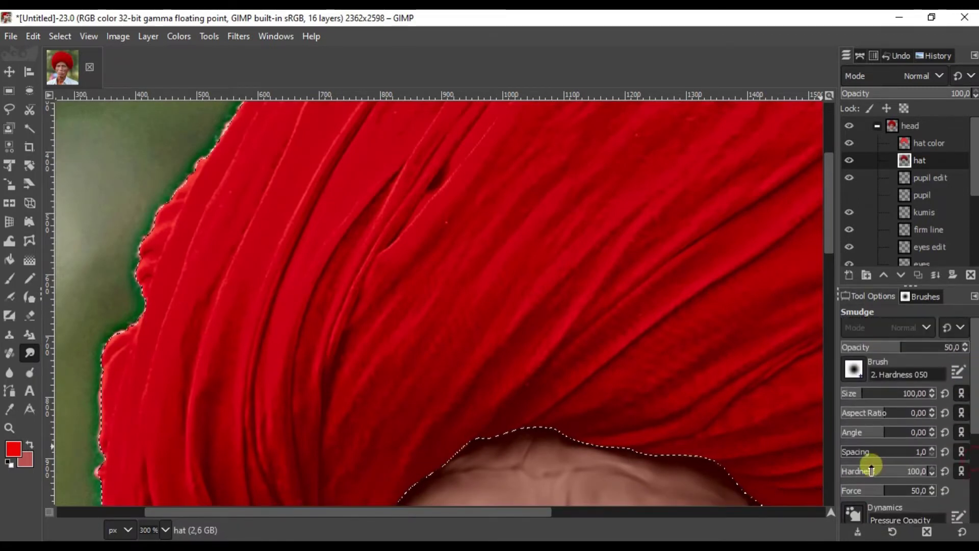
{"action": "left_click", "coordinate": [945, 471]}
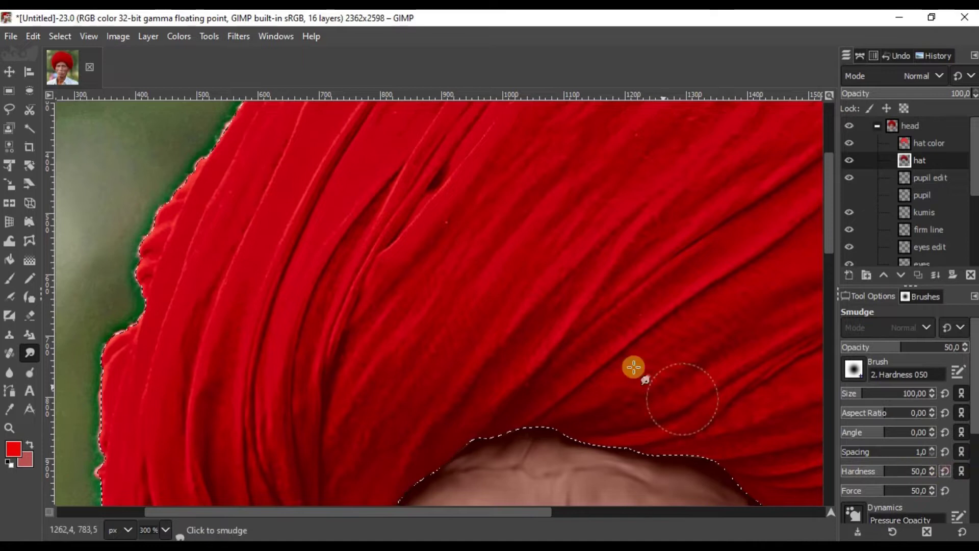
{"action": "left_click", "coordinate": [871, 395]}
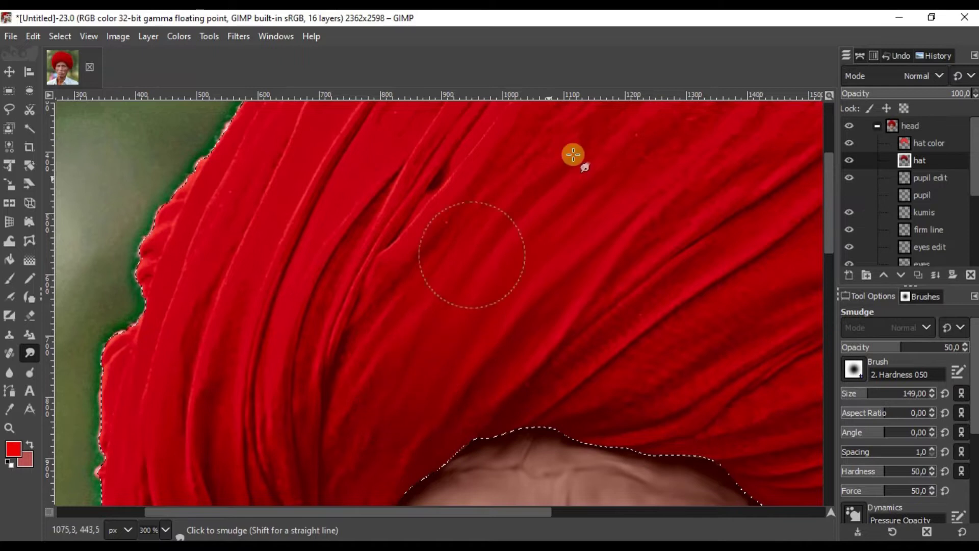
Smudge along the turban's folds from the crown and the center above the forehead toward its right side.
{"action": "scroll", "coordinate": [403, 410], "scroll_direction": "up", "scroll_amount": 5}
{"action": "scroll", "coordinate": [403, 410], "scroll_direction": "right", "scroll_amount": 1}
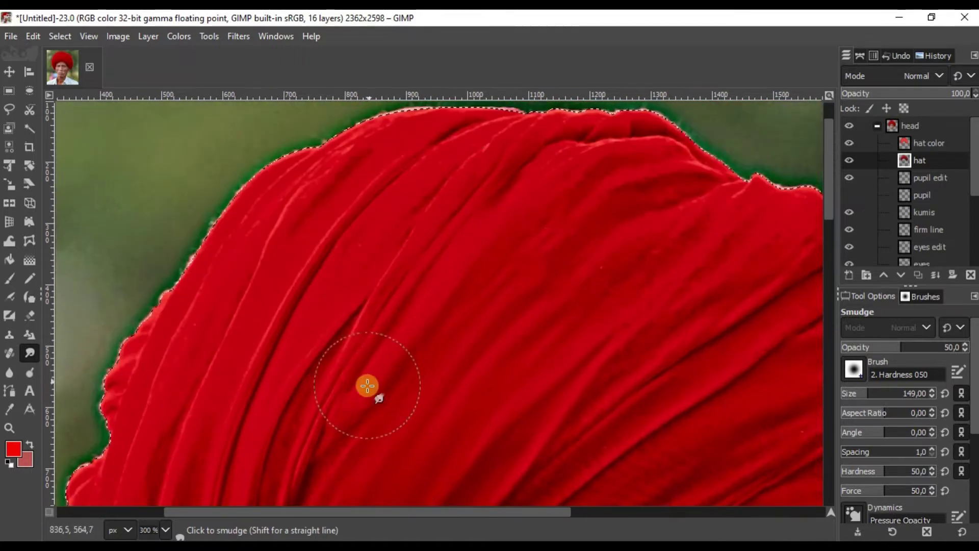
{"action": "scroll", "coordinate": [476, 229], "scroll_direction": "down", "scroll_amount": 5}
{"action": "scroll", "coordinate": [490, 293], "scroll_direction": "left", "scroll_amount": 2}
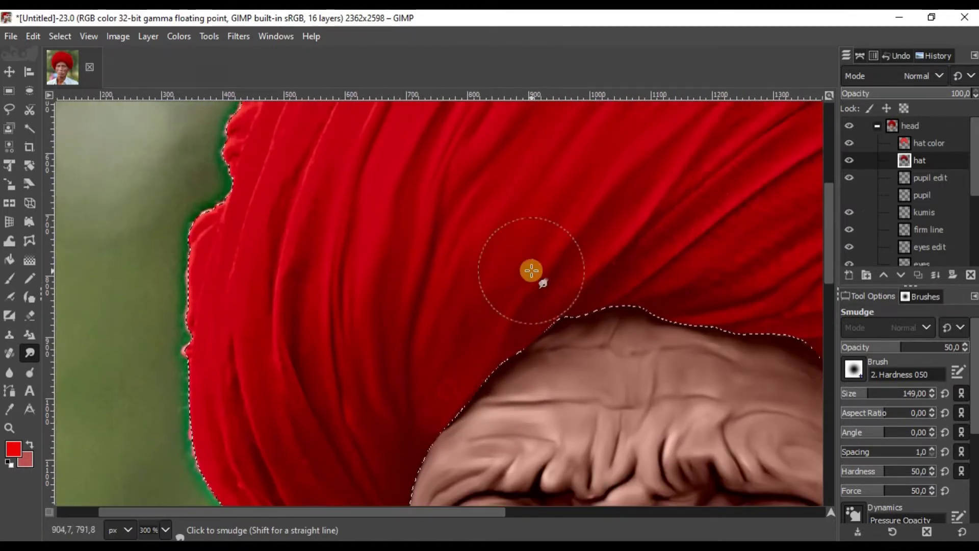
{"action": "scroll", "coordinate": [631, 271], "scroll_direction": "up", "scroll_amount": 3}
{"action": "scroll", "coordinate": [632, 271], "scroll_direction": "right", "scroll_amount": 5}
{"action": "scroll", "coordinate": [406, 452], "scroll_direction": "down", "scroll_amount": 3}
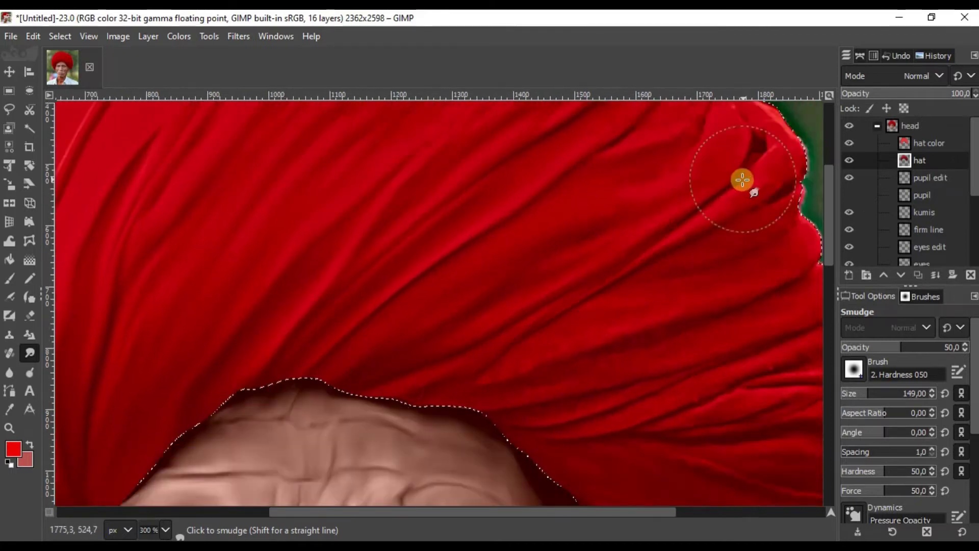
{"action": "scroll", "coordinate": [416, 378], "scroll_direction": "down", "scroll_amount": 3}
{"action": "scroll", "coordinate": [668, 305], "scroll_direction": "up", "scroll_amount": 4}
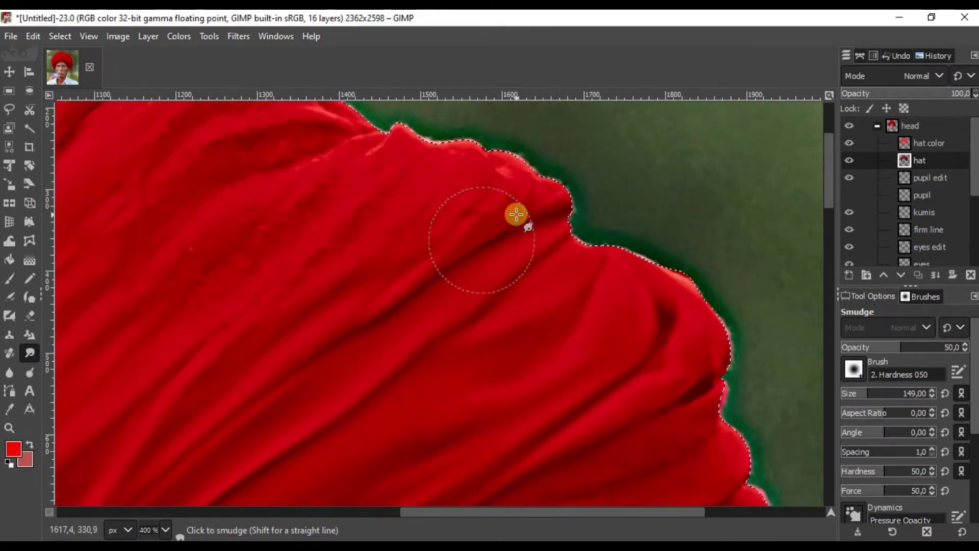
Smooth the fabric along the turban's upper-right edge and across the crown to the upper-left outline with smudge strokes.
{"action": "scroll", "coordinate": [541, 229], "scroll_direction": "up", "scroll_amount": 1}
{"action": "scroll", "coordinate": [541, 230], "scroll_direction": "left", "scroll_amount": 1}
{"action": "scroll", "coordinate": [402, 272], "scroll_direction": "down", "scroll_amount": 1}
{"action": "scroll", "coordinate": [528, 237], "scroll_direction": "left", "scroll_amount": 1}
{"action": "scroll", "coordinate": [510, 239], "scroll_direction": "up", "scroll_amount": 1}
{"action": "scroll", "coordinate": [510, 239], "scroll_direction": "left", "scroll_amount": 1}
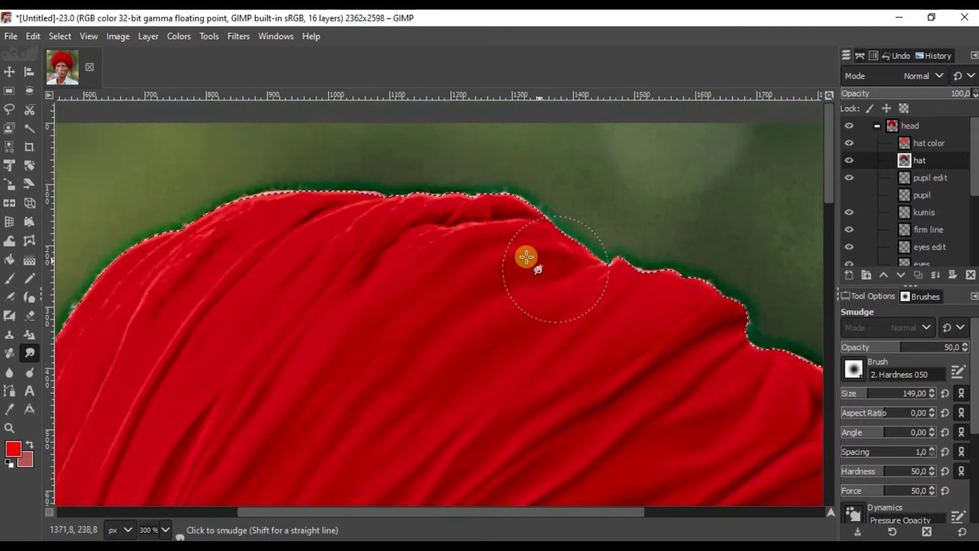
{"action": "scroll", "coordinate": [525, 256], "scroll_direction": "down", "scroll_amount": 1}
{"action": "scroll", "coordinate": [521, 247], "scroll_direction": "left", "scroll_amount": 4}
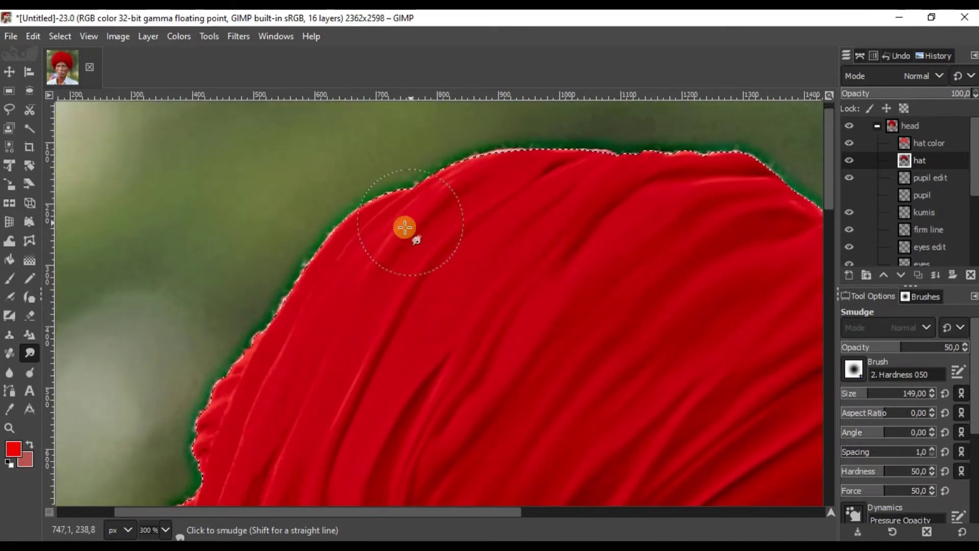
Smudge the folds down the turban's left side beside the face and back up along the left outline.
{"action": "scroll", "coordinate": [408, 336], "scroll_direction": "down", "scroll_amount": 6}
{"action": "scroll", "coordinate": [454, 327], "scroll_direction": "left", "scroll_amount": 2}
{"action": "scroll", "coordinate": [464, 351], "scroll_direction": "down", "scroll_amount": 1}
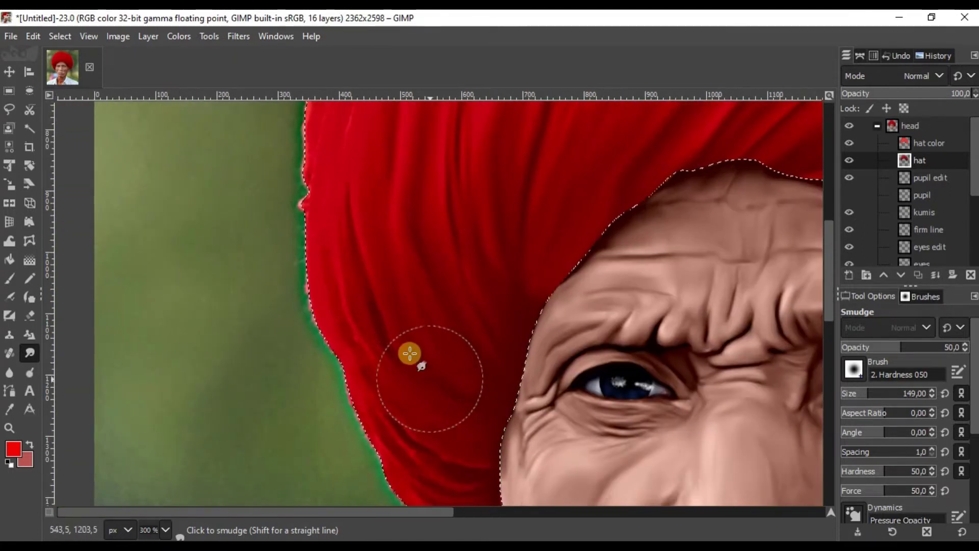
{"action": "scroll", "coordinate": [409, 353], "scroll_direction": "down", "scroll_amount": 1}
{"action": "scroll", "coordinate": [339, 286], "scroll_direction": "up", "scroll_amount": 4}
{"action": "scroll", "coordinate": [347, 230], "scroll_direction": "left", "scroll_amount": 1}
{"action": "scroll", "coordinate": [354, 160], "scroll_direction": "up", "scroll_amount": 2}
{"action": "scroll", "coordinate": [387, 286], "scroll_direction": "up", "scroll_amount": 4}
{"action": "scroll", "coordinate": [393, 337], "scroll_direction": "up", "scroll_amount": 6}
{"action": "scroll", "coordinate": [378, 324], "scroll_direction": "right", "scroll_amount": 1}
Blend the remaining folds down the turban's right side to the ear and at its lower-left end with smudge strokes.
{"action": "left_click_drag", "start_coordinate": [444, 212], "coordinate": [393, 440]}
{"action": "scroll", "coordinate": [575, 203], "scroll_direction": "down", "scroll_amount": 2}
{"action": "left_click_drag", "start_coordinate": [795, 127], "coordinate": [264, 153]}
{"action": "left_click_drag", "start_coordinate": [636, 465], "coordinate": [538, 354]}
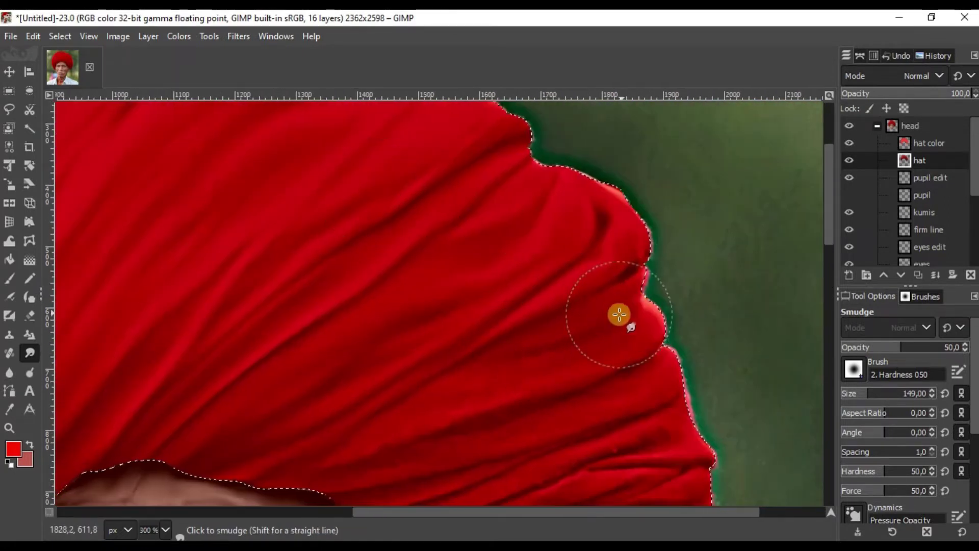
{"action": "scroll", "coordinate": [431, 372], "scroll_direction": "down", "scroll_amount": 3}
{"action": "scroll", "coordinate": [431, 372], "scroll_direction": "right", "scroll_amount": 1}
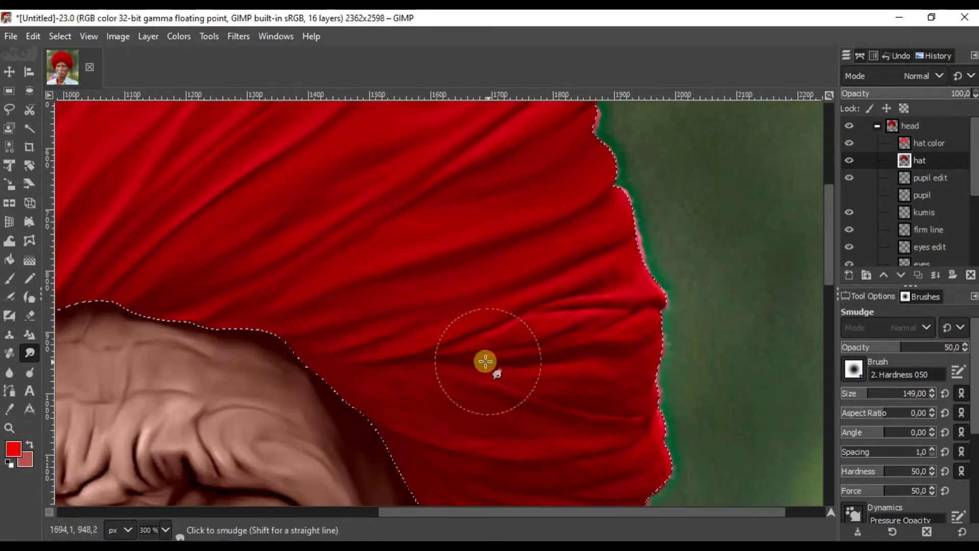
{"action": "scroll", "coordinate": [561, 283], "scroll_direction": "down", "scroll_amount": 2}
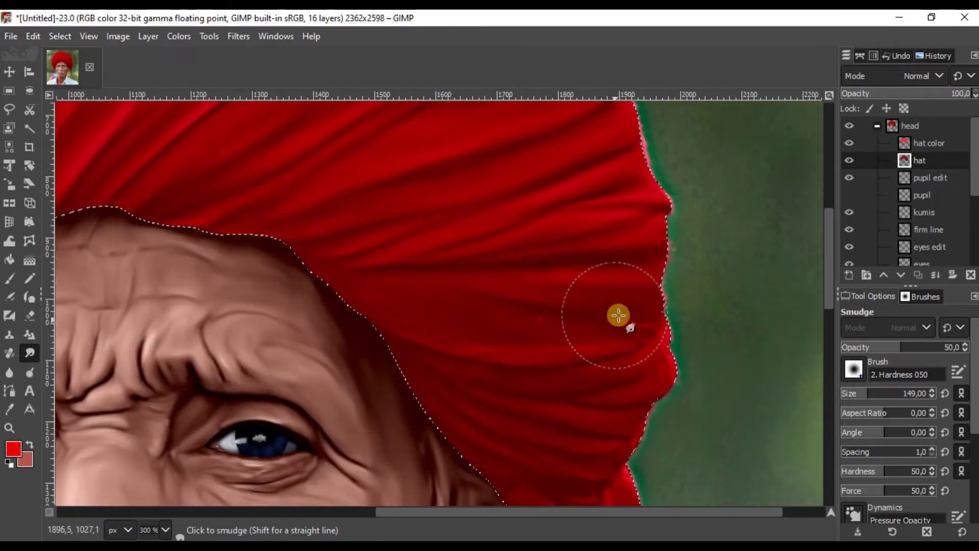
{"action": "scroll", "coordinate": [426, 339], "scroll_direction": "up", "scroll_amount": 1}
{"action": "scroll", "coordinate": [492, 383], "scroll_direction": "right", "scroll_amount": 2}
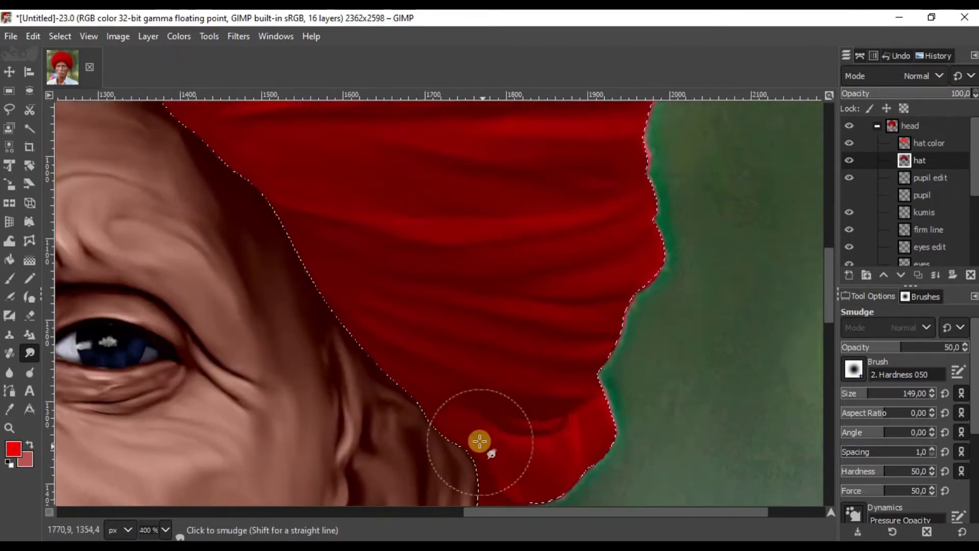
{"action": "scroll", "coordinate": [480, 441], "scroll_direction": "right", "scroll_amount": 2}
{"action": "scroll", "coordinate": [479, 441], "scroll_direction": "down", "scroll_amount": 1}
{"action": "scroll", "coordinate": [430, 335], "scroll_direction": "down", "scroll_amount": 1}
{"action": "scroll", "coordinate": [483, 312], "scroll_direction": "down", "scroll_amount": 4}
{"action": "scroll", "coordinate": [252, 413], "scroll_direction": "up", "scroll_amount": 3}
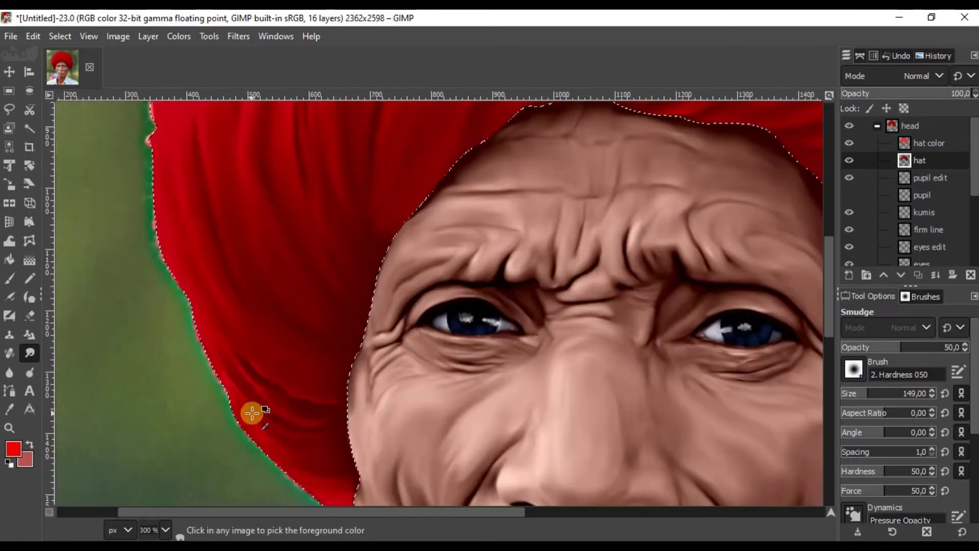
Clear the turban selection, open a color adjustment on the hat color layer and check the whole portrait.
{"action": "scroll", "coordinate": [260, 258], "scroll_direction": "down", "scroll_amount": 5}
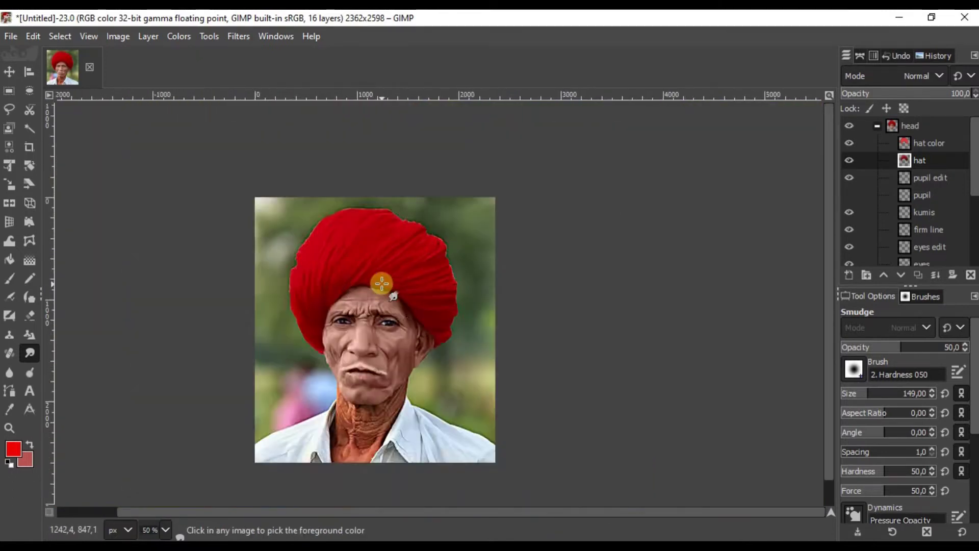
{"action": "scroll", "coordinate": [381, 286], "scroll_direction": "up", "scroll_amount": 2}
{"action": "scroll", "coordinate": [381, 283], "scroll_direction": "down", "scroll_amount": 2}
{"action": "scroll", "coordinate": [383, 278], "scroll_direction": "up", "scroll_amount": 2}
{"action": "left_click", "coordinate": [929, 147]}
{"action": "left_click", "coordinate": [178, 37]}
{"action": "left_click", "coordinate": [204, 85]}
{"action": "scroll", "coordinate": [525, 250], "scroll_direction": "down", "scroll_amount": 1}
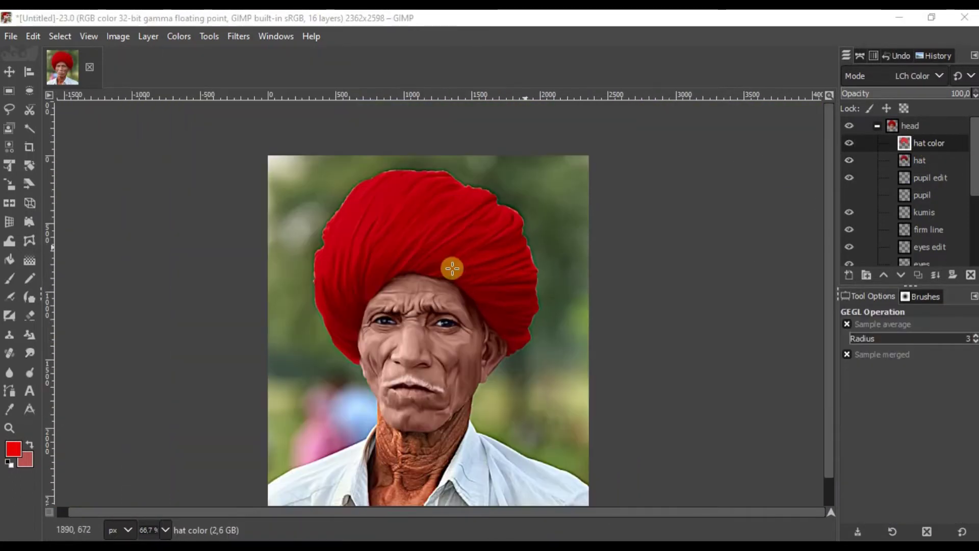
{"action": "scroll", "coordinate": [316, 249], "scroll_direction": "up", "scroll_amount": 2}
{"action": "scroll", "coordinate": [365, 214], "scroll_direction": "down", "scroll_amount": 1}
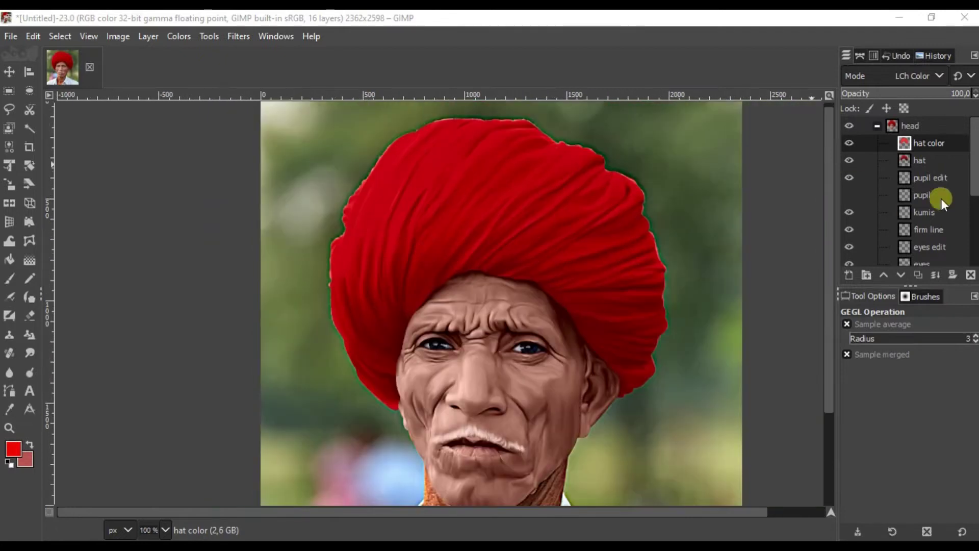
Collapse the head layer group and make the edit layer active.
{"action": "left_click", "coordinate": [931, 141]}
{"action": "left_click", "coordinate": [876, 126]}
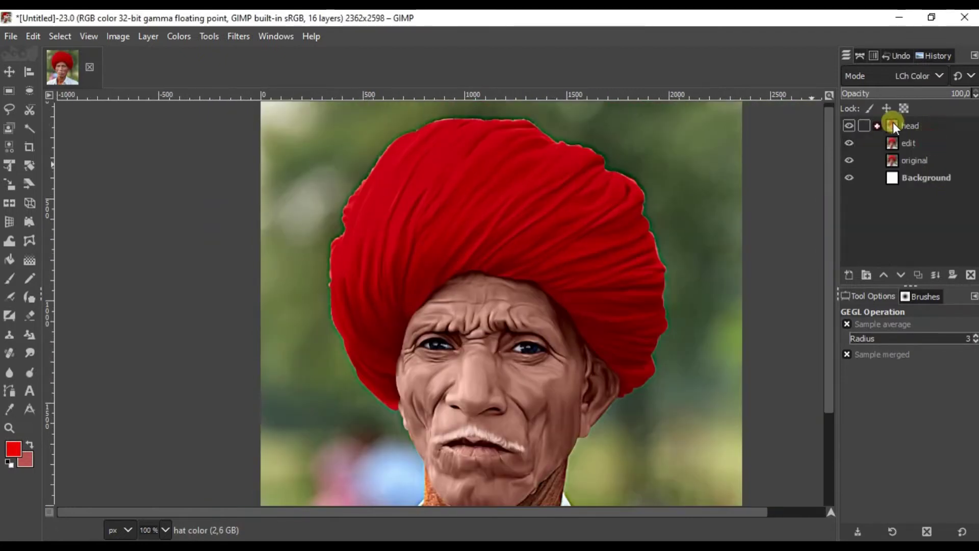
{"action": "left_click", "coordinate": [924, 143]}
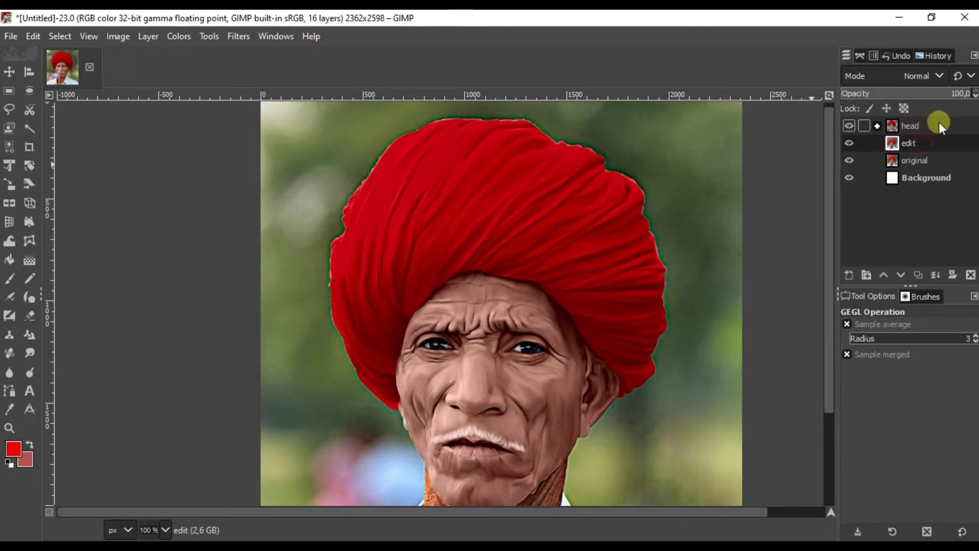
Trace a path from the left side of the jaw down the neck and inner collar to just below the image's lower edge.
{"action": "scroll", "coordinate": [440, 274], "scroll_direction": "down", "scroll_amount": 3}
{"action": "scroll", "coordinate": [440, 274], "scroll_direction": "down", "scroll_amount": 1}
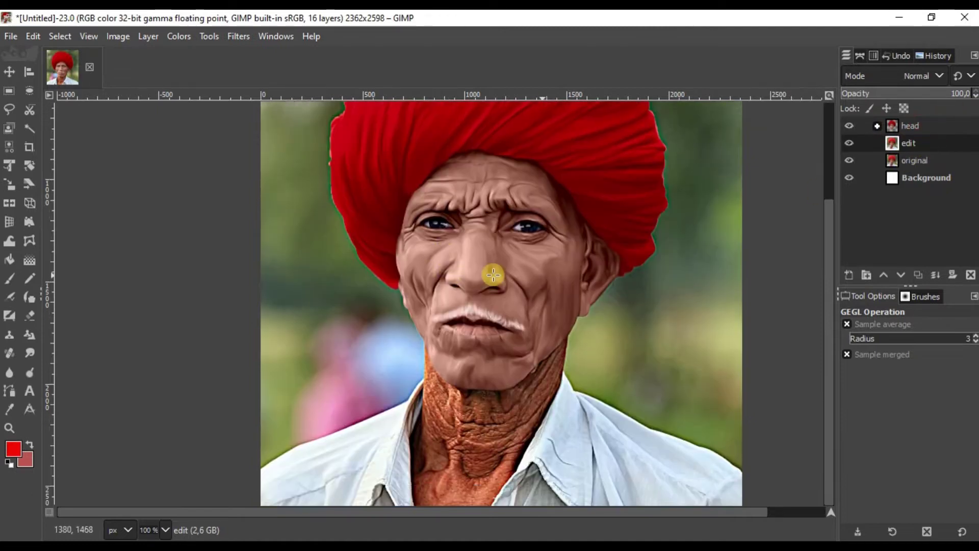
{"action": "left_click", "coordinate": [8, 389]}
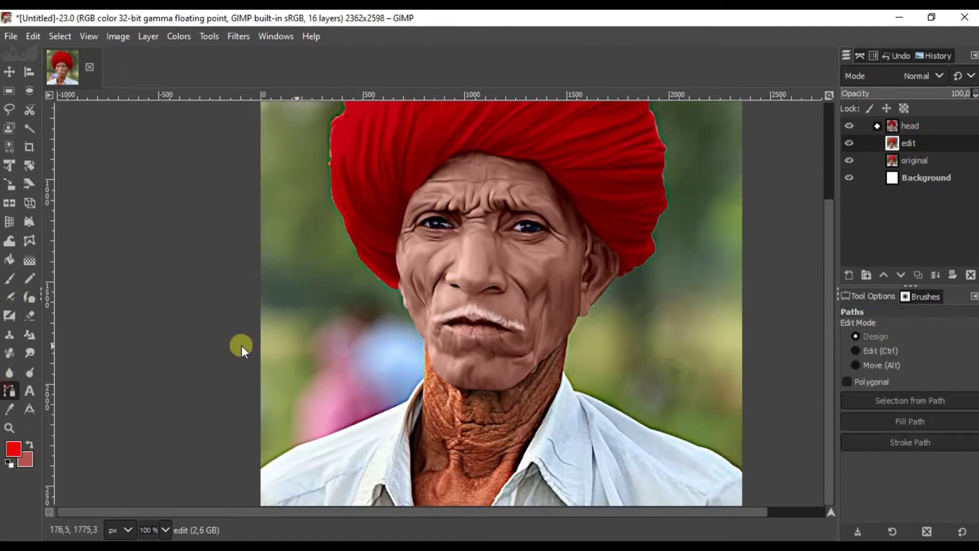
{"action": "scroll", "coordinate": [426, 376], "scroll_direction": "up", "scroll_amount": 4}
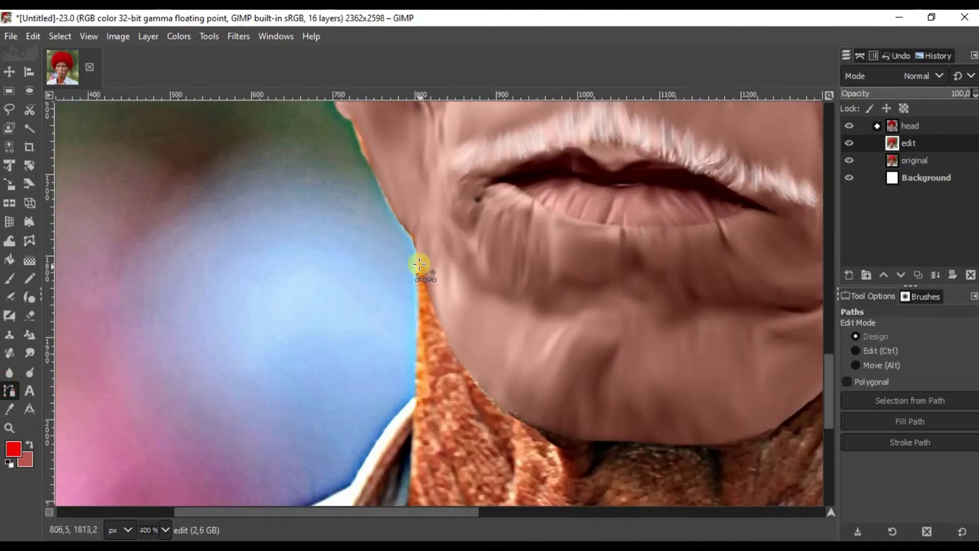
{"action": "scroll", "coordinate": [414, 233], "scroll_direction": "down", "scroll_amount": 5}
{"action": "left_click", "coordinate": [423, 263]}
{"action": "left_click_drag", "start_coordinate": [427, 278], "coordinate": [429, 323]}
{"action": "scroll", "coordinate": [430, 324], "scroll_direction": "down", "scroll_amount": 4}
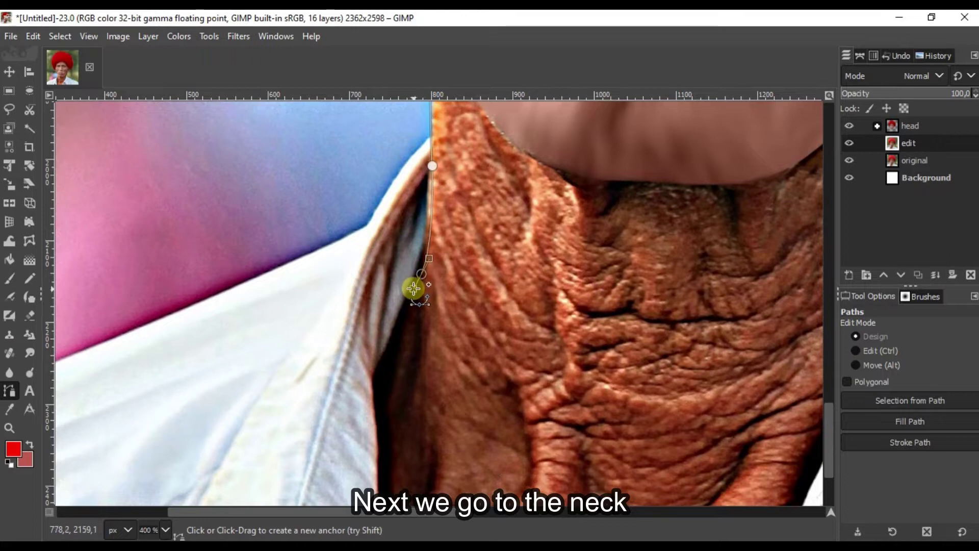
{"action": "scroll", "coordinate": [420, 259], "scroll_direction": "down", "scroll_amount": 3}
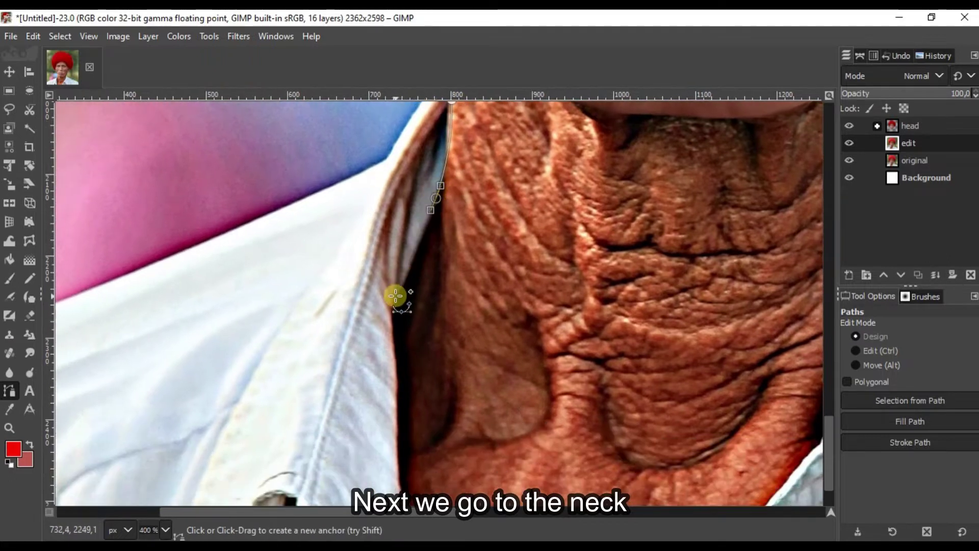
{"action": "left_click_drag", "start_coordinate": [400, 330], "coordinate": [402, 246]}
{"action": "left_click_drag", "start_coordinate": [410, 366], "coordinate": [423, 380]}
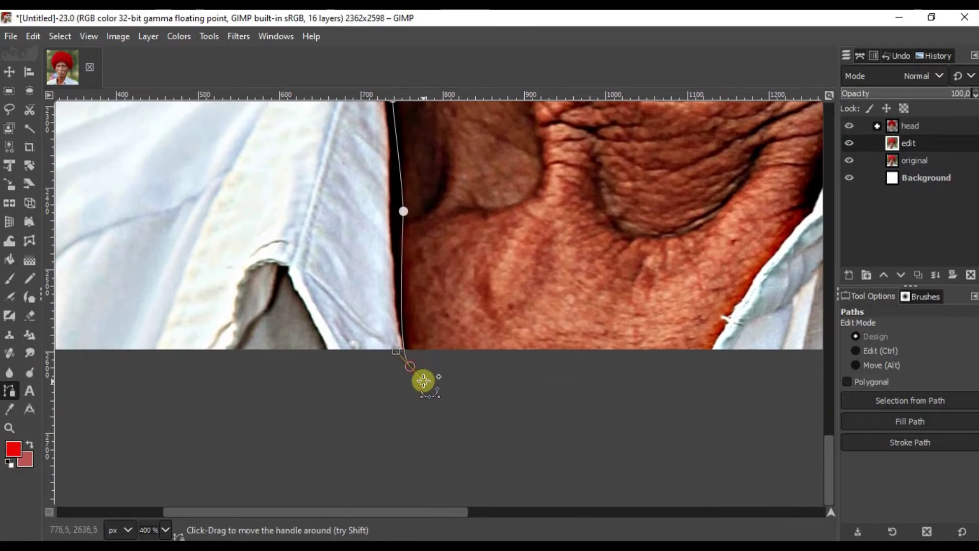
Continue the path below the image across the chest and up the lower inner edge of the right collar, correcting the anchor handles.
{"action": "left_click", "coordinate": [704, 361]}
{"action": "left_click_drag", "start_coordinate": [629, 344], "coordinate": [654, 302]}
{"action": "mouse_move", "coordinate": [687, 268]}
{"action": "left_mouse_down"}
{"action": "mouse_move", "coordinate": [694, 257]}
{"action": "mouse_move", "coordinate": [633, 373]}
{"action": "left_mouse_up"}
{"action": "left_click_drag", "start_coordinate": [690, 262], "coordinate": [713, 228]}
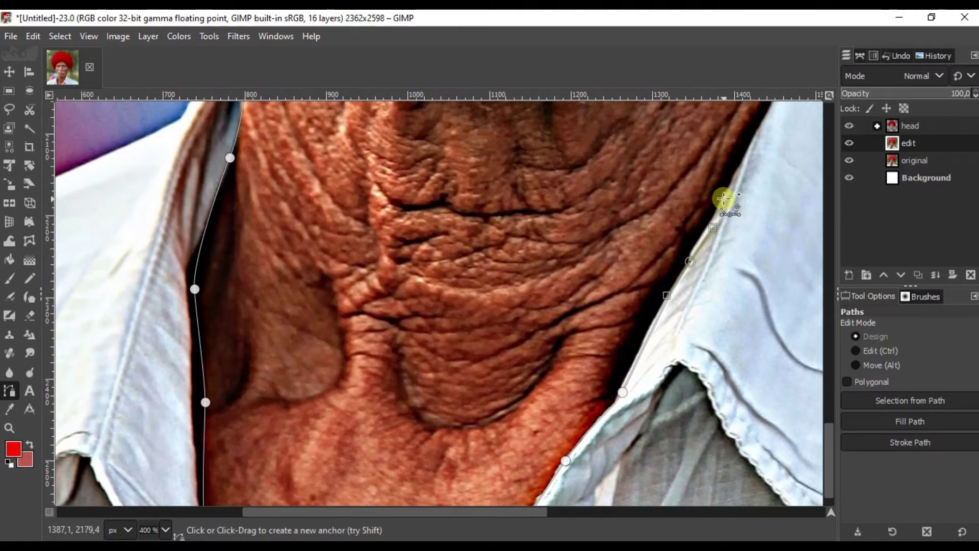
{"action": "left_click_drag", "start_coordinate": [692, 260], "coordinate": [686, 264]}
{"action": "left_click", "coordinate": [708, 229], "text": "ctrl+shift"}
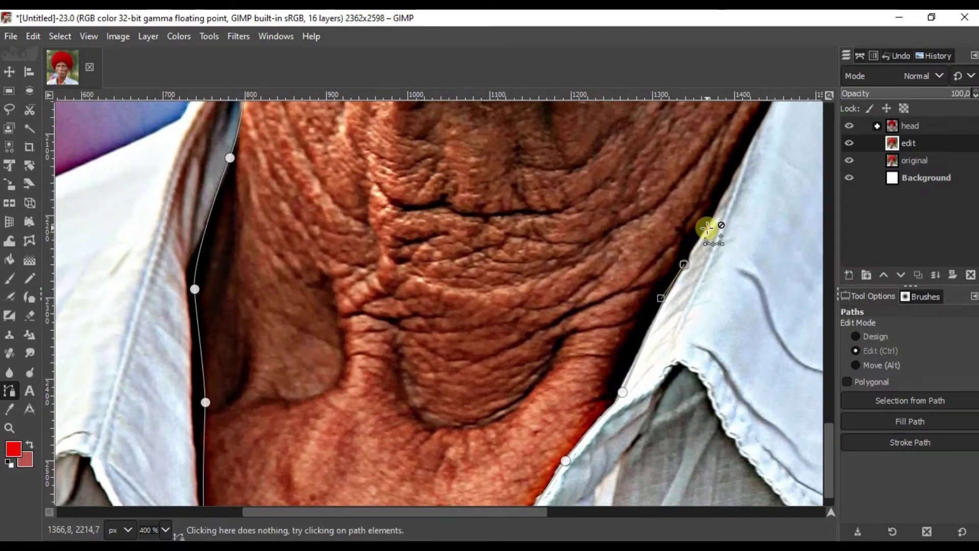
Carry the path up the neck's right edge to the jaw and close it across the chin just below the lips.
{"action": "scroll", "coordinate": [709, 222], "scroll_direction": "up", "scroll_amount": 4}
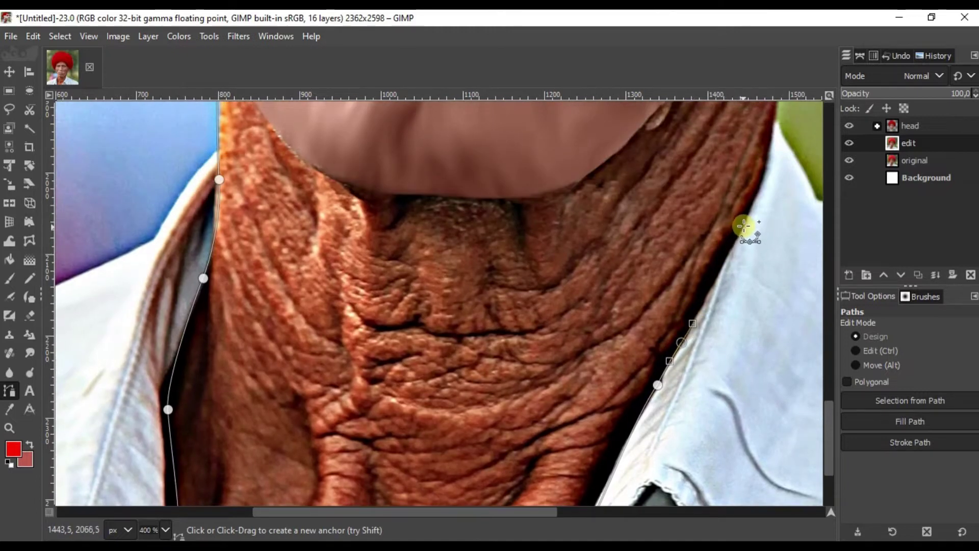
{"action": "scroll", "coordinate": [734, 255], "scroll_direction": "up", "scroll_amount": 3}
{"action": "left_click", "coordinate": [733, 241]}
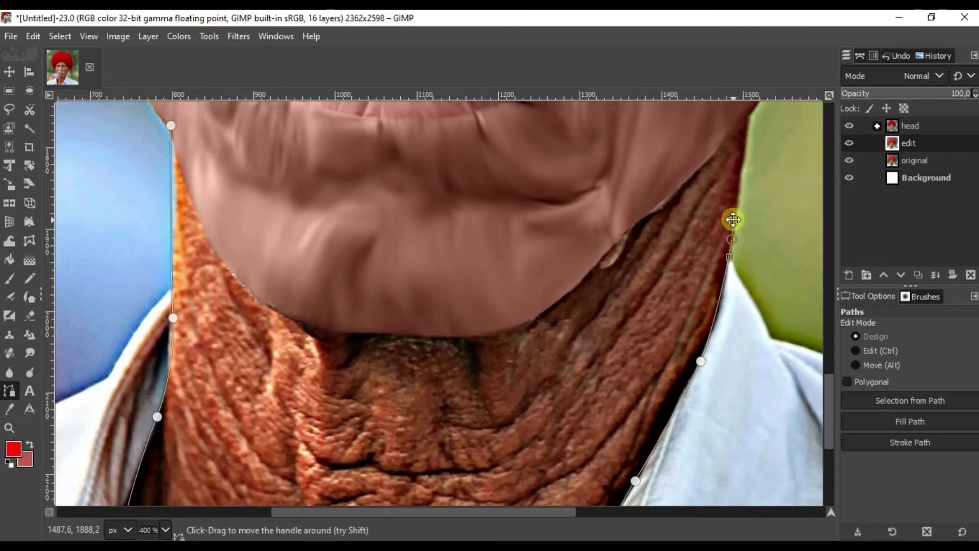
{"action": "scroll", "coordinate": [733, 222], "scroll_direction": "up", "scroll_amount": 3}
{"action": "left_click", "coordinate": [736, 206]}
{"action": "left_click", "coordinate": [430, 227]}
{"action": "left_click", "coordinate": [255, 222]}
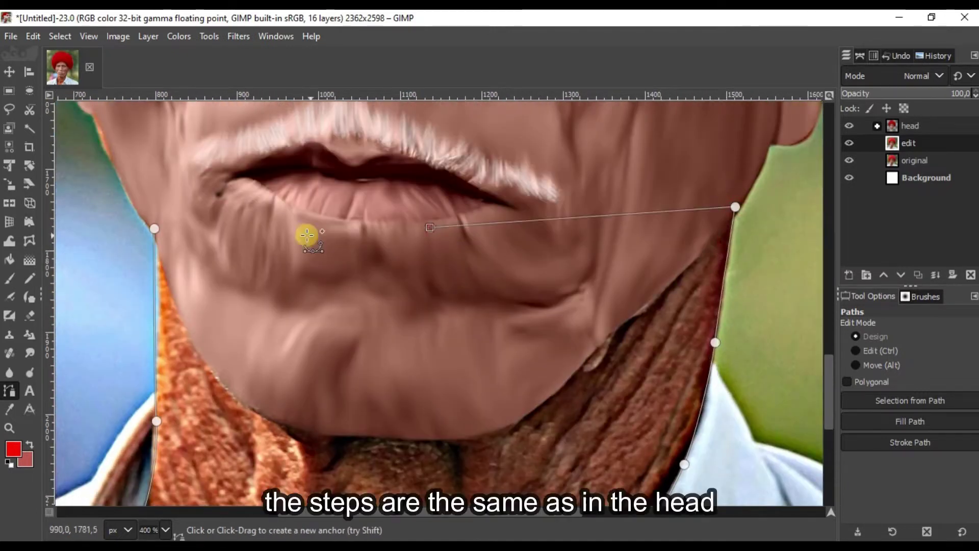
{"action": "left_click", "coordinate": [154, 228]}
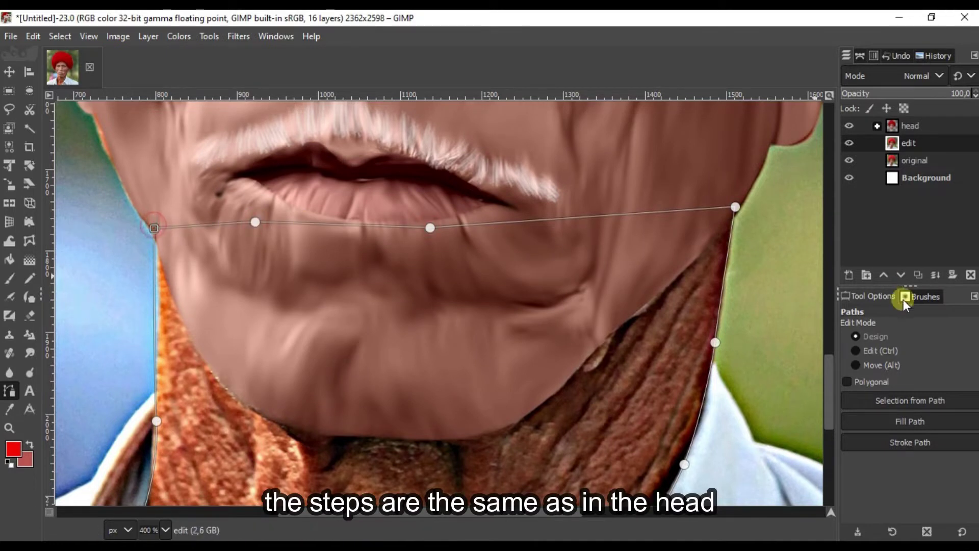
Turn the closed neck path into a selection, copy that area from the edit layer and paste it as a new layer.
{"action": "left_click", "coordinate": [909, 402]}
{"action": "right_click", "coordinate": [550, 284]}
{"action": "mouse_move", "coordinate": [587, 328]}
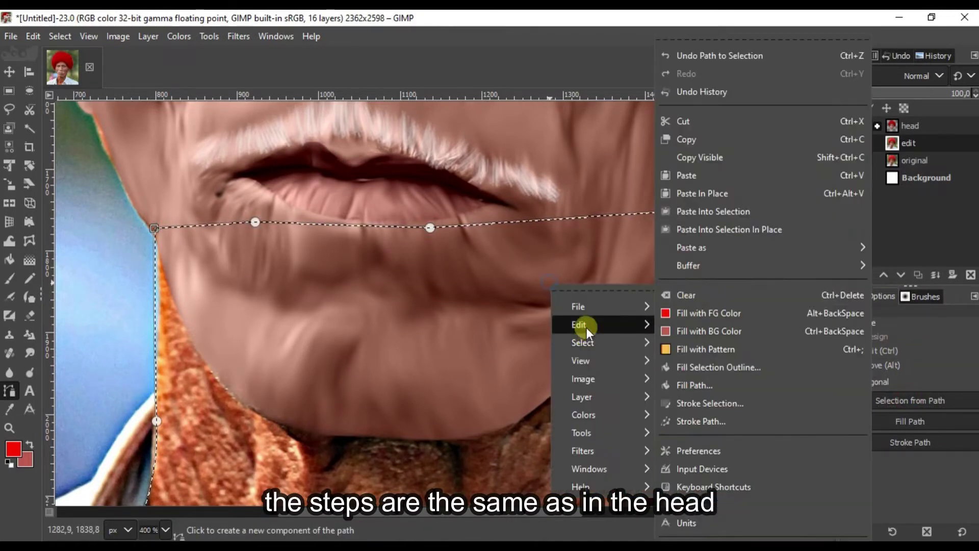
{"action": "left_click", "coordinate": [701, 140]}
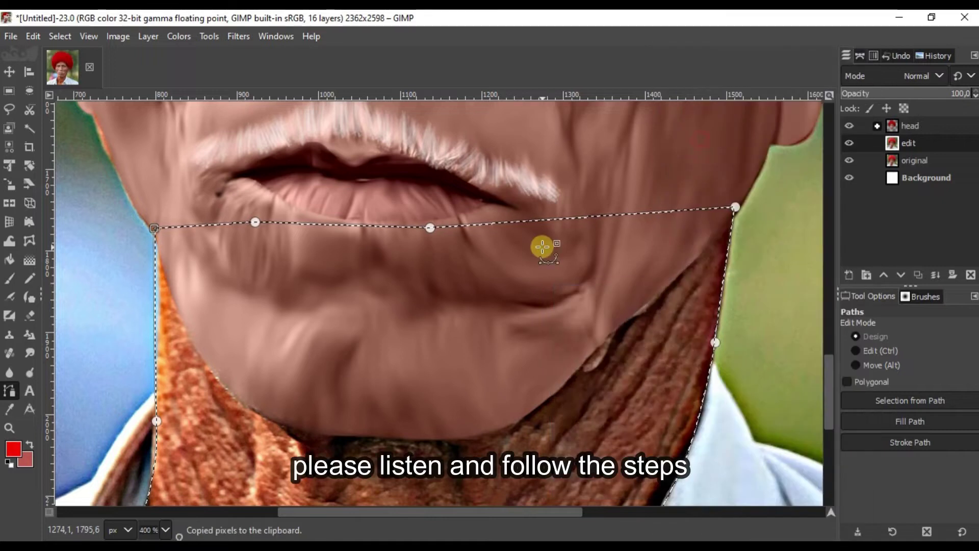
{"action": "right_click", "coordinate": [543, 247]}
{"action": "mouse_move", "coordinate": [568, 290]}
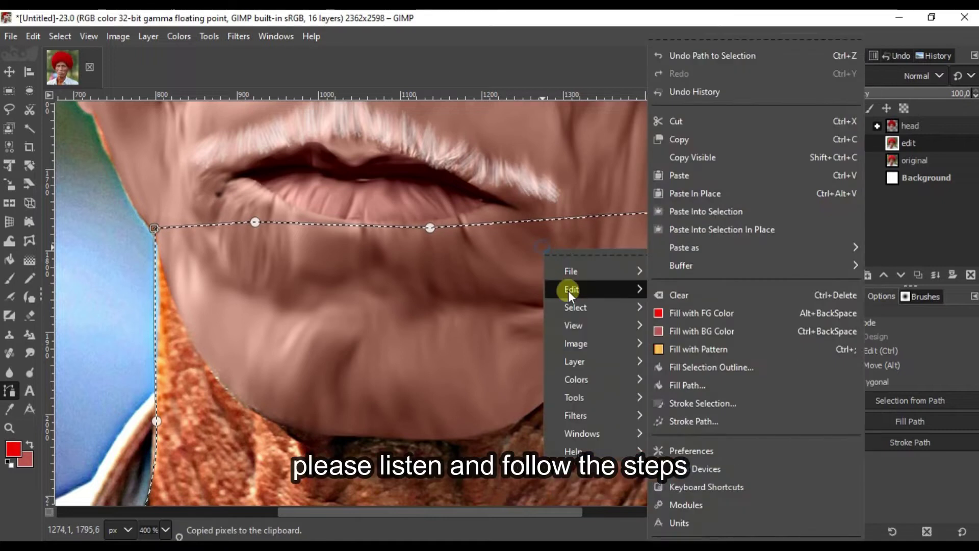
{"action": "left_click", "coordinate": [700, 174]}
{"action": "left_click", "coordinate": [848, 275]}
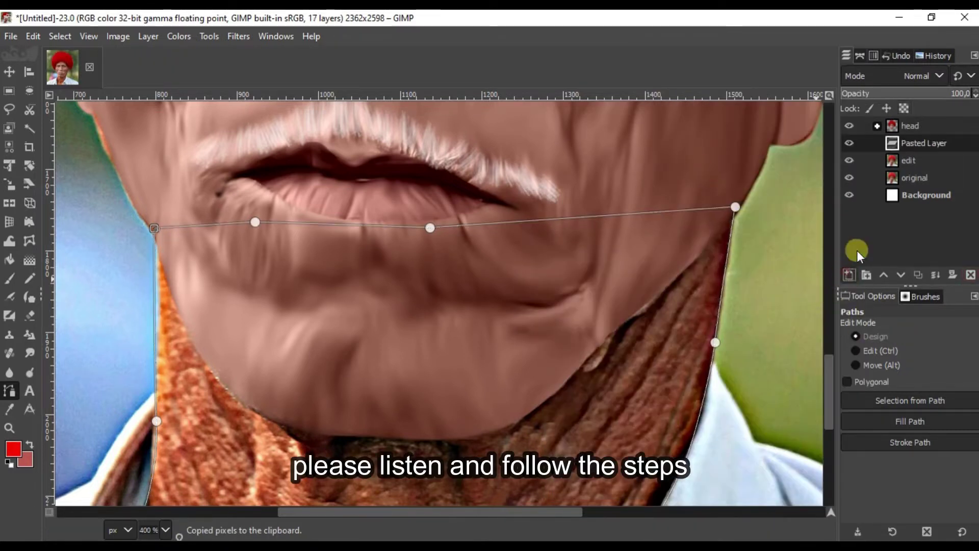
Name the pasted layer "leher" and move it into a new layer group of the same name.
{"action": "double_click", "coordinate": [911, 143]}
{"action": "key", "text": "BackSpace"}
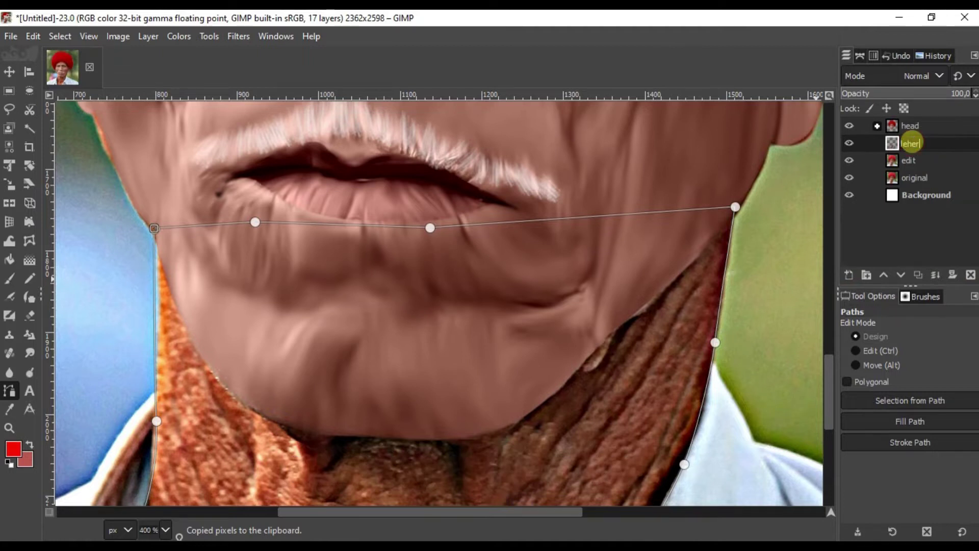
{"action": "left_click", "coordinate": [867, 275]}
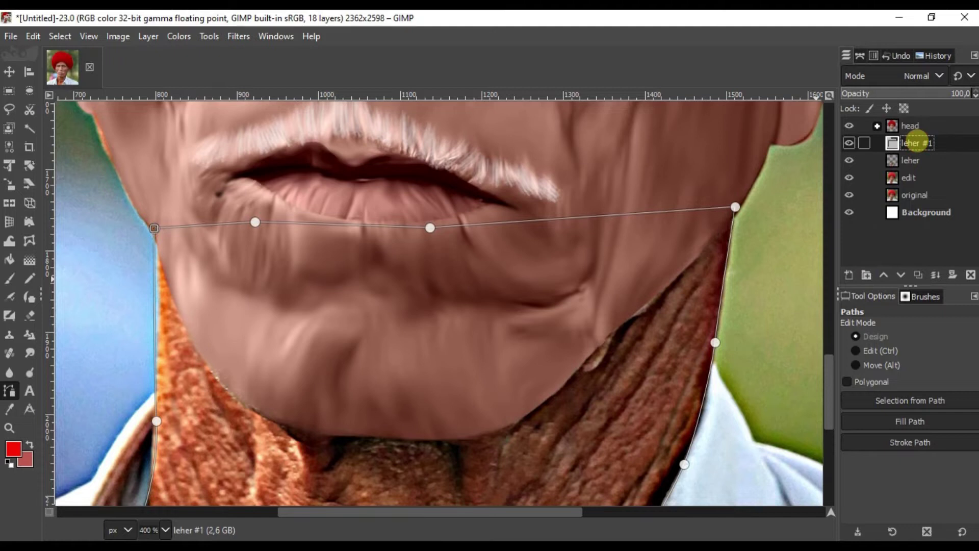
{"action": "mouse_move", "coordinate": [929, 160]}
{"action": "left_mouse_down"}
{"action": "mouse_move", "coordinate": [955, 161]}
{"action": "mouse_move", "coordinate": [926, 149]}
{"action": "left_mouse_up"}
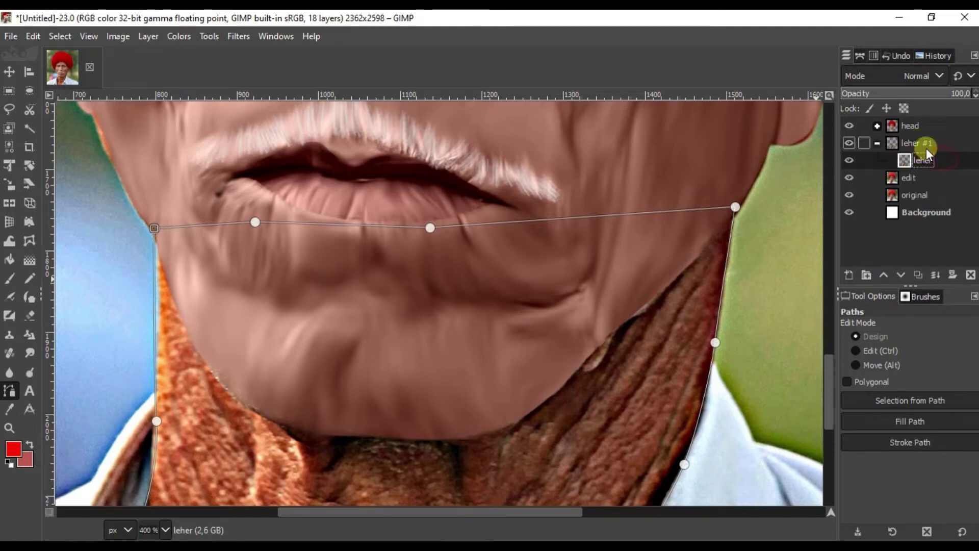
{"action": "left_click", "coordinate": [916, 126]}
{"action": "left_click", "coordinate": [877, 126]}
{"action": "scroll", "coordinate": [897, 163], "scroll_direction": "down", "scroll_amount": 1}
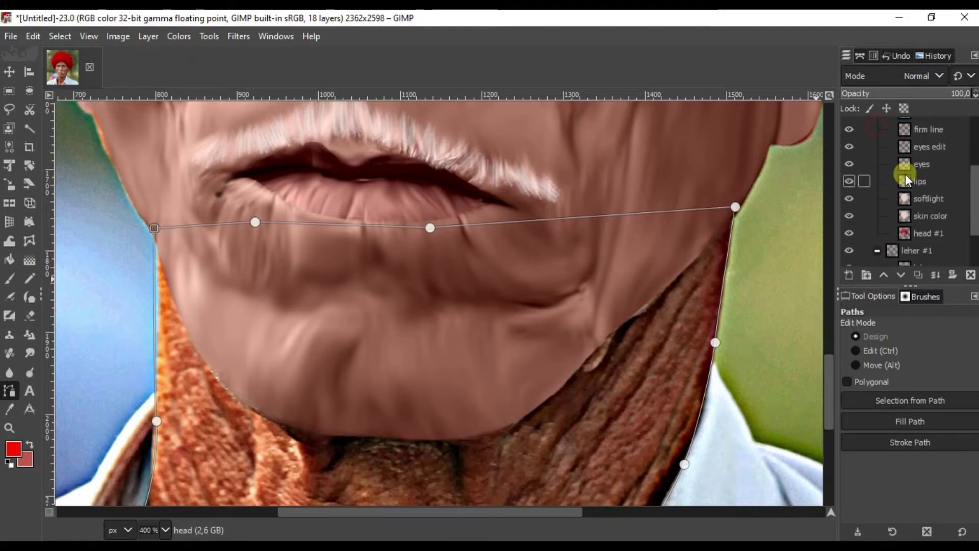
{"action": "scroll", "coordinate": [908, 178], "scroll_direction": "up", "scroll_amount": 2}
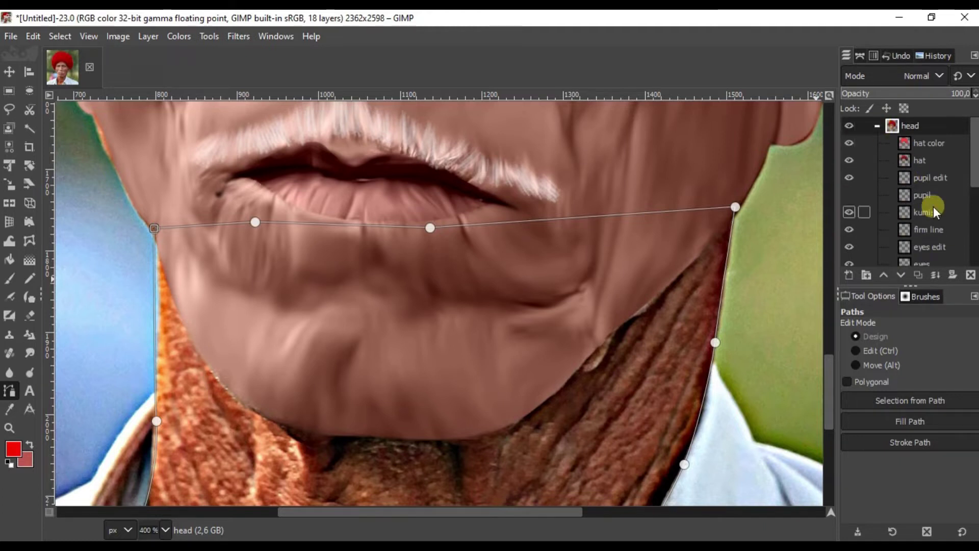
{"action": "scroll", "coordinate": [933, 206], "scroll_direction": "down", "scroll_amount": 1}
{"action": "left_click", "coordinate": [935, 224]}
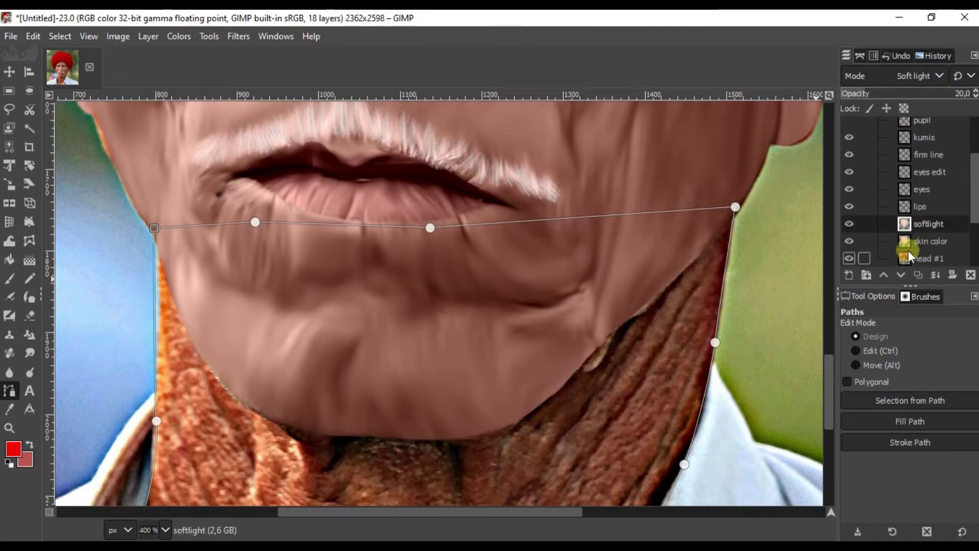
{"action": "left_click", "coordinate": [919, 243]}
{"action": "left_click", "coordinate": [919, 275]}
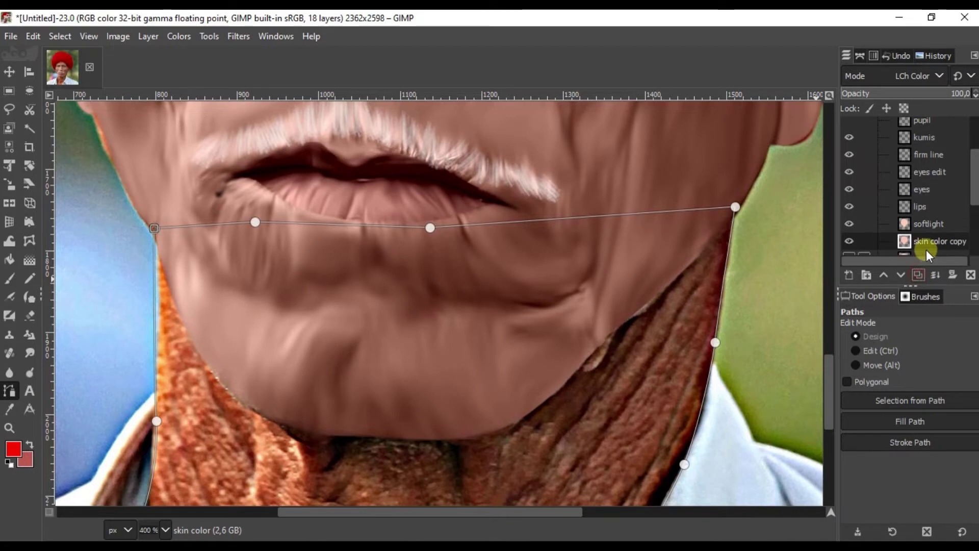
{"action": "scroll", "coordinate": [933, 247], "scroll_direction": "down", "scroll_amount": 2}
{"action": "left_click_drag", "start_coordinate": [934, 170], "coordinate": [931, 235]}
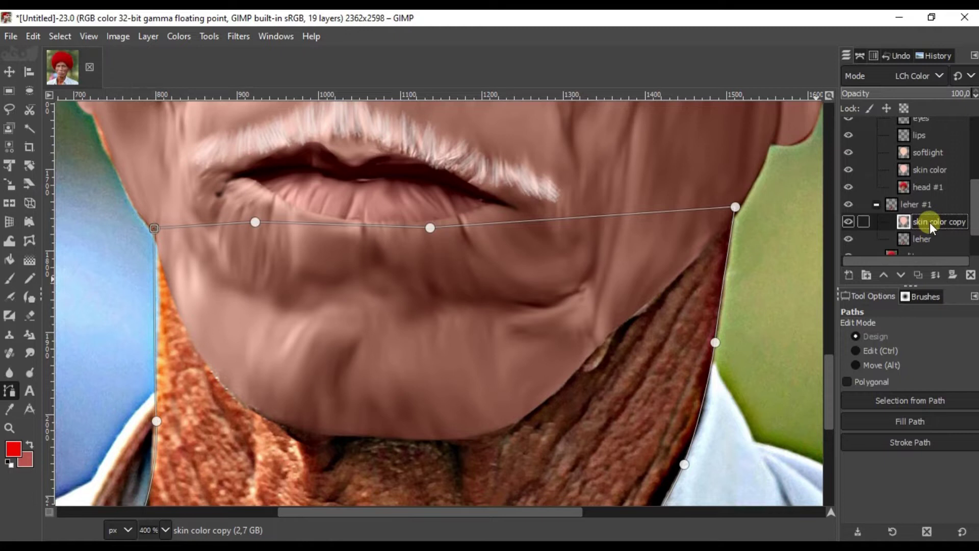
{"action": "right_click", "coordinate": [929, 222]}
{"action": "left_click", "coordinate": [839, 211]}
{"action": "scroll", "coordinate": [908, 201], "scroll_direction": "up", "scroll_amount": 1}
{"action": "left_click", "coordinate": [877, 124]}
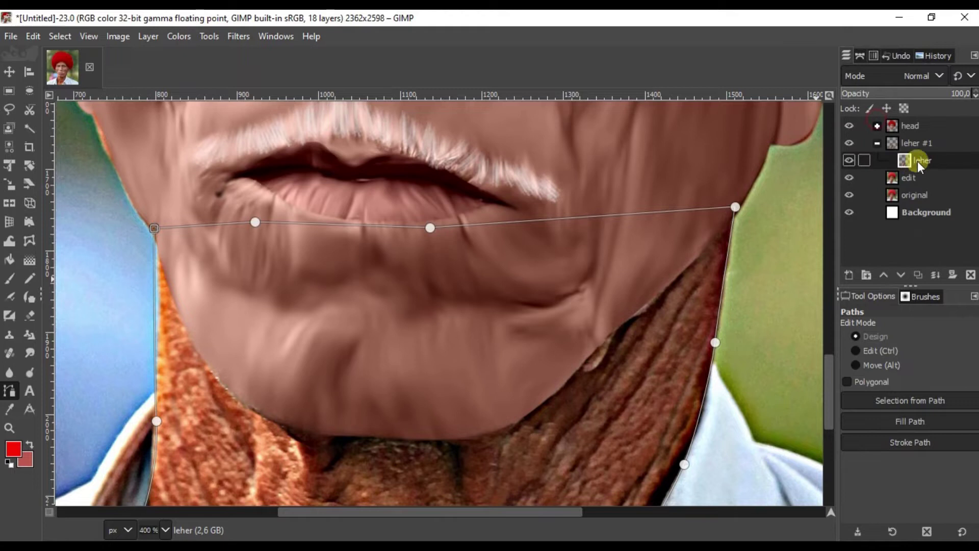
Add a transparent "skin color" layer above the leher layer and choose the saved light peach swatch as the foreground color.
{"action": "left_click", "coordinate": [848, 274]}
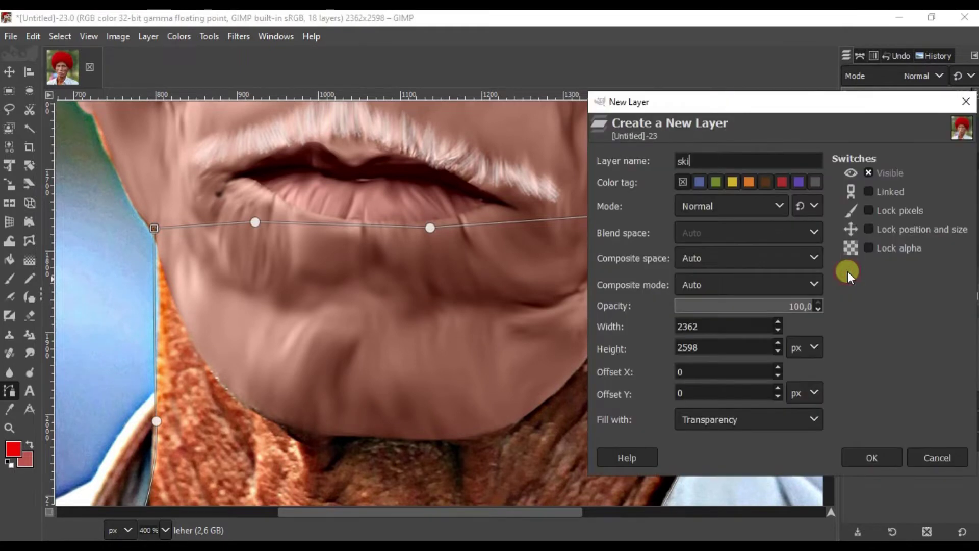
{"action": "type", "text": "skin color"}
{"action": "key", "text": "Return"}
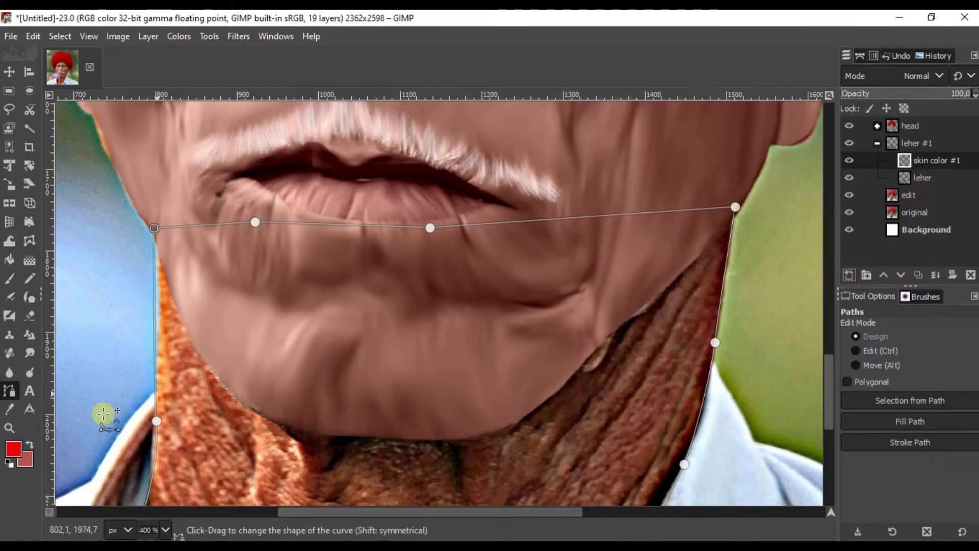
{"action": "left_click", "coordinate": [12, 448]}
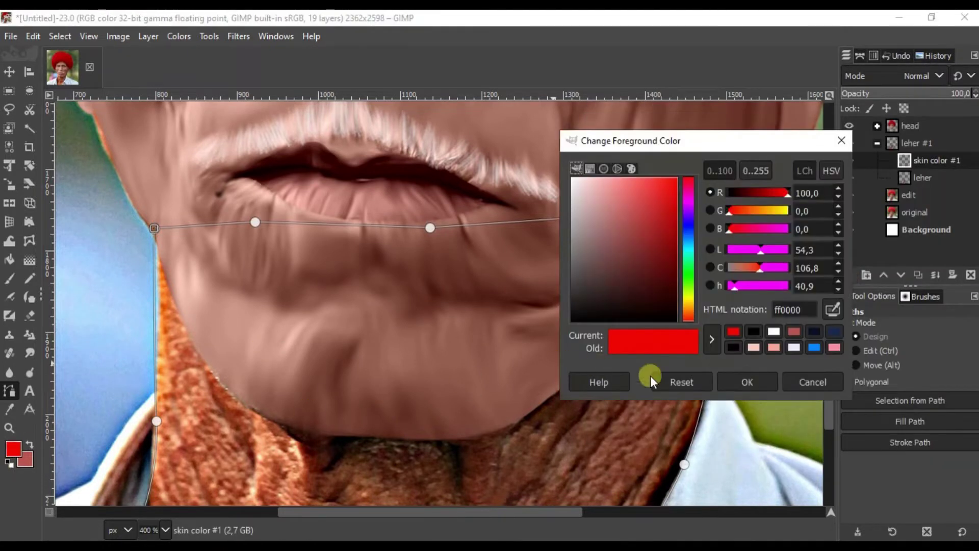
{"action": "left_click", "coordinate": [754, 347]}
{"action": "left_click", "coordinate": [752, 383]}
Select the leher layer's opaque area and fill it with the foreground color on the neck's skin color layer.
{"action": "right_click", "coordinate": [546, 316]}
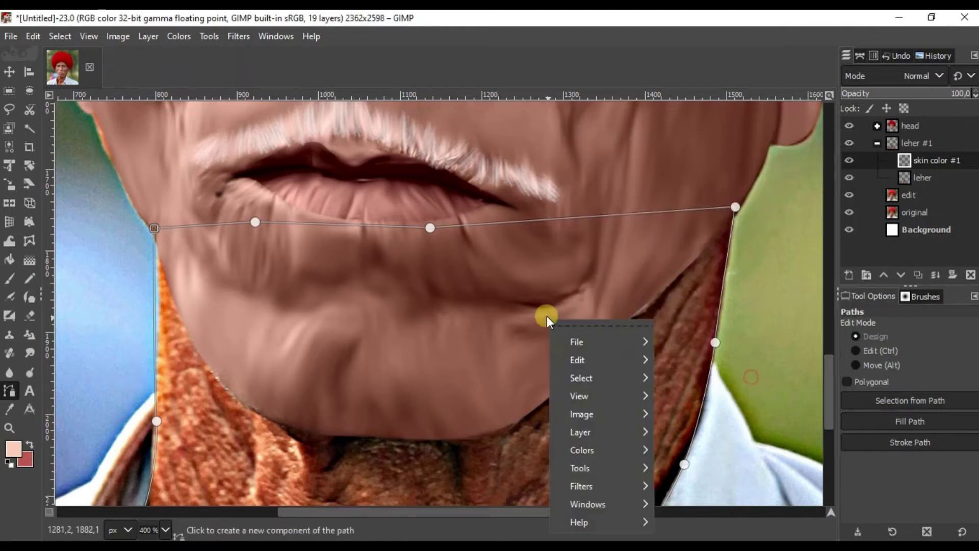
{"action": "mouse_move", "coordinate": [603, 363]}
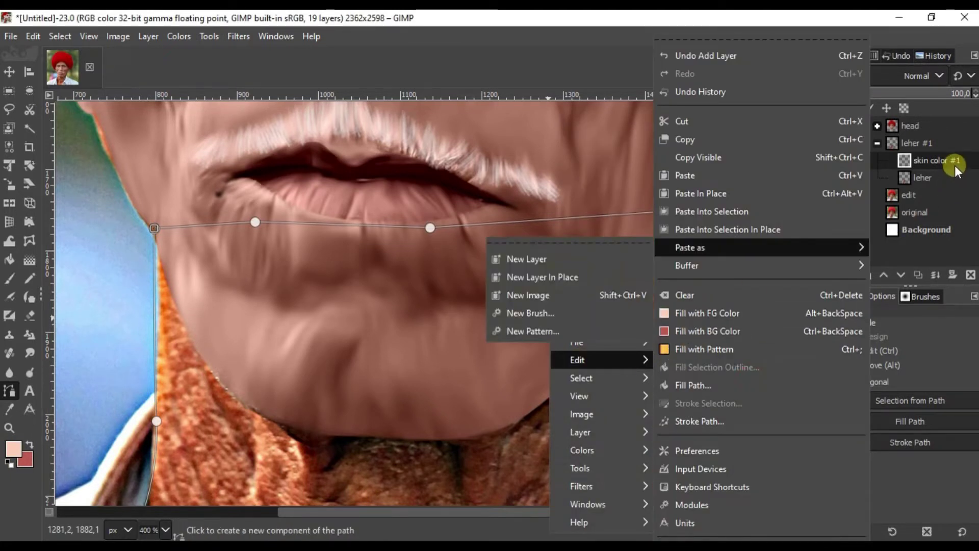
{"action": "left_click", "coordinate": [954, 164]}
{"action": "right_click", "coordinate": [942, 175]}
{"action": "left_click", "coordinate": [849, 492]}
{"action": "left_click", "coordinate": [940, 163]}
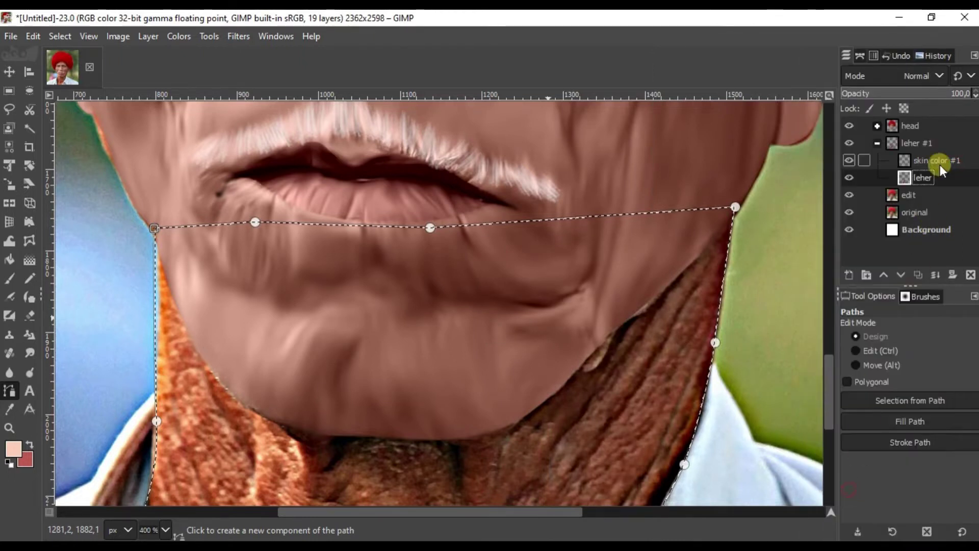
{"action": "right_click", "coordinate": [510, 269]}
{"action": "mouse_move", "coordinate": [534, 307]}
{"action": "left_click", "coordinate": [634, 313]}
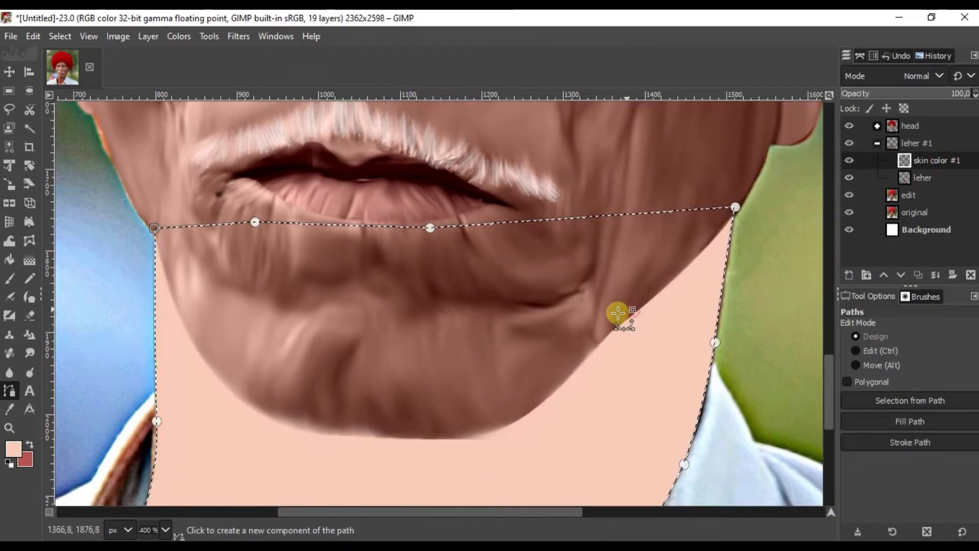
Clear the selection, hide the path overlay and set the neck's skin color layer to LCh Color blending mode.
{"action": "scroll", "coordinate": [617, 312], "scroll_direction": "down", "scroll_amount": 3}
{"action": "scroll", "coordinate": [476, 263], "scroll_direction": "up", "scroll_amount": 4}
{"action": "key", "text": "ctrl+shift+a"}
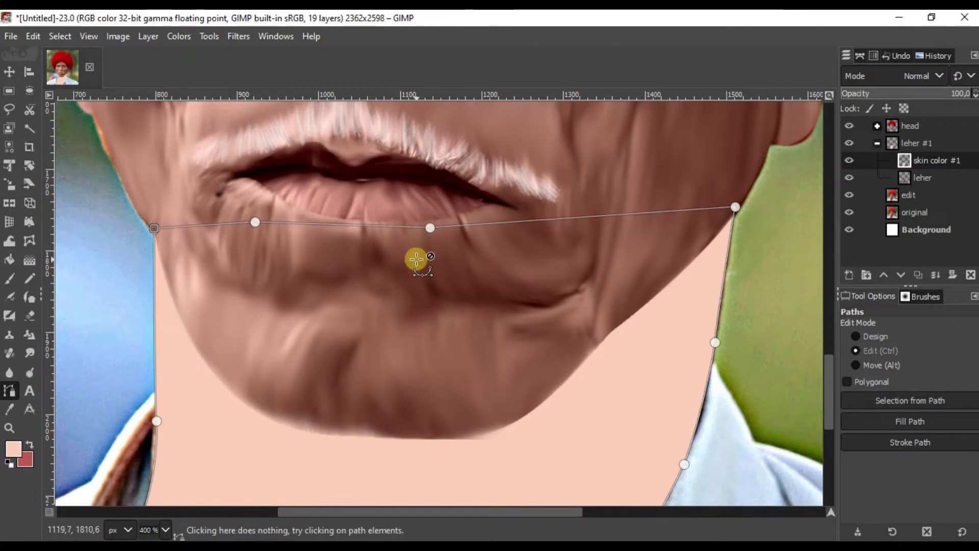
{"action": "left_click", "coordinate": [9, 72]}
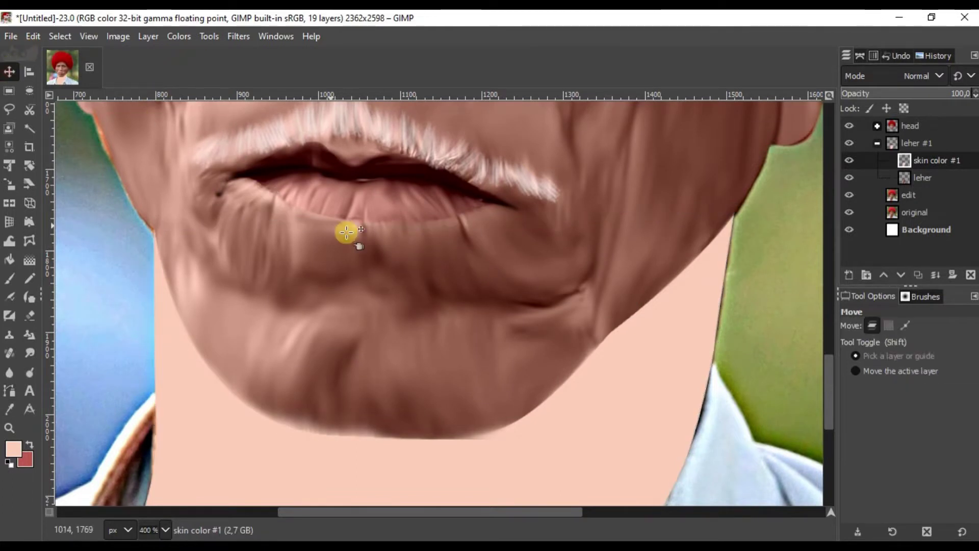
{"action": "scroll", "coordinate": [357, 245], "scroll_direction": "down", "scroll_amount": 2}
{"action": "left_click", "coordinate": [895, 72]}
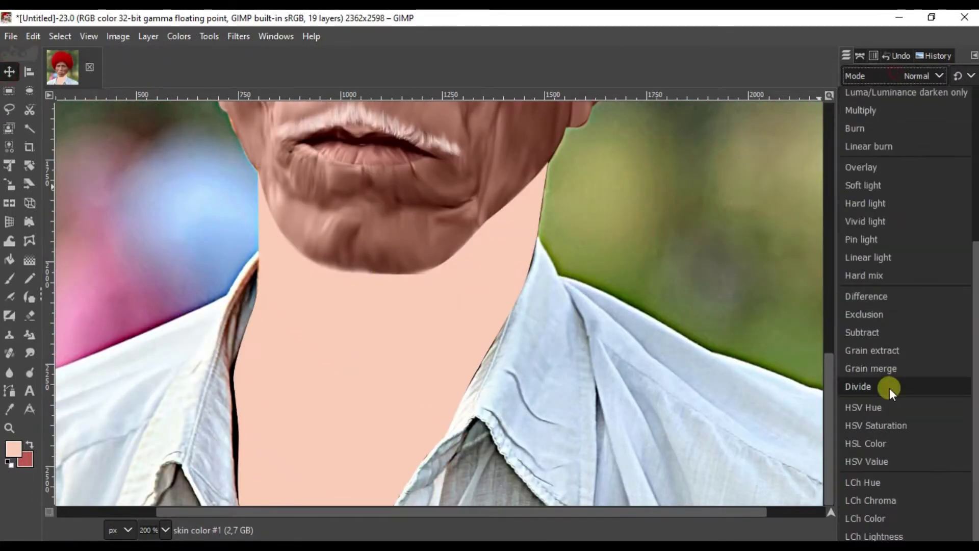
{"action": "left_click", "coordinate": [884, 519]}
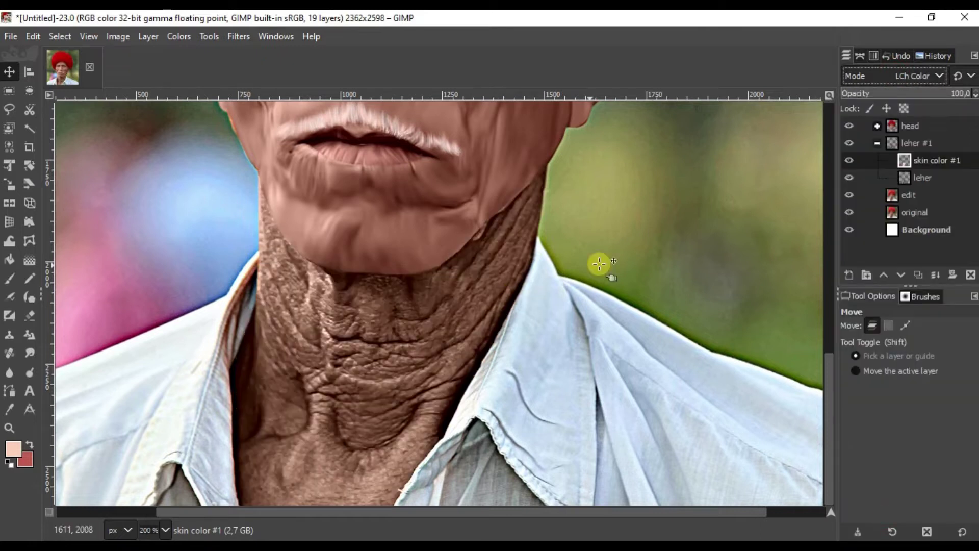
Duplicate the neck's skin color layer as "softlight" and set it to Soft light mode at 20% opacity.
{"action": "left_click", "coordinate": [933, 161]}
{"action": "right_click", "coordinate": [932, 161]}
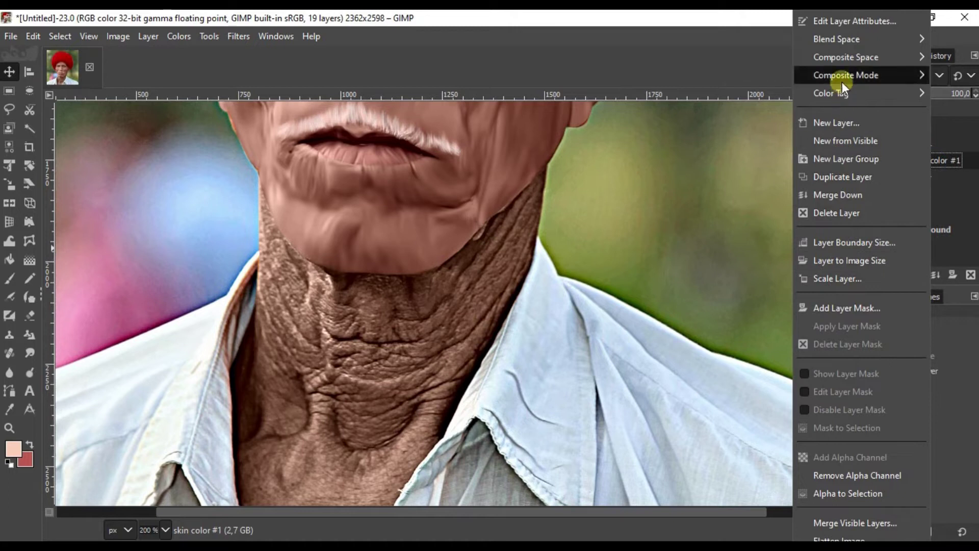
{"action": "key", "text": "Escape"}
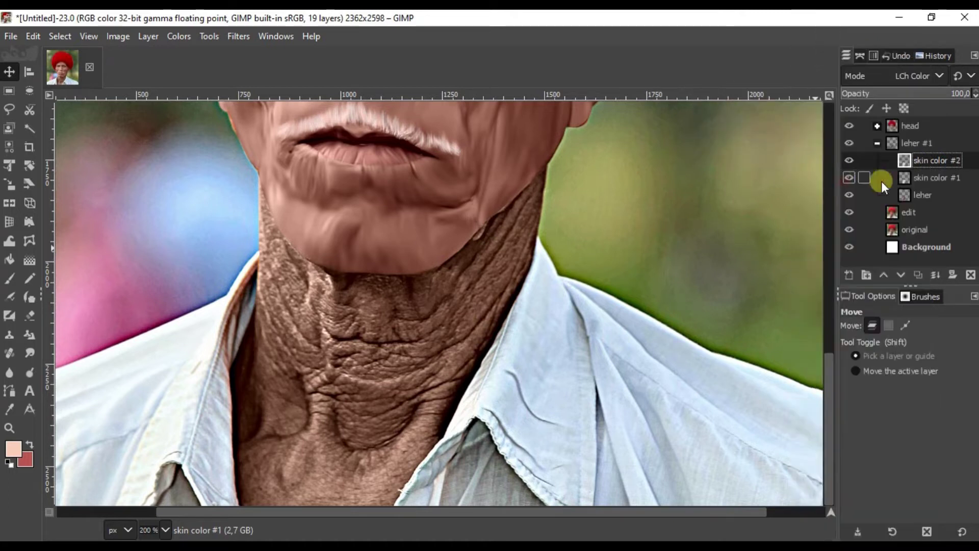
{"action": "double_click", "coordinate": [929, 158]}
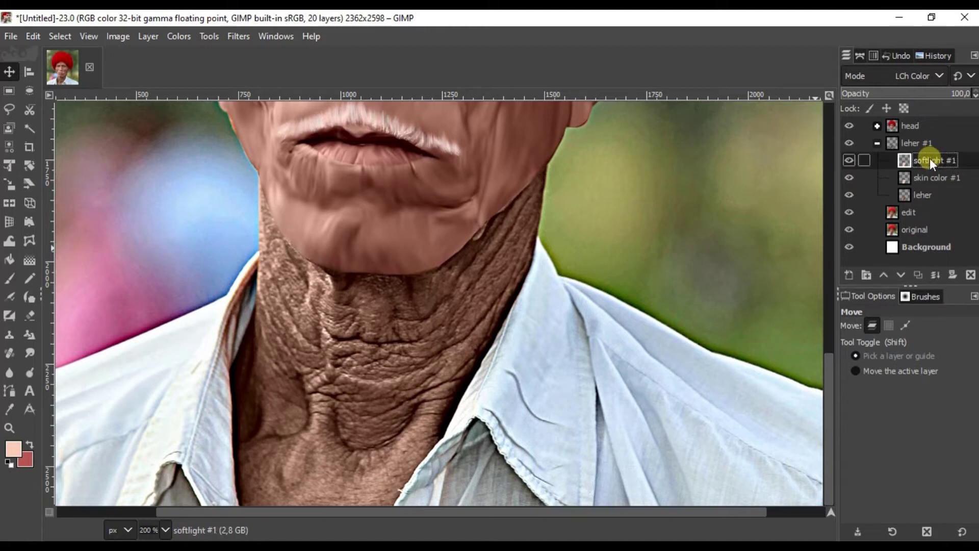
{"action": "left_click", "coordinate": [938, 78]}
{"action": "left_click", "coordinate": [869, 185]}
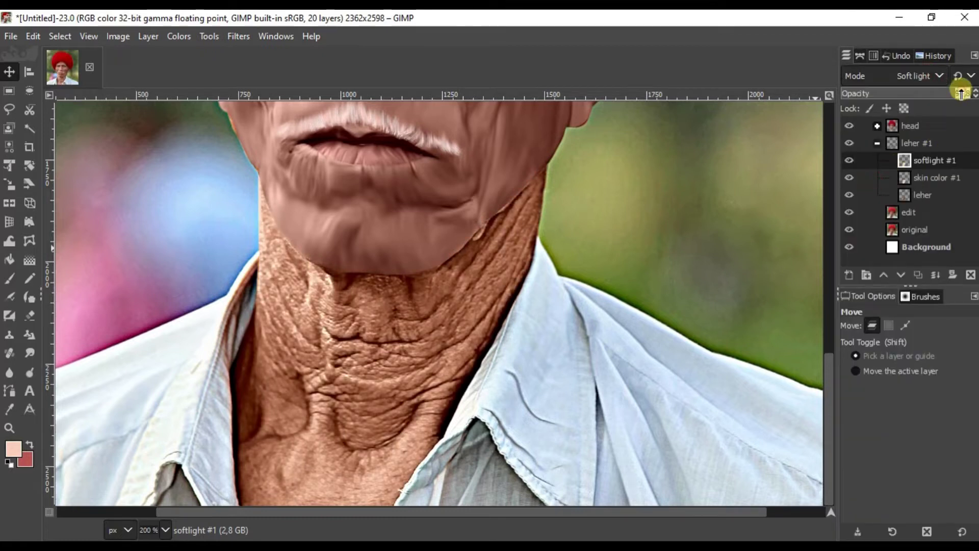
{"action": "key", "text": "Return"}
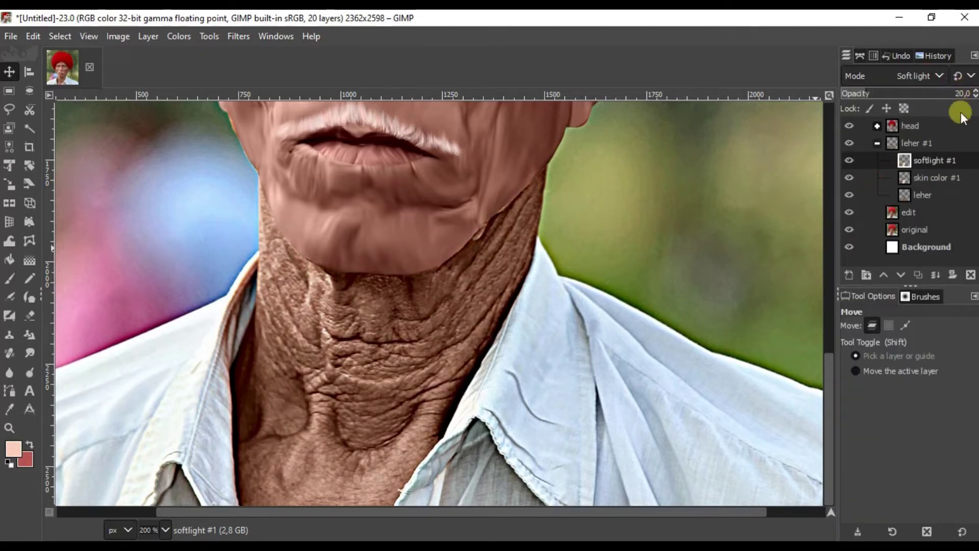
Shift the red hue of the neck's skin color layer to about -8.9 using Hue-Saturation.
{"action": "left_click", "coordinate": [937, 176]}
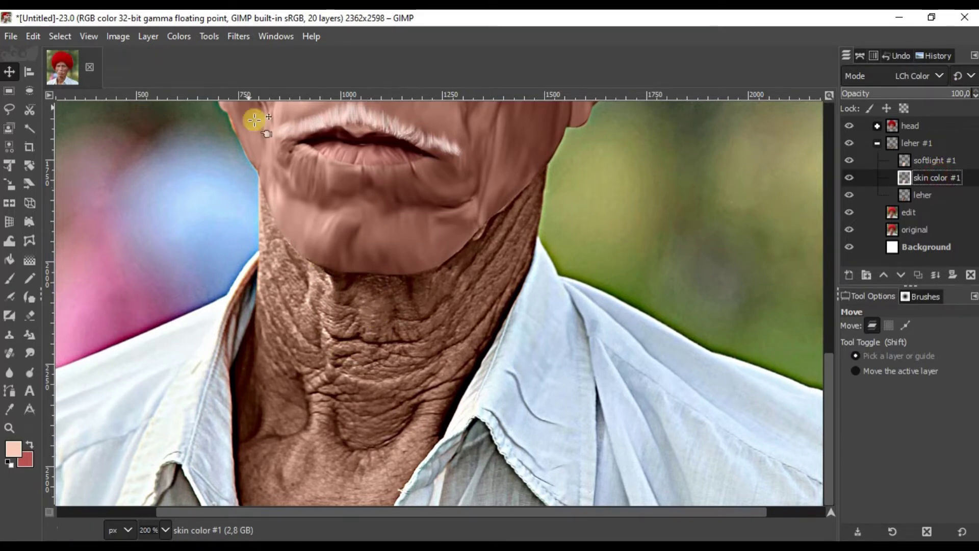
{"action": "left_click", "coordinate": [179, 36]}
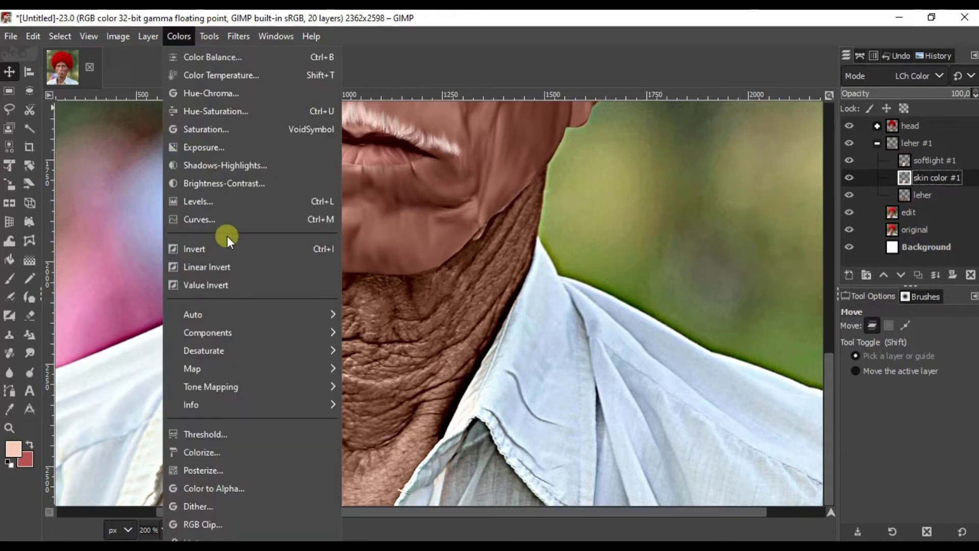
{"action": "left_click", "coordinate": [212, 115]}
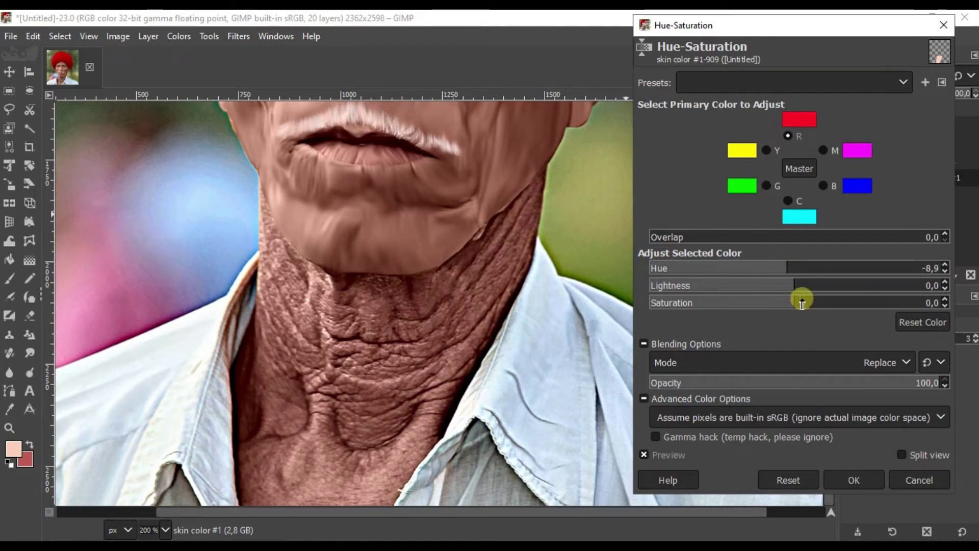
{"action": "left_click", "coordinate": [851, 478]}
{"action": "scroll", "coordinate": [508, 272], "scroll_direction": "down", "scroll_amount": 3}
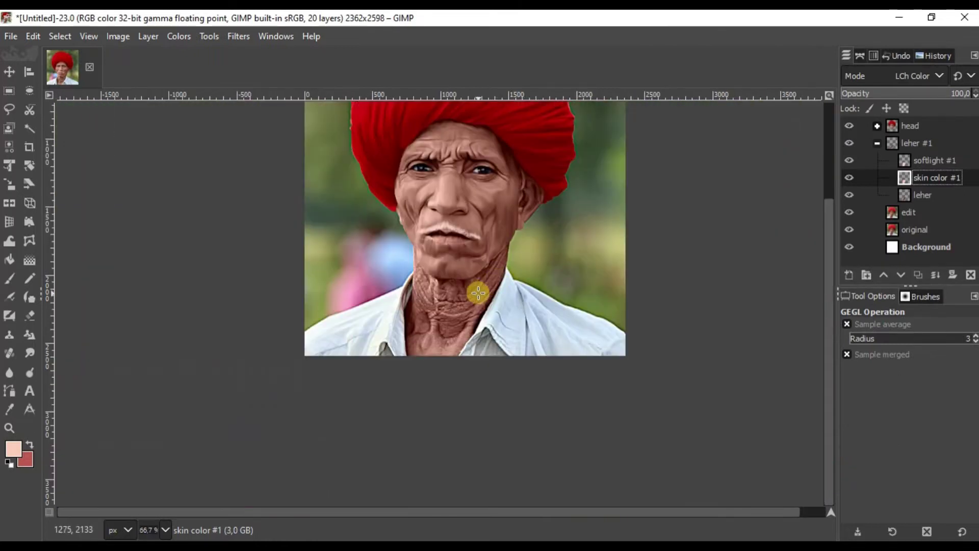
{"action": "scroll", "coordinate": [478, 292], "scroll_direction": "up", "scroll_amount": 1}
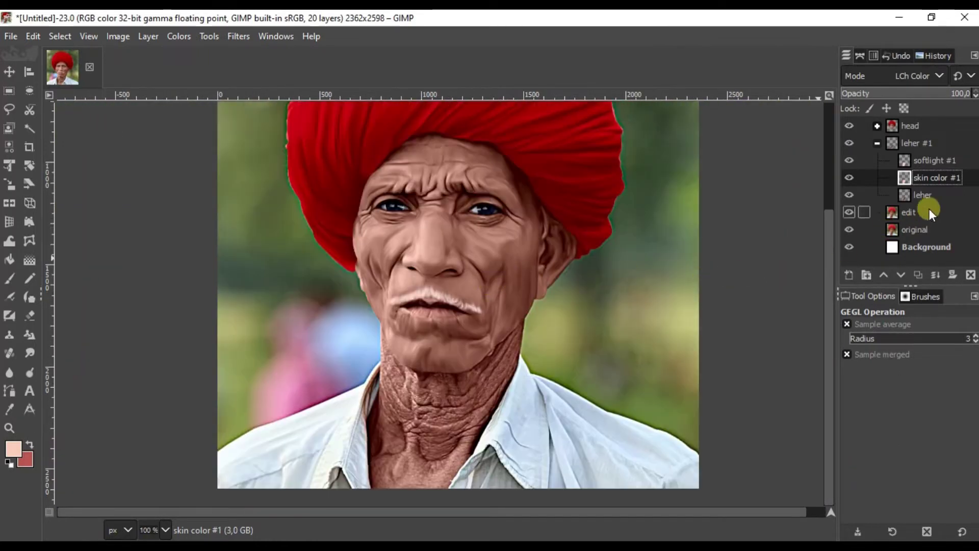
Turn the opaque area of the leher layer into a selection.
{"action": "left_click", "coordinate": [922, 195]}
{"action": "right_click", "coordinate": [922, 196]}
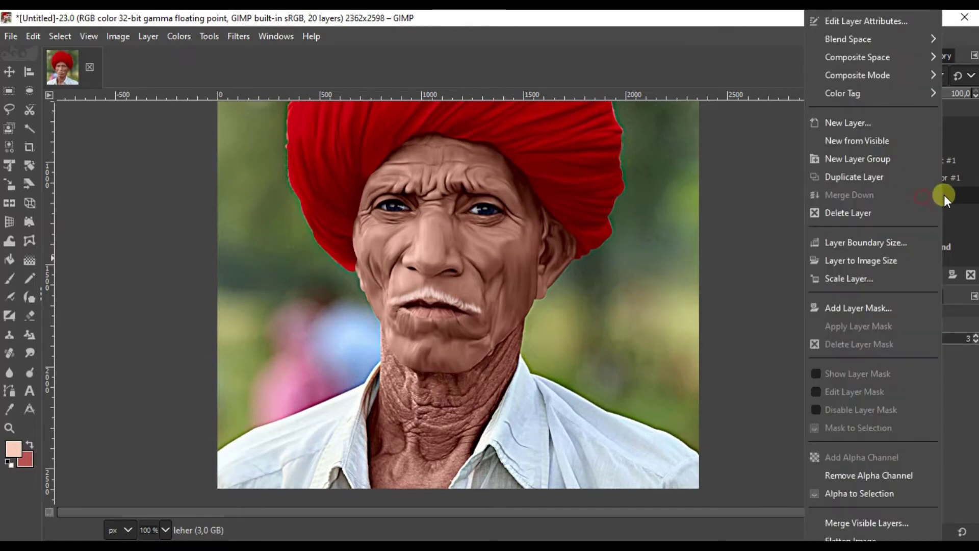
{"action": "left_click", "coordinate": [870, 494]}
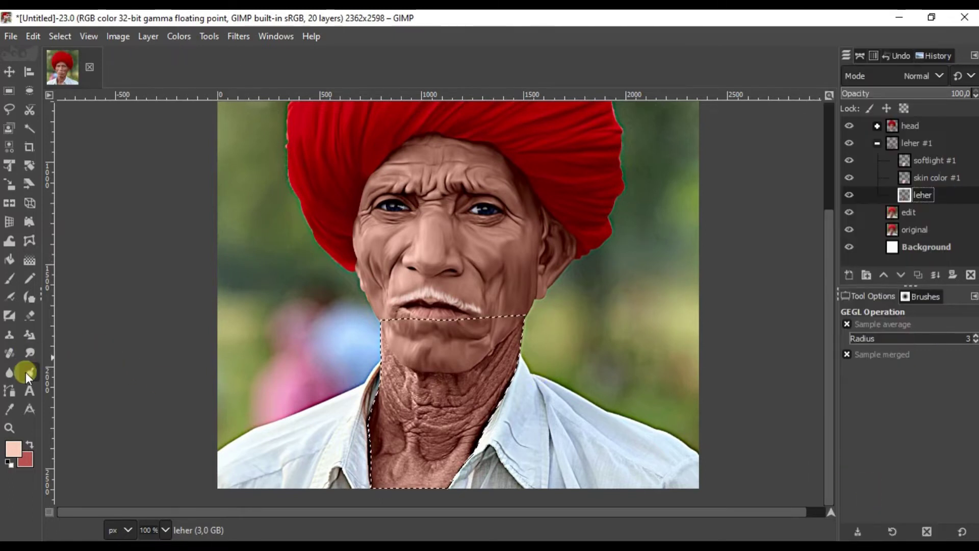
Smudge the whole neck on the leher layer along its folds into smooth painted strokes with a size 149 brush, and clear the selection.
{"action": "left_click", "coordinate": [30, 354]}
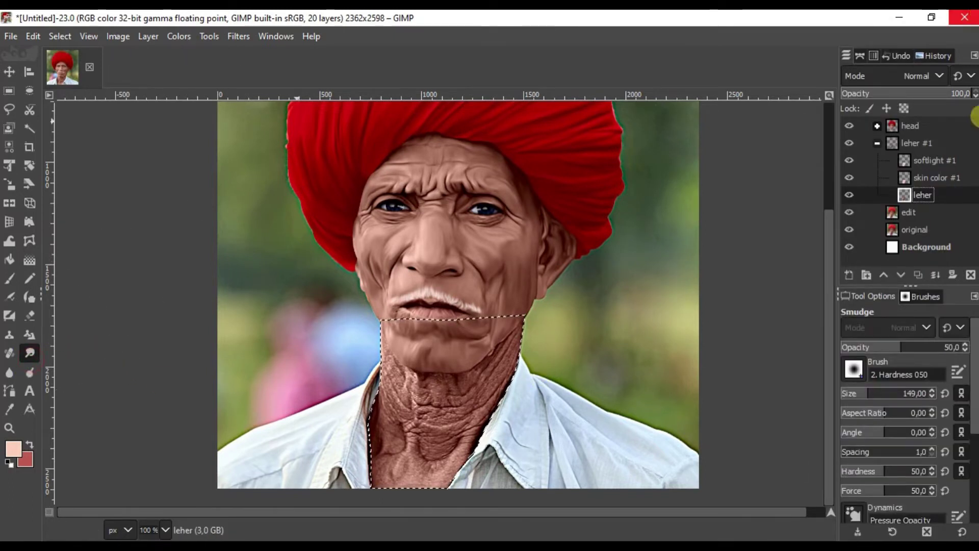
{"action": "scroll", "coordinate": [530, 321], "scroll_direction": "up", "scroll_amount": 4}
{"action": "scroll", "coordinate": [491, 387], "scroll_direction": "down", "scroll_amount": 1}
{"action": "left_click_drag", "start_coordinate": [462, 256], "coordinate": [498, 191]}
{"action": "mouse_move", "coordinate": [472, 235]}
{"action": "left_mouse_down"}
{"action": "mouse_move", "coordinate": [530, 156]}
{"action": "mouse_move", "coordinate": [391, 408]}
{"action": "mouse_move", "coordinate": [402, 308]}
{"action": "mouse_move", "coordinate": [443, 230]}
{"action": "left_mouse_up"}
{"action": "left_click_drag", "start_coordinate": [401, 294], "coordinate": [454, 175]}
{"action": "mouse_move", "coordinate": [546, 178]}
{"action": "left_mouse_down"}
{"action": "mouse_move", "coordinate": [492, 289]}
{"action": "mouse_move", "coordinate": [385, 387]}
{"action": "mouse_move", "coordinate": [306, 372]}
{"action": "mouse_move", "coordinate": [321, 263]}
{"action": "mouse_move", "coordinate": [393, 227]}
{"action": "left_mouse_up"}
{"action": "left_click_drag", "start_coordinate": [326, 225], "coordinate": [422, 264]}
{"action": "mouse_move", "coordinate": [374, 262]}
{"action": "left_mouse_down"}
{"action": "mouse_move", "coordinate": [330, 273]}
{"action": "mouse_move", "coordinate": [265, 316]}
{"action": "mouse_move", "coordinate": [285, 336]}
{"action": "left_mouse_up"}
{"action": "mouse_move", "coordinate": [225, 315]}
{"action": "left_mouse_down"}
{"action": "mouse_move", "coordinate": [324, 363]}
{"action": "mouse_move", "coordinate": [319, 328]}
{"action": "mouse_move", "coordinate": [300, 411]}
{"action": "left_mouse_up"}
{"action": "mouse_move", "coordinate": [299, 411]}
{"action": "left_mouse_down"}
{"action": "mouse_move", "coordinate": [354, 311]}
{"action": "mouse_move", "coordinate": [413, 339]}
{"action": "mouse_move", "coordinate": [489, 268]}
{"action": "mouse_move", "coordinate": [372, 280]}
{"action": "mouse_move", "coordinate": [389, 204]}
{"action": "mouse_move", "coordinate": [396, 370]}
{"action": "mouse_move", "coordinate": [436, 286]}
{"action": "mouse_move", "coordinate": [518, 444]}
{"action": "mouse_move", "coordinate": [708, 360]}
{"action": "left_mouse_up"}
{"action": "scroll", "coordinate": [708, 331], "scroll_direction": "up", "scroll_amount": 1}
{"action": "left_click_drag", "start_coordinate": [502, 423], "coordinate": [560, 343]}
{"action": "mouse_move", "coordinate": [586, 413]}
{"action": "left_mouse_down"}
{"action": "mouse_move", "coordinate": [675, 213]}
{"action": "mouse_move", "coordinate": [621, 273]}
{"action": "mouse_move", "coordinate": [402, 319]}
{"action": "mouse_move", "coordinate": [421, 343]}
{"action": "mouse_move", "coordinate": [585, 261]}
{"action": "mouse_move", "coordinate": [568, 380]}
{"action": "mouse_move", "coordinate": [465, 417]}
{"action": "mouse_move", "coordinate": [418, 378]}
{"action": "left_mouse_up"}
{"action": "scroll", "coordinate": [551, 373], "scroll_direction": "down", "scroll_amount": 1}
{"action": "scroll", "coordinate": [406, 311], "scroll_direction": "up", "scroll_amount": 1}
{"action": "mouse_move", "coordinate": [428, 377]}
{"action": "left_mouse_down"}
{"action": "mouse_move", "coordinate": [428, 282]}
{"action": "mouse_move", "coordinate": [445, 296]}
{"action": "mouse_move", "coordinate": [391, 252]}
{"action": "mouse_move", "coordinate": [369, 301]}
{"action": "left_mouse_up"}
{"action": "left_click_drag", "start_coordinate": [375, 387], "coordinate": [446, 326]}
{"action": "mouse_move", "coordinate": [433, 331]}
{"action": "left_mouse_down"}
{"action": "mouse_move", "coordinate": [391, 376]}
{"action": "mouse_move", "coordinate": [286, 418]}
{"action": "left_mouse_up"}
{"action": "left_click_drag", "start_coordinate": [257, 432], "coordinate": [303, 352]}
{"action": "scroll", "coordinate": [405, 343], "scroll_direction": "down", "scroll_amount": 1}
{"action": "left_click_drag", "start_coordinate": [433, 329], "coordinate": [367, 449]}
{"action": "left_click_drag", "start_coordinate": [440, 255], "coordinate": [487, 370]}
{"action": "left_click_drag", "start_coordinate": [698, 398], "coordinate": [533, 346]}
{"action": "left_click_drag", "start_coordinate": [591, 362], "coordinate": [601, 397]}
{"action": "mouse_move", "coordinate": [644, 329]}
{"action": "left_mouse_down"}
{"action": "mouse_move", "coordinate": [612, 387]}
{"action": "mouse_move", "coordinate": [661, 334]}
{"action": "mouse_move", "coordinate": [623, 415]}
{"action": "mouse_move", "coordinate": [638, 380]}
{"action": "left_mouse_up"}
{"action": "left_click_drag", "start_coordinate": [693, 234], "coordinate": [660, 343]}
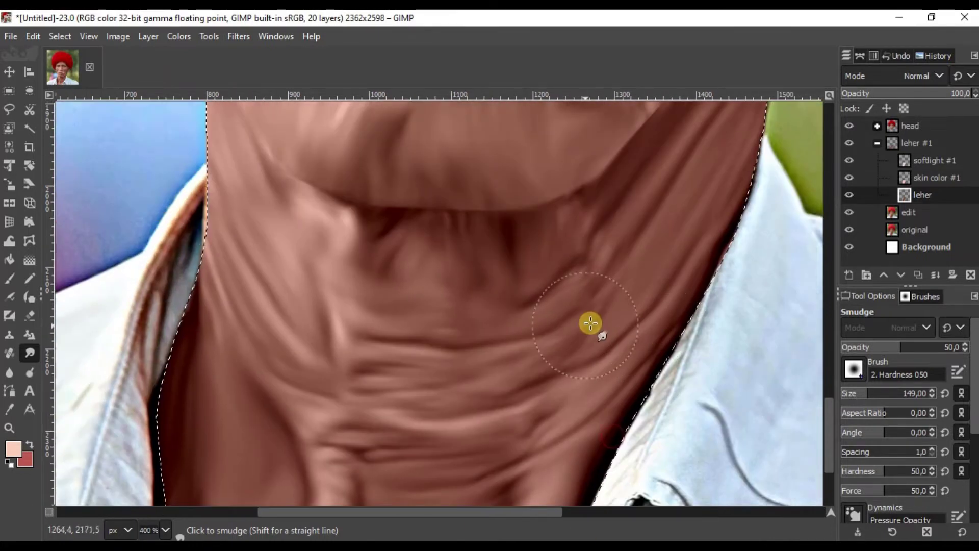
{"action": "mouse_move", "coordinate": [554, 343]}
{"action": "left_mouse_down"}
{"action": "mouse_move", "coordinate": [625, 237]}
{"action": "mouse_move", "coordinate": [559, 259]}
{"action": "mouse_move", "coordinate": [575, 239]}
{"action": "mouse_move", "coordinate": [561, 313]}
{"action": "mouse_move", "coordinate": [572, 287]}
{"action": "mouse_move", "coordinate": [490, 333]}
{"action": "mouse_move", "coordinate": [473, 299]}
{"action": "mouse_move", "coordinate": [366, 325]}
{"action": "mouse_move", "coordinate": [321, 279]}
{"action": "left_mouse_up"}
{"action": "scroll", "coordinate": [495, 278], "scroll_direction": "down", "scroll_amount": 3}
{"action": "scroll", "coordinate": [495, 276], "scroll_direction": "down", "scroll_amount": 2}
{"action": "scroll", "coordinate": [480, 346], "scroll_direction": "up", "scroll_amount": 1}
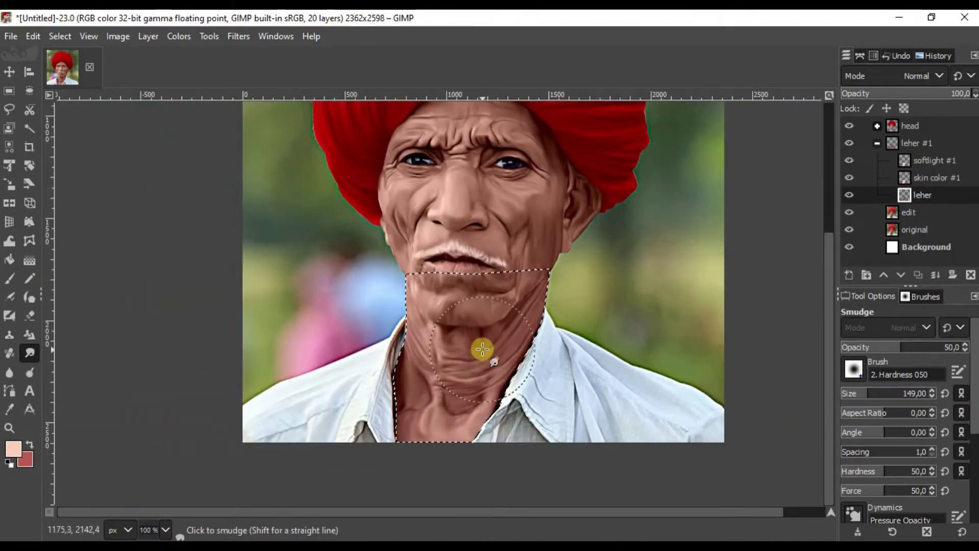
{"action": "key", "text": "ctrl+shift+a"}
{"action": "scroll", "coordinate": [479, 342], "scroll_direction": "down", "scroll_amount": 1}
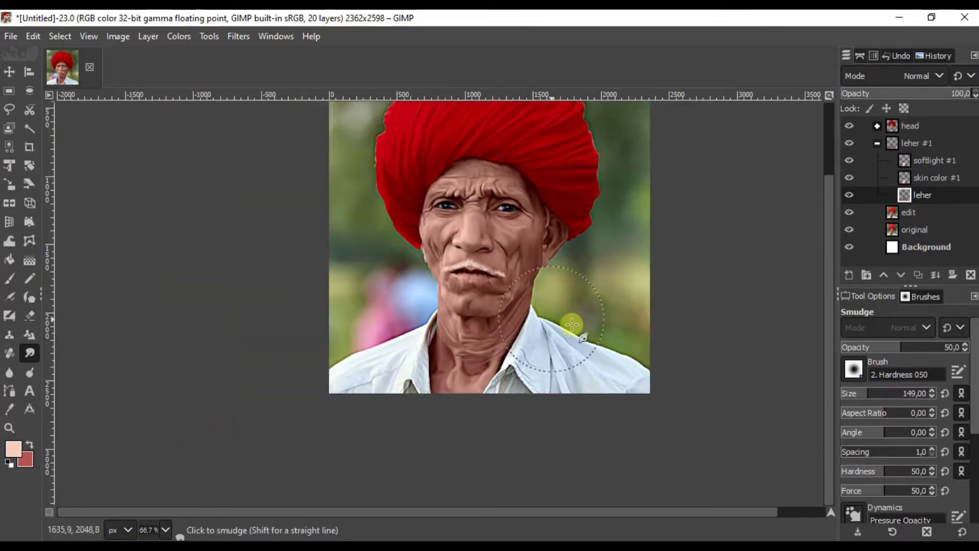
Collapse the neck's layer group and make the edit layer active.
{"action": "scroll", "coordinate": [510, 331], "scroll_direction": "up", "scroll_amount": 3}
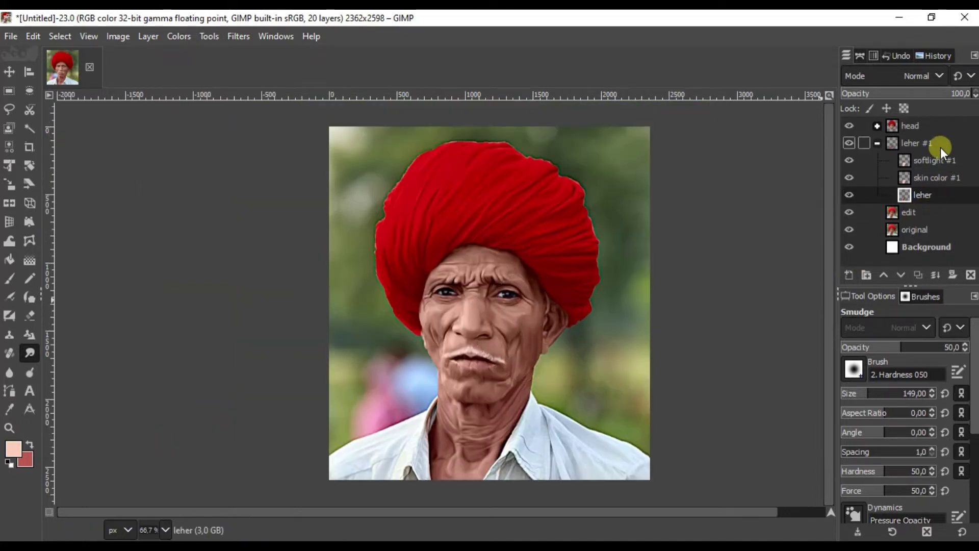
{"action": "left_click", "coordinate": [905, 144]}
{"action": "left_click", "coordinate": [877, 142]}
{"action": "left_click", "coordinate": [916, 160]}
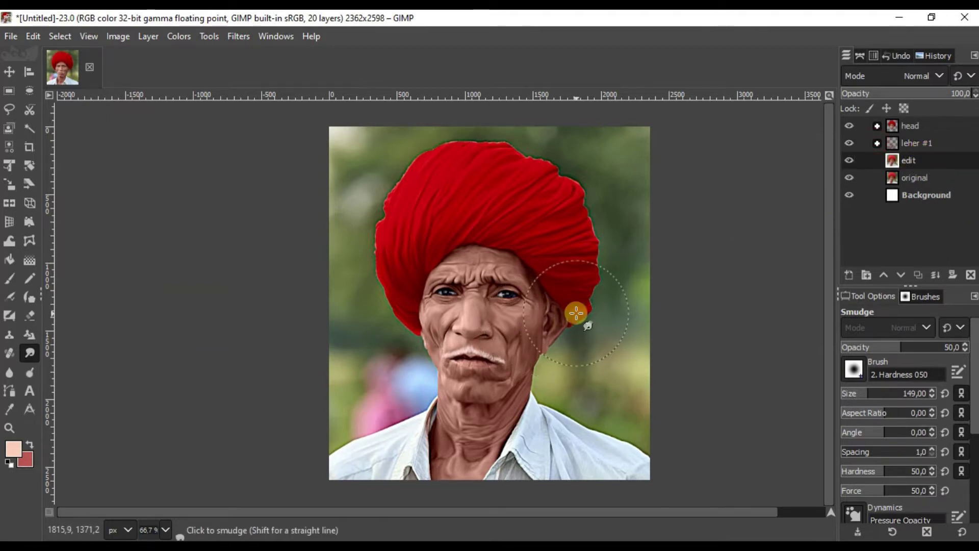
Trace a path along the shirt's upper outline, over both shoulders and across the neck between the collar tips.
{"action": "left_click", "coordinate": [11, 391]}
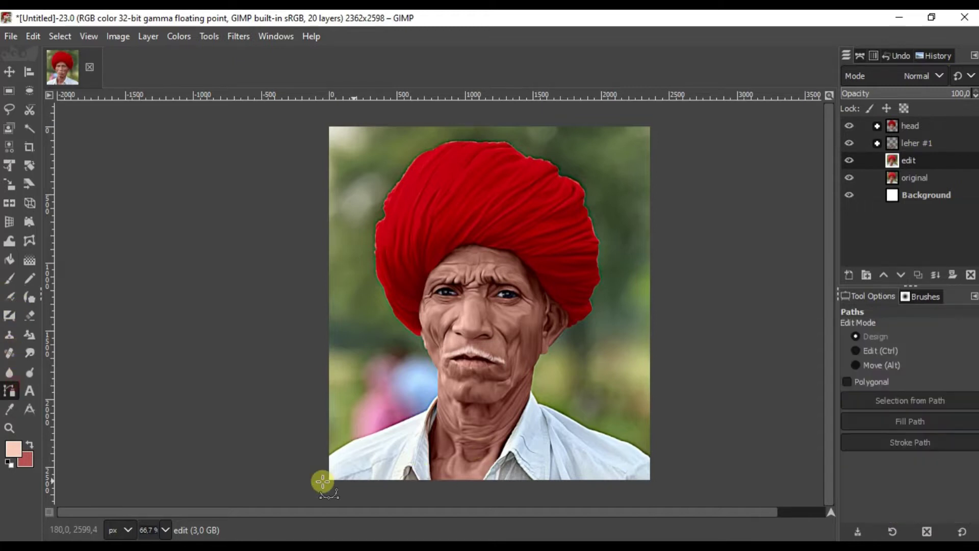
{"action": "key", "text": "2"}
{"action": "left_click_drag", "start_coordinate": [431, 357], "coordinate": [540, 304]}
{"action": "scroll", "coordinate": [431, 357], "scroll_direction": "up", "scroll_amount": 1}
{"action": "left_click_drag", "start_coordinate": [428, 359], "coordinate": [290, 393]}
{"action": "left_click", "coordinate": [493, 302], "text": "ctrl+shift"}
{"action": "left_click", "coordinate": [514, 311]}
{"action": "left_click", "coordinate": [638, 255]}
{"action": "left_click_drag", "start_coordinate": [706, 179], "coordinate": [730, 172]}
{"action": "scroll", "coordinate": [730, 173], "scroll_direction": "down", "scroll_amount": 2}
{"action": "left_click", "coordinate": [664, 261]}
{"action": "scroll", "coordinate": [663, 262], "scroll_direction": "up", "scroll_amount": 2}
{"action": "left_click_drag", "start_coordinate": [492, 297], "coordinate": [586, 334]}
{"action": "left_click", "coordinate": [501, 312], "text": "ctrl+shift"}
{"action": "left_click_drag", "start_coordinate": [721, 411], "coordinate": [340, 258]}
{"action": "left_click", "coordinate": [342, 259]}
{"action": "left_click_drag", "start_coordinate": [461, 300], "coordinate": [493, 317]}
{"action": "left_click_drag", "start_coordinate": [555, 341], "coordinate": [586, 367]}
{"action": "left_click_drag", "start_coordinate": [633, 415], "coordinate": [647, 448]}
{"action": "scroll", "coordinate": [647, 448], "scroll_direction": "down", "scroll_amount": 3}
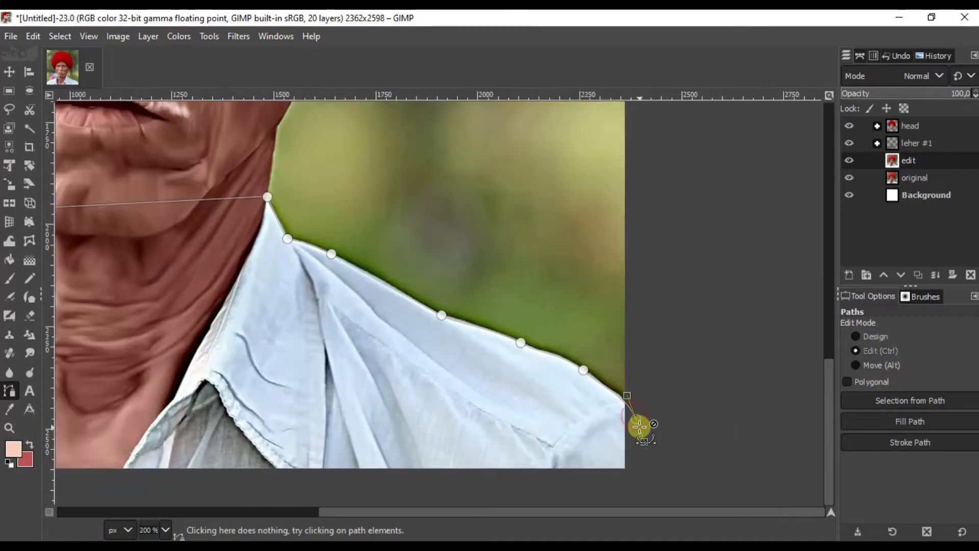
Continue the shirt path around below the canvas and close it at its starting point.
{"action": "left_click", "coordinate": [678, 378]}
{"action": "left_click", "coordinate": [494, 379]}
{"action": "left_click", "coordinate": [356, 383]}
{"action": "left_click", "coordinate": [232, 383]}
{"action": "left_click", "coordinate": [132, 345]}
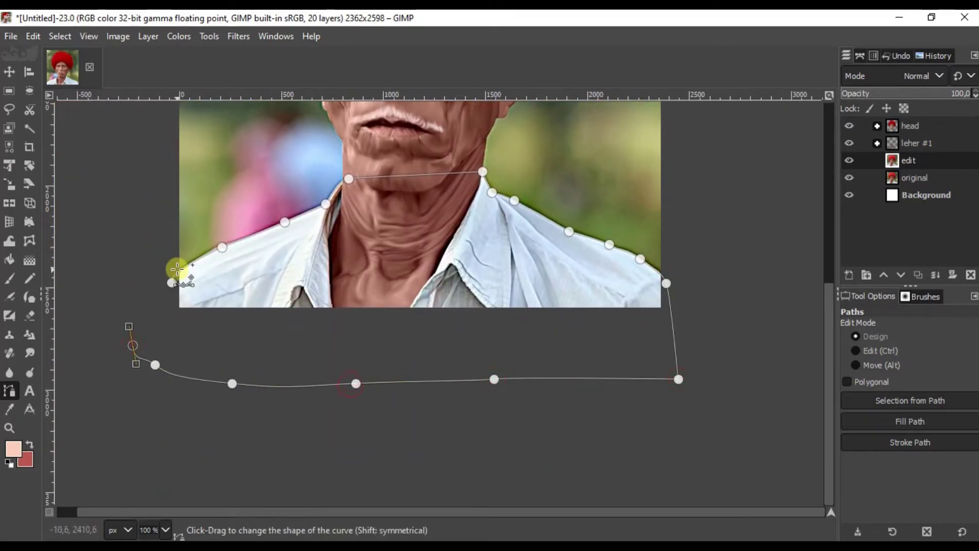
{"action": "left_click", "coordinate": [171, 282]}
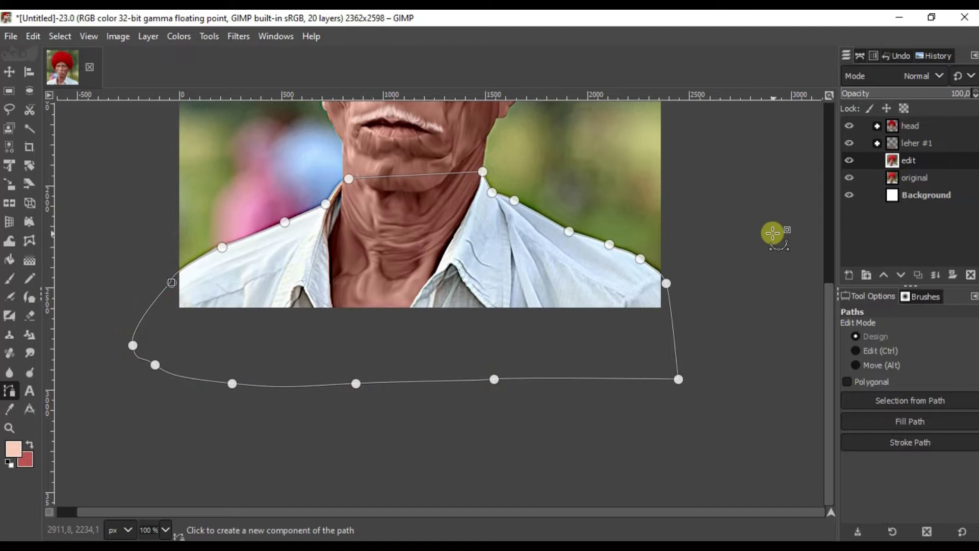
Turn the closed shirt path into a selection, copy that area from the edit layer and paste it as a new layer.
{"action": "left_click", "coordinate": [900, 399]}
{"action": "right_click", "coordinate": [566, 279]}
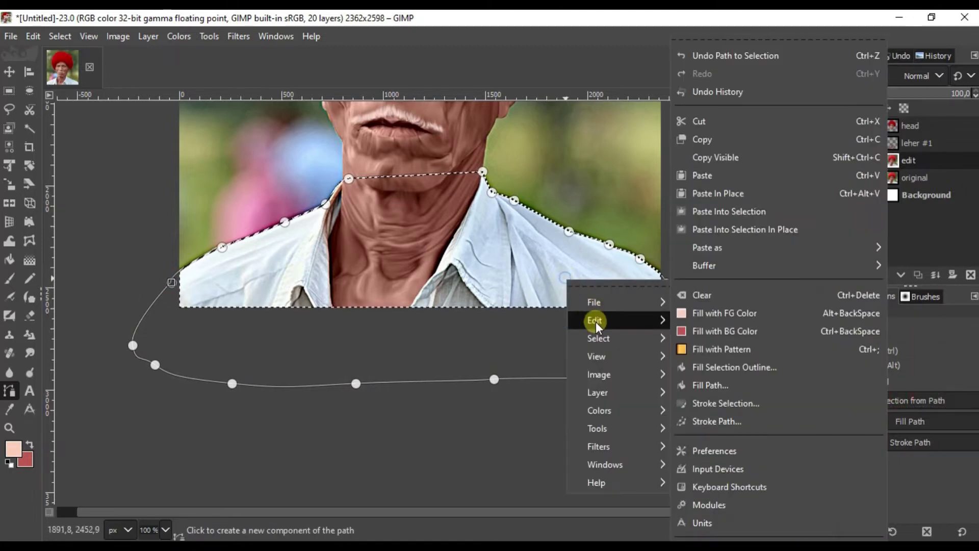
{"action": "mouse_move", "coordinate": [612, 302]}
{"action": "mouse_move", "coordinate": [653, 318]}
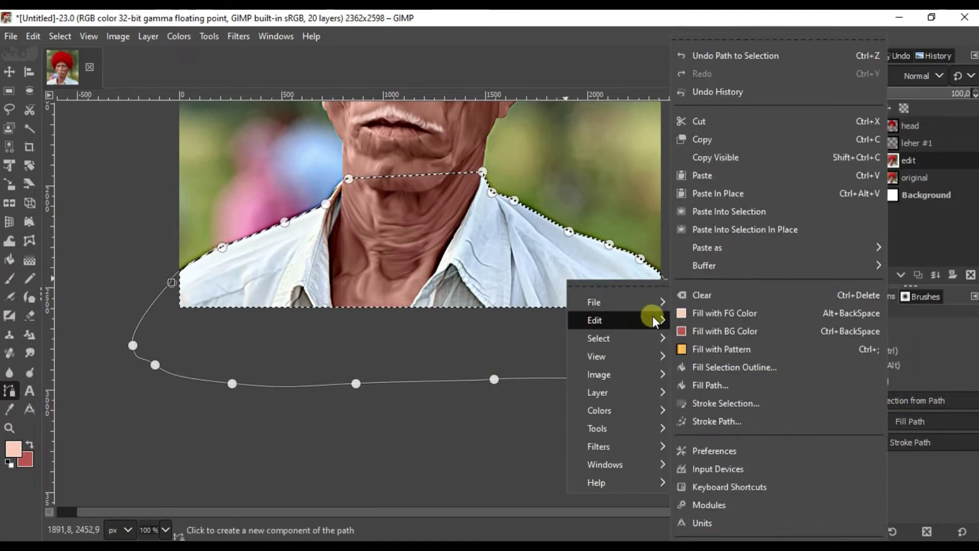
{"action": "left_click", "coordinate": [723, 142]}
{"action": "right_click", "coordinate": [512, 231]}
{"action": "mouse_move", "coordinate": [562, 271]}
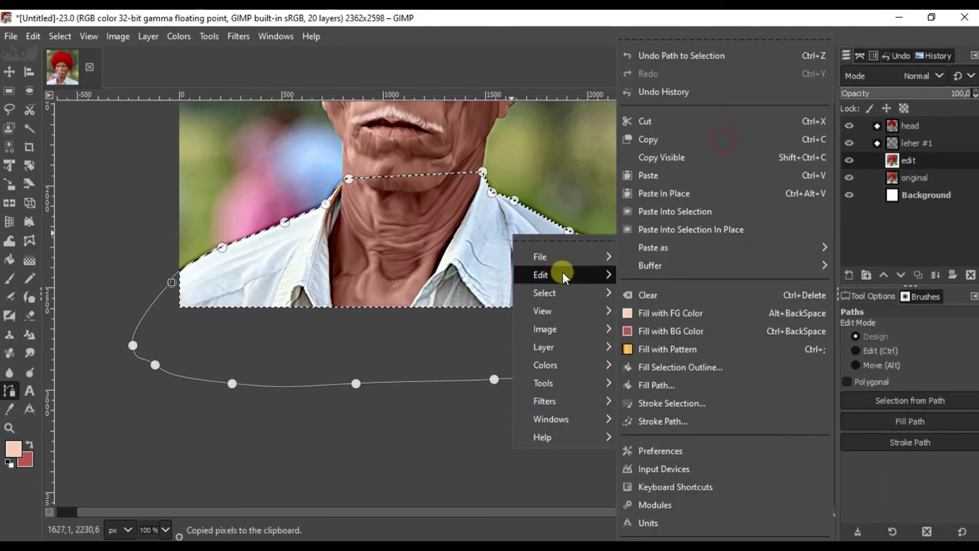
{"action": "left_click", "coordinate": [659, 170]}
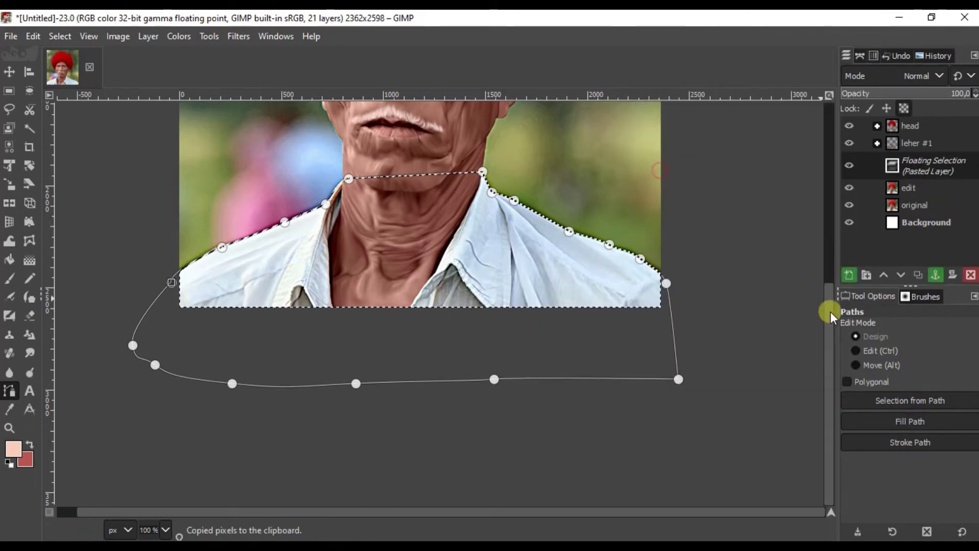
{"action": "left_click", "coordinate": [849, 276]}
Name the pasted layer "cloth" and move it into a new layer group of the same name.
{"action": "double_click", "coordinate": [916, 161]}
{"action": "type", "text": "cloth"}
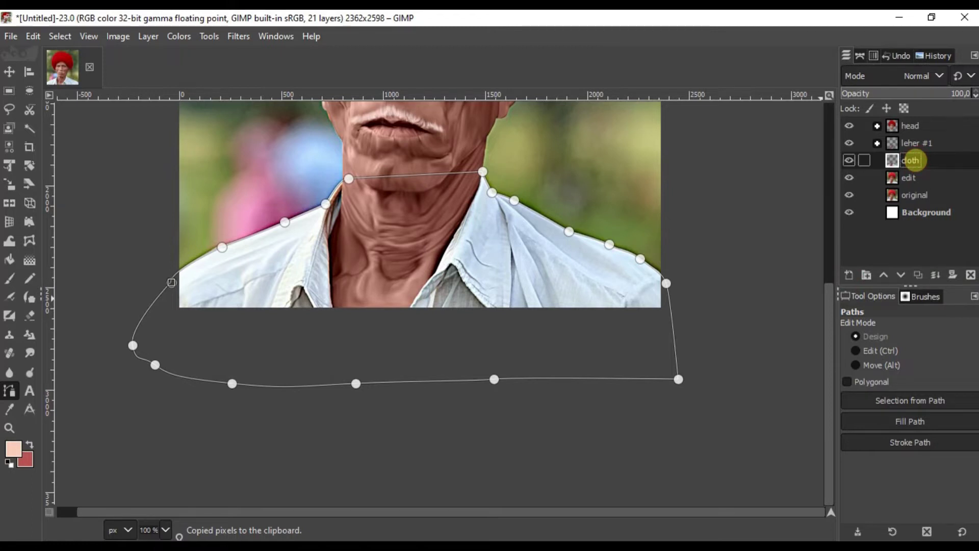
{"action": "left_click", "coordinate": [866, 277]}
{"action": "double_click", "coordinate": [919, 161]}
{"action": "type", "text": "d"}
{"action": "left_click_drag", "start_coordinate": [936, 185], "coordinate": [933, 164]}
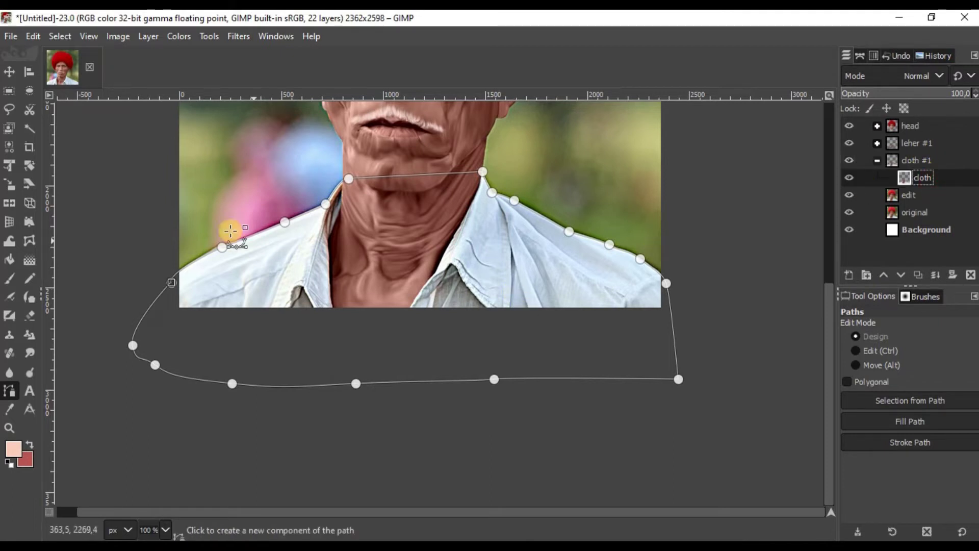
Hide the path overlay and add a transparent layer named "cloth color" above the cloth layer.
{"action": "key", "text": "m"}
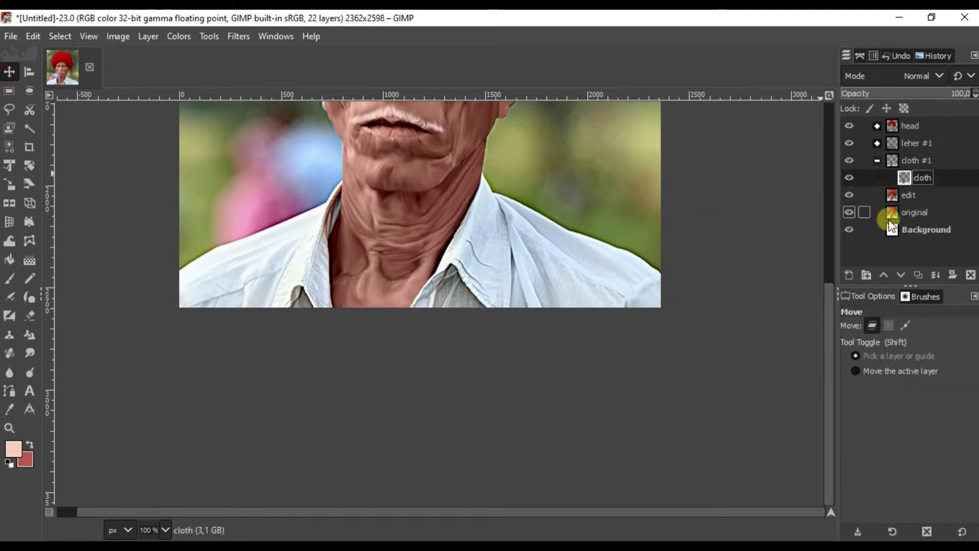
{"action": "left_click", "coordinate": [847, 276]}
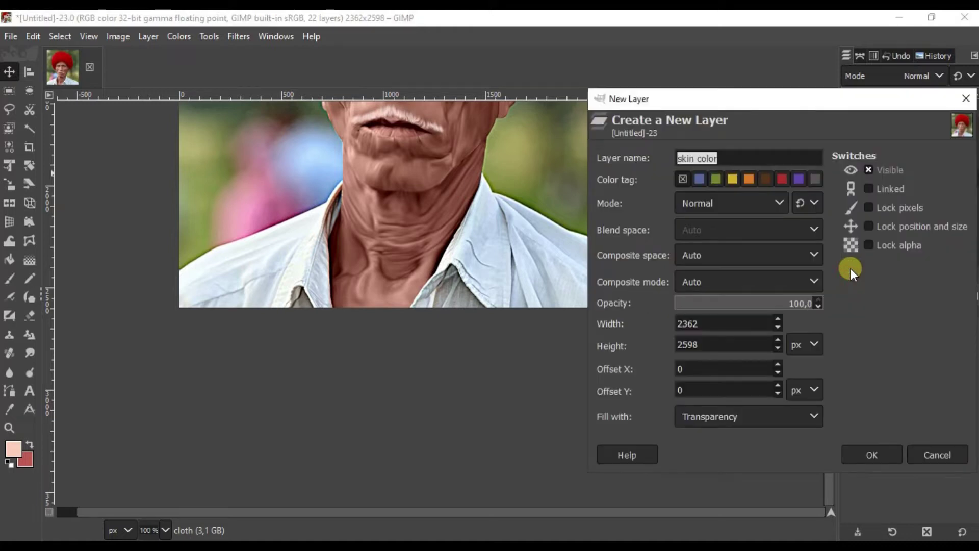
{"action": "type", "text": "cloth color"}
{"action": "key", "text": "Return"}
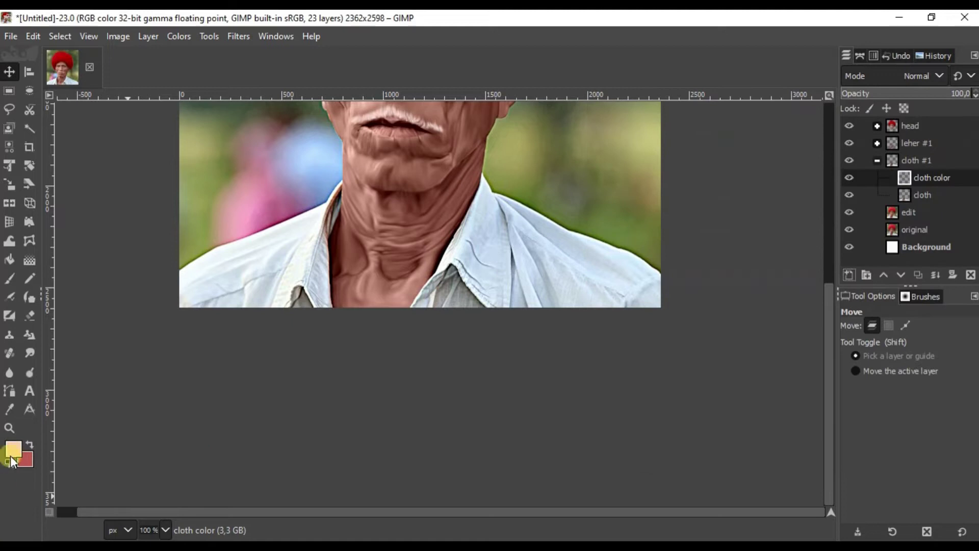
Set the foreground color to the dark red b02c2c.
{"action": "left_click", "coordinate": [15, 451]}
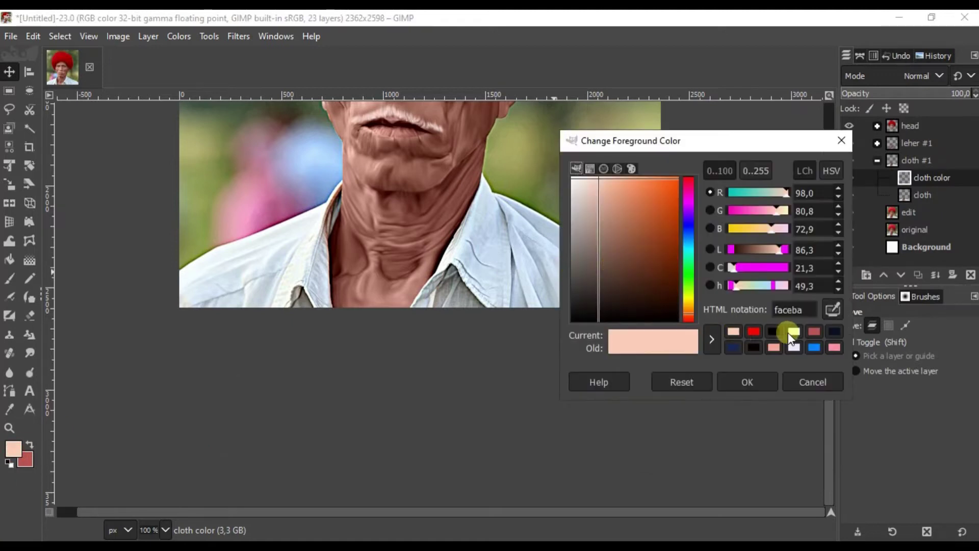
{"action": "left_click", "coordinate": [750, 333]}
{"action": "mouse_move", "coordinate": [656, 237]}
{"action": "left_mouse_down"}
{"action": "mouse_move", "coordinate": [635, 249]}
{"action": "mouse_move", "coordinate": [646, 251]}
{"action": "mouse_move", "coordinate": [651, 219]}
{"action": "left_mouse_up"}
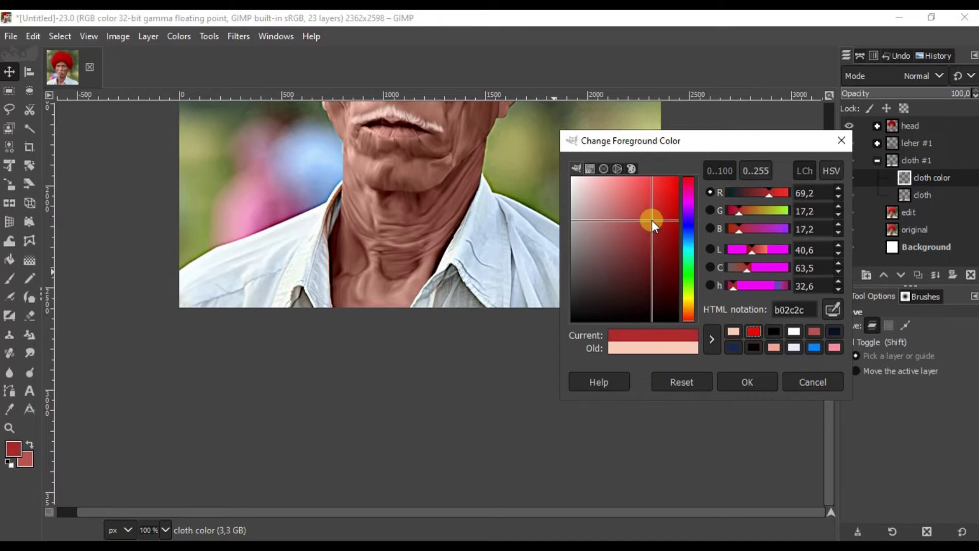
{"action": "left_click", "coordinate": [739, 382]}
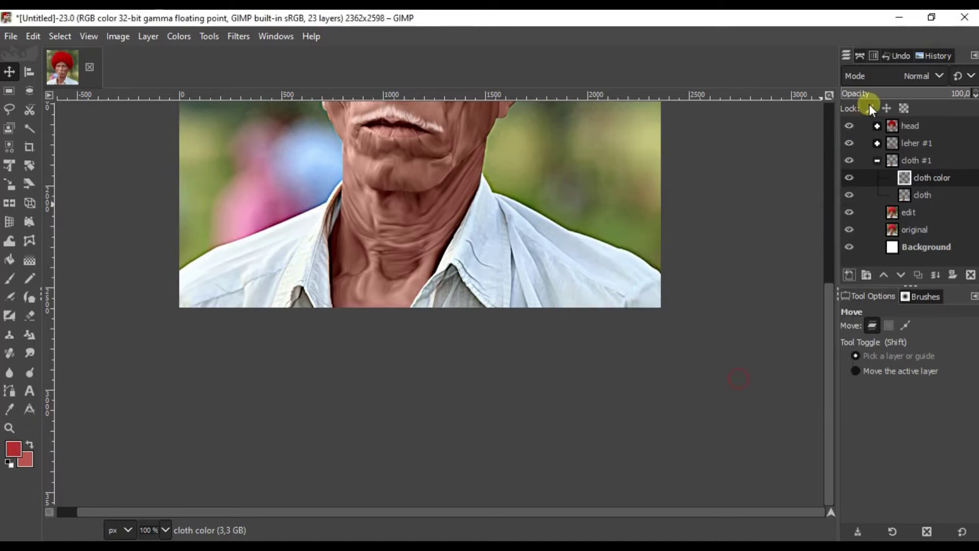
Create a selection of the shirt from the alpha of the cloth layer.
{"action": "right_click", "coordinate": [481, 226]}
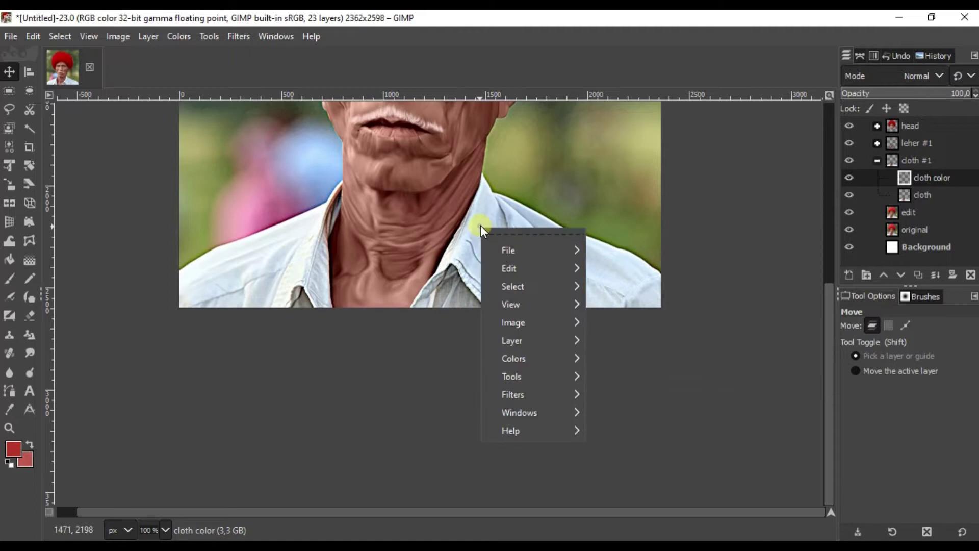
{"action": "left_click", "coordinate": [938, 195]}
{"action": "right_click", "coordinate": [938, 195]}
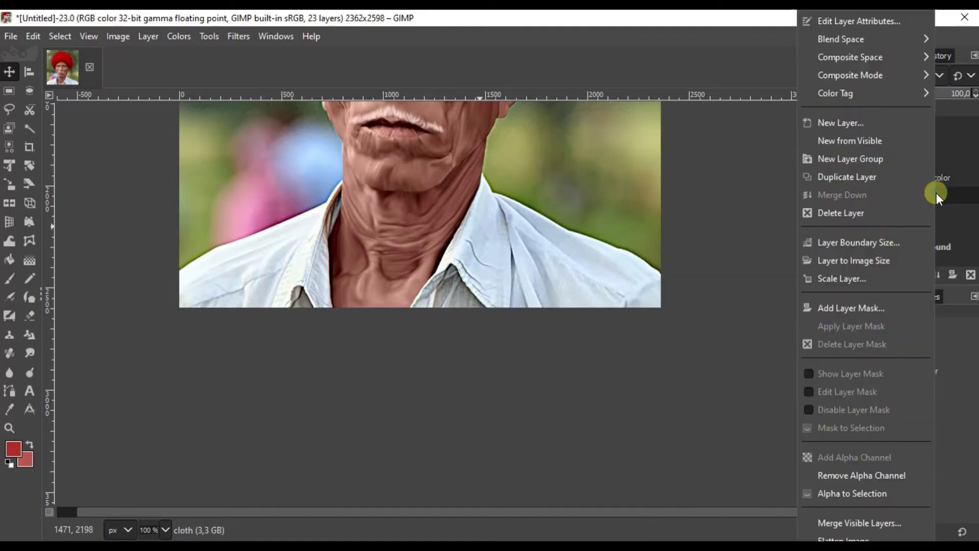
{"action": "left_click", "coordinate": [853, 491]}
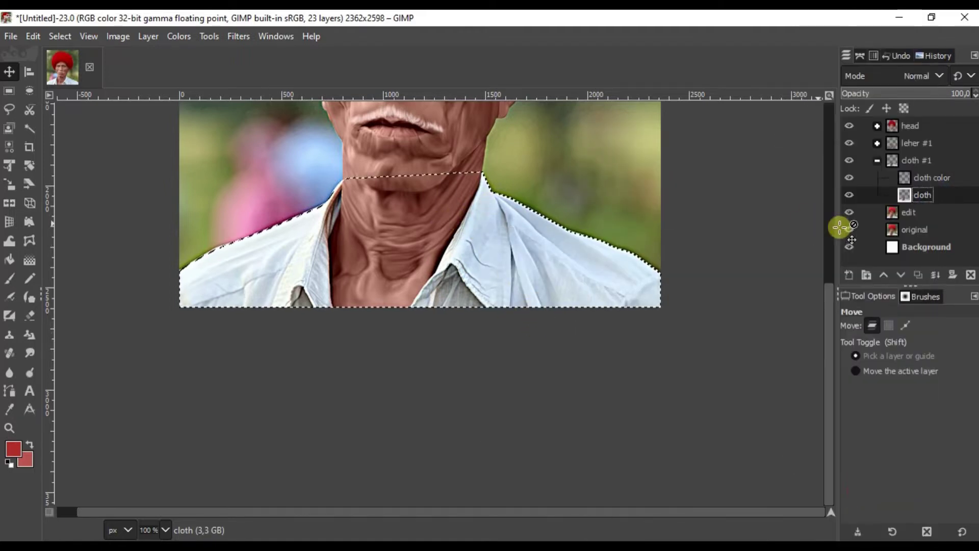
Fill the shirt selection on the cloth color layer with the red foreground color and set that layer's blend mode to LCh Color.
{"action": "left_click", "coordinate": [931, 179]}
{"action": "right_click", "coordinate": [487, 177]}
{"action": "mouse_move", "coordinate": [516, 215]}
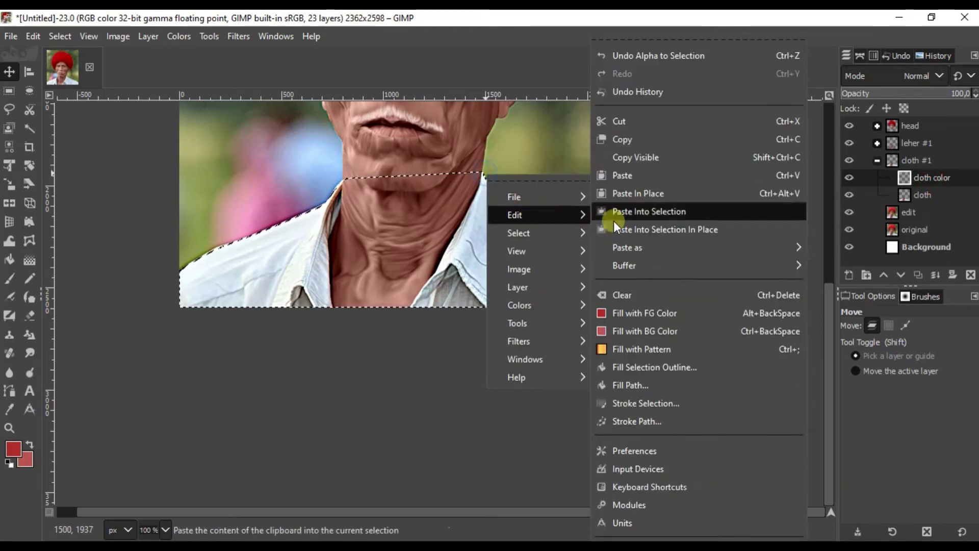
{"action": "left_click", "coordinate": [637, 313]}
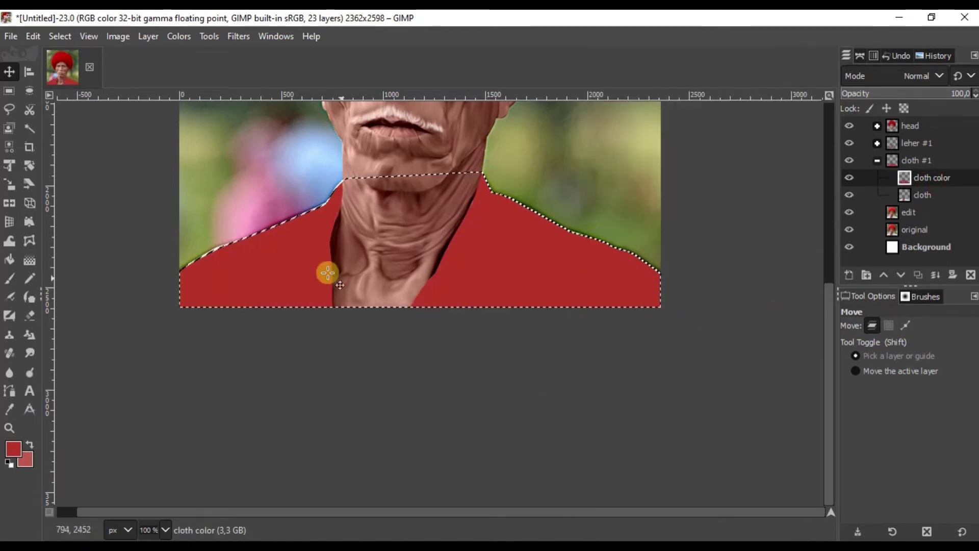
{"action": "left_click", "coordinate": [861, 77]}
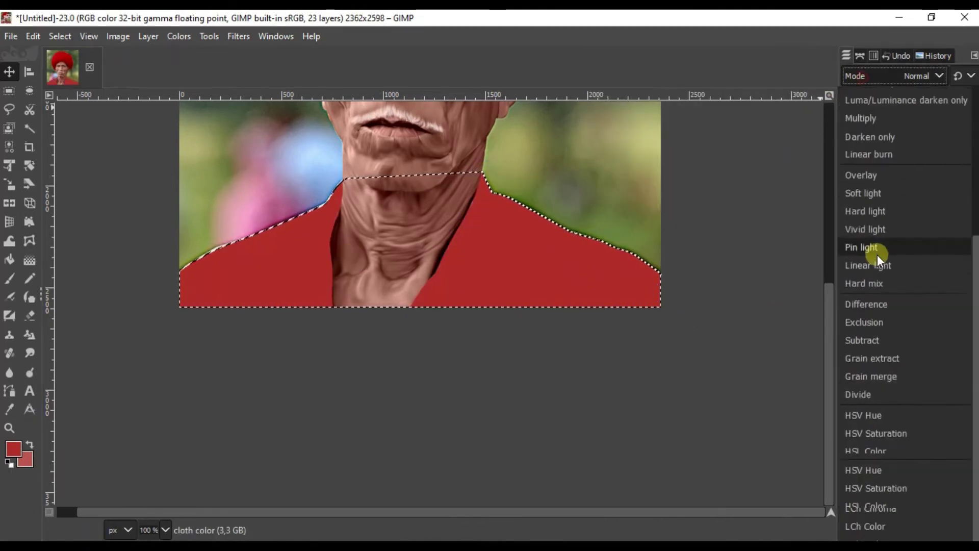
{"action": "left_click", "coordinate": [886, 515]}
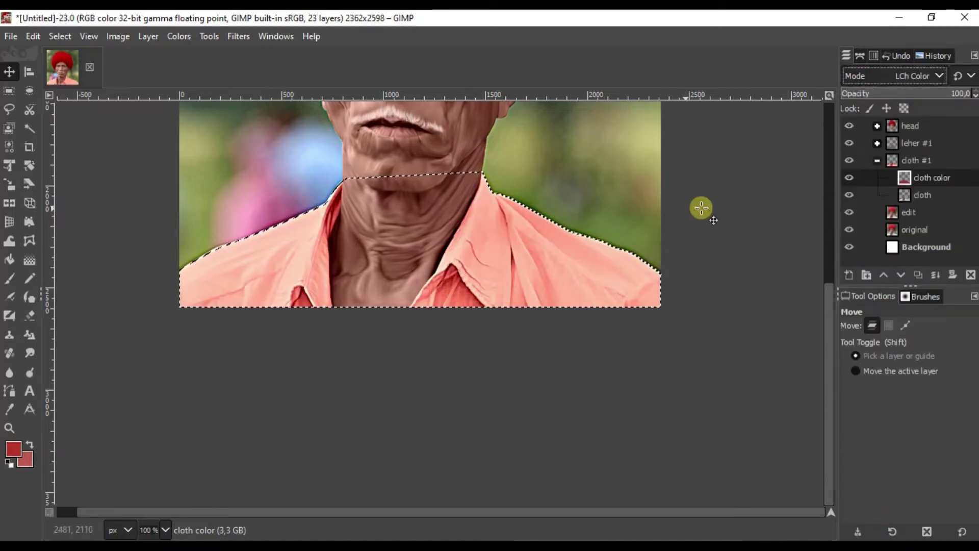
Fully desaturate the cloth layer by setting its Saturation scale to 0.
{"action": "left_click", "coordinate": [924, 195]}
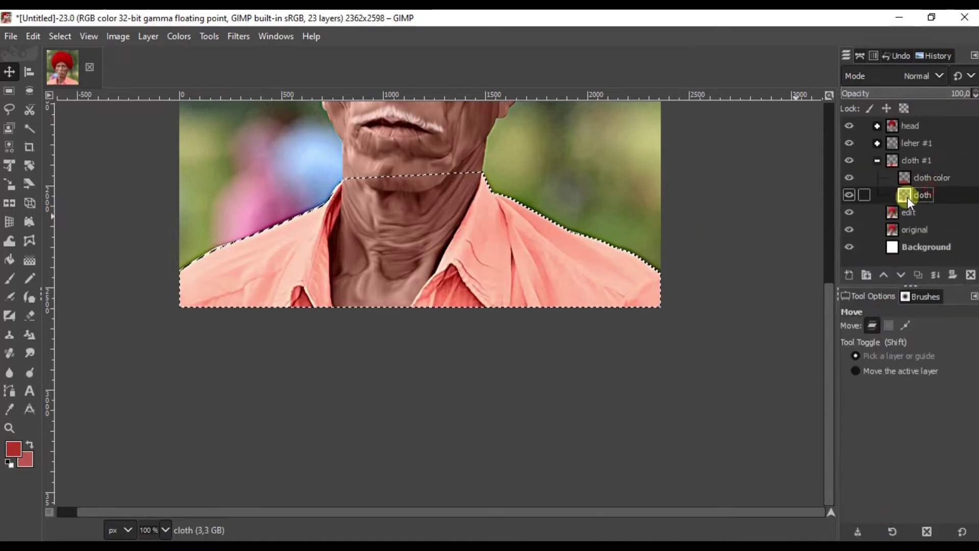
{"action": "left_click", "coordinate": [179, 36]}
{"action": "left_click", "coordinate": [217, 127]}
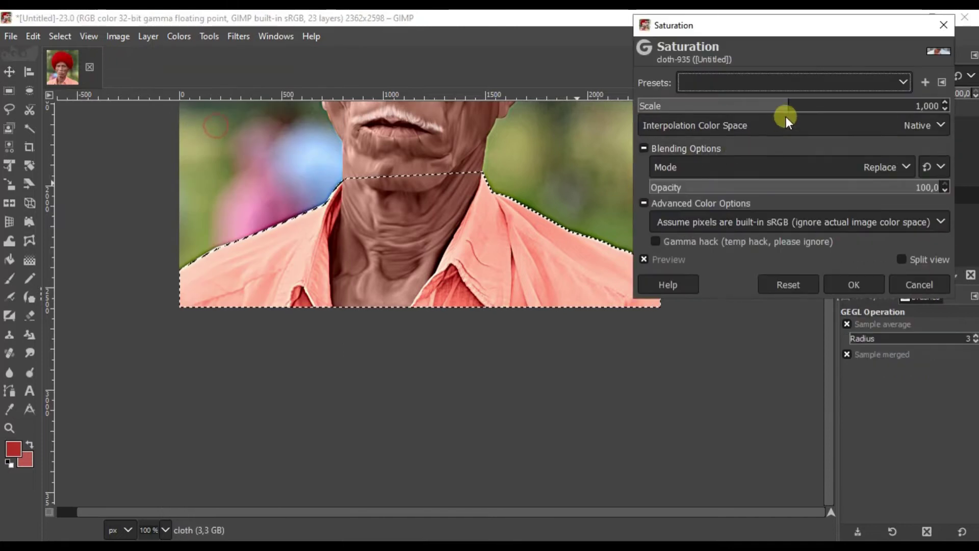
{"action": "left_click_drag", "start_coordinate": [778, 101], "coordinate": [490, 125]}
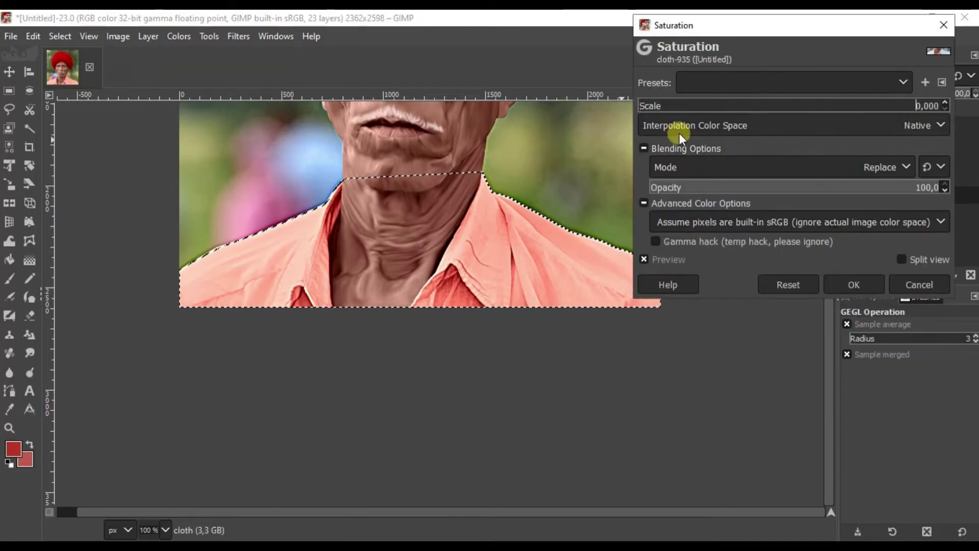
{"action": "left_click", "coordinate": [853, 287]}
Darken the cloth layer by setting its Exposure to about -3.381.
{"action": "left_click", "coordinate": [169, 38]}
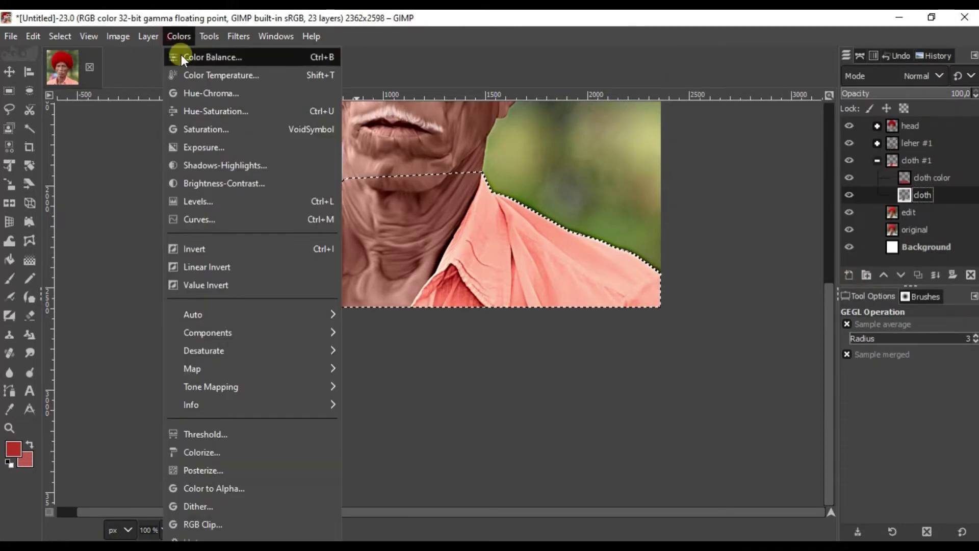
{"action": "left_click", "coordinate": [215, 146]}
{"action": "left_click_drag", "start_coordinate": [776, 122], "coordinate": [738, 122]}
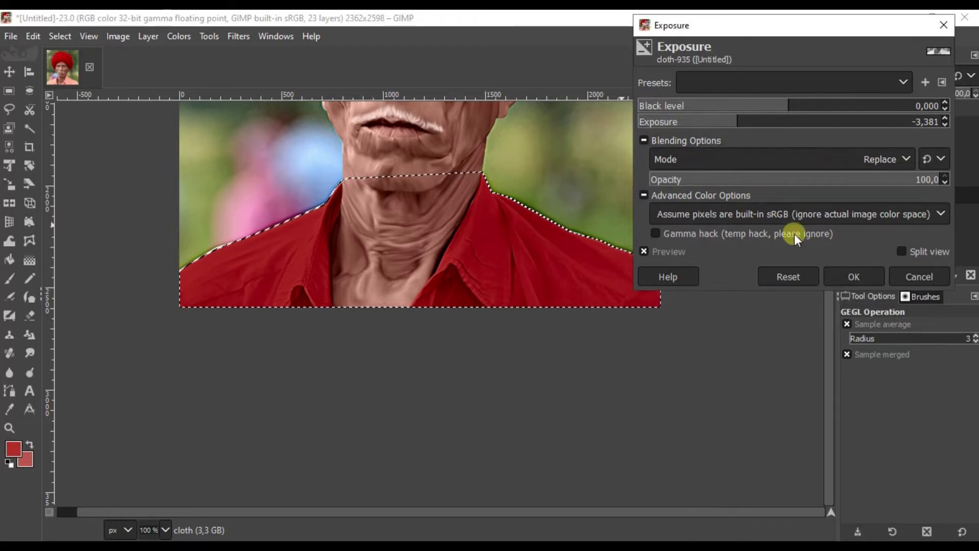
{"action": "left_click", "coordinate": [853, 275]}
{"action": "scroll", "coordinate": [529, 234], "scroll_direction": "down", "scroll_amount": 5}
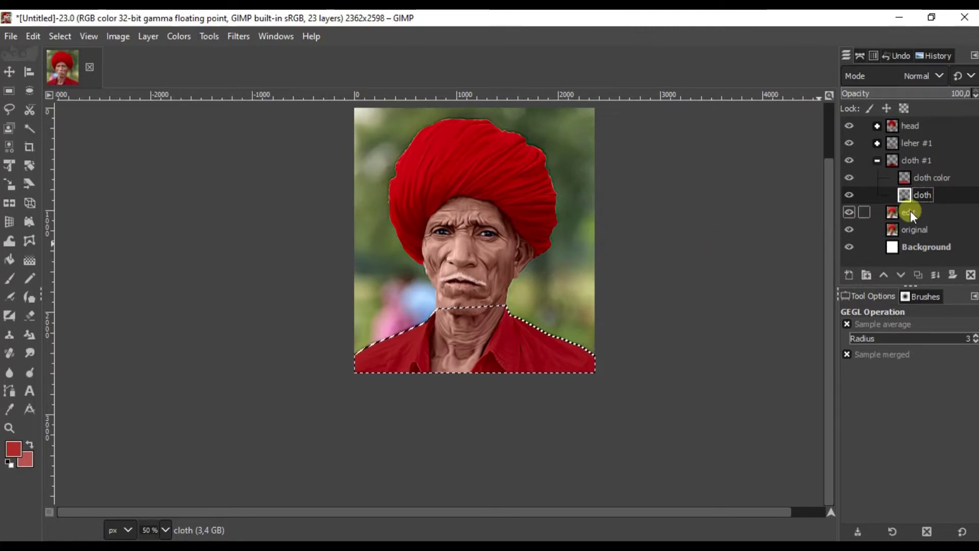
Boost the cloth color layer's saturation with a scale of about 1.119.
{"action": "left_click", "coordinate": [936, 183]}
{"action": "left_click", "coordinate": [177, 41]}
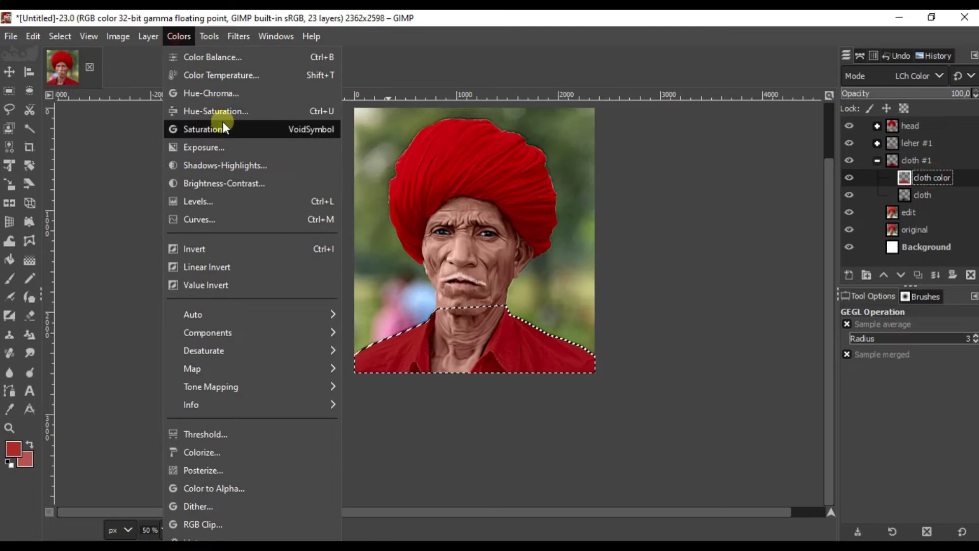
{"action": "left_click", "coordinate": [223, 123]}
{"action": "left_click_drag", "start_coordinate": [784, 107], "coordinate": [790, 106]}
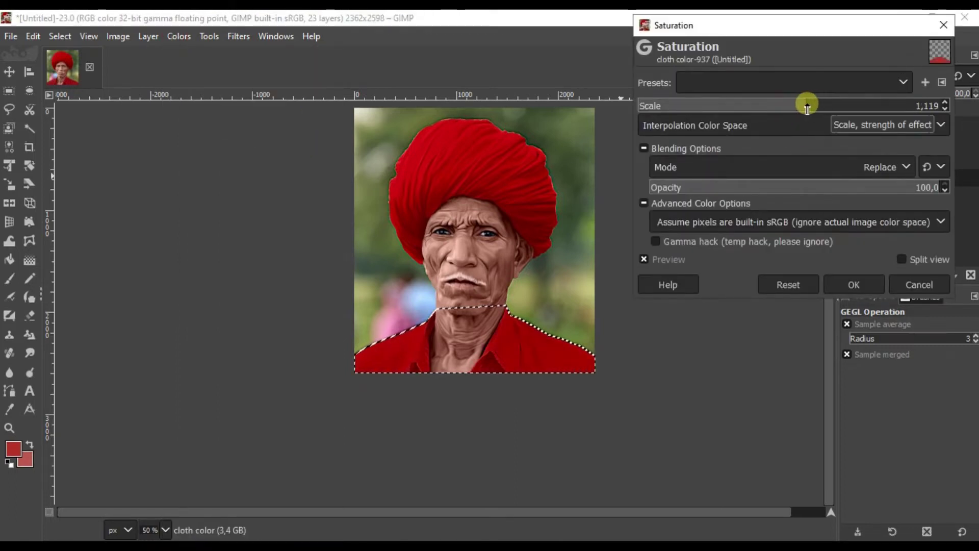
{"action": "scroll", "coordinate": [487, 344], "scroll_direction": "up", "scroll_amount": 2}
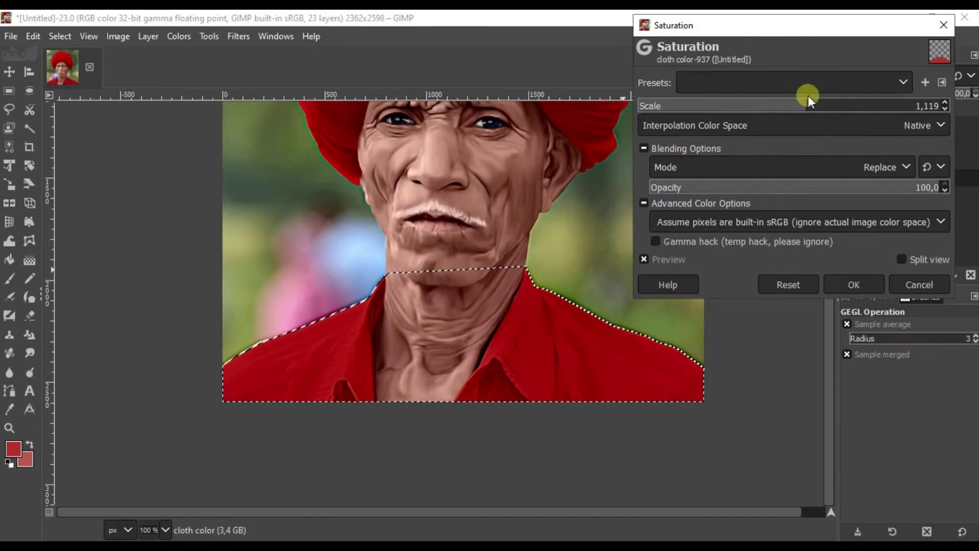
{"action": "left_click", "coordinate": [840, 283]}
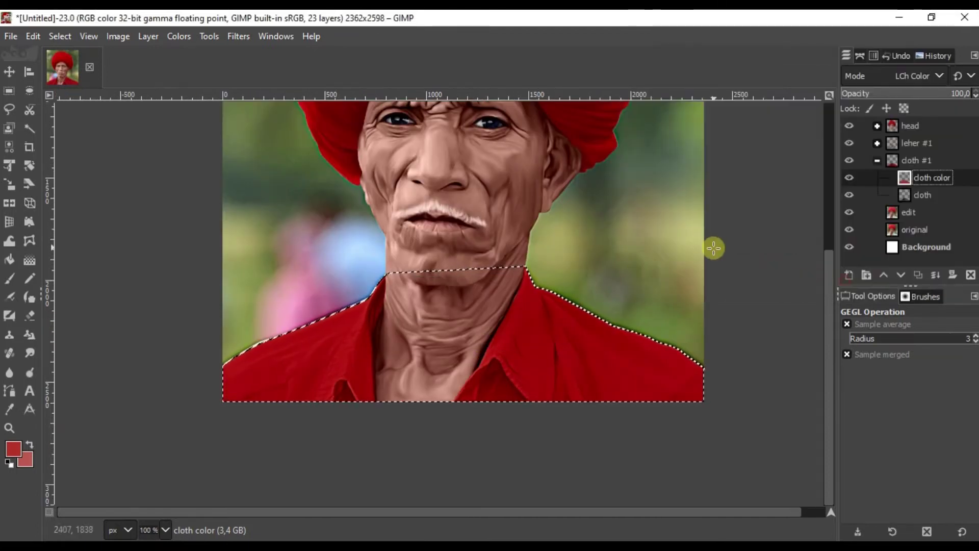
{"action": "scroll", "coordinate": [665, 235], "scroll_direction": "up", "scroll_amount": 3}
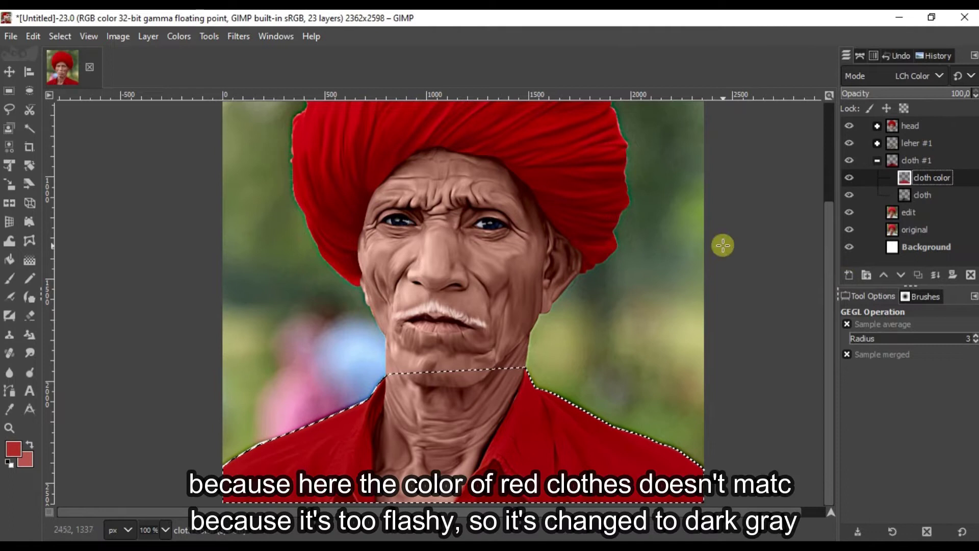
Turn the shirt dark gray by setting the Saturation scale of the cloth color layer to 0.
{"action": "left_click", "coordinate": [182, 35]}
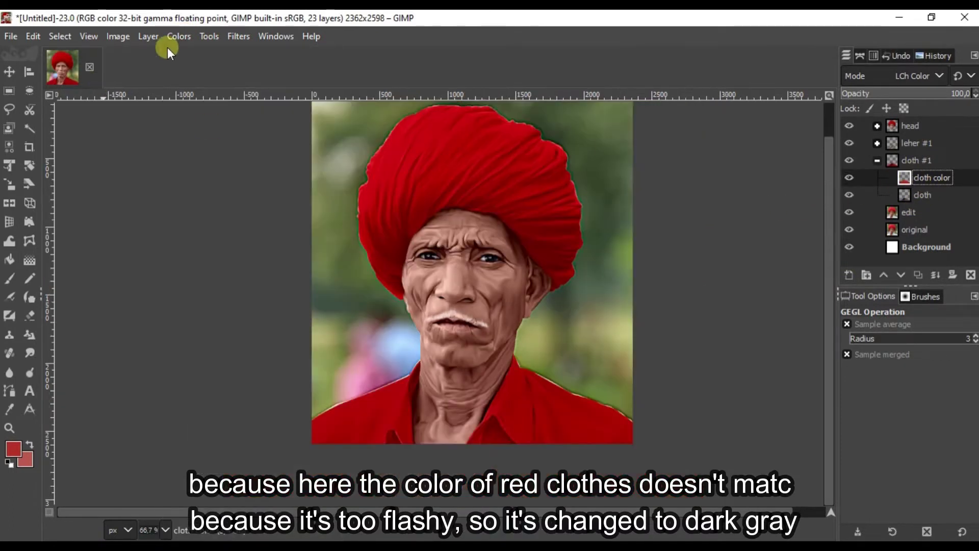
{"action": "left_click", "coordinate": [179, 36]}
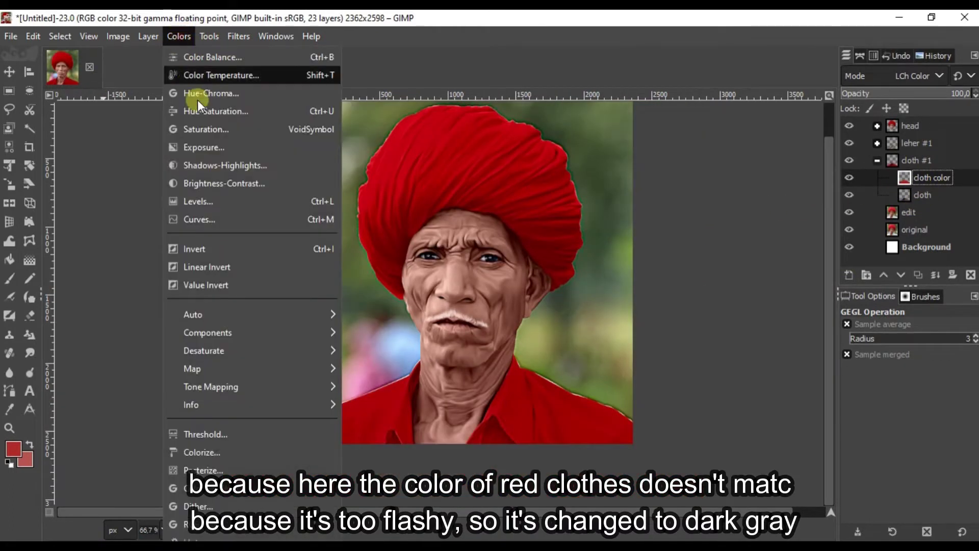
{"action": "left_click", "coordinate": [219, 127]}
{"action": "left_click_drag", "start_coordinate": [780, 106], "coordinate": [568, 109]}
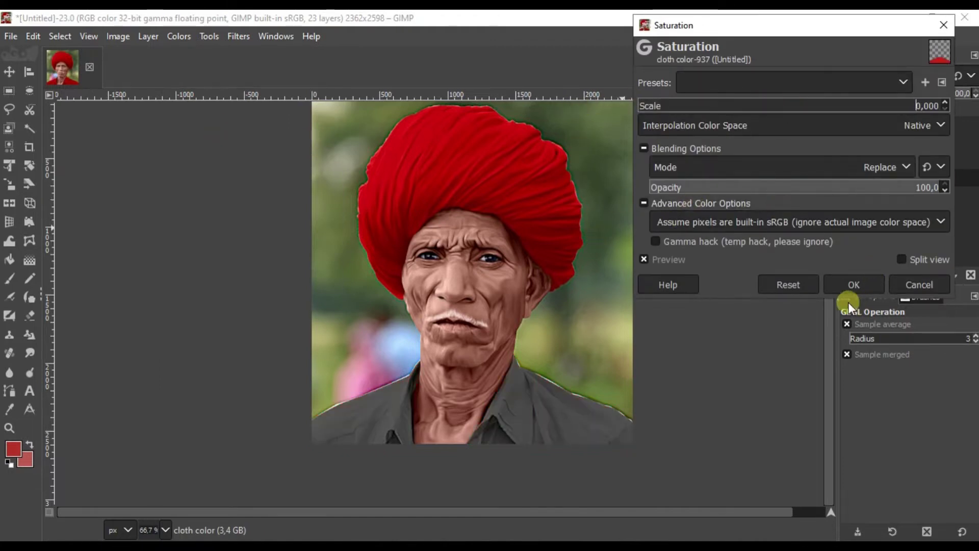
{"action": "left_click", "coordinate": [849, 291]}
Make the cloth layer active and load its alpha as a selection around the shirt.
{"action": "left_click", "coordinate": [950, 188]}
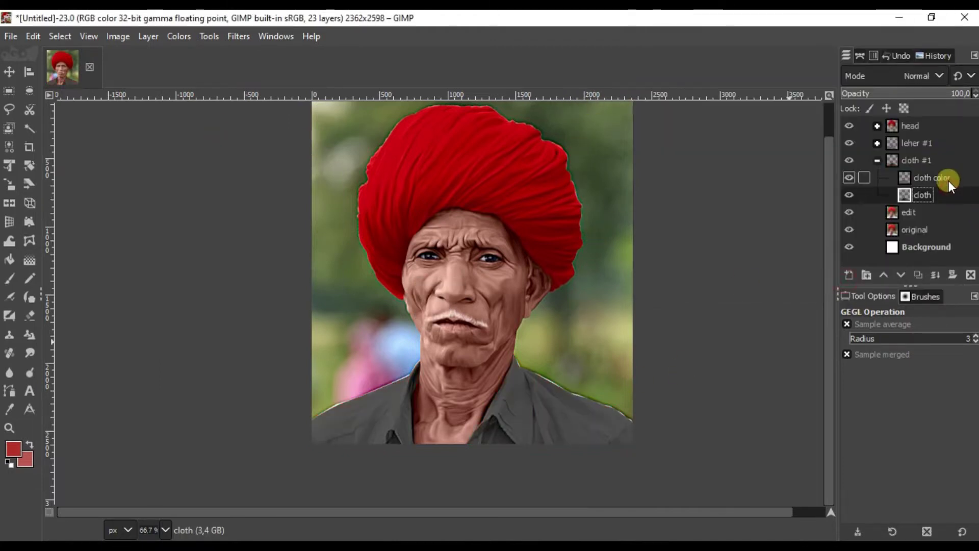
{"action": "right_click", "coordinate": [916, 192]}
{"action": "left_click", "coordinate": [837, 492]}
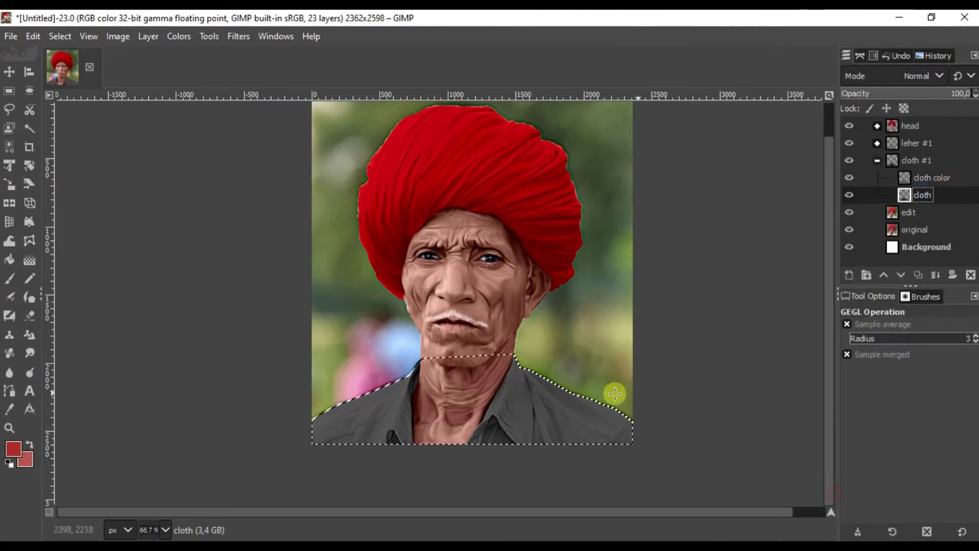
Smudge the upper part of the collar on the right side of the neck with the size 149 Hardness 050 brush.
{"action": "left_click", "coordinate": [30, 352]}
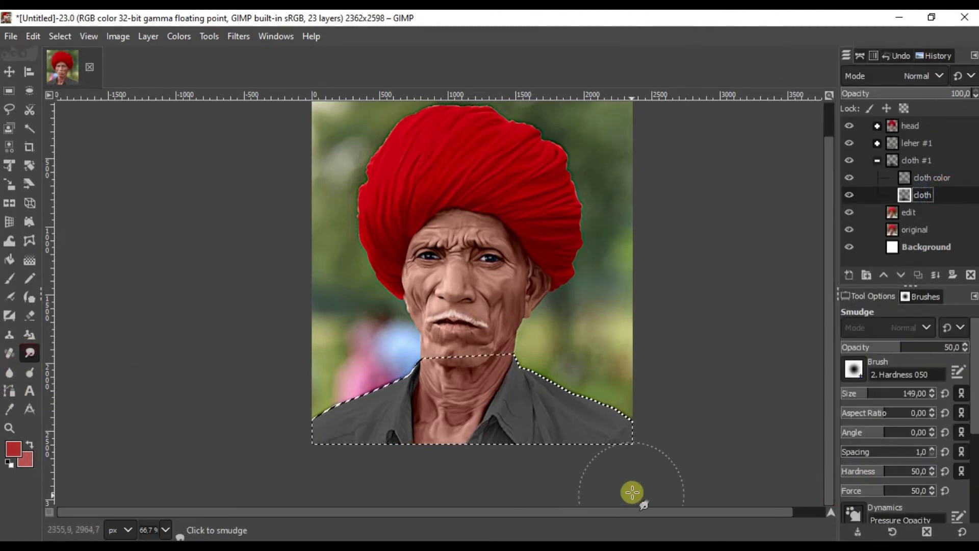
{"action": "scroll", "coordinate": [632, 493], "scroll_direction": "up", "scroll_amount": 5}
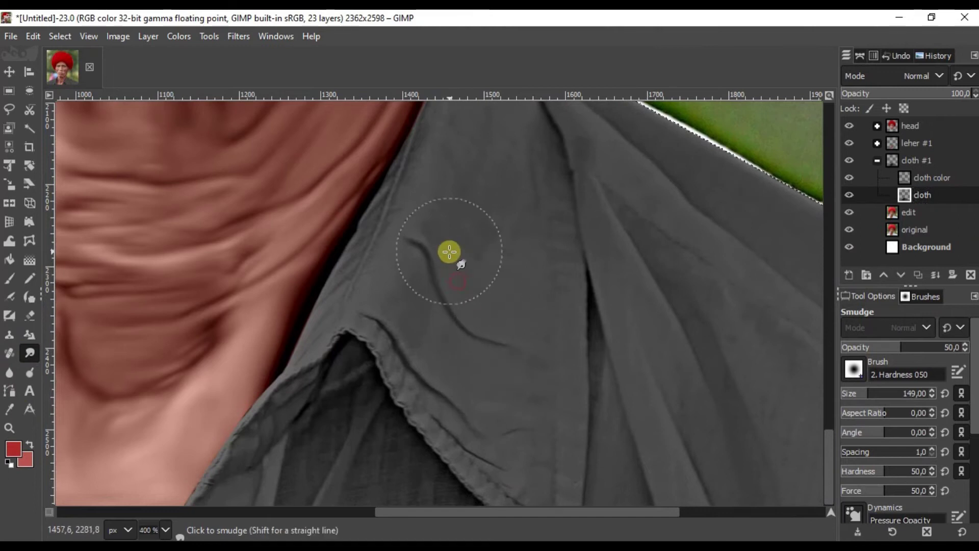
{"action": "left_click_drag", "start_coordinate": [480, 303], "coordinate": [433, 252]}
{"action": "left_click_drag", "start_coordinate": [433, 252], "coordinate": [443, 340]}
{"action": "scroll", "coordinate": [441, 276], "scroll_direction": "up", "scroll_amount": 1}
{"action": "left_click_drag", "start_coordinate": [474, 191], "coordinate": [441, 340]}
{"action": "left_click_drag", "start_coordinate": [487, 199], "coordinate": [504, 125]}
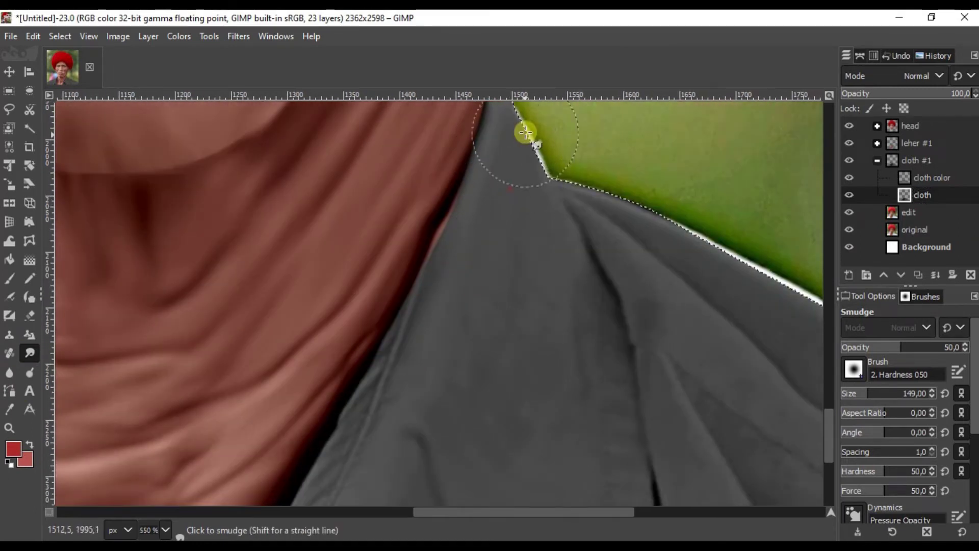
Smudge the shirt's right shoulder and sleeve seam smooth, down to the lower right corner of the image.
{"action": "left_click_drag", "start_coordinate": [652, 304], "coordinate": [574, 309]}
{"action": "scroll", "coordinate": [567, 277], "scroll_direction": "down", "scroll_amount": 1}
{"action": "left_click_drag", "start_coordinate": [765, 375], "coordinate": [525, 236]}
{"action": "left_click_drag", "start_coordinate": [749, 358], "coordinate": [573, 274]}
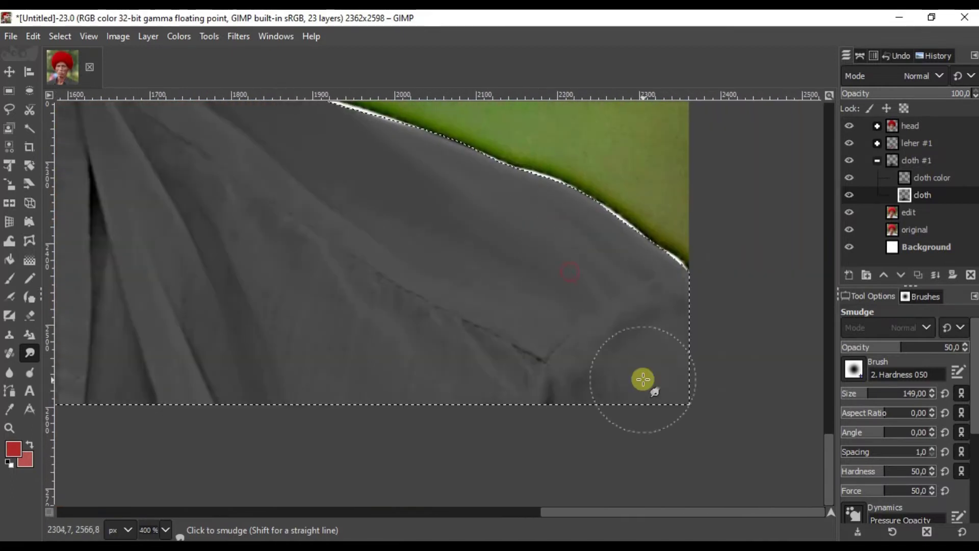
{"action": "left_click_drag", "start_coordinate": [643, 344], "coordinate": [638, 289]}
{"action": "left_click_drag", "start_coordinate": [475, 334], "coordinate": [560, 385]}
{"action": "left_click_drag", "start_coordinate": [598, 343], "coordinate": [642, 365]}
Smudge along the long folds of the right shirt front to blend the fabric texture.
{"action": "scroll", "coordinate": [478, 260], "scroll_direction": "up", "scroll_amount": 1}
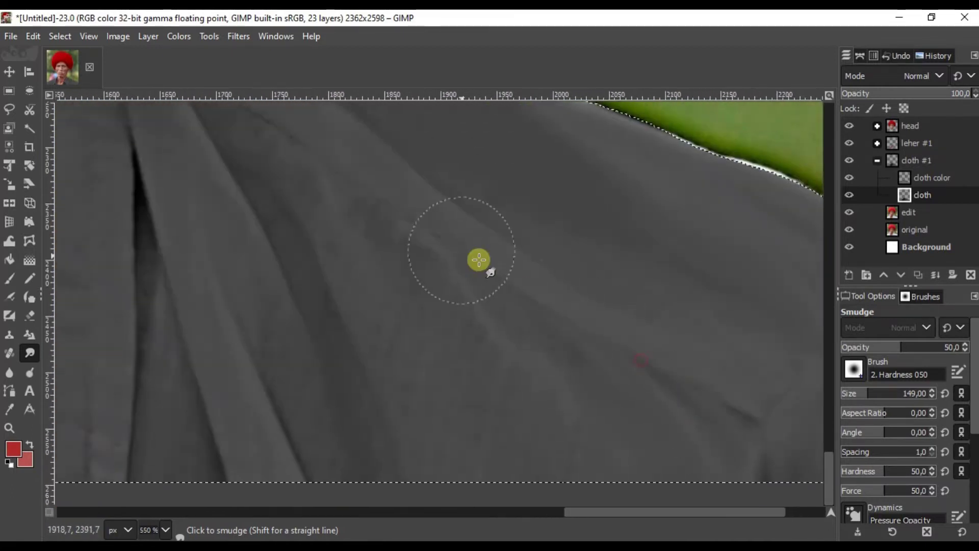
{"action": "left_click_drag", "start_coordinate": [306, 164], "coordinate": [477, 289]}
{"action": "left_click_drag", "start_coordinate": [496, 476], "coordinate": [461, 345]}
{"action": "scroll", "coordinate": [461, 345], "scroll_direction": "down", "scroll_amount": 1}
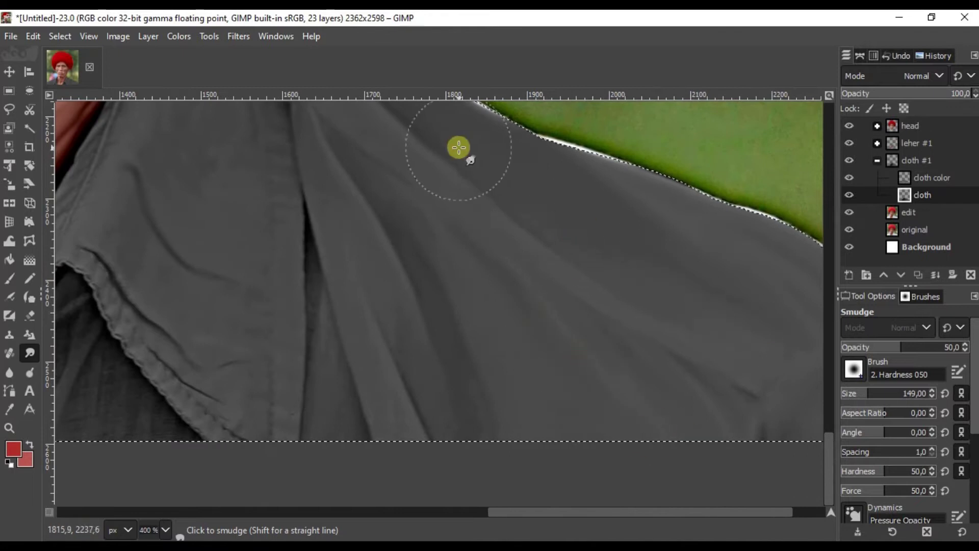
{"action": "left_click_drag", "start_coordinate": [727, 405], "coordinate": [549, 331]}
{"action": "left_click_drag", "start_coordinate": [209, 264], "coordinate": [350, 273]}
{"action": "left_click_drag", "start_coordinate": [311, 128], "coordinate": [478, 250]}
{"action": "mouse_move", "coordinate": [455, 372]}
{"action": "left_mouse_down"}
{"action": "mouse_move", "coordinate": [479, 299]}
{"action": "mouse_move", "coordinate": [446, 440]}
{"action": "mouse_move", "coordinate": [455, 455]}
{"action": "left_mouse_up"}
{"action": "left_click_drag", "start_coordinate": [307, 377], "coordinate": [326, 299]}
Smudge the creases and seam of the right collar flap along the neck edge.
{"action": "scroll", "coordinate": [326, 299], "scroll_direction": "up", "scroll_amount": 1}
{"action": "left_click_drag", "start_coordinate": [461, 391], "coordinate": [455, 238]}
{"action": "left_click_drag", "start_coordinate": [338, 284], "coordinate": [474, 359]}
{"action": "mouse_move", "coordinate": [299, 236]}
{"action": "left_mouse_down"}
{"action": "mouse_move", "coordinate": [396, 345]}
{"action": "mouse_move", "coordinate": [315, 232]}
{"action": "mouse_move", "coordinate": [451, 371]}
{"action": "left_mouse_up"}
{"action": "scroll", "coordinate": [395, 345], "scroll_direction": "up", "scroll_amount": 1}
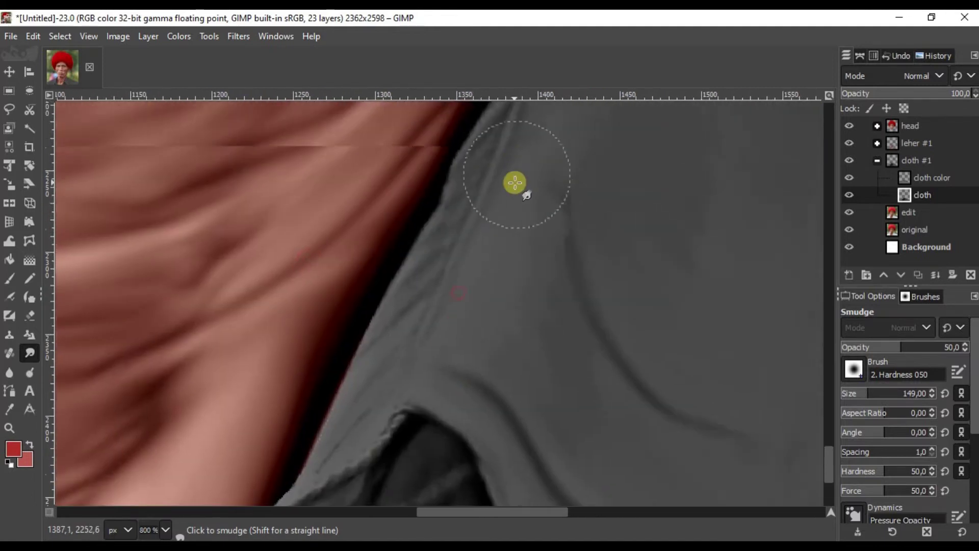
{"action": "left_click_drag", "start_coordinate": [514, 182], "coordinate": [429, 319]}
{"action": "left_click_drag", "start_coordinate": [401, 417], "coordinate": [428, 327]}
Smooth the folded edge of the right collar and the dark fabric beneath it with smudge strokes.
{"action": "scroll", "coordinate": [428, 328], "scroll_direction": "up", "scroll_amount": 1}
{"action": "left_click_drag", "start_coordinate": [284, 483], "coordinate": [374, 290]}
{"action": "scroll", "coordinate": [374, 290], "scroll_direction": "down", "scroll_amount": 2}
{"action": "left_click_drag", "start_coordinate": [337, 331], "coordinate": [287, 378]}
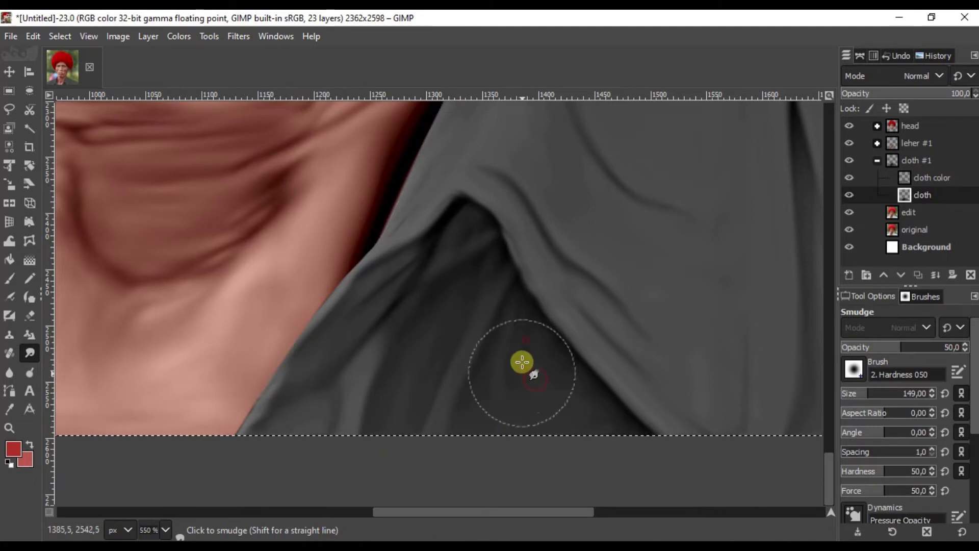
{"action": "left_click_drag", "start_coordinate": [359, 411], "coordinate": [476, 407]}
Smudge the left collar edge, the placket beside it and the rim of the dark opening at the shirt's bottom.
{"action": "scroll", "coordinate": [537, 273], "scroll_direction": "down", "scroll_amount": 2}
{"action": "left_click_drag", "start_coordinate": [163, 305], "coordinate": [442, 337]}
{"action": "scroll", "coordinate": [457, 411], "scroll_direction": "up", "scroll_amount": 1}
{"action": "left_click_drag", "start_coordinate": [465, 153], "coordinate": [475, 400]}
{"action": "left_click_drag", "start_coordinate": [429, 331], "coordinate": [523, 214]}
{"action": "left_click_drag", "start_coordinate": [487, 340], "coordinate": [523, 133]}
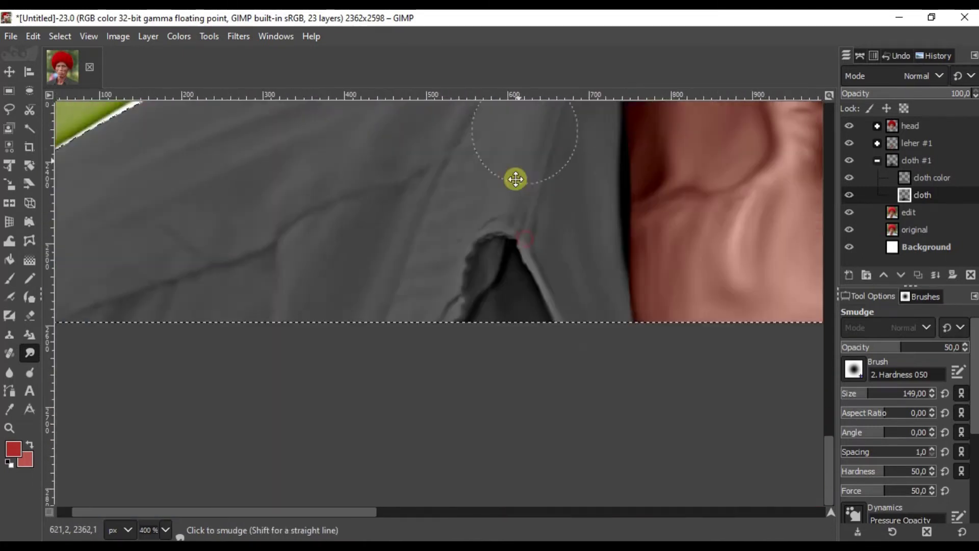
{"action": "scroll", "coordinate": [507, 270], "scroll_direction": "up", "scroll_amount": 1}
{"action": "scroll", "coordinate": [374, 365], "scroll_direction": "down", "scroll_amount": 1}
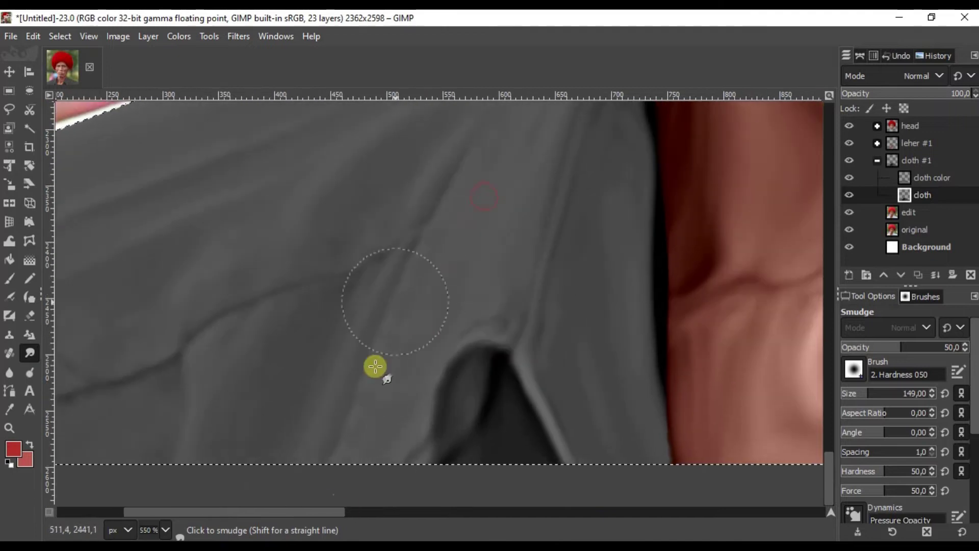
Smudge the long crease on the left sleeve and the left shoulder fabric up to the collar.
{"action": "scroll", "coordinate": [374, 402], "scroll_direction": "left", "scroll_amount": 3}
{"action": "scroll", "coordinate": [470, 295], "scroll_direction": "down", "scroll_amount": 1}
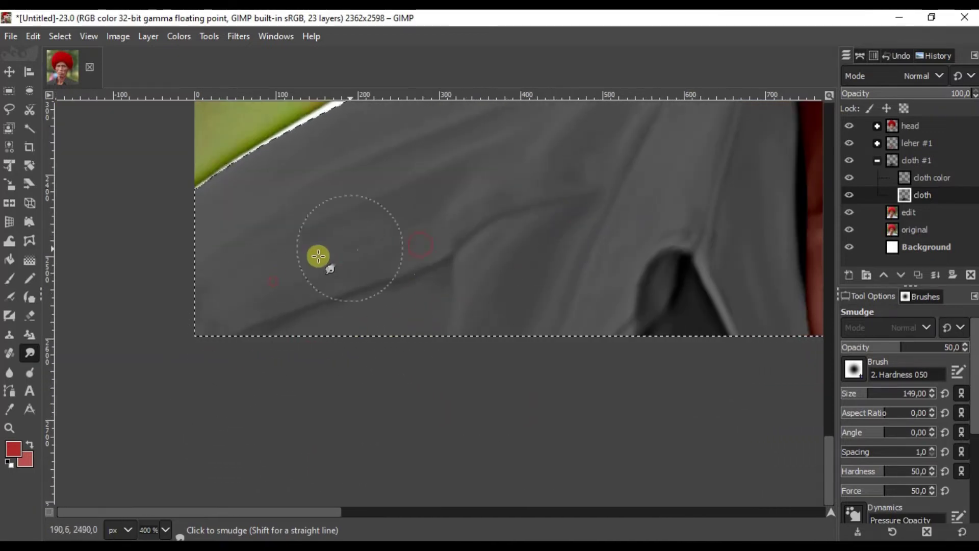
{"action": "scroll", "coordinate": [409, 229], "scroll_direction": "up", "scroll_amount": 5}
{"action": "scroll", "coordinate": [409, 229], "scroll_direction": "right", "scroll_amount": 5}
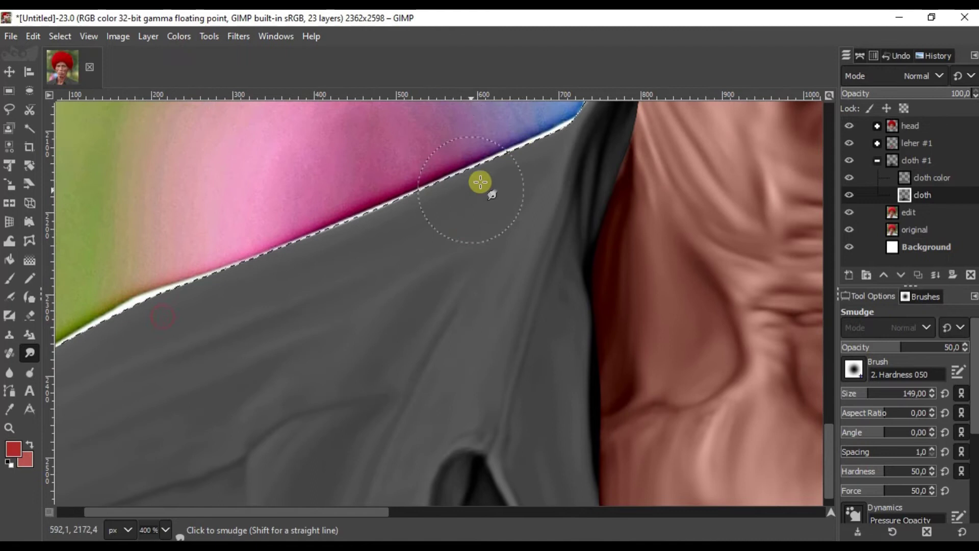
{"action": "scroll", "coordinate": [478, 182], "scroll_direction": "down", "scroll_amount": 2}
{"action": "scroll", "coordinate": [426, 193], "scroll_direction": "up", "scroll_amount": 1}
{"action": "mouse_move", "coordinate": [425, 179]}
{"action": "left_mouse_down"}
{"action": "mouse_move", "coordinate": [299, 245]}
{"action": "mouse_move", "coordinate": [276, 245]}
{"action": "mouse_move", "coordinate": [490, 152]}
{"action": "mouse_move", "coordinate": [421, 244]}
{"action": "left_mouse_up"}
{"action": "mouse_move", "coordinate": [469, 195]}
{"action": "left_mouse_down"}
{"action": "mouse_move", "coordinate": [491, 223]}
{"action": "mouse_move", "coordinate": [523, 200]}
{"action": "mouse_move", "coordinate": [546, 153]}
{"action": "left_mouse_up"}
{"action": "scroll", "coordinate": [524, 179], "scroll_direction": "down", "scroll_amount": 3}
{"action": "scroll", "coordinate": [525, 186], "scroll_direction": "down", "scroll_amount": 2}
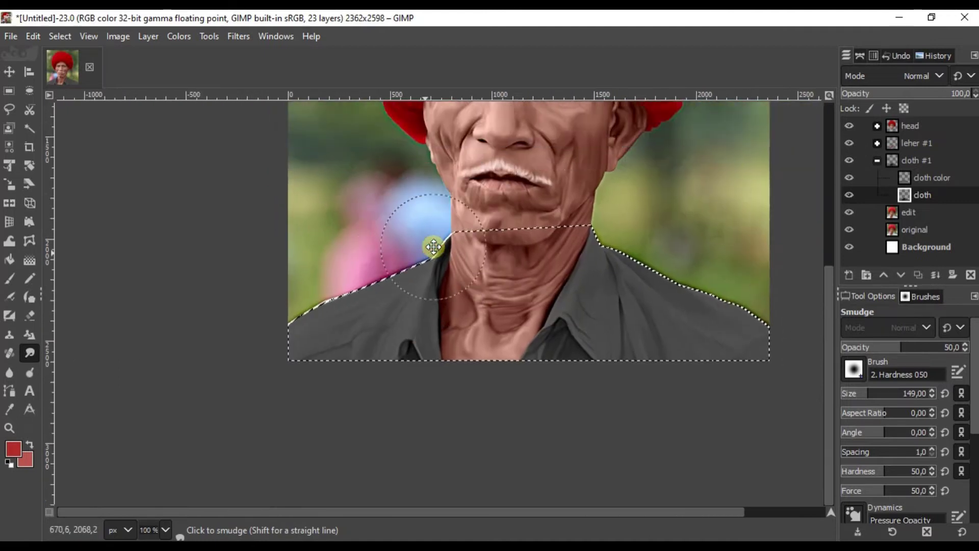
{"action": "scroll", "coordinate": [642, 383], "scroll_direction": "up", "scroll_amount": 2}
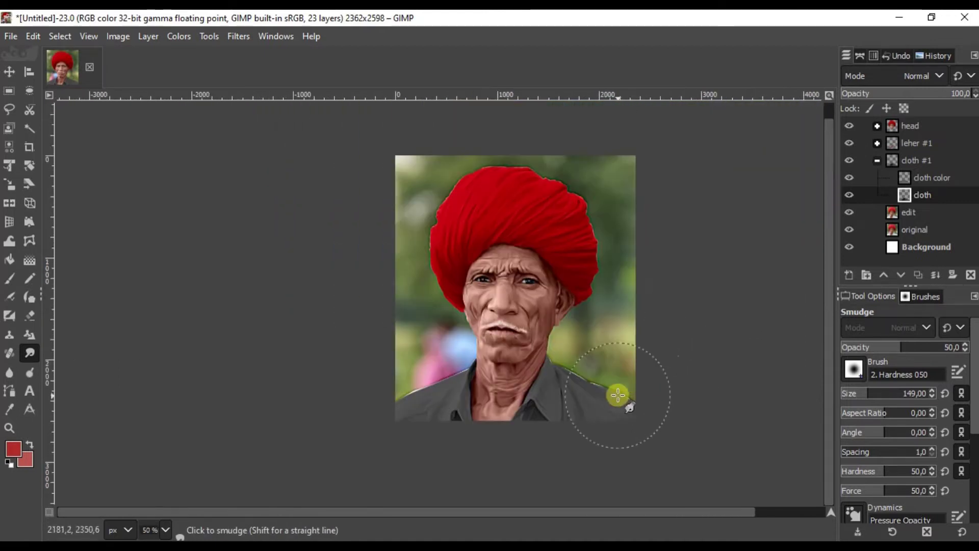
Create a new layer group named "full" at the top of the layer stack, above the head group.
{"action": "left_click", "coordinate": [15, 74]}
{"action": "left_click", "coordinate": [877, 161]}
{"action": "left_click", "coordinate": [929, 143]}
{"action": "left_click", "coordinate": [926, 125]}
{"action": "left_click", "coordinate": [867, 275]}
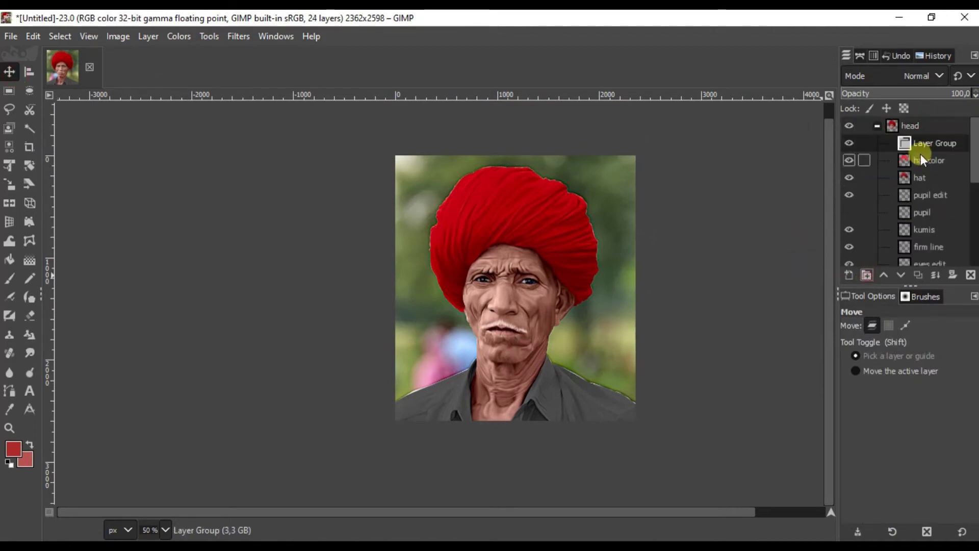
{"action": "left_click_drag", "start_coordinate": [923, 145], "coordinate": [927, 121]}
{"action": "left_click", "coordinate": [878, 144]}
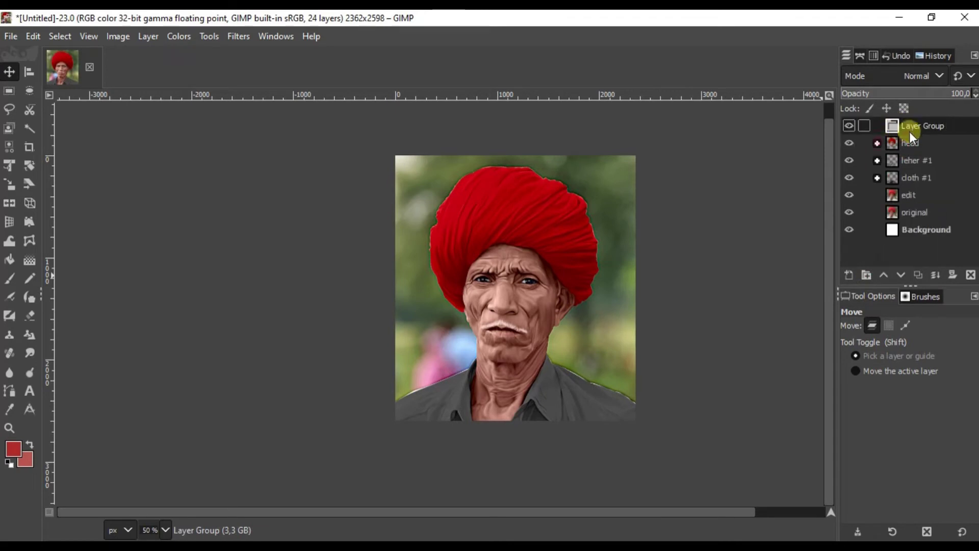
{"action": "double_click", "coordinate": [914, 126]}
{"action": "type", "text": "full"}
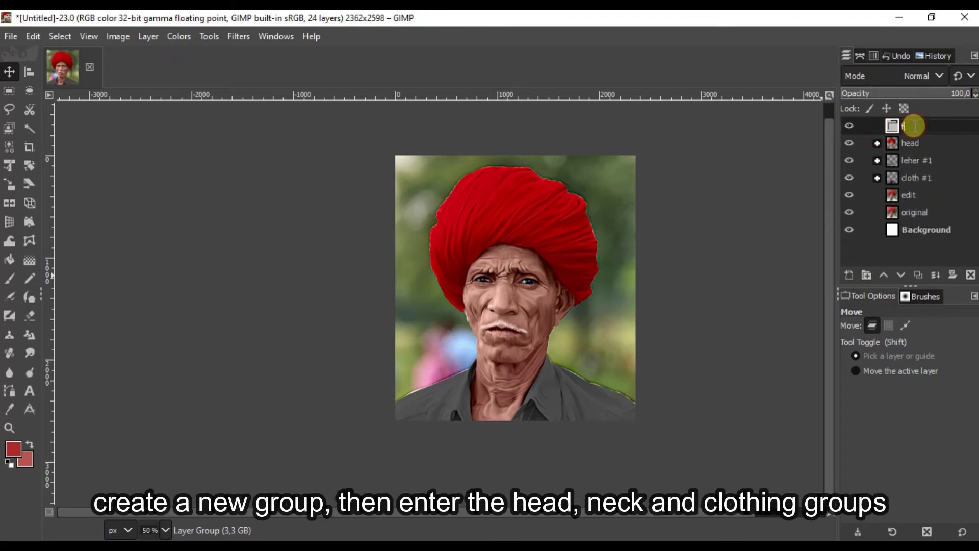
Move the head, leher #1 and cloth #1 groups into the full group and duplicate that group.
{"action": "left_click", "coordinate": [928, 143]}
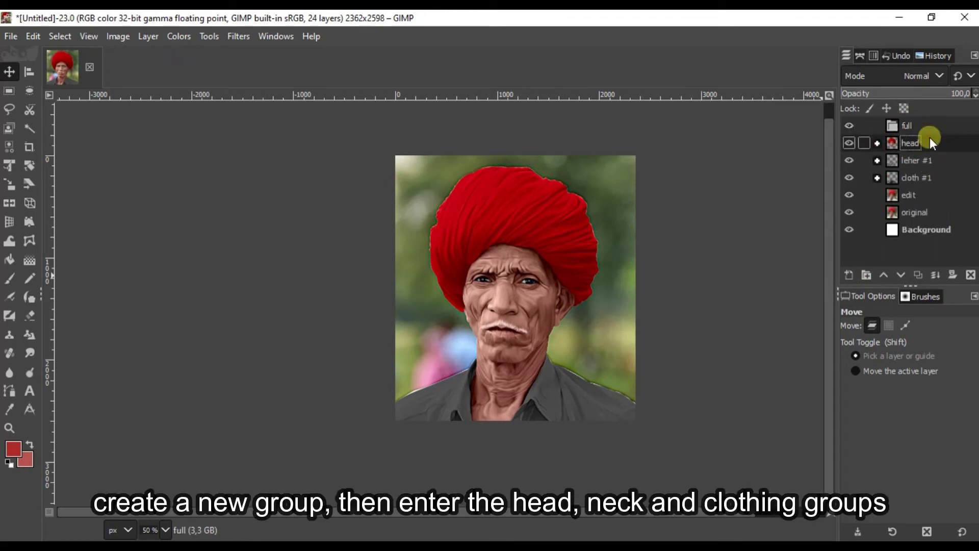
{"action": "left_click_drag", "start_coordinate": [938, 133], "coordinate": [949, 178]}
{"action": "left_click", "coordinate": [920, 131]}
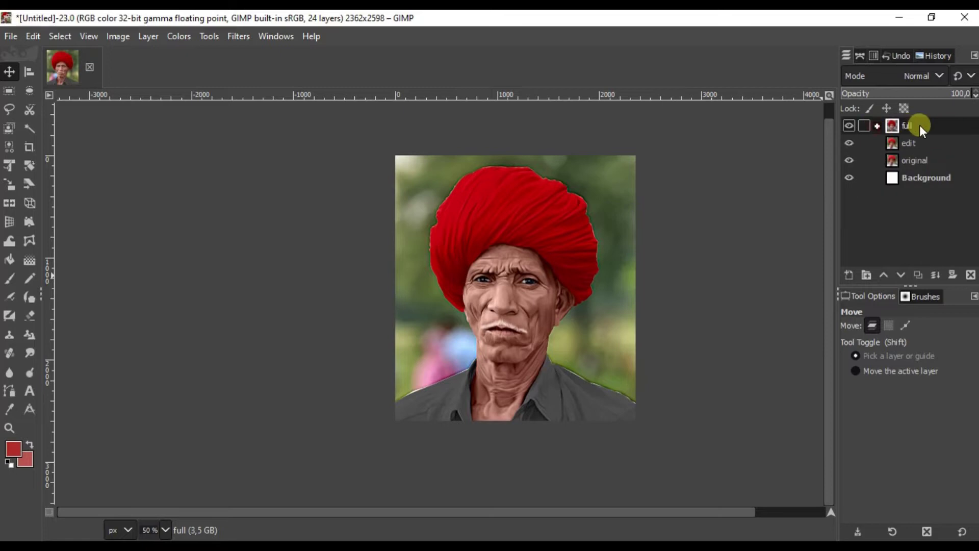
{"action": "right_click", "coordinate": [919, 125]}
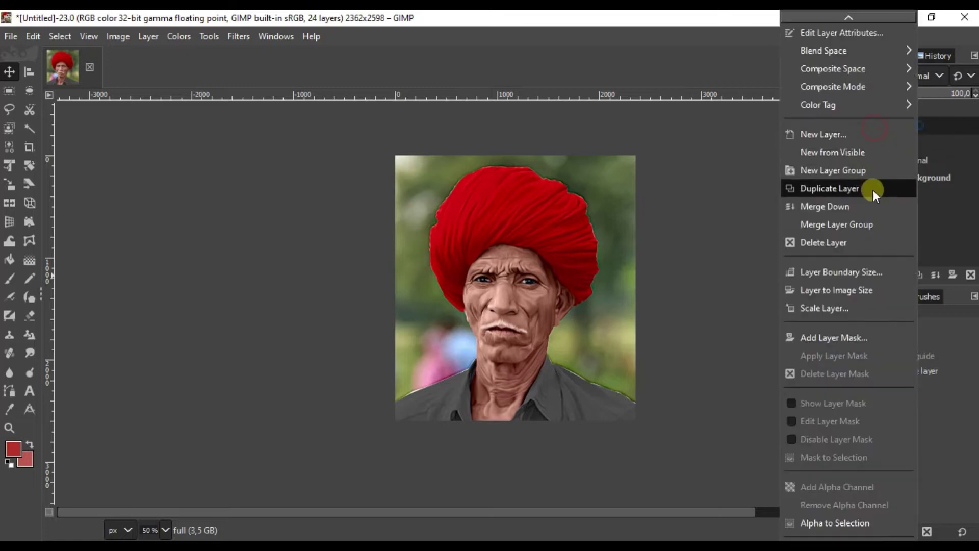
{"action": "left_click", "coordinate": [830, 188]}
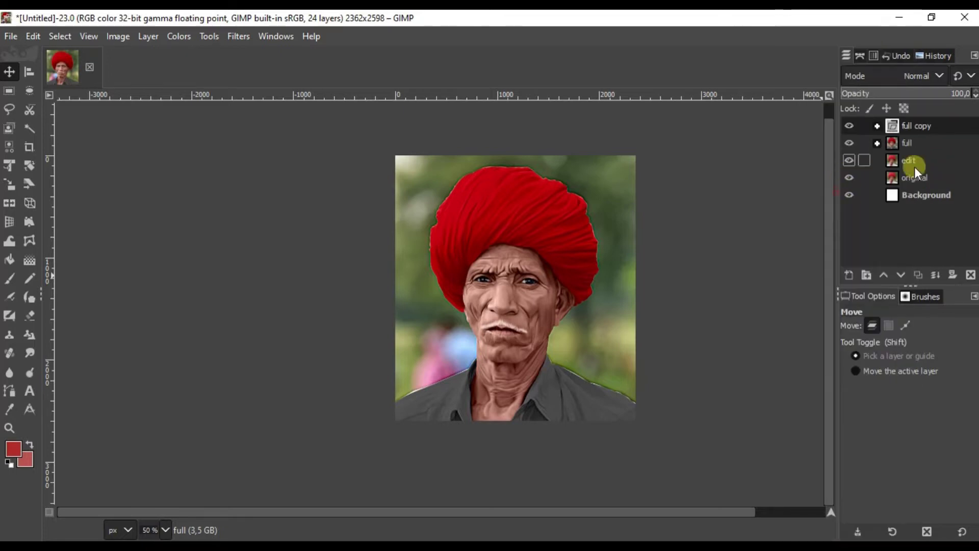
Try merging the visible layers, clipped to the image with invisible layers discarded.
{"action": "right_click", "coordinate": [901, 127]}
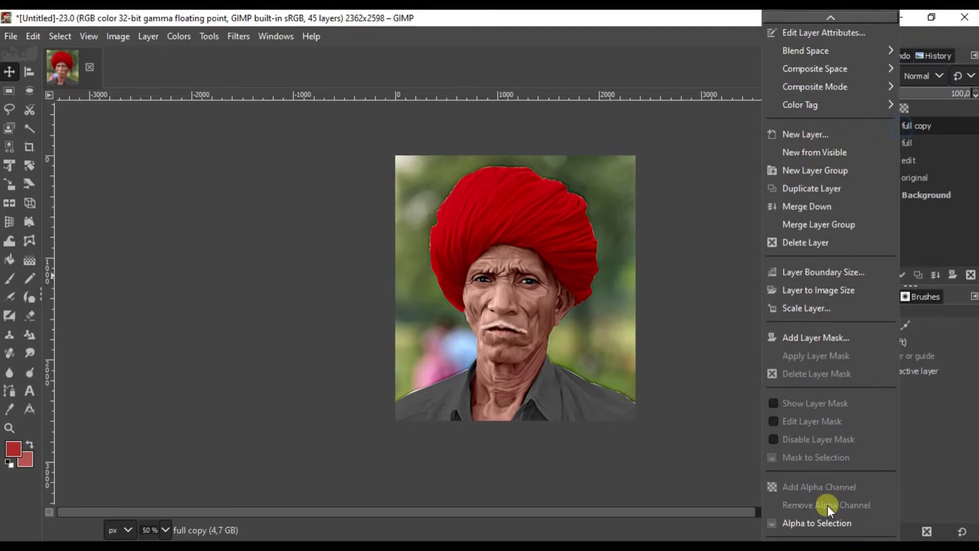
{"action": "scroll", "coordinate": [847, 480], "scroll_direction": "down", "scroll_amount": 1}
{"action": "left_click", "coordinate": [825, 523]}
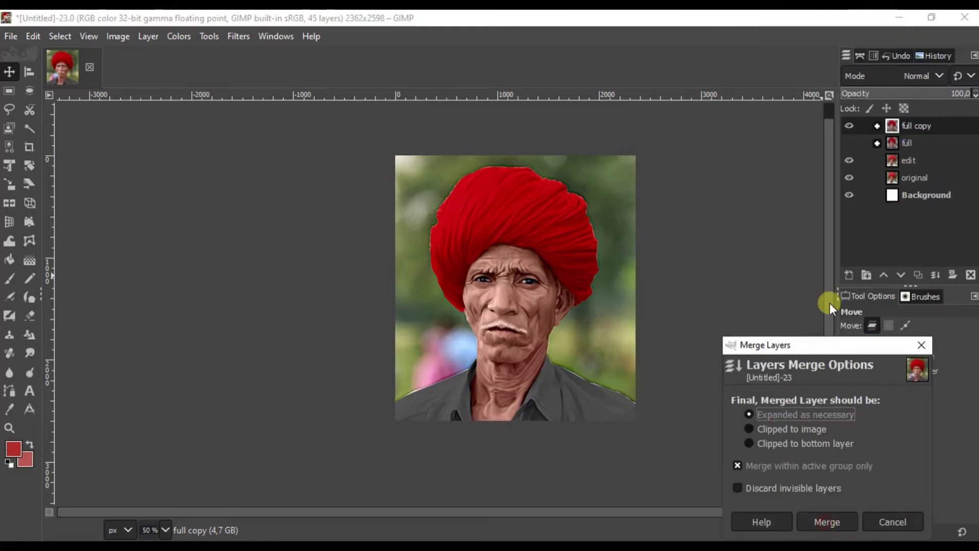
{"action": "left_click", "coordinate": [782, 430]}
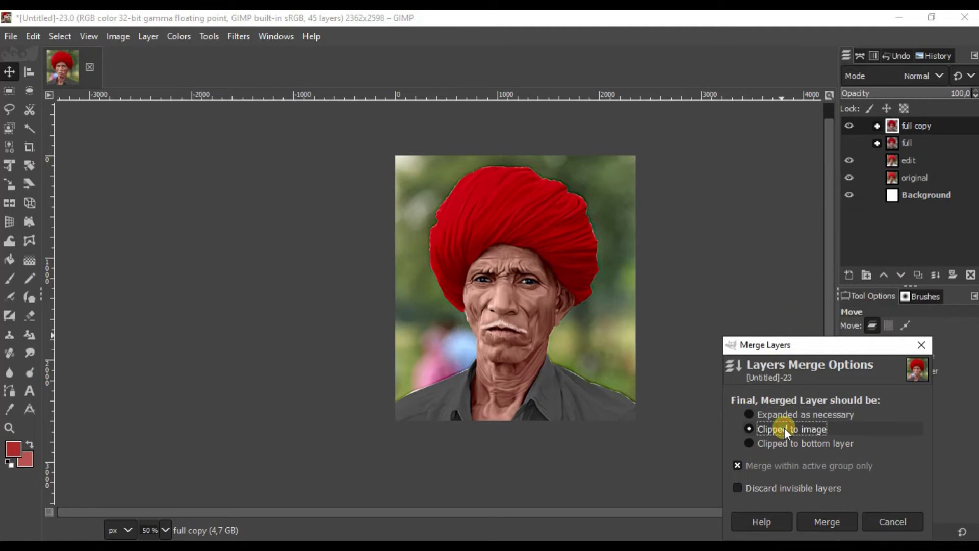
{"action": "left_click", "coordinate": [789, 488]}
{"action": "left_click", "coordinate": [813, 516]}
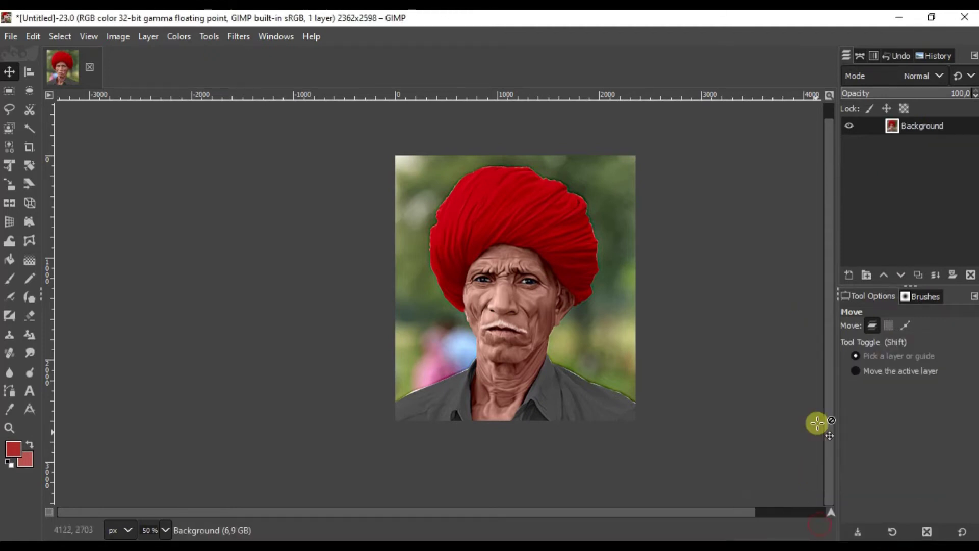
{"action": "key", "text": "ctrl+z"}
Hide the edit, original and Background layers to isolate the full copy group.
{"action": "left_click", "coordinate": [849, 160]}
{"action": "left_click", "coordinate": [849, 178]}
{"action": "left_click", "coordinate": [849, 195]}
Merge the visible layers into a single full copy layer, expanded as necessary and without discarding invisible layers.
{"action": "right_click", "coordinate": [921, 125]}
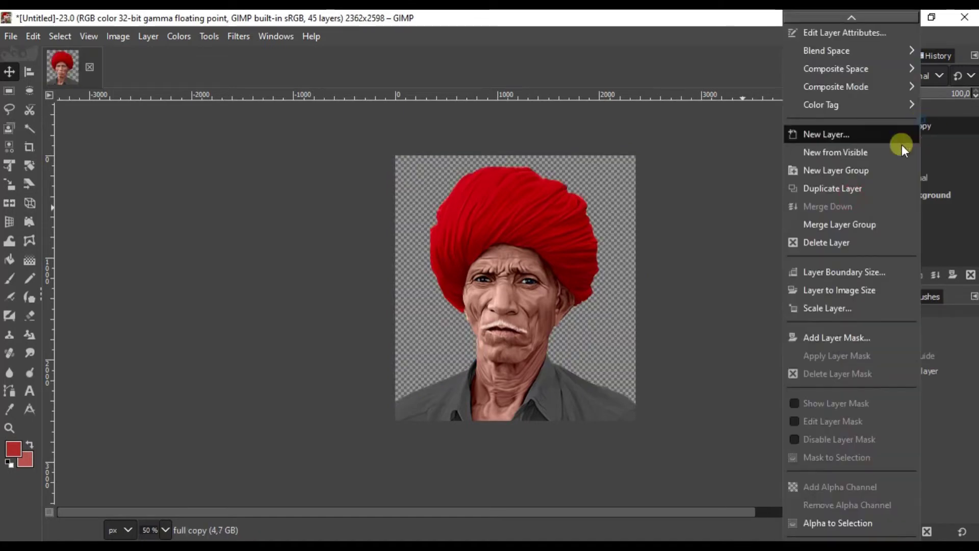
{"action": "scroll", "coordinate": [840, 506], "scroll_direction": "down", "scroll_amount": 1}
{"action": "left_click", "coordinate": [834, 516]}
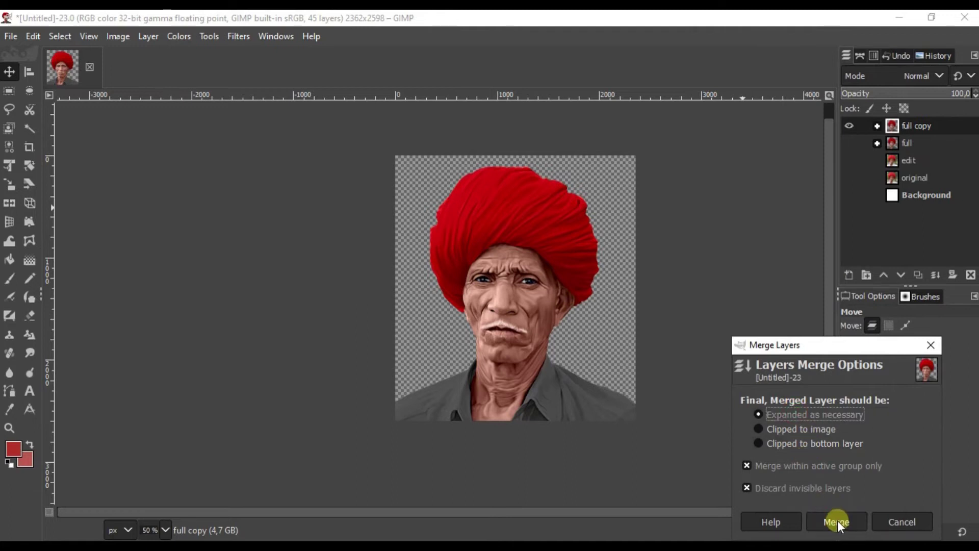
{"action": "left_click", "coordinate": [786, 486]}
{"action": "left_click", "coordinate": [821, 514]}
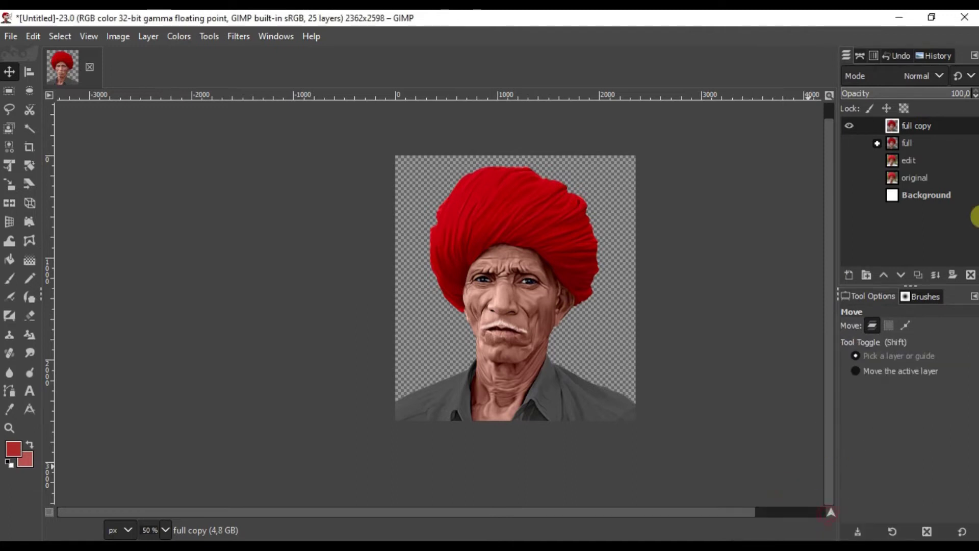
Show the Background and original layers again behind the merged portrait.
{"action": "left_click", "coordinate": [852, 198]}
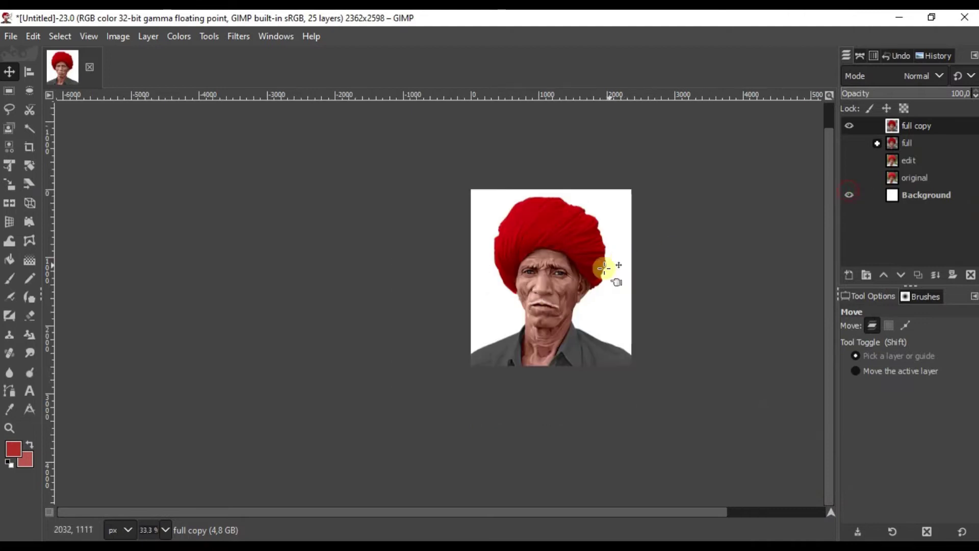
{"action": "left_click", "coordinate": [849, 176]}
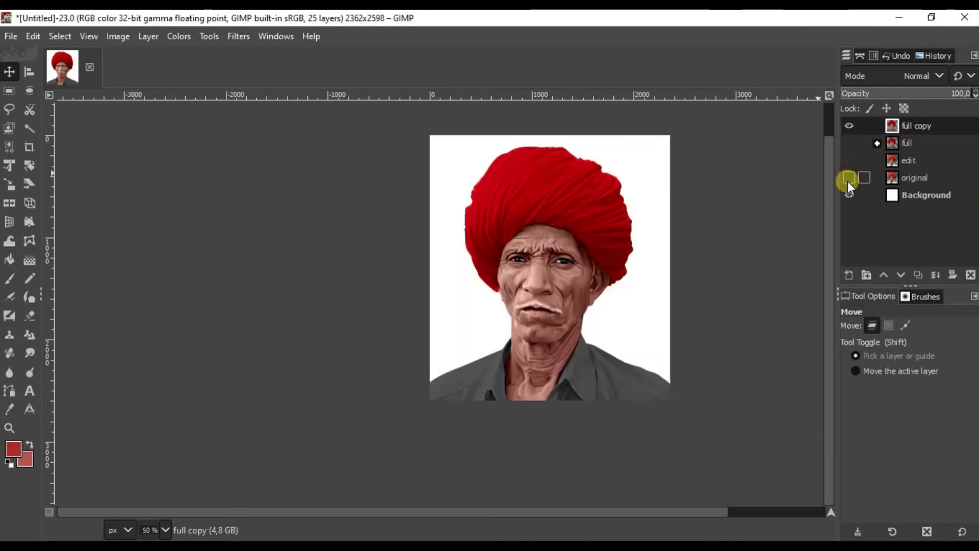
{"action": "left_click", "coordinate": [849, 178]}
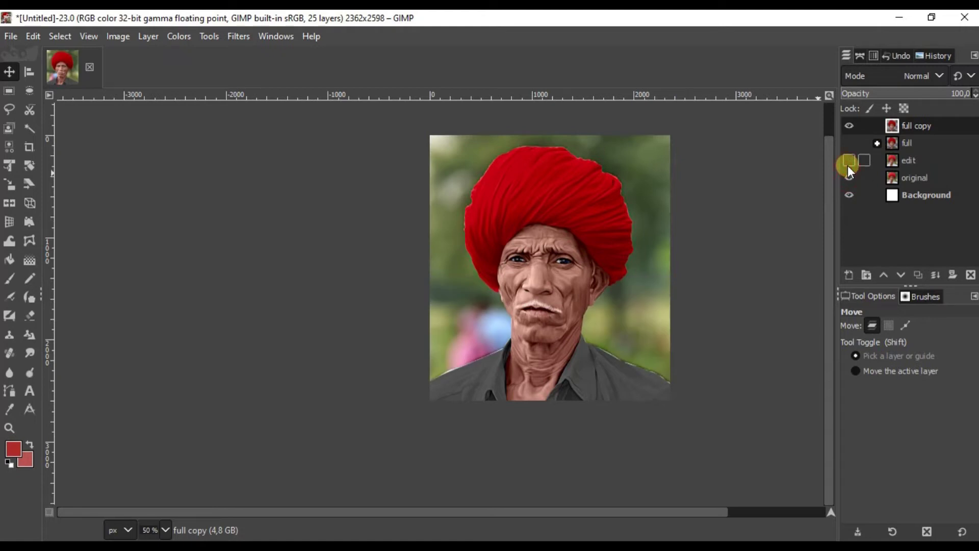
{"action": "left_click", "coordinate": [925, 178]}
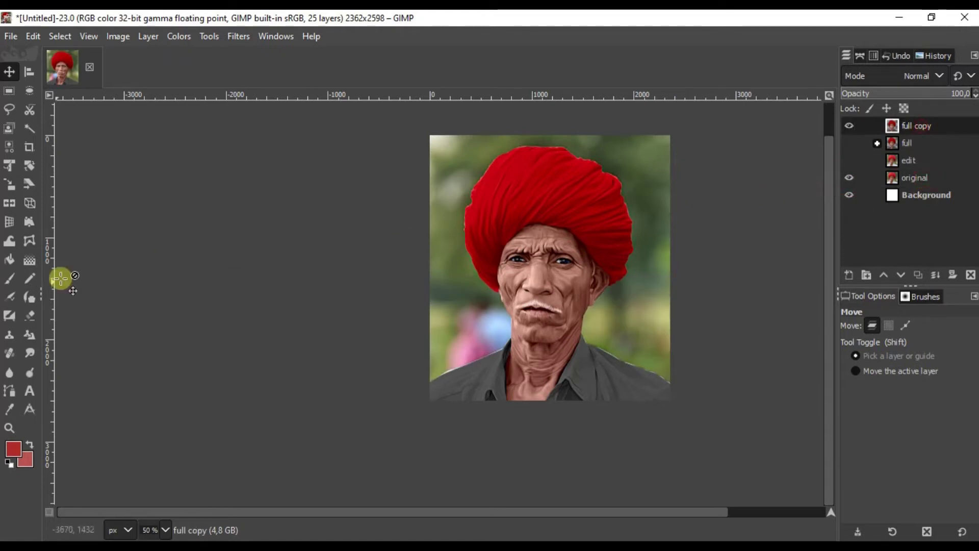
Blur the outline of the left shoulder and collar on the full copy layer.
{"action": "left_click", "coordinate": [9, 373]}
{"action": "scroll", "coordinate": [519, 357], "scroll_direction": "up", "scroll_amount": 5, "text": "ctrl"}
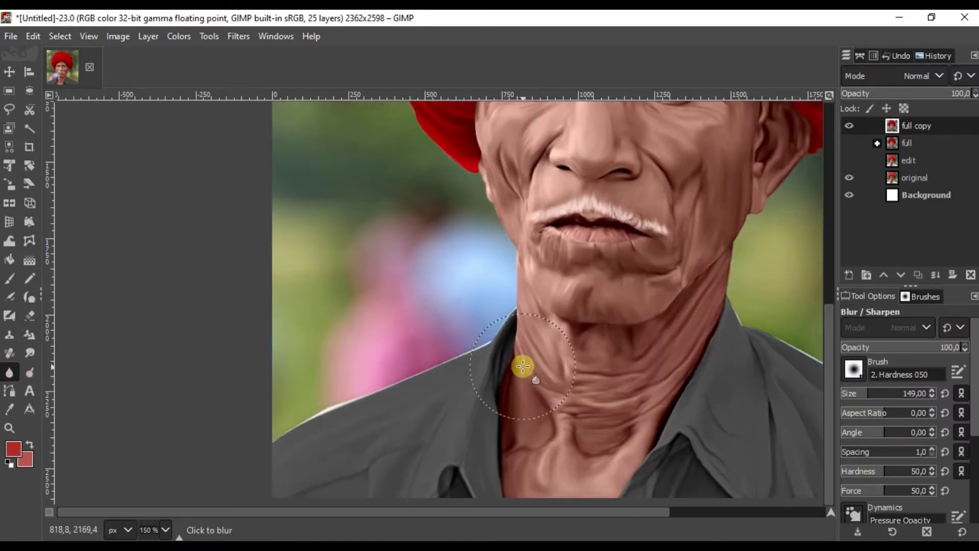
{"action": "mouse_move", "coordinate": [524, 330]}
{"action": "left_mouse_down"}
{"action": "mouse_move", "coordinate": [516, 356]}
{"action": "mouse_move", "coordinate": [513, 260]}
{"action": "mouse_move", "coordinate": [427, 350]}
{"action": "mouse_move", "coordinate": [459, 304]}
{"action": "mouse_move", "coordinate": [158, 448]}
{"action": "left_mouse_up"}
{"action": "mouse_move", "coordinate": [462, 294]}
{"action": "left_mouse_down"}
{"action": "mouse_move", "coordinate": [429, 315]}
{"action": "mouse_move", "coordinate": [546, 229]}
{"action": "left_mouse_up"}
{"action": "mouse_move", "coordinate": [418, 283]}
{"action": "left_mouse_down"}
{"action": "mouse_move", "coordinate": [188, 394]}
{"action": "mouse_move", "coordinate": [102, 463]}
{"action": "mouse_move", "coordinate": [156, 423]}
{"action": "left_mouse_up"}
Soften the painted edges of the neck, face and turban with Blur strokes.
{"action": "scroll", "coordinate": [593, 433], "scroll_direction": "up", "scroll_amount": 1}
{"action": "left_click_drag", "start_coordinate": [593, 433], "coordinate": [603, 199]}
{"action": "left_click_drag", "start_coordinate": [714, 179], "coordinate": [388, 245]}
{"action": "mouse_move", "coordinate": [593, 253]}
{"action": "left_mouse_down"}
{"action": "mouse_move", "coordinate": [566, 289]}
{"action": "mouse_move", "coordinate": [497, 458]}
{"action": "left_mouse_up"}
{"action": "left_click_drag", "start_coordinate": [570, 389], "coordinate": [688, 204]}
{"action": "left_click_drag", "start_coordinate": [716, 154], "coordinate": [528, 308]}
{"action": "left_click_drag", "start_coordinate": [785, 443], "coordinate": [286, 255]}
{"action": "mouse_move", "coordinate": [306, 275]}
{"action": "left_mouse_down"}
{"action": "mouse_move", "coordinate": [402, 308]}
{"action": "mouse_move", "coordinate": [691, 454]}
{"action": "left_mouse_up"}
{"action": "left_click_drag", "start_coordinate": [128, 153], "coordinate": [451, 278]}
{"action": "left_click_drag", "start_coordinate": [323, 392], "coordinate": [288, 408]}
{"action": "left_click_drag", "start_coordinate": [255, 406], "coordinate": [448, 418]}
{"action": "left_click_drag", "start_coordinate": [422, 420], "coordinate": [280, 406]}
{"action": "mouse_move", "coordinate": [146, 360]}
{"action": "left_mouse_down"}
{"action": "mouse_move", "coordinate": [267, 295]}
{"action": "mouse_move", "coordinate": [424, 439]}
{"action": "left_mouse_up"}
Blur the boundary where the red turban meets the left side of the forehead.
{"action": "scroll", "coordinate": [388, 256], "scroll_direction": "up", "scroll_amount": 3}
{"action": "left_click_drag", "start_coordinate": [388, 244], "coordinate": [398, 479]}
{"action": "left_click_drag", "start_coordinate": [413, 128], "coordinate": [439, 377]}
{"action": "left_click_drag", "start_coordinate": [448, 117], "coordinate": [451, 332]}
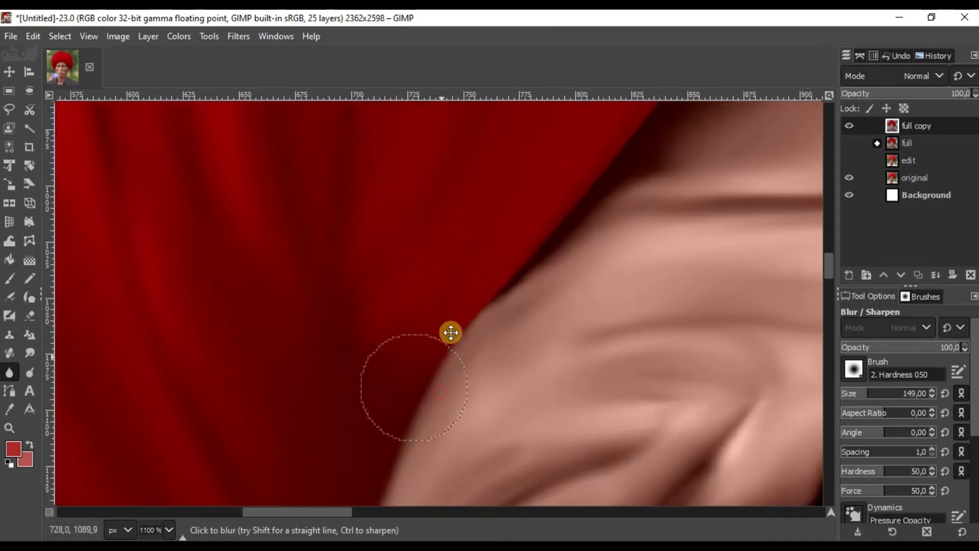
{"action": "left_click_drag", "start_coordinate": [609, 129], "coordinate": [295, 478]}
{"action": "left_click_drag", "start_coordinate": [714, 133], "coordinate": [309, 212]}
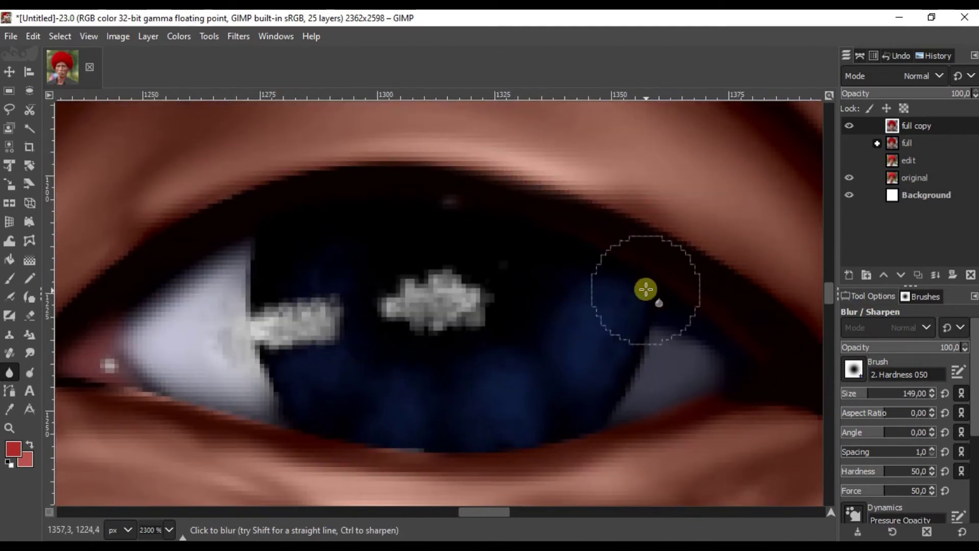
Blur the eyelid edges and corners of both eyes.
{"action": "scroll", "coordinate": [276, 319], "scroll_direction": "down", "scroll_amount": 5, "text": "ctrl"}
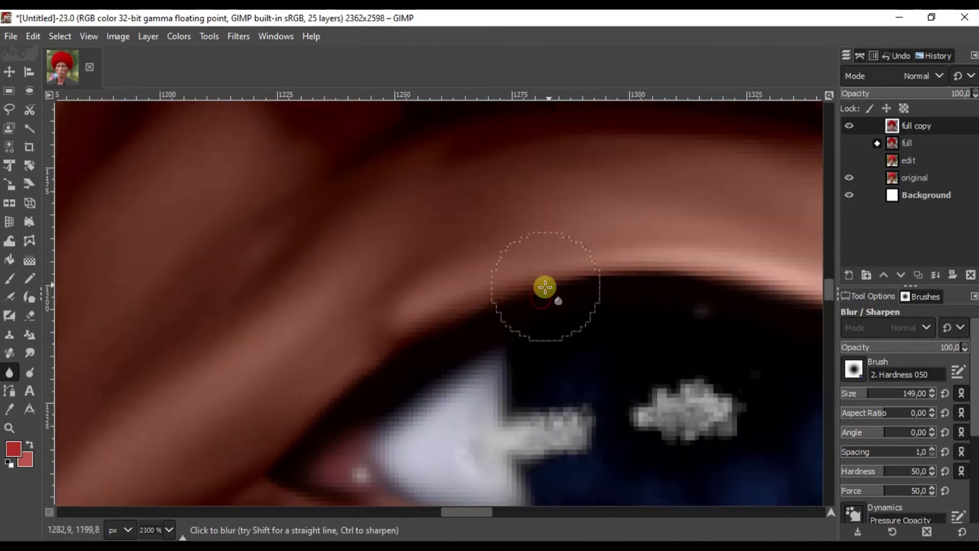
{"action": "scroll", "coordinate": [437, 371], "scroll_direction": "left", "scroll_amount": 5}
{"action": "scroll", "coordinate": [553, 389], "scroll_direction": "up", "scroll_amount": 1, "text": "ctrl"}
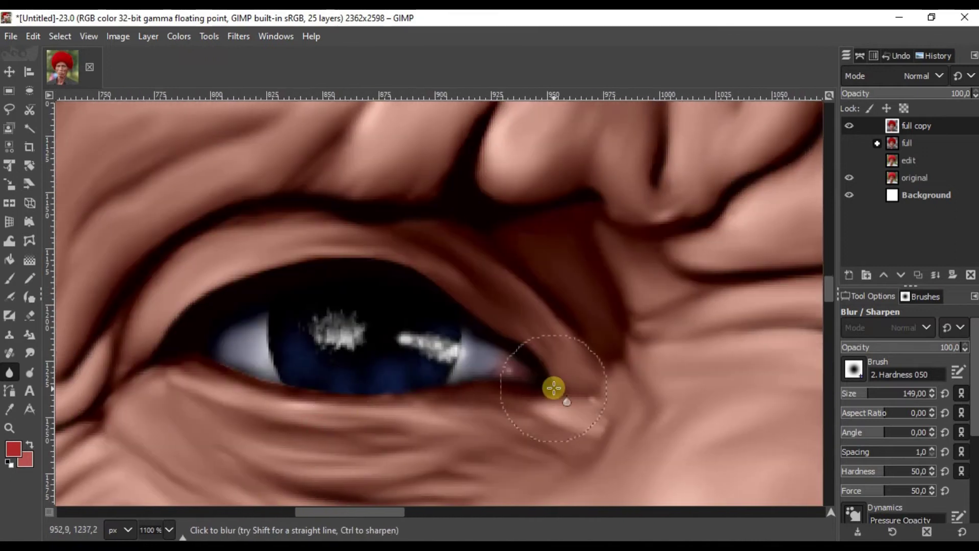
{"action": "left_click_drag", "start_coordinate": [129, 362], "coordinate": [333, 352]}
{"action": "scroll", "coordinate": [365, 262], "scroll_direction": "down", "scroll_amount": 2, "text": "ctrl"}
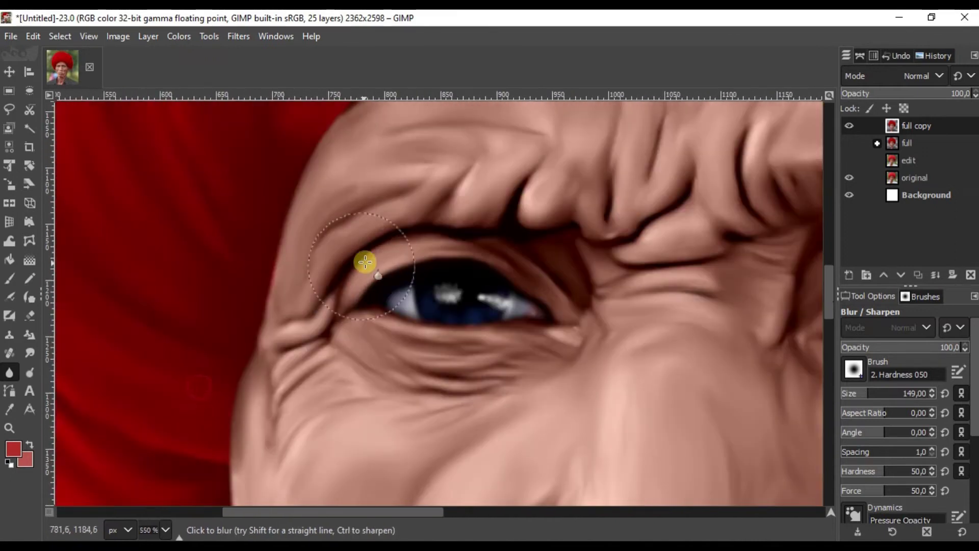
Blur the eyelid folds, the wrinkles between the brows and the creases of the forehead.
{"action": "scroll", "coordinate": [372, 255], "scroll_direction": "up", "scroll_amount": 1, "text": "ctrl"}
{"action": "left_click_drag", "start_coordinate": [665, 214], "coordinate": [464, 282]}
{"action": "left_click_drag", "start_coordinate": [645, 238], "coordinate": [447, 274]}
{"action": "left_click_drag", "start_coordinate": [774, 292], "coordinate": [538, 256]}
{"action": "scroll", "coordinate": [490, 210], "scroll_direction": "down", "scroll_amount": 2, "text": "ctrl"}
{"action": "left_click_drag", "start_coordinate": [370, 160], "coordinate": [455, 227]}
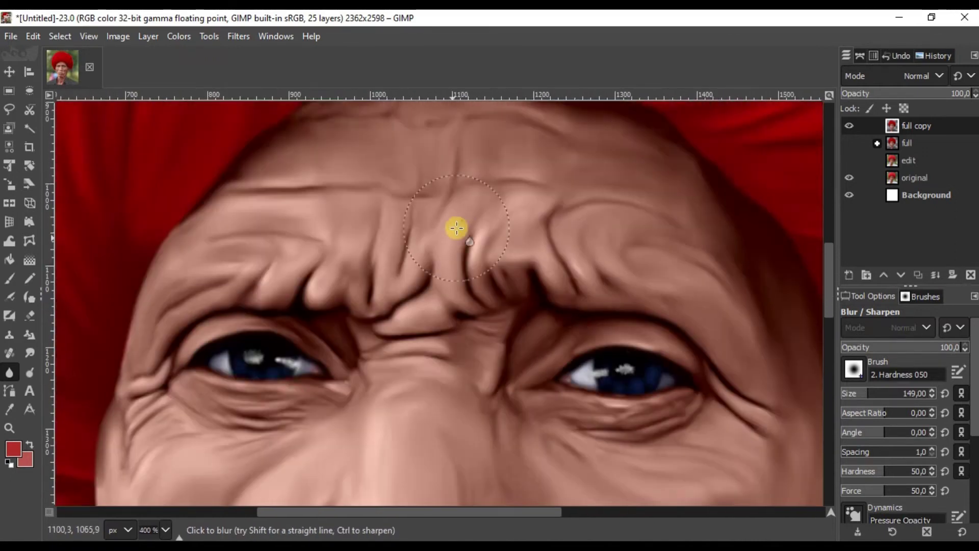
{"action": "scroll", "coordinate": [454, 228], "scroll_direction": "down", "scroll_amount": 1, "text": "ctrl"}
{"action": "left_click_drag", "start_coordinate": [408, 408], "coordinate": [478, 251]}
{"action": "scroll", "coordinate": [478, 251], "scroll_direction": "up", "scroll_amount": 1, "text": "ctrl"}
{"action": "left_click_drag", "start_coordinate": [513, 413], "coordinate": [486, 307]}
{"action": "scroll", "coordinate": [649, 411], "scroll_direction": "down", "scroll_amount": 1, "text": "ctrl"}
{"action": "scroll", "coordinate": [586, 332], "scroll_direction": "down", "scroll_amount": 3, "text": "ctrl"}
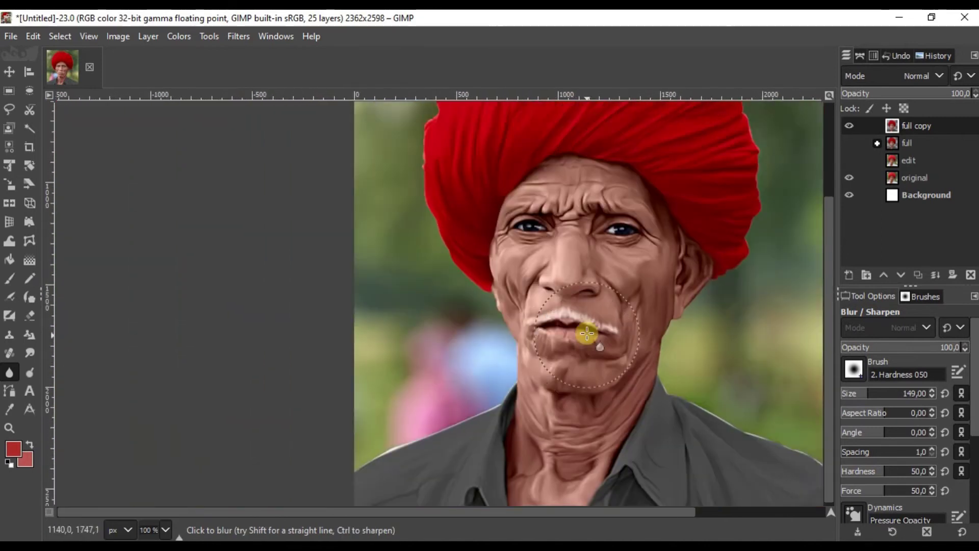
{"action": "scroll", "coordinate": [573, 273], "scroll_direction": "up", "scroll_amount": 1, "text": "ctrl"}
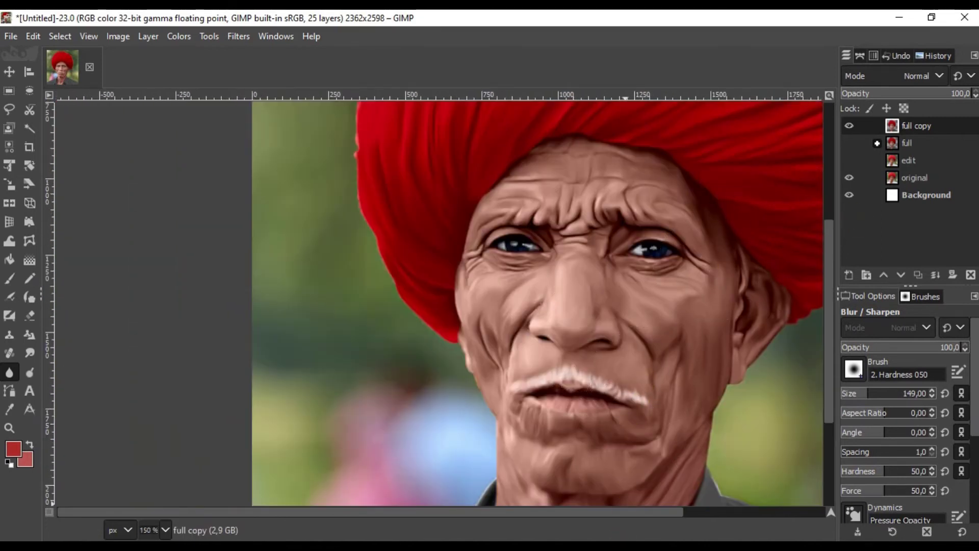
{"action": "left_click", "coordinate": [619, 545]}
{"action": "left_click_drag", "start_coordinate": [612, 465], "coordinate": [611, 549]}
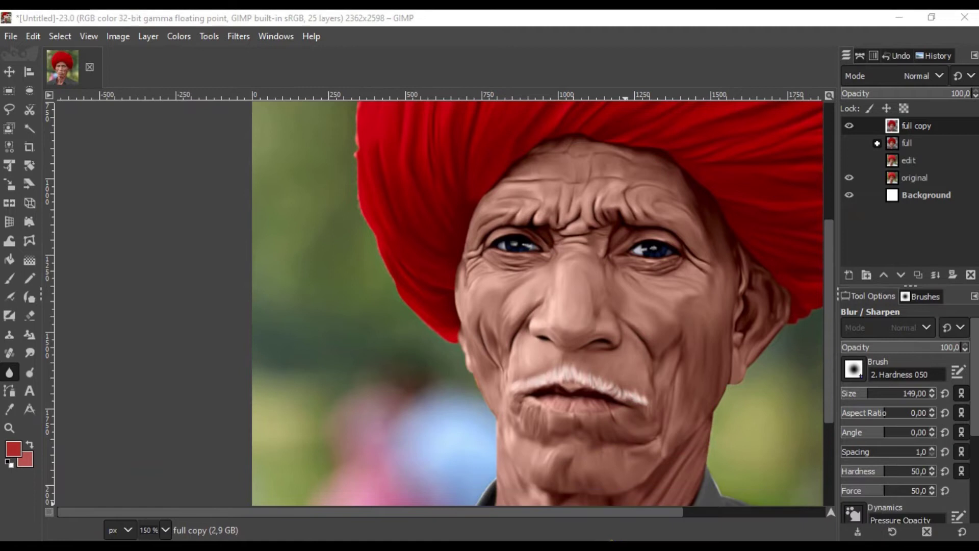
{"action": "scroll", "coordinate": [667, 395], "scroll_direction": "up", "scroll_amount": 4}
{"action": "scroll", "coordinate": [668, 390], "scroll_direction": "down", "scroll_amount": 5}
{"action": "scroll", "coordinate": [566, 511], "scroll_direction": "right", "scroll_amount": 3}
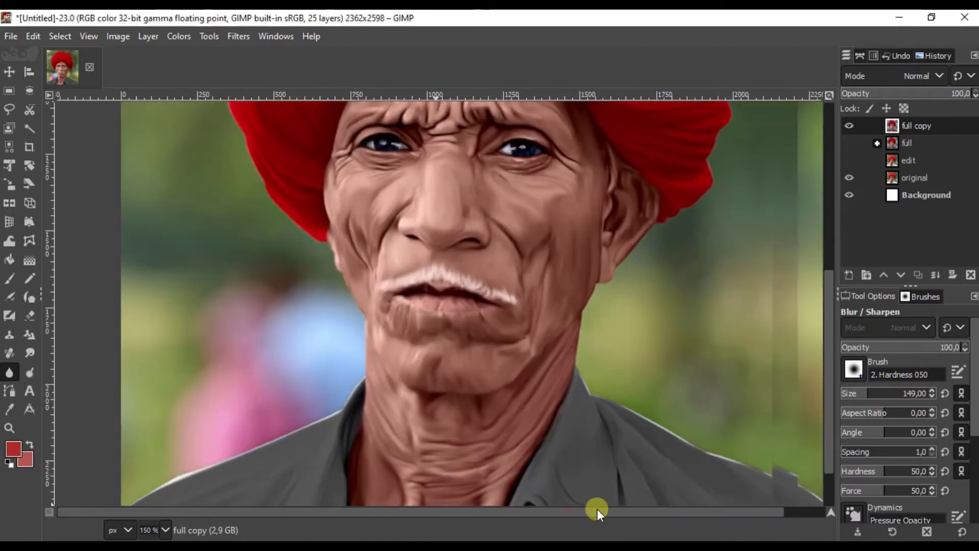
Set the Dodge/Burn tool to burn midtones at exposure 10.2 with brush hardness 49 and force 10.
{"action": "scroll", "coordinate": [476, 373], "scroll_direction": "down", "scroll_amount": 1}
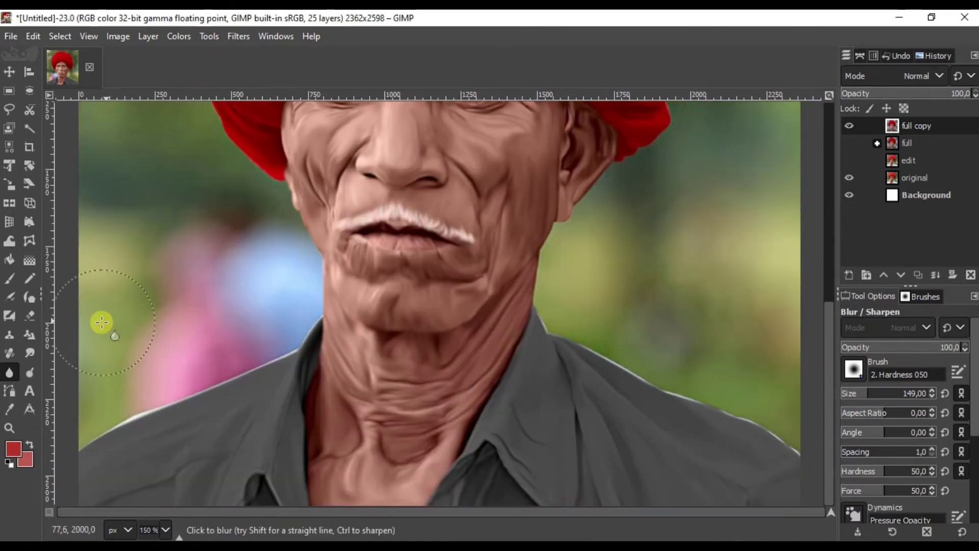
{"action": "left_click", "coordinate": [14, 377]}
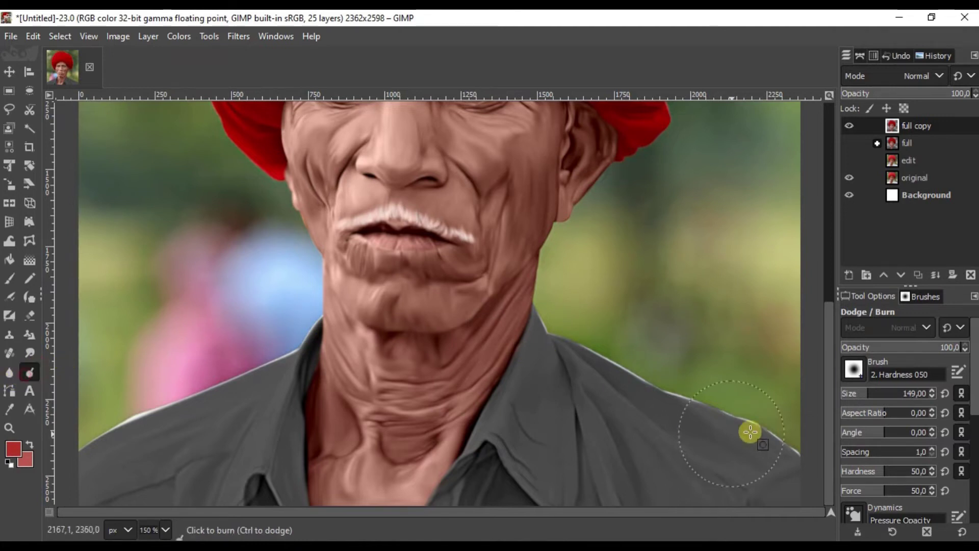
{"action": "left_click_drag", "start_coordinate": [974, 408], "coordinate": [975, 527]}
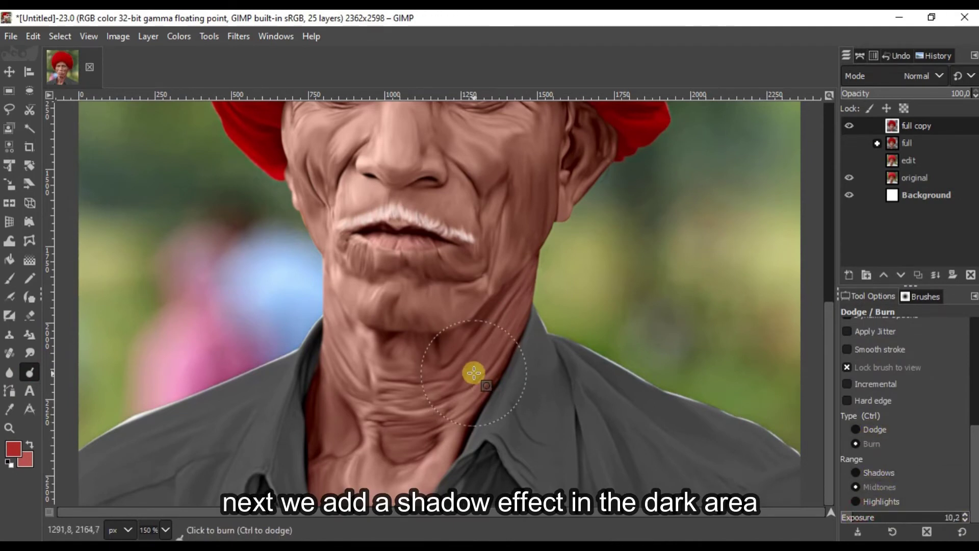
{"action": "scroll", "coordinate": [455, 430], "scroll_direction": "up", "scroll_amount": 2}
{"action": "scroll", "coordinate": [561, 249], "scroll_direction": "up", "scroll_amount": 1}
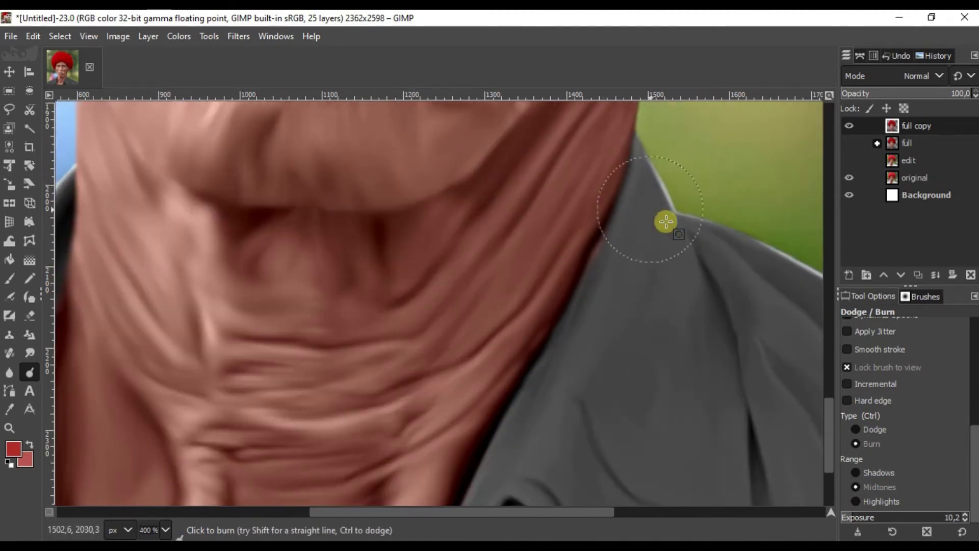
{"action": "scroll", "coordinate": [970, 459], "scroll_direction": "up", "scroll_amount": 5}
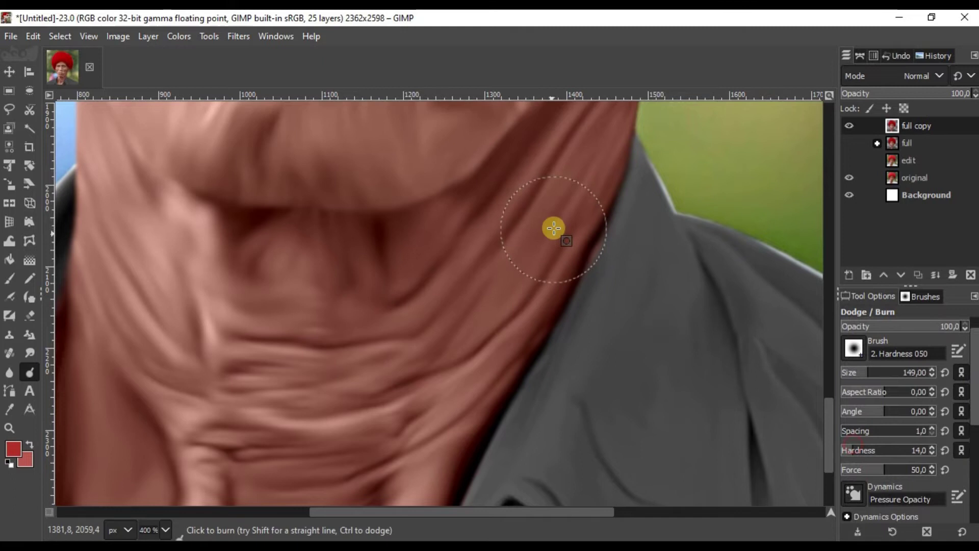
{"action": "left_click", "coordinate": [882, 450]}
{"action": "scroll", "coordinate": [495, 175], "scroll_direction": "up", "scroll_amount": 1}
Duplicate the merged portrait layer and name the copy shadow.
{"action": "left_click_drag", "start_coordinate": [495, 176], "coordinate": [437, 358]}
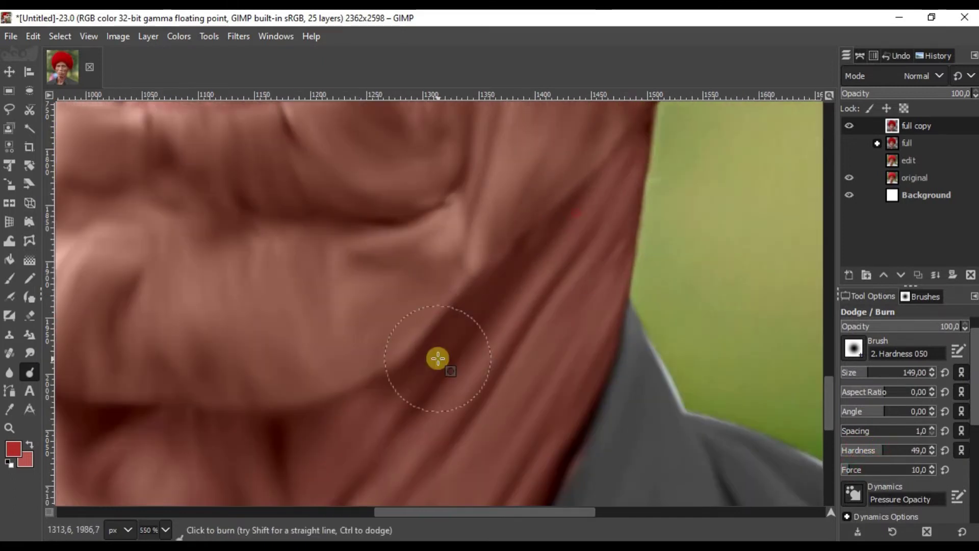
{"action": "left_click_drag", "start_coordinate": [621, 163], "coordinate": [579, 238]}
{"action": "right_click", "coordinate": [916, 127]}
{"action": "left_click", "coordinate": [835, 176]}
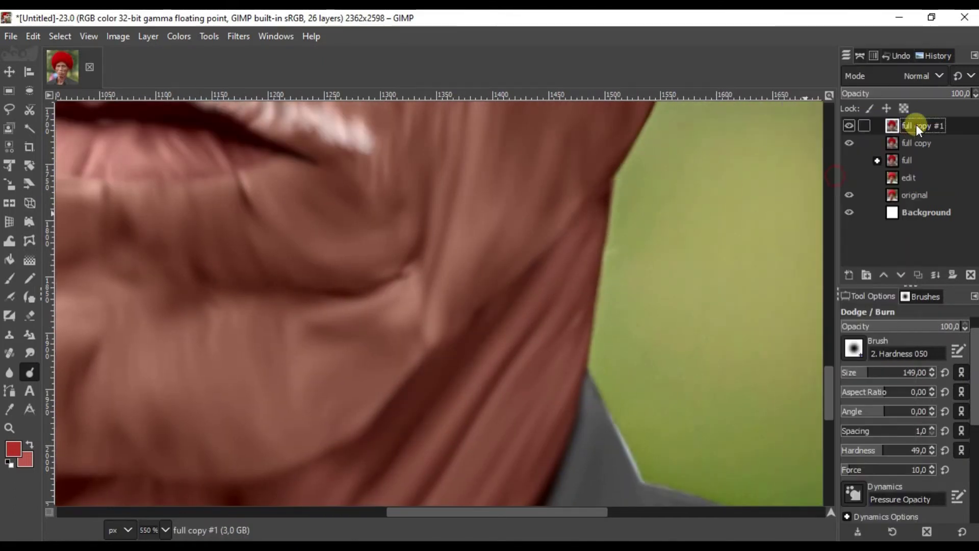
{"action": "key", "text": "Return"}
Burn the shadows beneath the jaw and chin and down the upper throat.
{"action": "scroll", "coordinate": [463, 318], "scroll_direction": "up", "scroll_amount": 1}
{"action": "left_click_drag", "start_coordinate": [354, 423], "coordinate": [529, 222]}
{"action": "left_click_drag", "start_coordinate": [454, 380], "coordinate": [520, 321]}
{"action": "mouse_move", "coordinate": [302, 331]}
{"action": "left_mouse_down"}
{"action": "mouse_move", "coordinate": [448, 317]}
{"action": "mouse_move", "coordinate": [551, 341]}
{"action": "mouse_move", "coordinate": [357, 329]}
{"action": "mouse_move", "coordinate": [546, 362]}
{"action": "left_mouse_up"}
{"action": "scroll", "coordinate": [479, 345], "scroll_direction": "down", "scroll_amount": 1}
{"action": "scroll", "coordinate": [345, 326], "scroll_direction": "up", "scroll_amount": 1}
{"action": "left_click_drag", "start_coordinate": [453, 317], "coordinate": [481, 334]}
{"action": "mouse_move", "coordinate": [339, 216]}
{"action": "left_mouse_down"}
{"action": "mouse_move", "coordinate": [407, 319]}
{"action": "mouse_move", "coordinate": [383, 204]}
{"action": "left_mouse_up"}
{"action": "left_click_drag", "start_coordinate": [359, 160], "coordinate": [369, 187]}
{"action": "left_click_drag", "start_coordinate": [444, 327], "coordinate": [433, 204]}
{"action": "left_click_drag", "start_coordinate": [435, 234], "coordinate": [485, 446]}
{"action": "left_click_drag", "start_coordinate": [554, 414], "coordinate": [415, 328]}
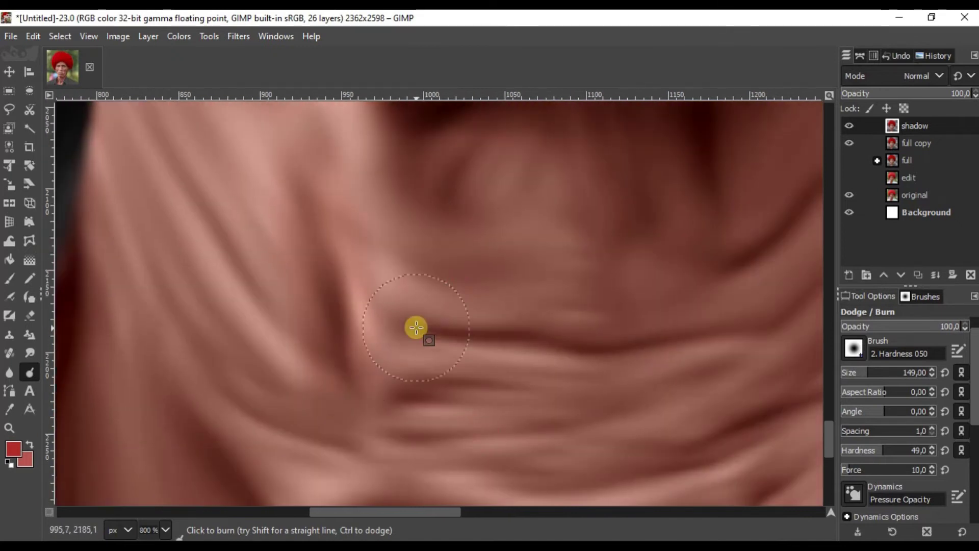
Burn the horizontal wrinkles and skin folds across the neck to deepen their shadows.
{"action": "scroll", "coordinate": [415, 328], "scroll_direction": "down", "scroll_amount": 1}
{"action": "mouse_move", "coordinate": [696, 352]}
{"action": "left_mouse_down"}
{"action": "mouse_move", "coordinate": [574, 354]}
{"action": "mouse_move", "coordinate": [443, 410]}
{"action": "left_mouse_up"}
{"action": "left_click_drag", "start_coordinate": [495, 462], "coordinate": [535, 383]}
{"action": "scroll", "coordinate": [536, 382], "scroll_direction": "up", "scroll_amount": 1}
{"action": "left_click_drag", "start_coordinate": [484, 439], "coordinate": [571, 316]}
{"action": "left_click_drag", "start_coordinate": [483, 479], "coordinate": [846, 148]}
{"action": "left_click_drag", "start_coordinate": [396, 498], "coordinate": [650, 366]}
{"action": "mouse_move", "coordinate": [729, 319]}
{"action": "left_mouse_down"}
{"action": "mouse_move", "coordinate": [601, 369]}
{"action": "mouse_move", "coordinate": [569, 363]}
{"action": "left_mouse_up"}
{"action": "scroll", "coordinate": [569, 361], "scroll_direction": "down", "scroll_amount": 1}
{"action": "mouse_move", "coordinate": [449, 269]}
{"action": "left_mouse_down"}
{"action": "mouse_move", "coordinate": [581, 258]}
{"action": "mouse_move", "coordinate": [604, 342]}
{"action": "left_mouse_up"}
Burn the hollow at the base of the throat and the neck skin bordering the shirt collar.
{"action": "left_click_drag", "start_coordinate": [527, 189], "coordinate": [517, 414]}
{"action": "mouse_move", "coordinate": [441, 316]}
{"action": "left_mouse_down"}
{"action": "mouse_move", "coordinate": [422, 441]}
{"action": "mouse_move", "coordinate": [470, 304]}
{"action": "mouse_move", "coordinate": [463, 204]}
{"action": "left_mouse_up"}
{"action": "mouse_move", "coordinate": [461, 219]}
{"action": "left_mouse_down"}
{"action": "mouse_move", "coordinate": [476, 472]}
{"action": "mouse_move", "coordinate": [395, 408]}
{"action": "left_mouse_up"}
{"action": "left_click_drag", "start_coordinate": [484, 279], "coordinate": [483, 394]}
{"action": "left_click_drag", "start_coordinate": [607, 383], "coordinate": [461, 421]}
{"action": "left_click_drag", "start_coordinate": [579, 323], "coordinate": [563, 327]}
{"action": "mouse_move", "coordinate": [713, 285]}
{"action": "left_mouse_down"}
{"action": "mouse_move", "coordinate": [608, 446]}
{"action": "mouse_move", "coordinate": [564, 488]}
{"action": "left_mouse_up"}
{"action": "left_click_drag", "start_coordinate": [263, 464], "coordinate": [590, 459]}
{"action": "left_click_drag", "start_coordinate": [729, 357], "coordinate": [447, 347]}
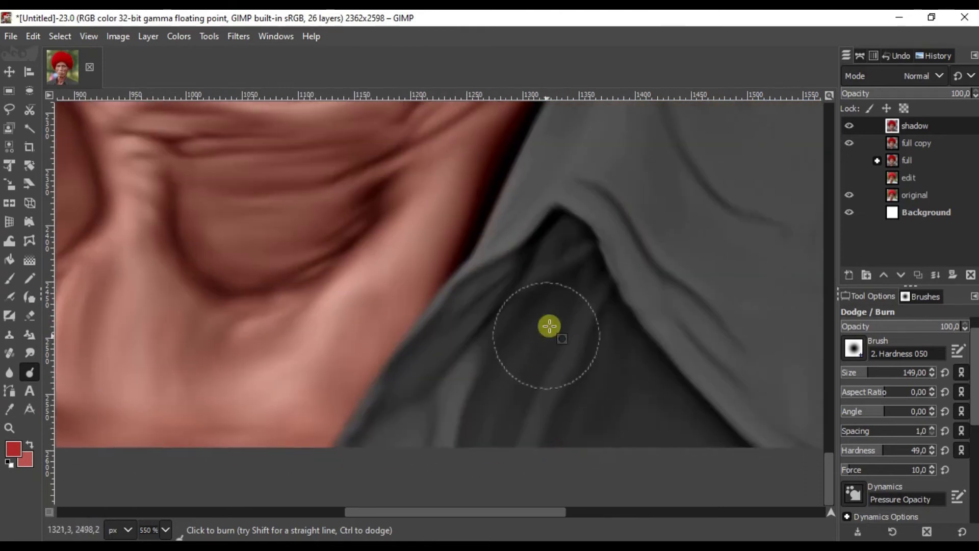
Burn the dark opening of the shirt beneath the tip of the right collar.
{"action": "left_click_drag", "start_coordinate": [565, 233], "coordinate": [745, 457]}
{"action": "left_click_drag", "start_coordinate": [395, 410], "coordinate": [374, 433]}
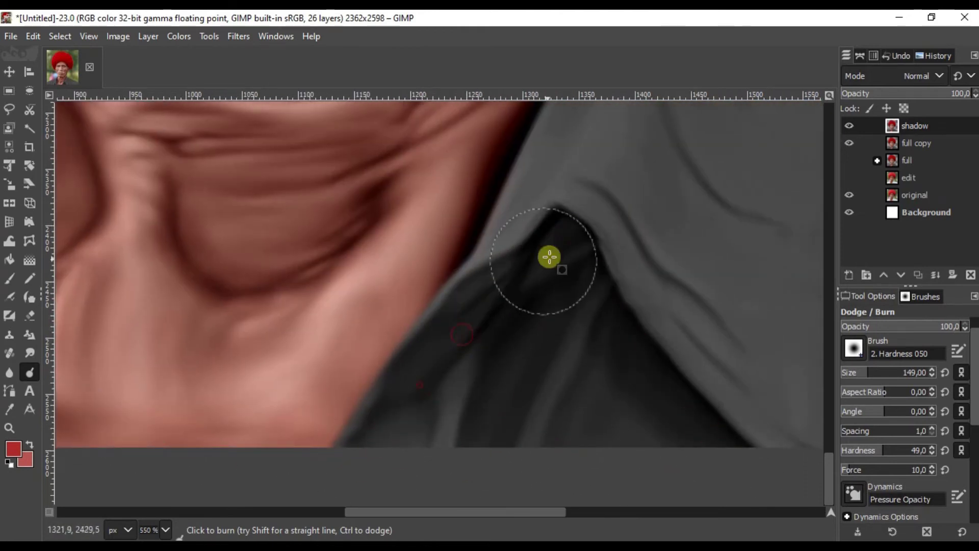
{"action": "scroll", "coordinate": [653, 395], "scroll_direction": "up", "scroll_amount": 2}
{"action": "left_click_drag", "start_coordinate": [535, 266], "coordinate": [616, 402]}
{"action": "left_click_drag", "start_coordinate": [629, 211], "coordinate": [571, 366]}
{"action": "scroll", "coordinate": [572, 255], "scroll_direction": "down", "scroll_amount": 1}
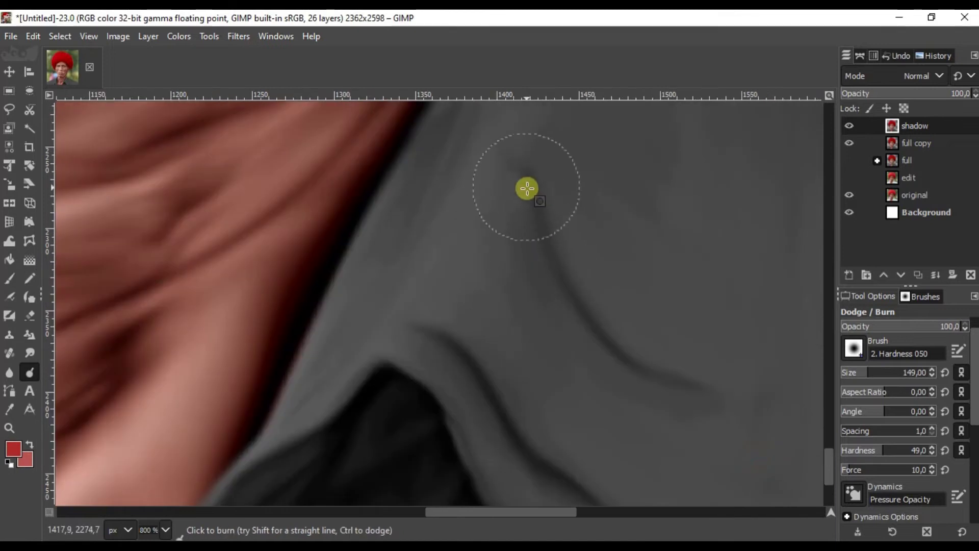
Burn the curved creases of the right collar and the long vertical fold beside it.
{"action": "left_click_drag", "start_coordinate": [527, 188], "coordinate": [700, 393]}
{"action": "left_click_drag", "start_coordinate": [475, 449], "coordinate": [429, 356]}
{"action": "scroll", "coordinate": [429, 356], "scroll_direction": "down", "scroll_amount": 1}
{"action": "left_click_drag", "start_coordinate": [753, 346], "coordinate": [601, 319]}
{"action": "scroll", "coordinate": [594, 291], "scroll_direction": "up", "scroll_amount": 2}
{"action": "left_click_drag", "start_coordinate": [515, 137], "coordinate": [542, 415]}
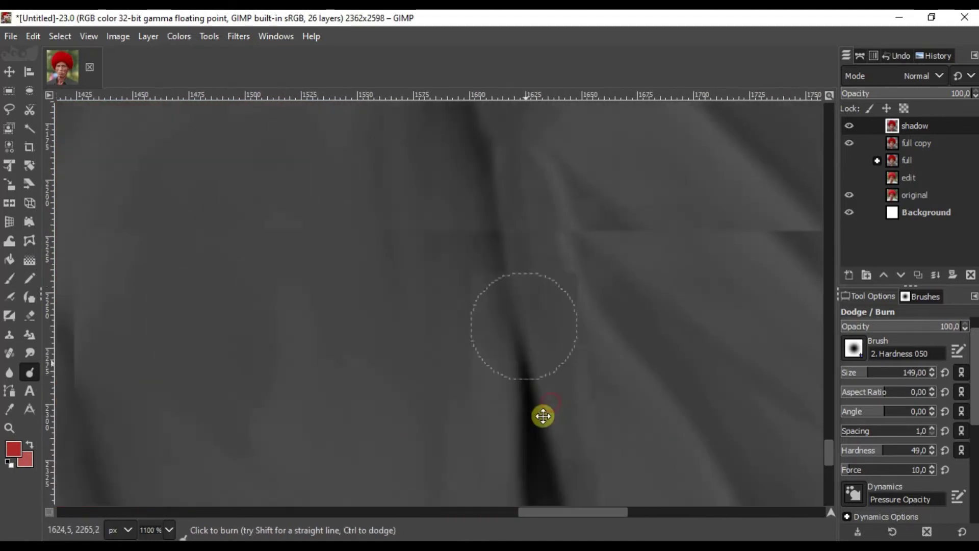
{"action": "left_click_drag", "start_coordinate": [476, 184], "coordinate": [547, 474]}
{"action": "scroll", "coordinate": [496, 323], "scroll_direction": "down", "scroll_amount": 1}
Burn the diagonal fabric folds across the right shoulder and the lower right of the shirt.
{"action": "left_click_drag", "start_coordinate": [507, 164], "coordinate": [265, 148]}
{"action": "scroll", "coordinate": [387, 255], "scroll_direction": "down", "scroll_amount": 1}
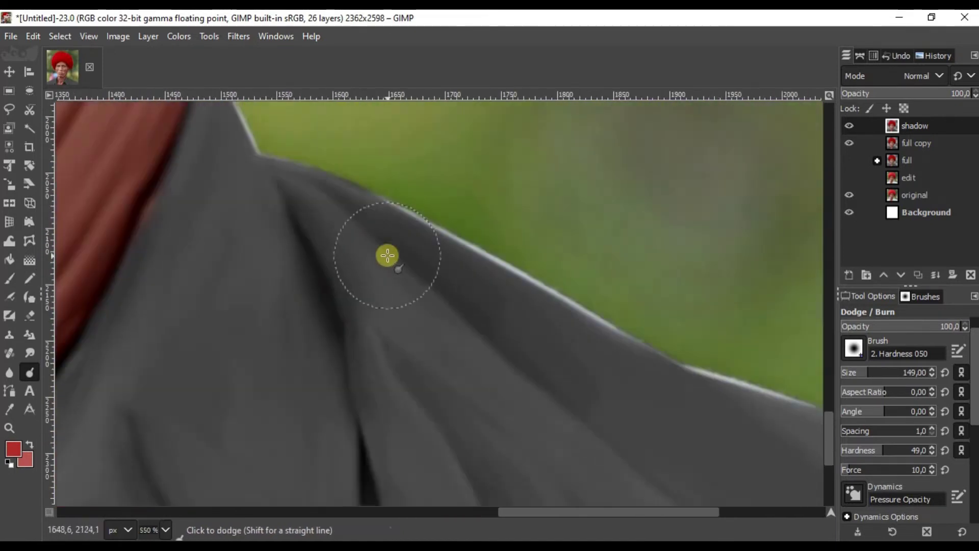
{"action": "left_click_drag", "start_coordinate": [656, 464], "coordinate": [449, 294]}
{"action": "left_click_drag", "start_coordinate": [681, 442], "coordinate": [471, 352]}
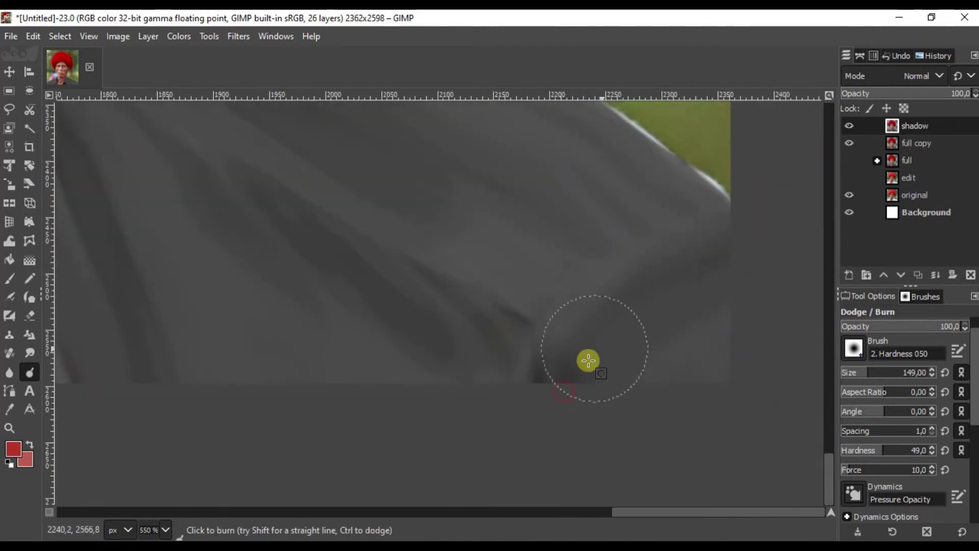
{"action": "scroll", "coordinate": [607, 387], "scroll_direction": "down", "scroll_amount": 2}
{"action": "left_click_drag", "start_coordinate": [706, 280], "coordinate": [619, 391]}
Burn the inner edge of the left collar where it meets the neck and chest.
{"action": "scroll", "coordinate": [619, 391], "scroll_direction": "down", "scroll_amount": 1}
{"action": "left_click_drag", "start_coordinate": [255, 326], "coordinate": [703, 291]}
{"action": "scroll", "coordinate": [347, 351], "scroll_direction": "up", "scroll_amount": 2}
{"action": "left_click_drag", "start_coordinate": [415, 306], "coordinate": [420, 382]}
{"action": "scroll", "coordinate": [439, 382], "scroll_direction": "down", "scroll_amount": 1}
{"action": "left_click_drag", "start_coordinate": [503, 249], "coordinate": [506, 458]}
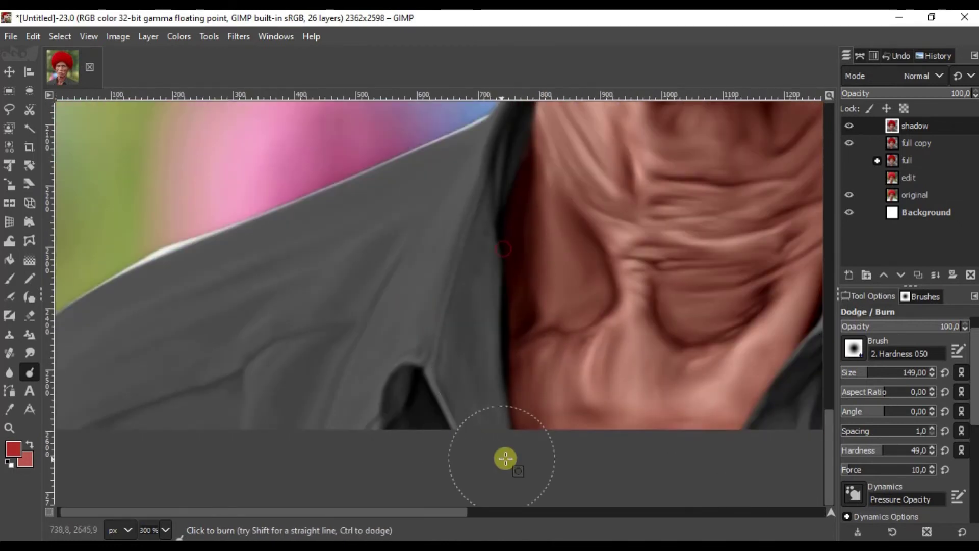
Burn the diagonal folds and creases on the left front and shoulder of the shirt.
{"action": "scroll", "coordinate": [244, 266], "scroll_direction": "up", "scroll_amount": 2}
{"action": "left_click_drag", "start_coordinate": [437, 323], "coordinate": [520, 201]}
{"action": "left_click_drag", "start_coordinate": [398, 398], "coordinate": [518, 239]}
{"action": "left_click_drag", "start_coordinate": [551, 234], "coordinate": [422, 439]}
{"action": "left_click_drag", "start_coordinate": [505, 277], "coordinate": [442, 444]}
{"action": "scroll", "coordinate": [459, 428], "scroll_direction": "down", "scroll_amount": 1}
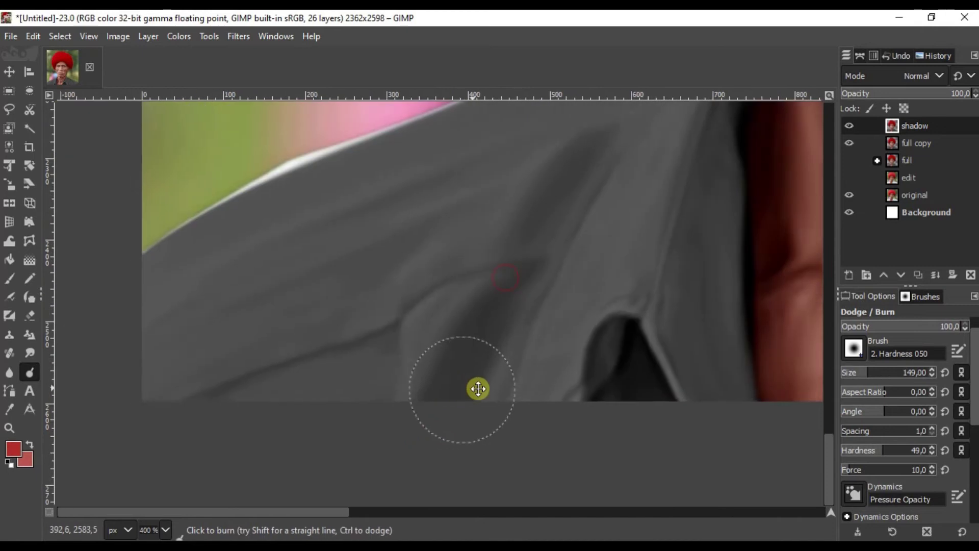
{"action": "left_click_drag", "start_coordinate": [479, 389], "coordinate": [563, 377]}
{"action": "left_click_drag", "start_coordinate": [278, 406], "coordinate": [457, 352]}
{"action": "scroll", "coordinate": [423, 255], "scroll_direction": "up", "scroll_amount": 2}
{"action": "left_click_drag", "start_coordinate": [576, 205], "coordinate": [159, 382]}
Burn the shadow beneath the lower lip and the folds at the corners of the mouth.
{"action": "scroll", "coordinate": [414, 295], "scroll_direction": "down", "scroll_amount": 6}
{"action": "scroll", "coordinate": [452, 290], "scroll_direction": "down", "scroll_amount": 1}
{"action": "left_click_drag", "start_coordinate": [532, 277], "coordinate": [465, 339]}
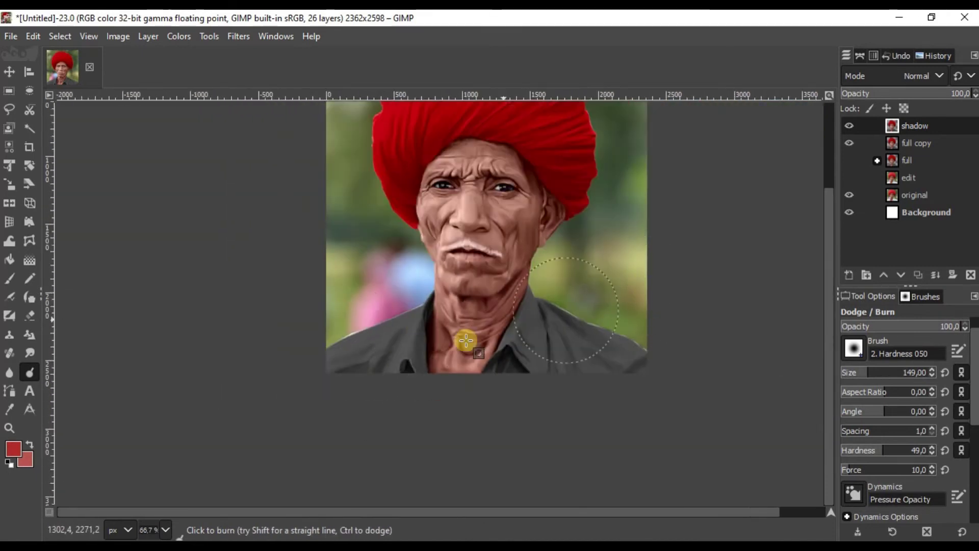
{"action": "scroll", "coordinate": [365, 341], "scroll_direction": "up", "scroll_amount": 6}
{"action": "scroll", "coordinate": [548, 276], "scroll_direction": "down", "scroll_amount": 4}
{"action": "scroll", "coordinate": [529, 402], "scroll_direction": "up", "scroll_amount": 4}
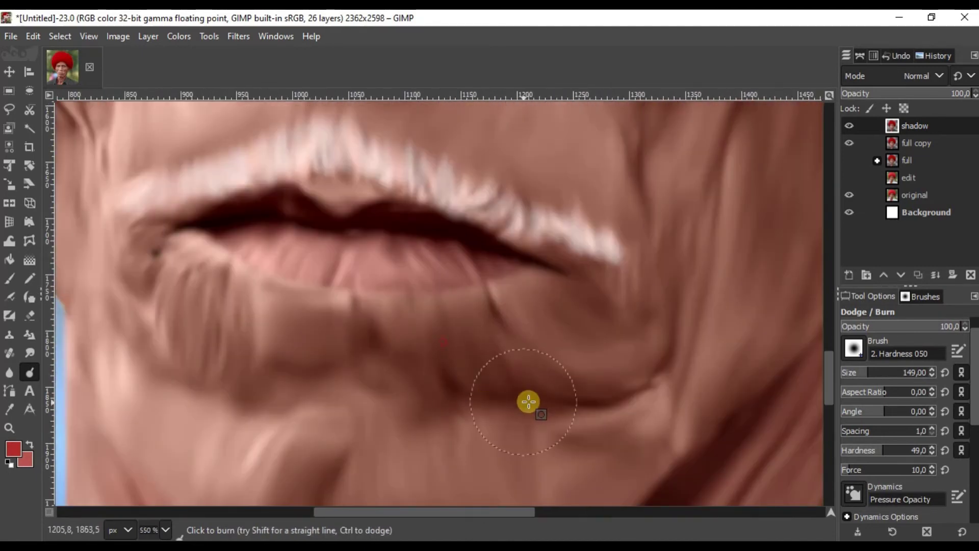
{"action": "scroll", "coordinate": [593, 289], "scroll_direction": "up", "scroll_amount": 1}
{"action": "scroll", "coordinate": [535, 256], "scroll_direction": "down", "scroll_amount": 1}
{"action": "scroll", "coordinate": [249, 207], "scroll_direction": "up", "scroll_amount": 1}
{"action": "scroll", "coordinate": [249, 209], "scroll_direction": "down", "scroll_amount": 3}
{"action": "scroll", "coordinate": [173, 237], "scroll_direction": "up", "scroll_amount": 3}
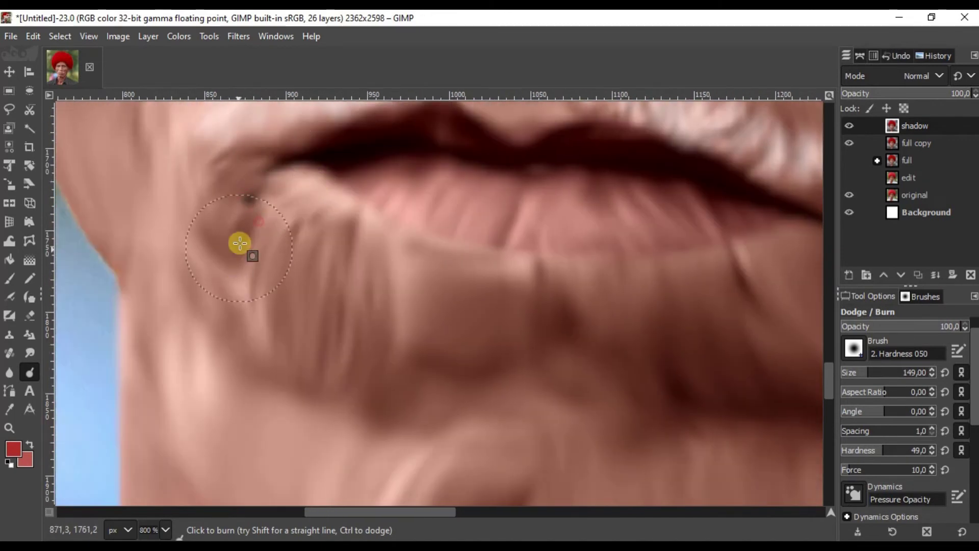
Burn the central crease and lower shading of the chin.
{"action": "left_click_drag", "start_coordinate": [552, 308], "coordinate": [515, 280]}
{"action": "scroll", "coordinate": [525, 260], "scroll_direction": "down", "scroll_amount": 4}
{"action": "scroll", "coordinate": [538, 317], "scroll_direction": "up", "scroll_amount": 4}
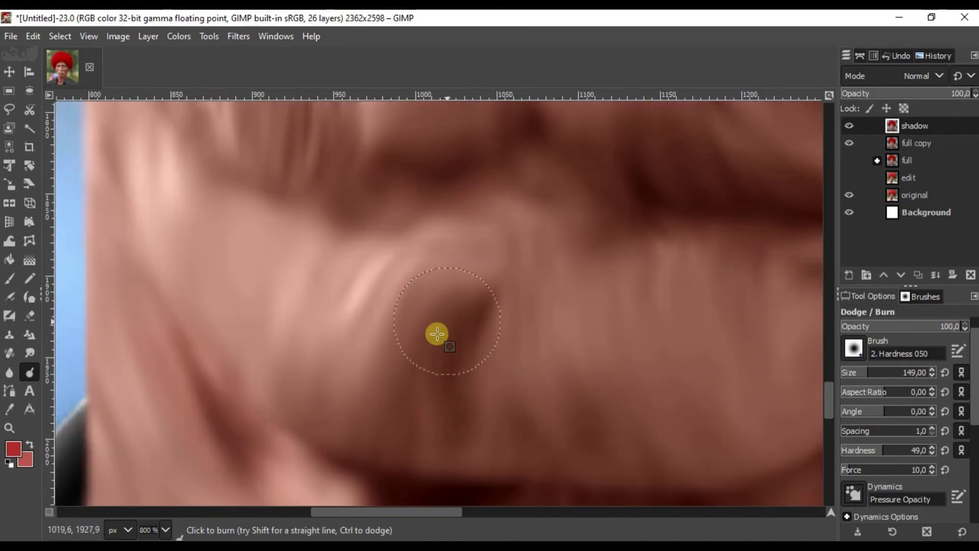
{"action": "scroll", "coordinate": [437, 334], "scroll_direction": "down", "scroll_amount": 1}
{"action": "left_click_drag", "start_coordinate": [459, 400], "coordinate": [365, 422]}
Burn the folds of the right cheek and the shaded side of the jaw below the ear.
{"action": "left_click_drag", "start_coordinate": [717, 254], "coordinate": [648, 359]}
{"action": "left_click_drag", "start_coordinate": [646, 309], "coordinate": [449, 403]}
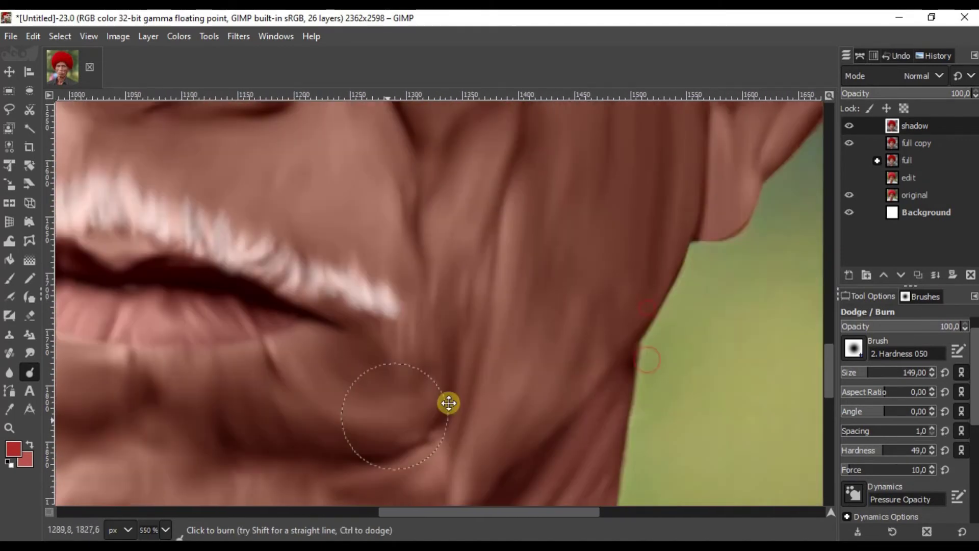
{"action": "scroll", "coordinate": [509, 163], "scroll_direction": "down", "scroll_amount": 1}
{"action": "scroll", "coordinate": [363, 332], "scroll_direction": "up", "scroll_amount": 2}
{"action": "scroll", "coordinate": [465, 407], "scroll_direction": "down", "scroll_amount": 1}
{"action": "left_click_drag", "start_coordinate": [508, 357], "coordinate": [422, 324]}
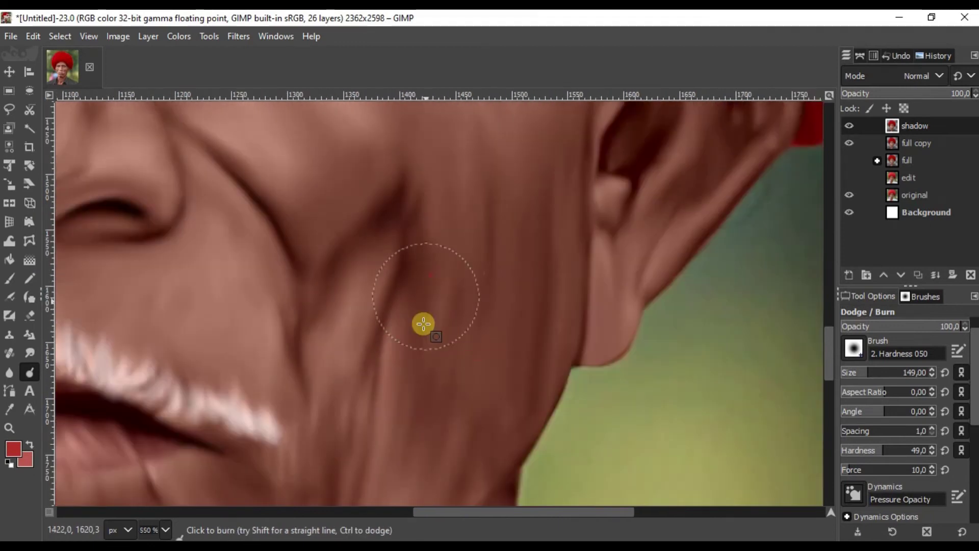
{"action": "left_click_drag", "start_coordinate": [557, 348], "coordinate": [452, 365]}
{"action": "left_click_drag", "start_coordinate": [468, 268], "coordinate": [389, 455]}
Burn the inner hollows and folds of the right ear and the turban area behind it.
{"action": "scroll", "coordinate": [445, 375], "scroll_direction": "up", "scroll_amount": 1}
{"action": "left_click_drag", "start_coordinate": [471, 223], "coordinate": [460, 338]}
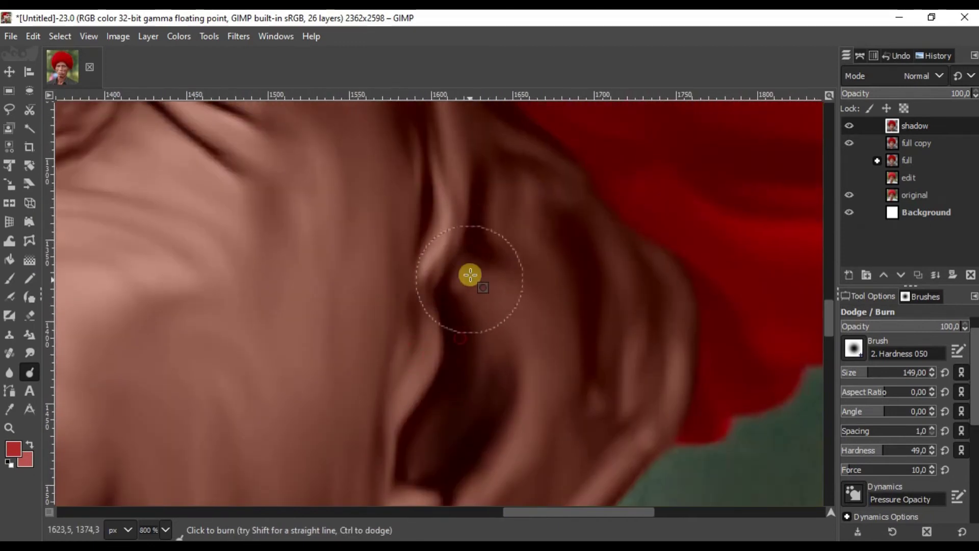
{"action": "scroll", "coordinate": [653, 329], "scroll_direction": "up", "scroll_amount": 1}
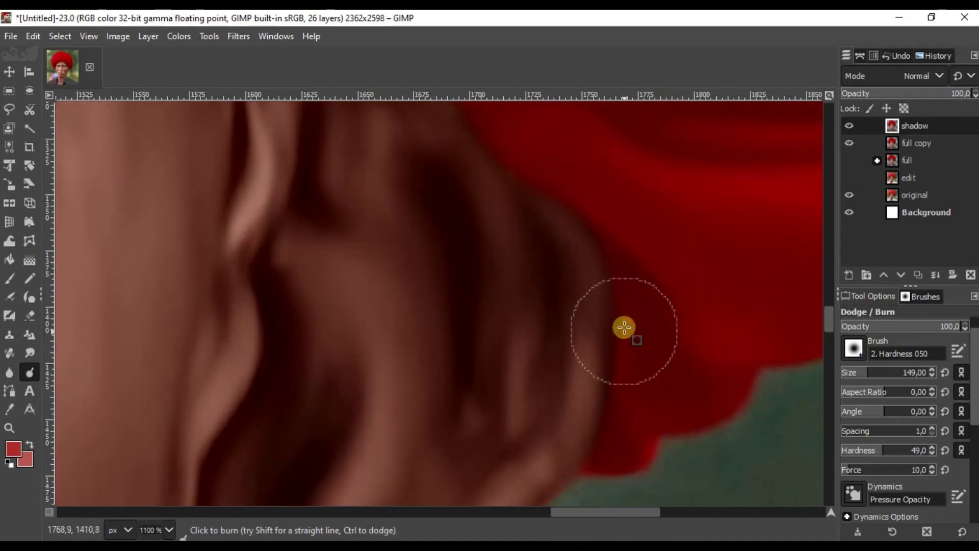
Burn the fabric folds on the right side of the turban down to the forehead boundary.
{"action": "scroll", "coordinate": [631, 397], "scroll_direction": "down", "scroll_amount": 1}
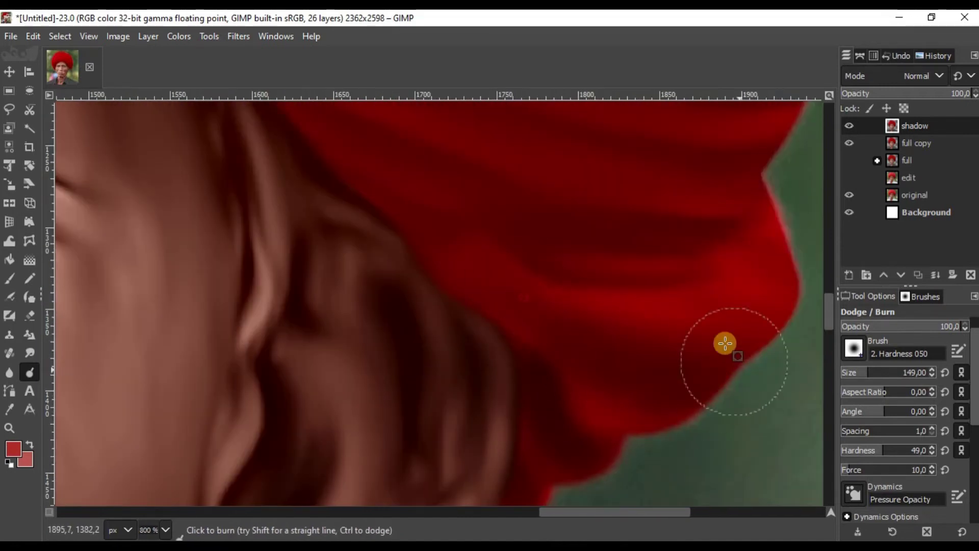
{"action": "left_click_drag", "start_coordinate": [492, 246], "coordinate": [568, 335]}
{"action": "left_click_drag", "start_coordinate": [553, 208], "coordinate": [325, 261]}
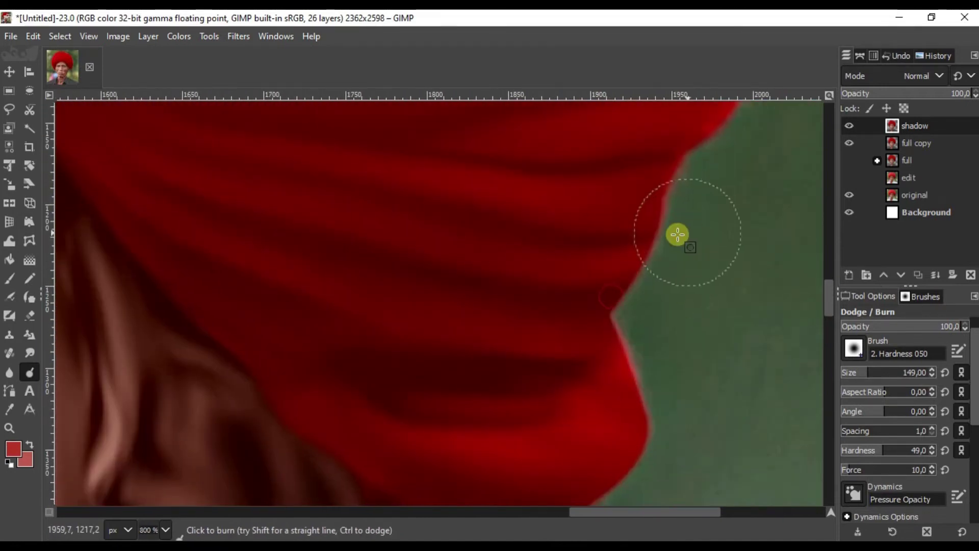
{"action": "left_click_drag", "start_coordinate": [510, 194], "coordinate": [571, 287]}
{"action": "left_click_drag", "start_coordinate": [637, 169], "coordinate": [539, 244]}
{"action": "left_click_drag", "start_coordinate": [510, 184], "coordinate": [562, 225]}
{"action": "left_click_drag", "start_coordinate": [107, 255], "coordinate": [468, 262]}
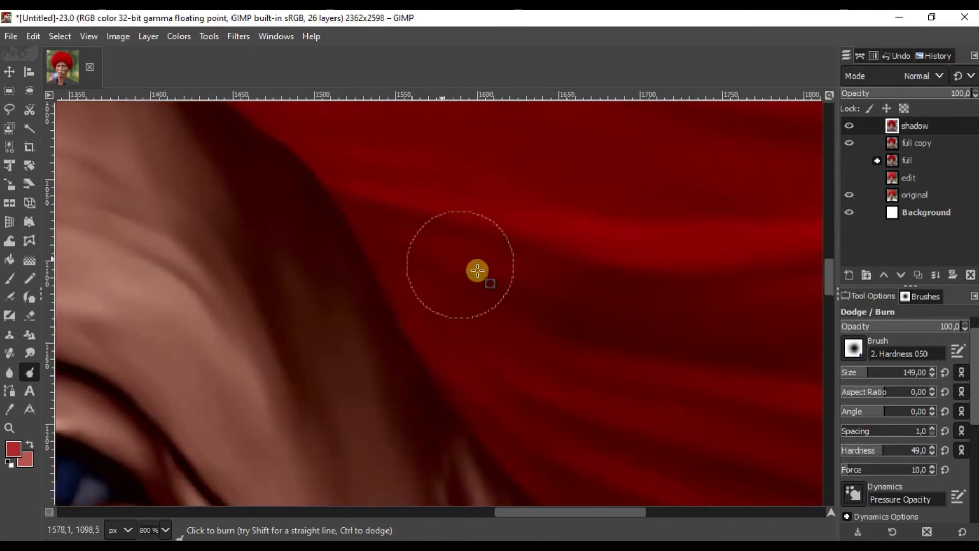
{"action": "scroll", "coordinate": [417, 250], "scroll_direction": "down", "scroll_amount": 1}
{"action": "left_click_drag", "start_coordinate": [420, 414], "coordinate": [406, 319]}
{"action": "scroll", "coordinate": [407, 319], "scroll_direction": "up", "scroll_amount": 1}
Burn the eyelid creases, the inner corner and the socket shadow around the right eye.
{"action": "left_click_drag", "start_coordinate": [284, 176], "coordinate": [330, 181]}
{"action": "scroll", "coordinate": [330, 181], "scroll_direction": "up", "scroll_amount": 1}
{"action": "left_click_drag", "start_coordinate": [128, 382], "coordinate": [414, 280]}
{"action": "scroll", "coordinate": [418, 291], "scroll_direction": "up", "scroll_amount": 1}
{"action": "scroll", "coordinate": [520, 347], "scroll_direction": "down", "scroll_amount": 1}
{"action": "left_click_drag", "start_coordinate": [225, 266], "coordinate": [298, 295]}
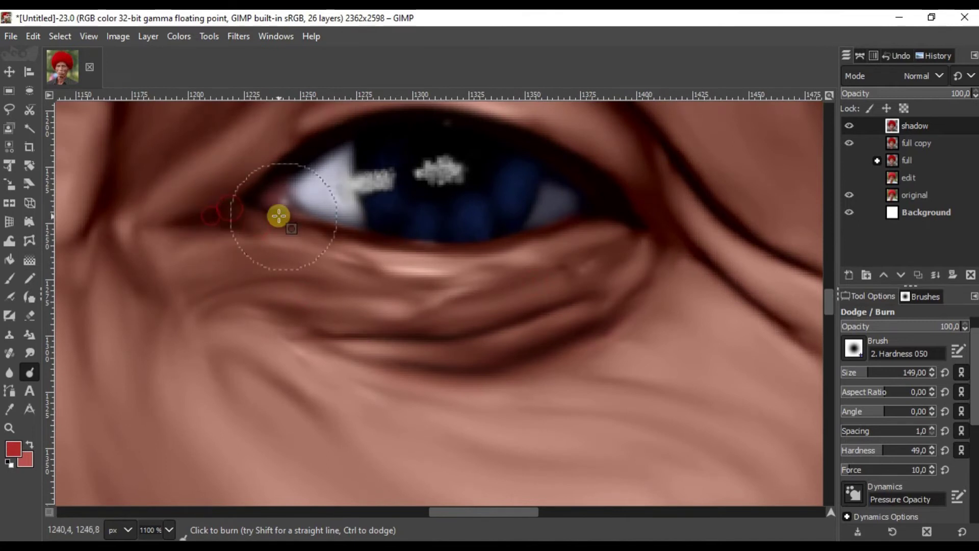
{"action": "left_click_drag", "start_coordinate": [570, 140], "coordinate": [551, 242]}
{"action": "left_click_drag", "start_coordinate": [520, 157], "coordinate": [592, 260]}
{"action": "left_click_drag", "start_coordinate": [255, 331], "coordinate": [146, 423]}
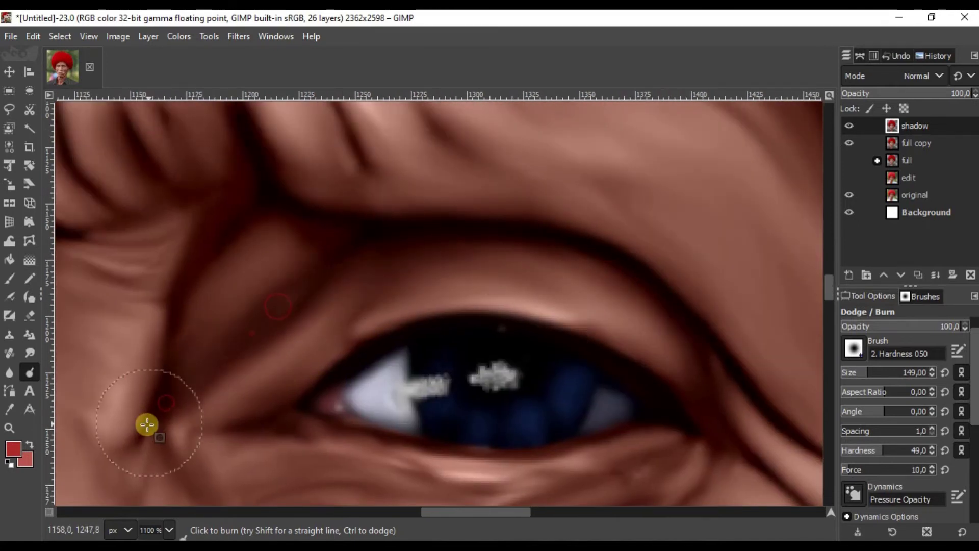
Burn the deep wrinkles above the inner end of the right brow.
{"action": "scroll", "coordinate": [148, 420], "scroll_direction": "down", "scroll_amount": 1}
{"action": "left_click_drag", "start_coordinate": [164, 357], "coordinate": [275, 306]}
{"action": "left_click_drag", "start_coordinate": [333, 194], "coordinate": [384, 213]}
{"action": "left_click_drag", "start_coordinate": [251, 254], "coordinate": [282, 326]}
{"action": "left_click_drag", "start_coordinate": [307, 294], "coordinate": [290, 242]}
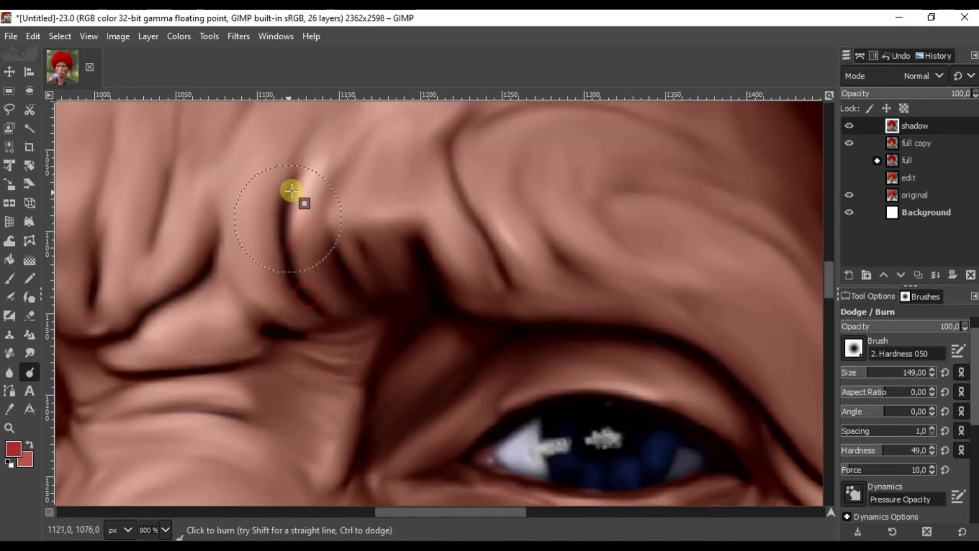
{"action": "left_click_drag", "start_coordinate": [441, 131], "coordinate": [341, 193]}
{"action": "left_click_drag", "start_coordinate": [341, 193], "coordinate": [415, 333]}
{"action": "left_click_drag", "start_coordinate": [591, 352], "coordinate": [417, 352]}
Burn the curved creases above the right brow toward the temple.
{"action": "scroll", "coordinate": [509, 351], "scroll_direction": "up", "scroll_amount": 2}
{"action": "scroll", "coordinate": [376, 185], "scroll_direction": "down", "scroll_amount": 2}
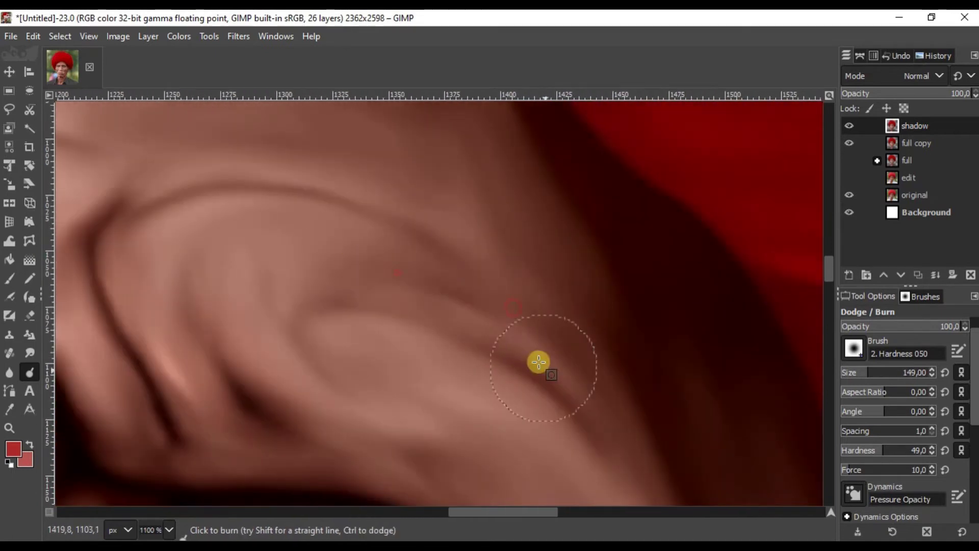
{"action": "scroll", "coordinate": [536, 360], "scroll_direction": "up", "scroll_amount": 1}
{"action": "scroll", "coordinate": [465, 381], "scroll_direction": "left", "scroll_amount": 5}
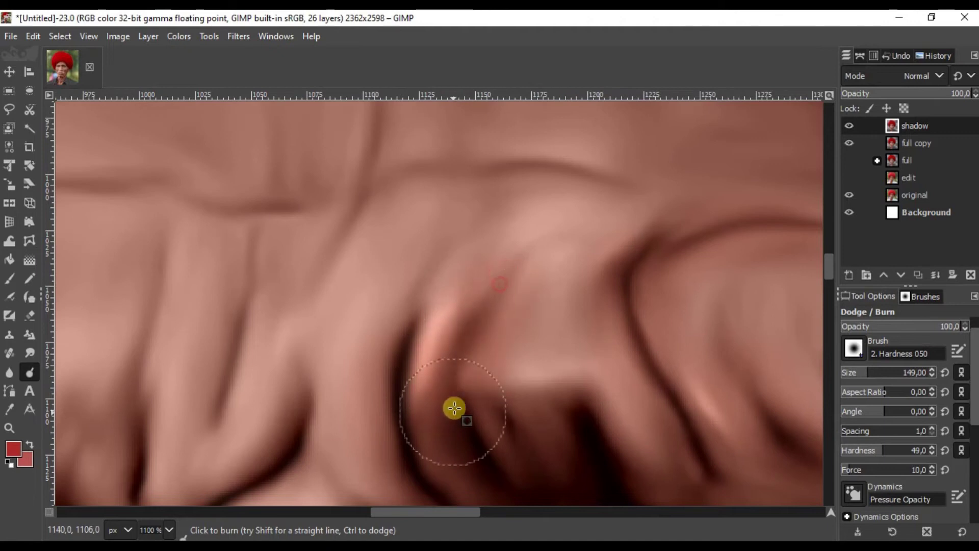
Burn the vertical wrinkles and horizontal crease lines in the middle of the forehead.
{"action": "scroll", "coordinate": [569, 342], "scroll_direction": "up", "scroll_amount": 1}
{"action": "left_click_drag", "start_coordinate": [297, 186], "coordinate": [262, 326]}
{"action": "scroll", "coordinate": [490, 348], "scroll_direction": "down", "scroll_amount": 4}
{"action": "scroll", "coordinate": [432, 346], "scroll_direction": "up", "scroll_amount": 3}
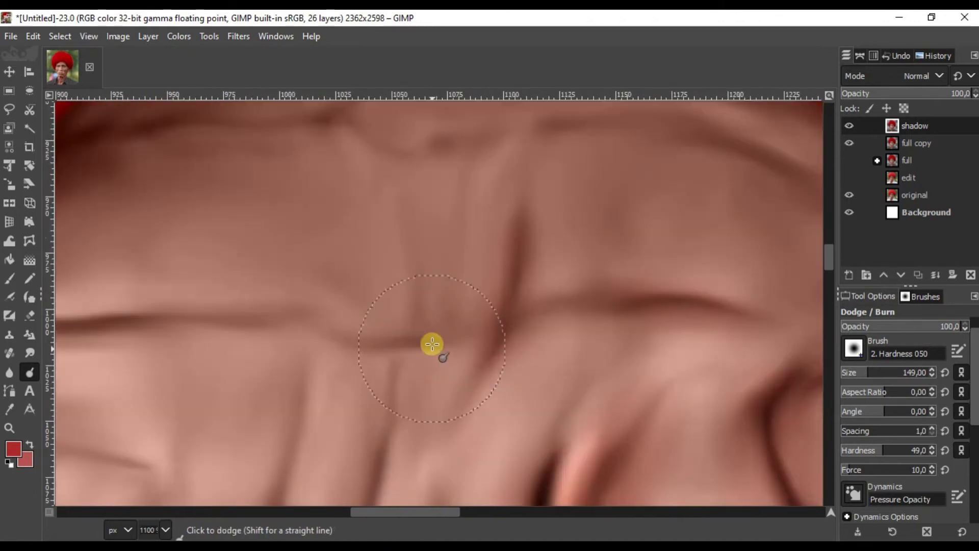
{"action": "scroll", "coordinate": [433, 345], "scroll_direction": "up", "scroll_amount": 1}
{"action": "left_click_drag", "start_coordinate": [431, 345], "coordinate": [301, 327]}
Burn the frown wrinkles between the brows down to the root of the nose.
{"action": "scroll", "coordinate": [373, 333], "scroll_direction": "down", "scroll_amount": 4}
{"action": "scroll", "coordinate": [367, 383], "scroll_direction": "up", "scroll_amount": 3}
{"action": "scroll", "coordinate": [367, 378], "scroll_direction": "down", "scroll_amount": 3}
{"action": "scroll", "coordinate": [357, 433], "scroll_direction": "up", "scroll_amount": 3}
{"action": "scroll", "coordinate": [509, 286], "scroll_direction": "down", "scroll_amount": 3}
{"action": "scroll", "coordinate": [489, 316], "scroll_direction": "up", "scroll_amount": 3}
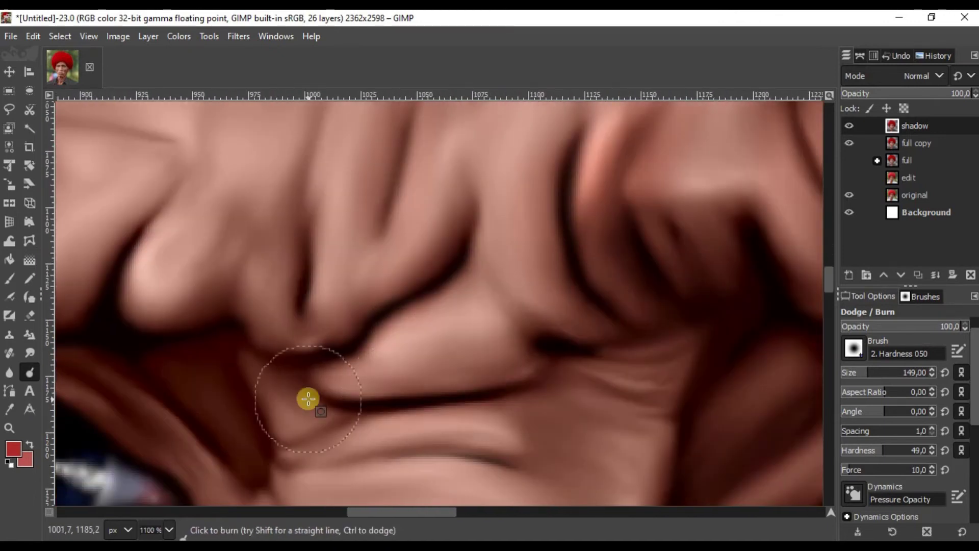
Burn the horizontal creases across the nose bridge and the hollow beside the left eye's inner corner.
{"action": "scroll", "coordinate": [379, 316], "scroll_direction": "down", "scroll_amount": 3}
{"action": "scroll", "coordinate": [394, 340], "scroll_direction": "up", "scroll_amount": 3}
{"action": "scroll", "coordinate": [549, 290], "scroll_direction": "down", "scroll_amount": 3}
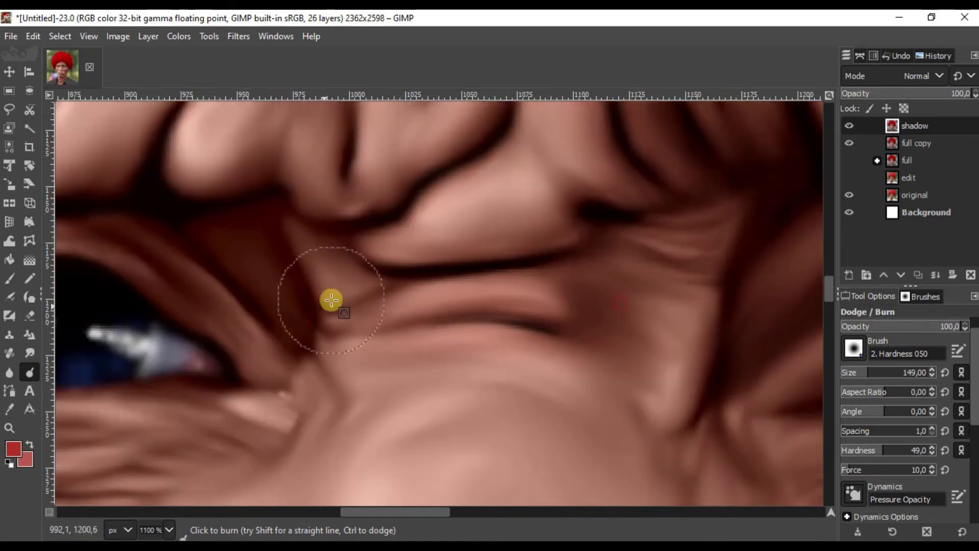
{"action": "scroll", "coordinate": [437, 331], "scroll_direction": "up", "scroll_amount": 3}
{"action": "scroll", "coordinate": [472, 316], "scroll_direction": "down", "scroll_amount": 3}
{"action": "scroll", "coordinate": [530, 258], "scroll_direction": "up", "scroll_amount": 3}
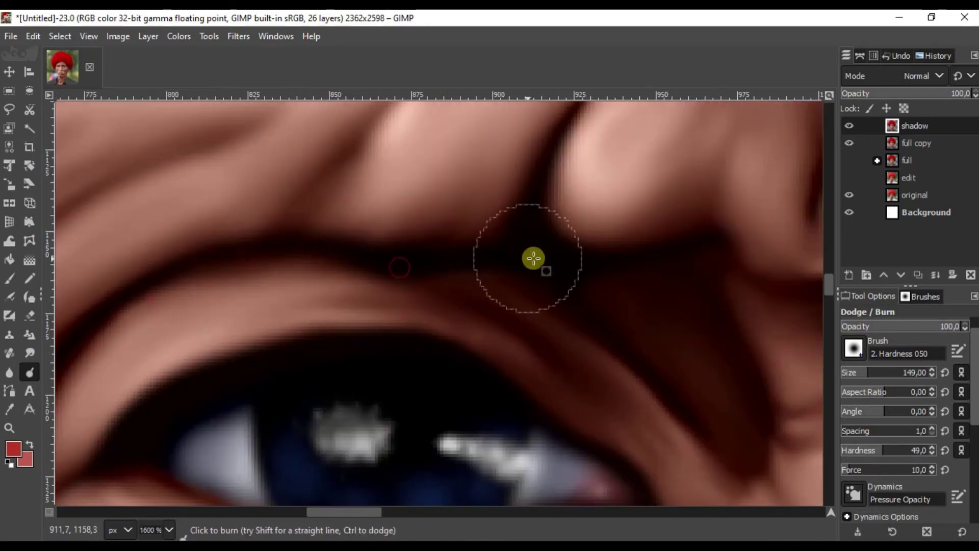
Burn the upper eyelid crease and the folds at the outer corner of the left eye.
{"action": "scroll", "coordinate": [217, 408], "scroll_direction": "up", "scroll_amount": 2}
{"action": "mouse_move", "coordinate": [177, 402]}
{"action": "left_mouse_down"}
{"action": "mouse_move", "coordinate": [204, 382]}
{"action": "mouse_move", "coordinate": [295, 369]}
{"action": "mouse_move", "coordinate": [178, 444]}
{"action": "left_mouse_up"}
{"action": "scroll", "coordinate": [289, 258], "scroll_direction": "down", "scroll_amount": 2}
{"action": "scroll", "coordinate": [258, 360], "scroll_direction": "up", "scroll_amount": 2}
{"action": "left_click_drag", "start_coordinate": [97, 437], "coordinate": [193, 403]}
{"action": "scroll", "coordinate": [319, 337], "scroll_direction": "down", "scroll_amount": 2}
Burn the wrinkles and bag creases beneath the left eye.
{"action": "scroll", "coordinate": [460, 354], "scroll_direction": "up", "scroll_amount": 2}
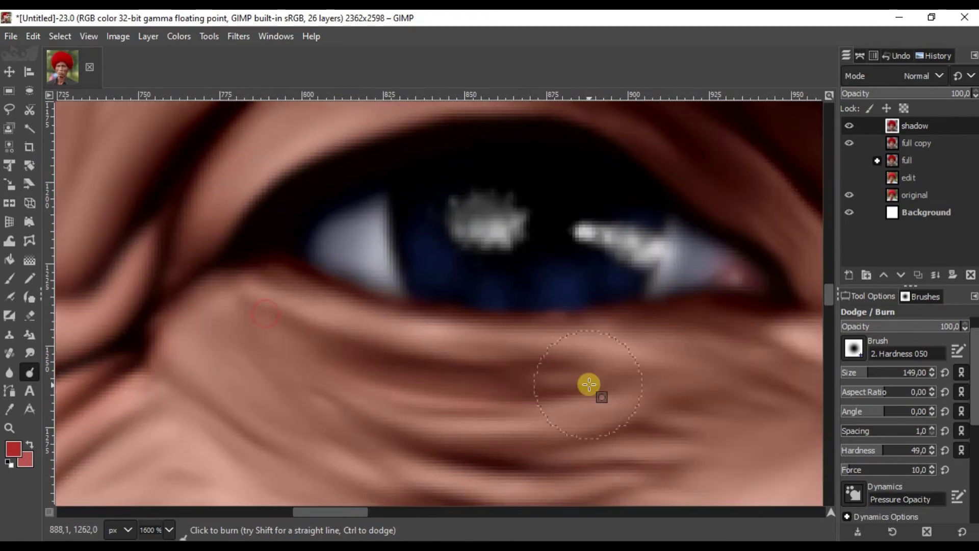
{"action": "scroll", "coordinate": [512, 361], "scroll_direction": "up", "scroll_amount": 1}
{"action": "left_click_drag", "start_coordinate": [502, 326], "coordinate": [663, 301]}
{"action": "scroll", "coordinate": [620, 323], "scroll_direction": "down", "scroll_amount": 2}
{"action": "scroll", "coordinate": [351, 316], "scroll_direction": "down", "scroll_amount": 2}
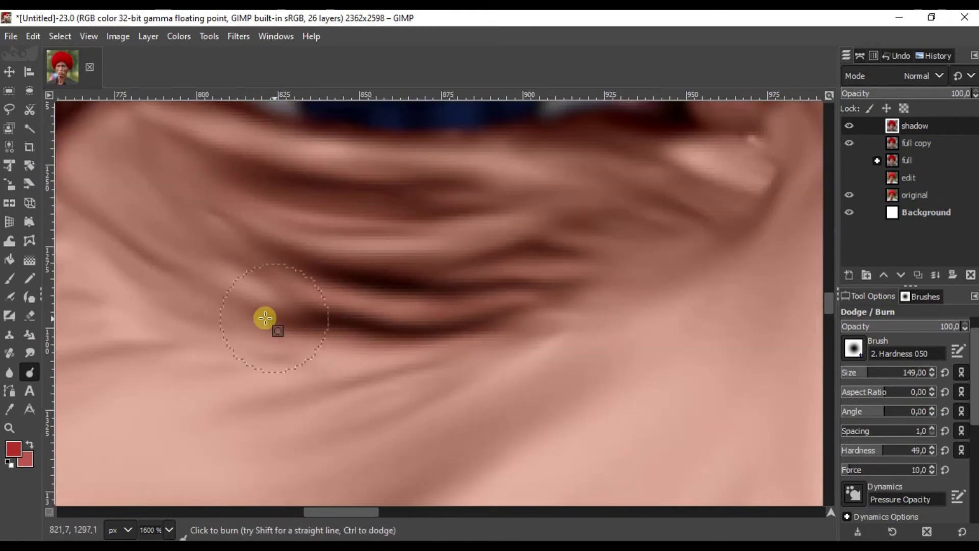
{"action": "left_click_drag", "start_coordinate": [535, 209], "coordinate": [443, 204]}
Burn the crow's feet below the left eye's outer corner and the crease running down the cheek edge.
{"action": "scroll", "coordinate": [510, 212], "scroll_direction": "down", "scroll_amount": 1}
{"action": "scroll", "coordinate": [295, 249], "scroll_direction": "up", "scroll_amount": 1}
{"action": "left_click_drag", "start_coordinate": [276, 249], "coordinate": [423, 178]}
{"action": "left_click_drag", "start_coordinate": [268, 210], "coordinate": [276, 311]}
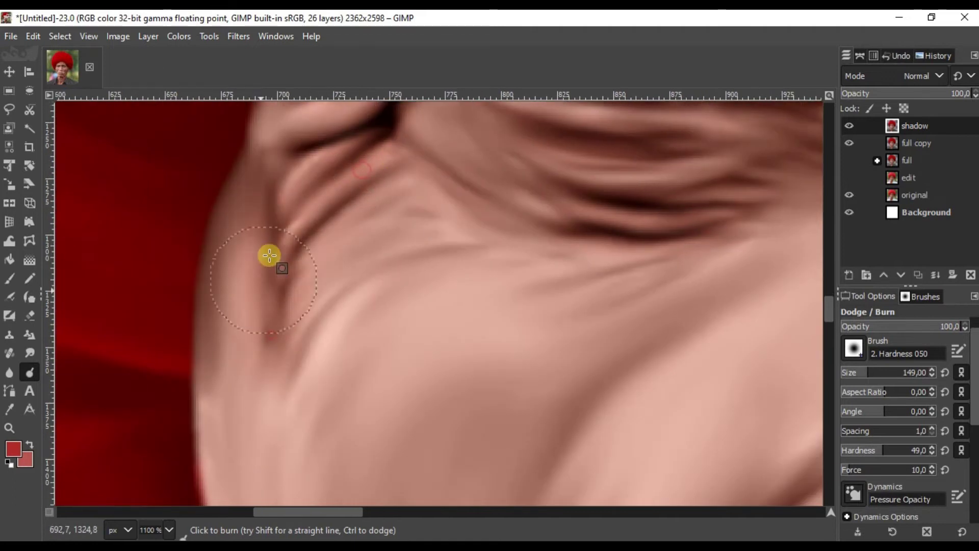
Burn the deep folds in the left cheek and the crease running from the nostril.
{"action": "scroll", "coordinate": [203, 396], "scroll_direction": "down", "scroll_amount": 3}
{"action": "scroll", "coordinate": [284, 335], "scroll_direction": "up", "scroll_amount": 2}
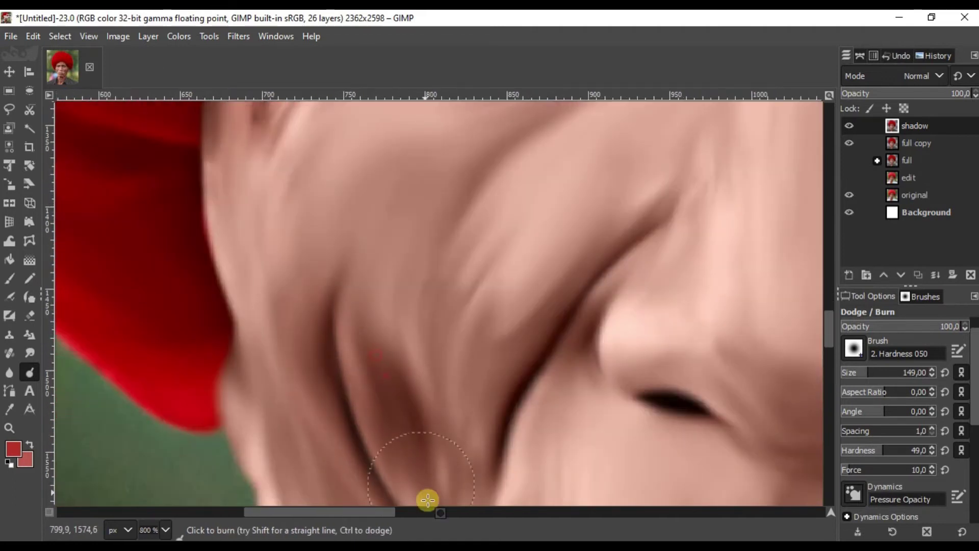
{"action": "scroll", "coordinate": [427, 500], "scroll_direction": "down", "scroll_amount": 1}
{"action": "left_click_drag", "start_coordinate": [427, 499], "coordinate": [480, 441]}
Burn the dark folds in the lower part of the turban beside the left side of the face.
{"action": "left_click_drag", "start_coordinate": [221, 268], "coordinate": [451, 426]}
{"action": "scroll", "coordinate": [355, 312], "scroll_direction": "up", "scroll_amount": 1}
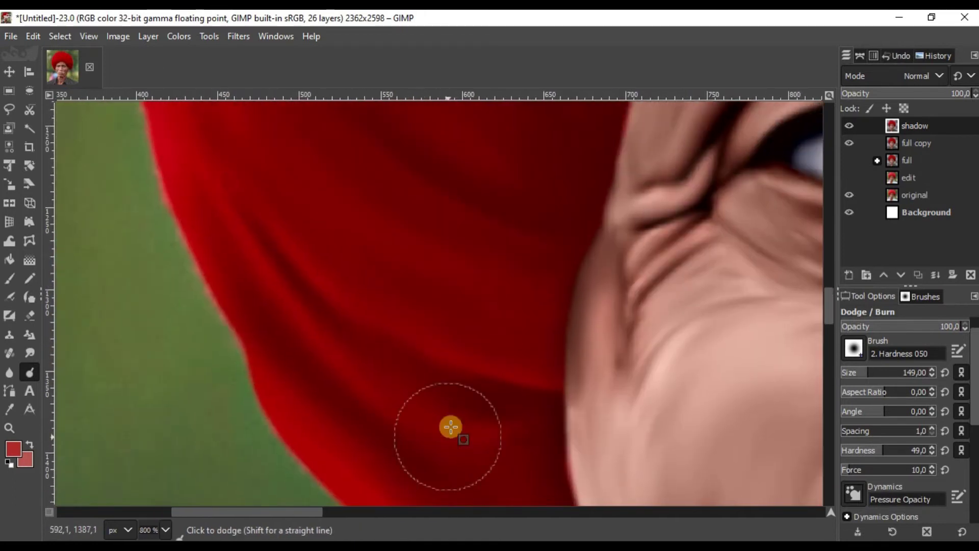
{"action": "left_click_drag", "start_coordinate": [523, 273], "coordinate": [487, 368]}
{"action": "left_click_drag", "start_coordinate": [294, 171], "coordinate": [373, 366]}
{"action": "left_click_drag", "start_coordinate": [423, 285], "coordinate": [288, 320]}
{"action": "scroll", "coordinate": [291, 312], "scroll_direction": "up", "scroll_amount": 1}
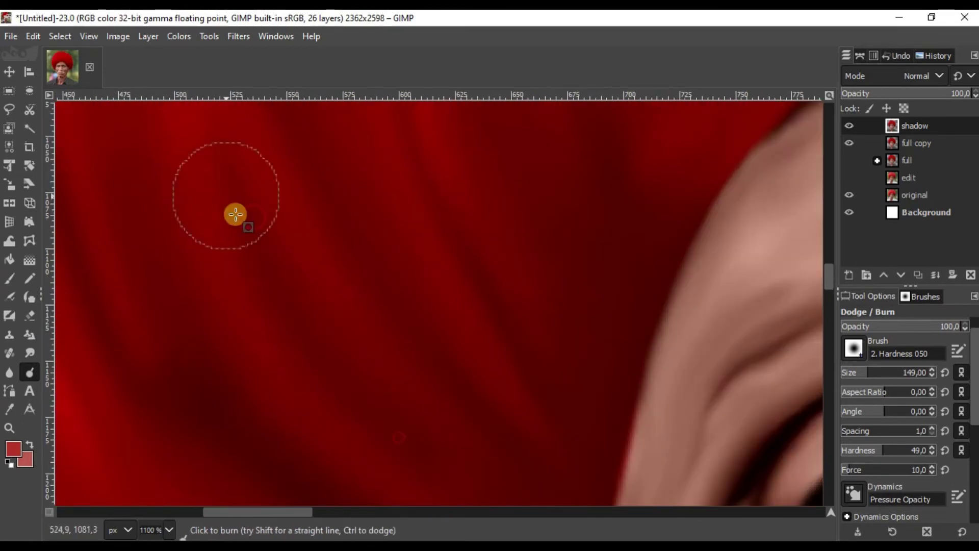
Burn the curved turban folds above the left temple.
{"action": "scroll", "coordinate": [260, 153], "scroll_direction": "down", "scroll_amount": 1}
{"action": "left_click_drag", "start_coordinate": [260, 153], "coordinate": [301, 254]}
{"action": "scroll", "coordinate": [342, 216], "scroll_direction": "down", "scroll_amount": 2}
{"action": "left_click_drag", "start_coordinate": [343, 216], "coordinate": [392, 377]}
{"action": "scroll", "coordinate": [494, 307], "scroll_direction": "up", "scroll_amount": 1}
{"action": "left_click_drag", "start_coordinate": [494, 306], "coordinate": [461, 422]}
{"action": "left_click_drag", "start_coordinate": [507, 224], "coordinate": [492, 351]}
Burn the diagonal folds running toward the right edge of the turban.
{"action": "scroll", "coordinate": [507, 265], "scroll_direction": "down", "scroll_amount": 1}
{"action": "scroll", "coordinate": [507, 251], "scroll_direction": "down", "scroll_amount": 4}
{"action": "left_click_drag", "start_coordinate": [509, 254], "coordinate": [476, 225]}
{"action": "scroll", "coordinate": [690, 222], "scroll_direction": "up", "scroll_amount": 3}
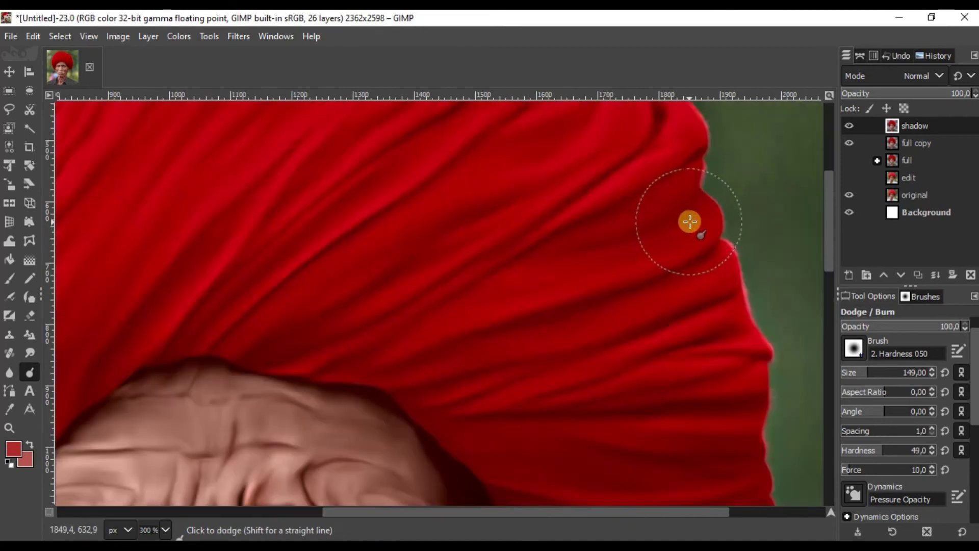
{"action": "scroll", "coordinate": [690, 222], "scroll_direction": "up", "scroll_amount": 1}
{"action": "scroll", "coordinate": [708, 203], "scroll_direction": "up", "scroll_amount": 1}
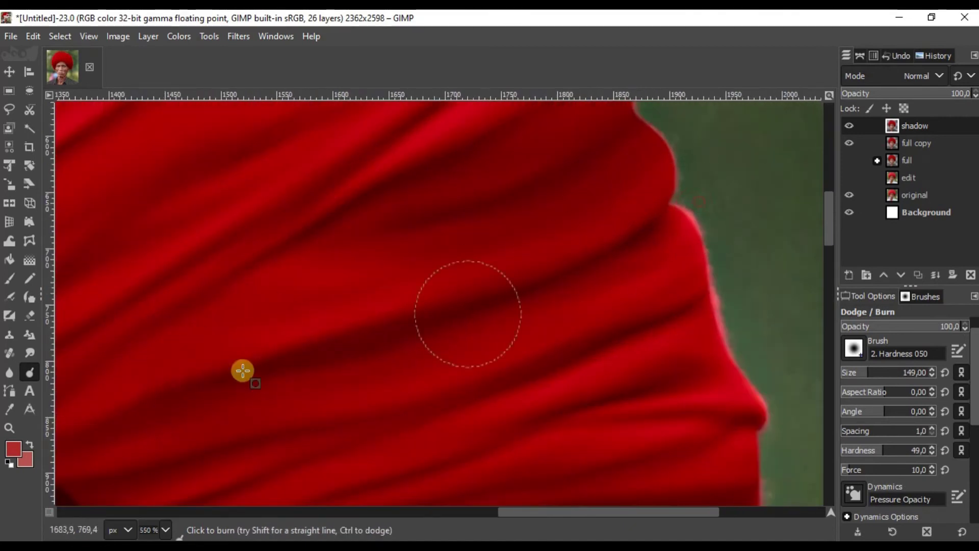
{"action": "left_click_drag", "start_coordinate": [455, 235], "coordinate": [457, 341]}
{"action": "scroll", "coordinate": [656, 212], "scroll_direction": "up", "scroll_amount": 2}
Burn the fold shadows along the notched upper right edge of the turban.
{"action": "left_click_drag", "start_coordinate": [655, 212], "coordinate": [70, 429]}
{"action": "left_click_drag", "start_coordinate": [663, 146], "coordinate": [689, 243]}
{"action": "scroll", "coordinate": [688, 242], "scroll_direction": "down", "scroll_amount": 1}
{"action": "scroll", "coordinate": [688, 243], "scroll_direction": "up", "scroll_amount": 1}
{"action": "left_click_drag", "start_coordinate": [673, 181], "coordinate": [214, 425]}
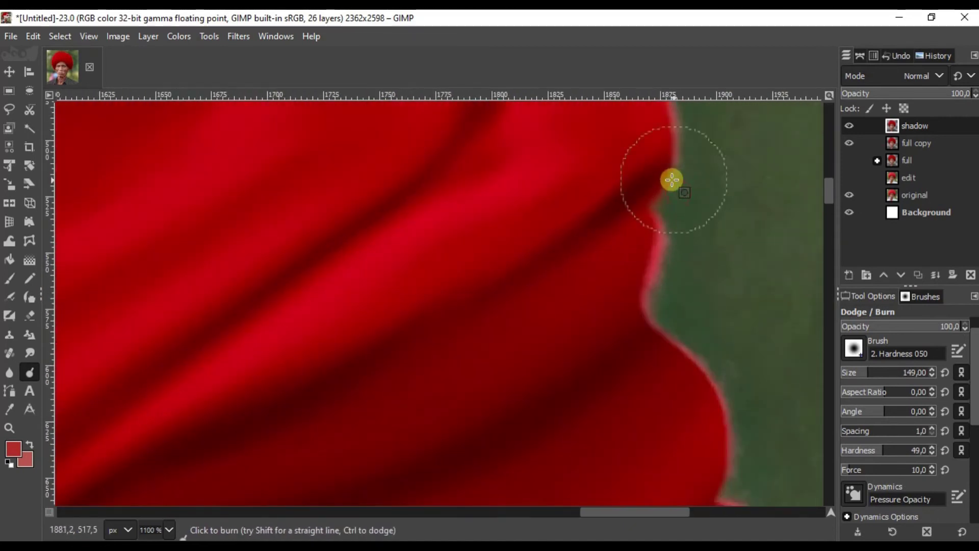
Burn the inner hollows and the lower fold of the ear.
{"action": "scroll", "coordinate": [361, 389], "scroll_direction": "down", "scroll_amount": 3}
{"action": "scroll", "coordinate": [680, 236], "scroll_direction": "down", "scroll_amount": 4}
{"action": "scroll", "coordinate": [574, 162], "scroll_direction": "up", "scroll_amount": 1}
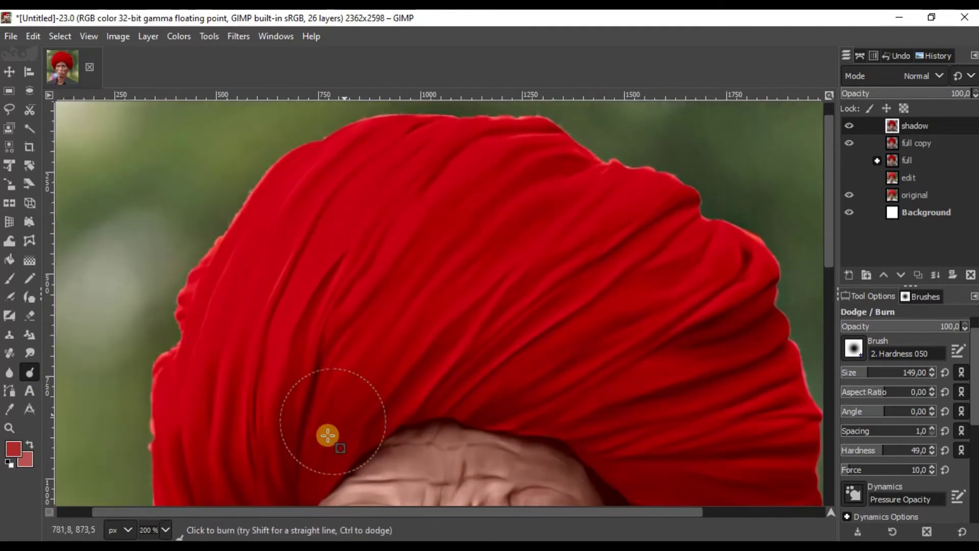
{"action": "scroll", "coordinate": [422, 234], "scroll_direction": "down", "scroll_amount": 1}
{"action": "scroll", "coordinate": [460, 234], "scroll_direction": "down", "scroll_amount": 1}
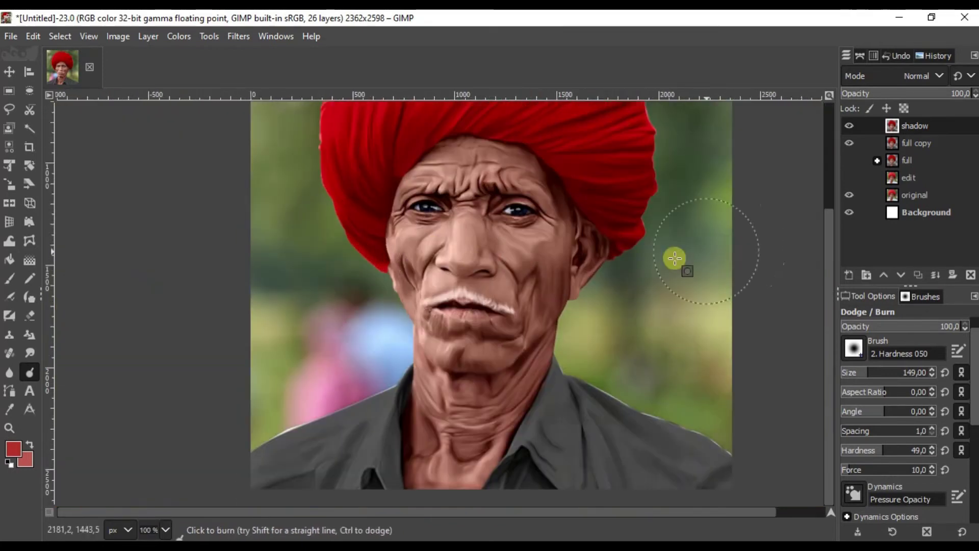
{"action": "scroll", "coordinate": [466, 316], "scroll_direction": "up", "scroll_amount": 1}
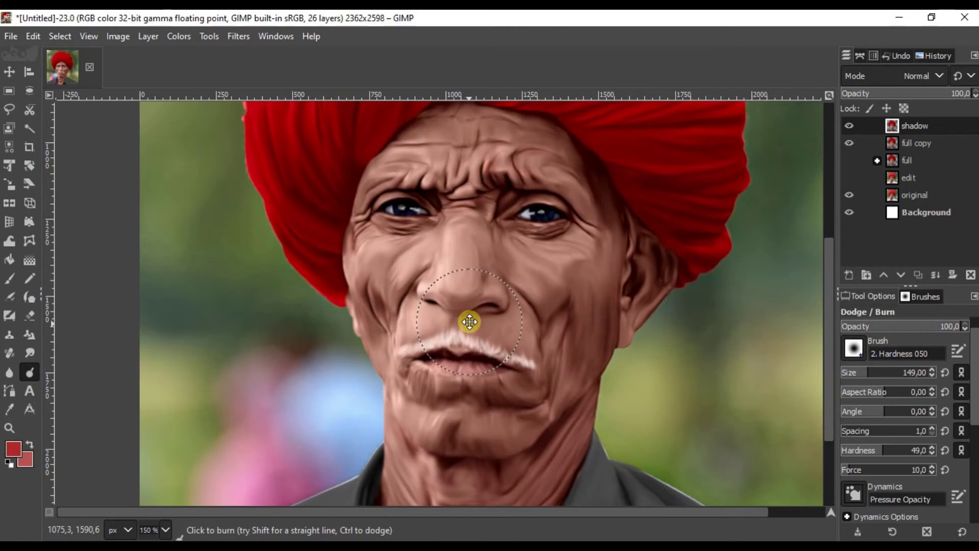
{"action": "scroll", "coordinate": [664, 265], "scroll_direction": "up", "scroll_amount": 5}
{"action": "scroll", "coordinate": [644, 290], "scroll_direction": "up", "scroll_amount": 1}
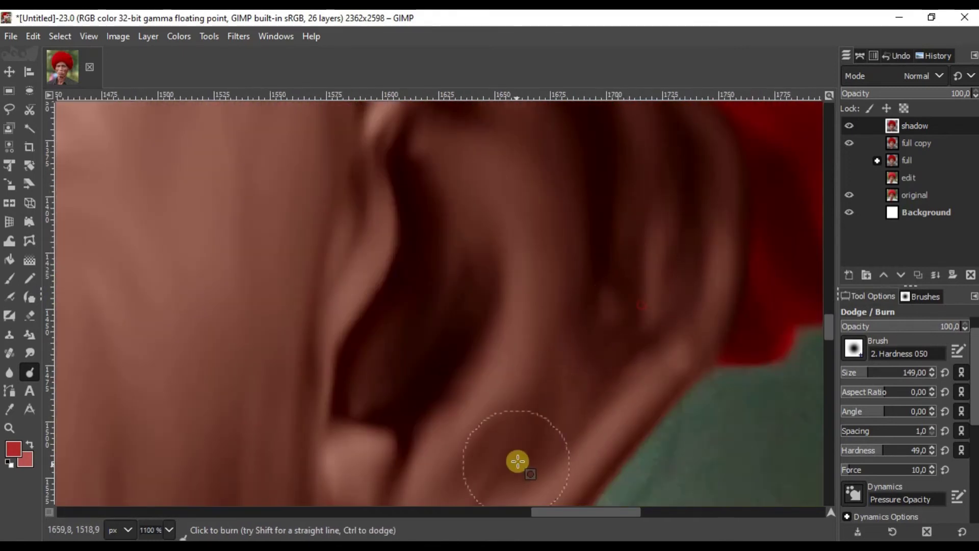
Set the Dodge / Burn type to Dodge, then duplicate the shadow layer and name the copy lighting.
{"action": "scroll", "coordinate": [967, 439], "scroll_direction": "down", "scroll_amount": 3}
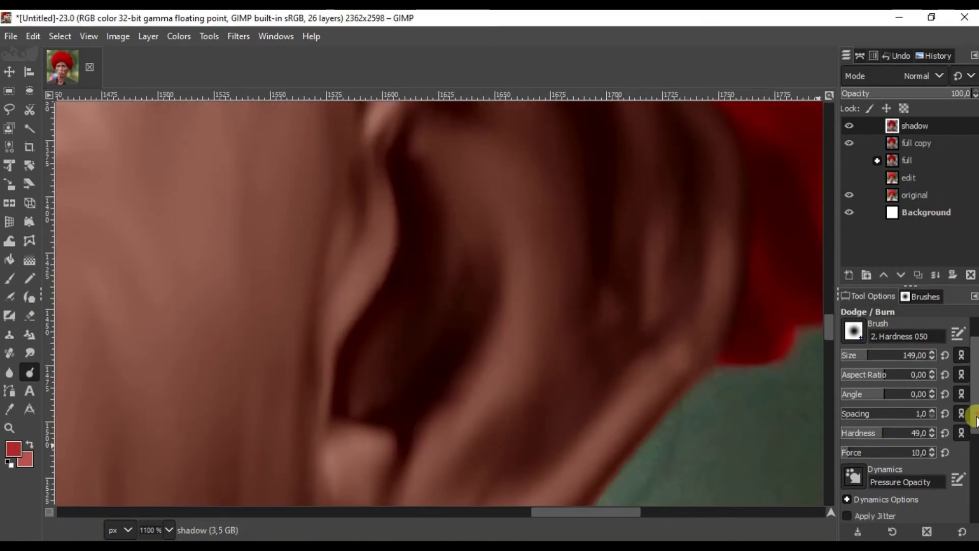
{"action": "left_click", "coordinate": [874, 483]}
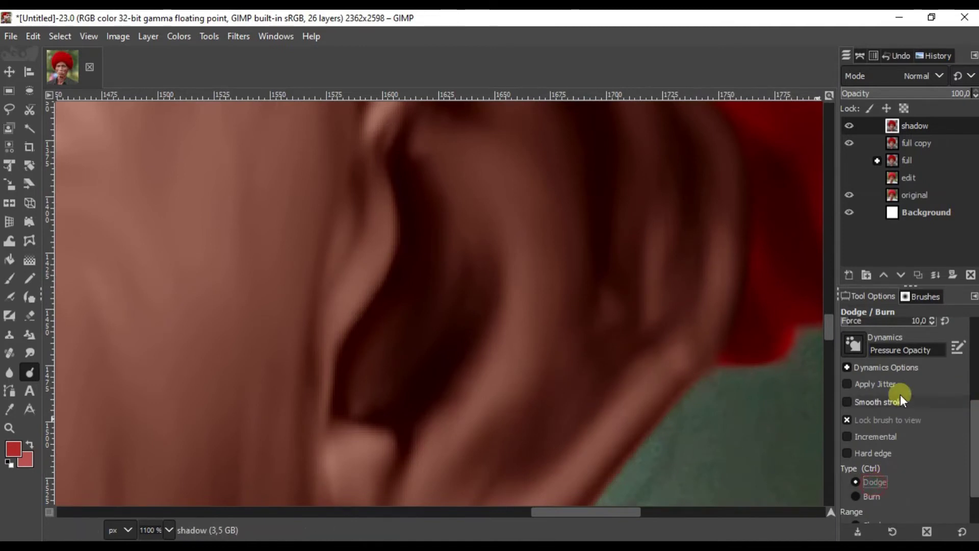
{"action": "right_click", "coordinate": [920, 128]}
{"action": "left_click", "coordinate": [822, 176]}
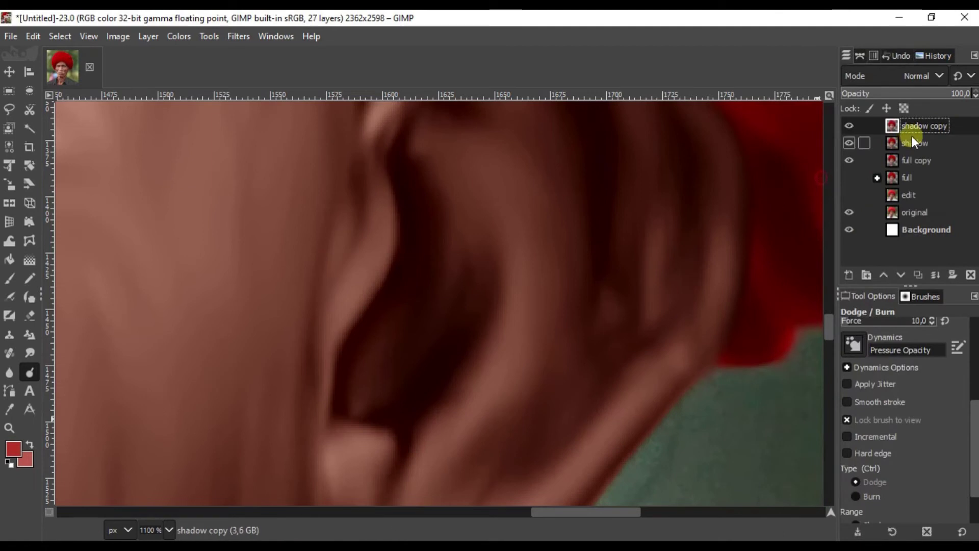
{"action": "double_click", "coordinate": [916, 125]}
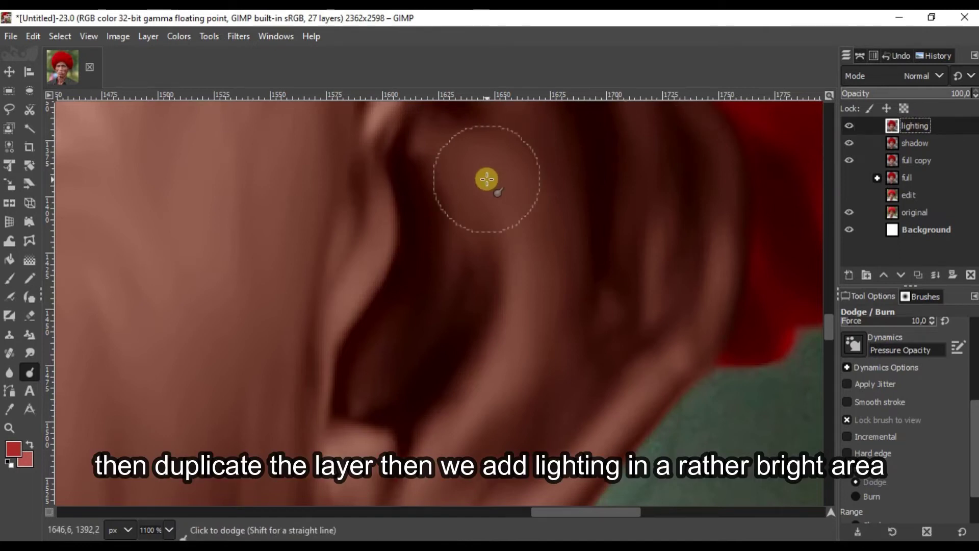
Dodge the inner ridge and the lower outer rim of the ear.
{"action": "scroll", "coordinate": [484, 179], "scroll_direction": "down", "scroll_amount": 3}
{"action": "scroll", "coordinate": [481, 222], "scroll_direction": "up", "scroll_amount": 3}
{"action": "mouse_move", "coordinate": [519, 202]}
{"action": "left_mouse_down"}
{"action": "mouse_move", "coordinate": [513, 250]}
{"action": "mouse_move", "coordinate": [426, 398]}
{"action": "mouse_move", "coordinate": [511, 186]}
{"action": "left_mouse_up"}
{"action": "scroll", "coordinate": [641, 358], "scroll_direction": "up", "scroll_amount": 1}
{"action": "left_click_drag", "start_coordinate": [655, 277], "coordinate": [568, 404]}
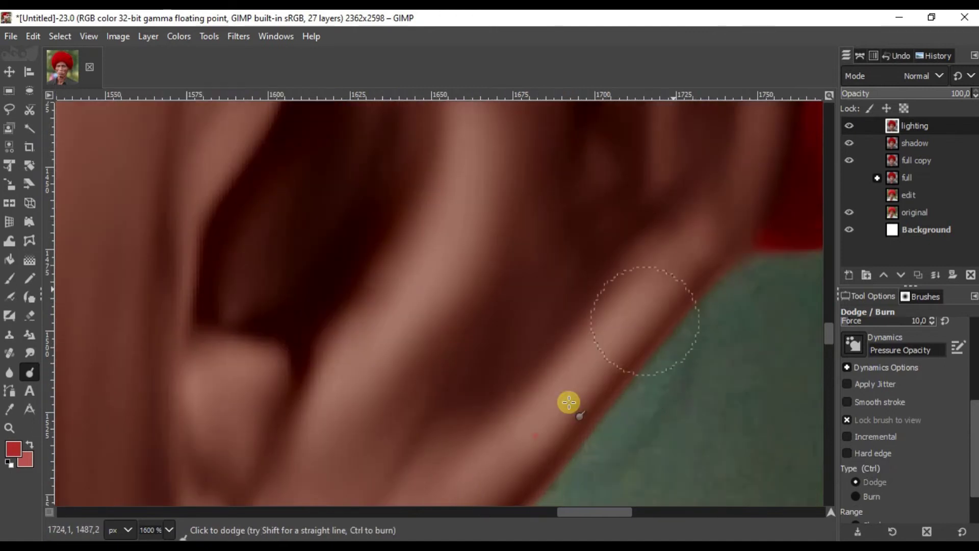
Set the exposure to 14.4 for dodging the highlights around the ear.
{"action": "scroll", "coordinate": [606, 454], "scroll_direction": "down", "scroll_amount": 2}
{"action": "scroll", "coordinate": [662, 281], "scroll_direction": "down", "scroll_amount": 2}
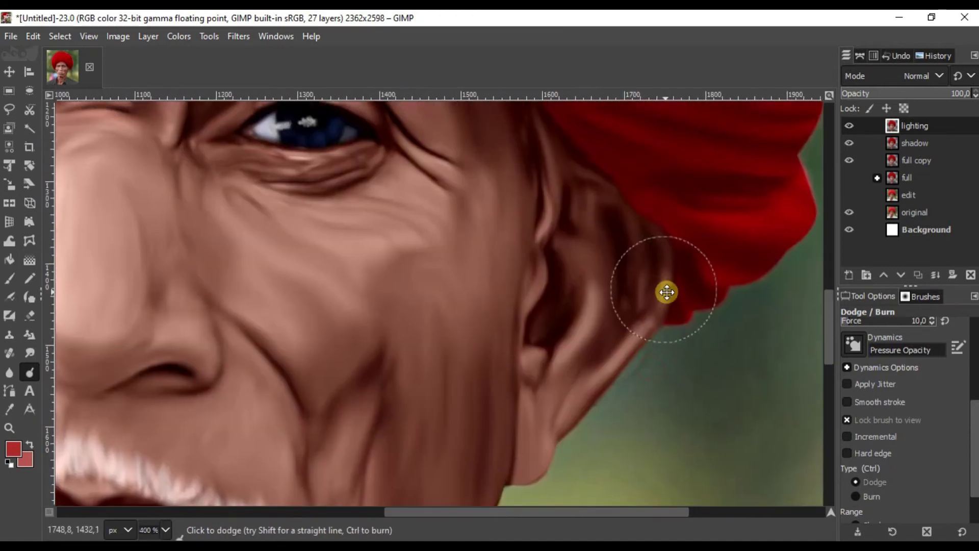
{"action": "scroll", "coordinate": [667, 291], "scroll_direction": "up", "scroll_amount": 4}
{"action": "scroll", "coordinate": [872, 454], "scroll_direction": "down", "scroll_amount": 2}
{"action": "left_click", "coordinate": [864, 517]}
{"action": "mouse_move", "coordinate": [667, 308]}
{"action": "left_mouse_down"}
{"action": "mouse_move", "coordinate": [688, 224]}
{"action": "mouse_move", "coordinate": [654, 417]}
{"action": "left_mouse_up"}
{"action": "left_click_drag", "start_coordinate": [683, 214], "coordinate": [710, 304]}
{"action": "left_click", "coordinate": [858, 513]}
Dodge the skin folds at the outer corner of the right eye.
{"action": "scroll", "coordinate": [686, 296], "scroll_direction": "down", "scroll_amount": 4}
{"action": "scroll", "coordinate": [530, 242], "scroll_direction": "up", "scroll_amount": 4}
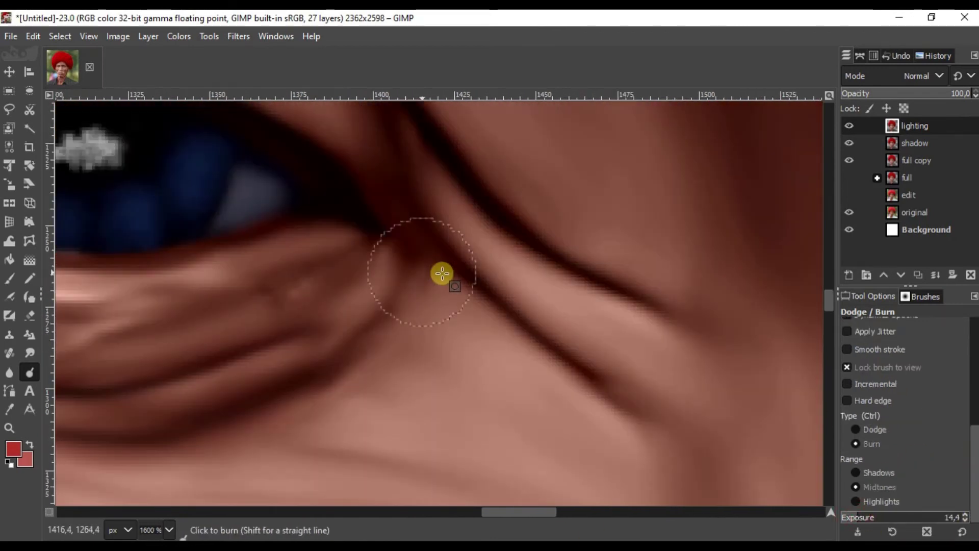
{"action": "scroll", "coordinate": [620, 347], "scroll_direction": "up", "scroll_amount": 1}
{"action": "left_click_drag", "start_coordinate": [620, 348], "coordinate": [643, 360]}
Dodge the outer brow ridge above the right eye and set the brush force to 9.
{"action": "scroll", "coordinate": [629, 418], "scroll_direction": "down", "scroll_amount": 5}
{"action": "scroll", "coordinate": [587, 357], "scroll_direction": "up", "scroll_amount": 2}
{"action": "scroll", "coordinate": [654, 357], "scroll_direction": "up", "scroll_amount": 1}
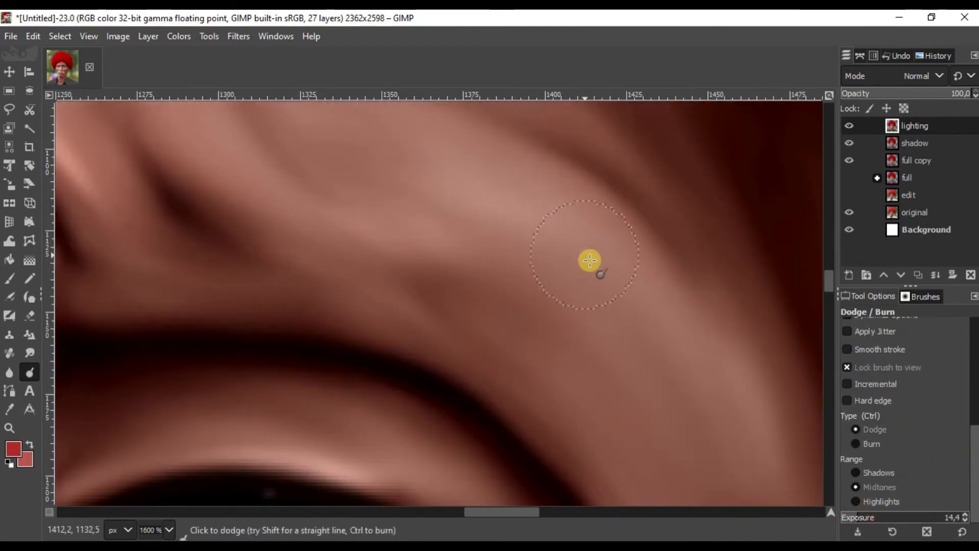
{"action": "scroll", "coordinate": [946, 426], "scroll_direction": "up", "scroll_amount": 5}
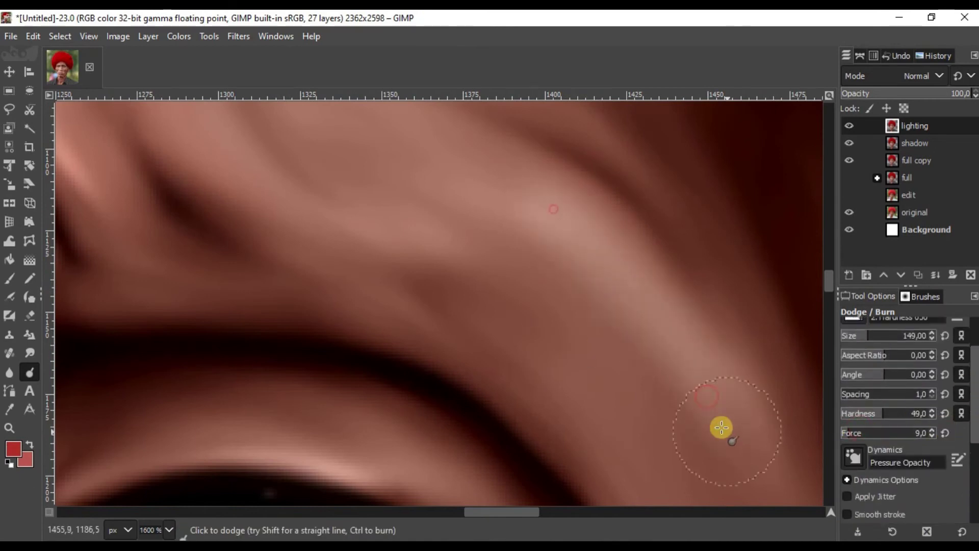
{"action": "scroll", "coordinate": [721, 426], "scroll_direction": "down", "scroll_amount": 1}
{"action": "scroll", "coordinate": [903, 349], "scroll_direction": "up", "scroll_amount": 3}
Set the brush size to 67 and dodge the curved folds above the right brow.
{"action": "left_click_drag", "start_coordinate": [578, 295], "coordinate": [668, 357]}
{"action": "left_click_drag", "start_coordinate": [546, 268], "coordinate": [587, 254]}
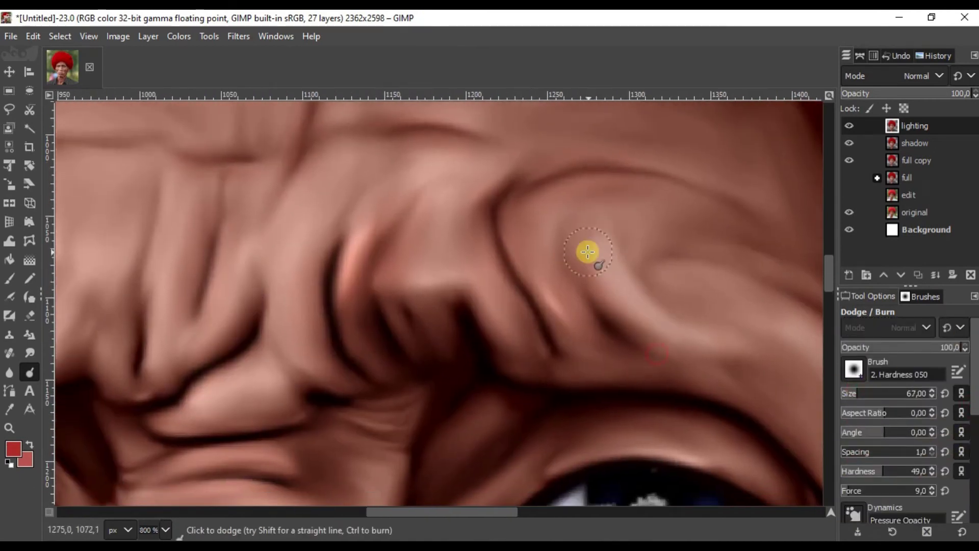
{"action": "left_click_drag", "start_coordinate": [529, 238], "coordinate": [531, 338]}
{"action": "left_click_drag", "start_coordinate": [479, 271], "coordinate": [514, 341]}
{"action": "left_click_drag", "start_coordinate": [448, 196], "coordinate": [442, 270]}
{"action": "left_click_drag", "start_coordinate": [385, 196], "coordinate": [490, 175]}
{"action": "left_click_drag", "start_coordinate": [490, 176], "coordinate": [484, 236]}
Dodge the raised frown folds between the two brows.
{"action": "mouse_move", "coordinate": [466, 203]}
{"action": "left_mouse_down"}
{"action": "mouse_move", "coordinate": [461, 317]}
{"action": "mouse_move", "coordinate": [473, 334]}
{"action": "left_mouse_up"}
{"action": "left_click_drag", "start_coordinate": [414, 183], "coordinate": [468, 213]}
{"action": "left_click_drag", "start_coordinate": [458, 255], "coordinate": [495, 375]}
{"action": "left_click_drag", "start_coordinate": [413, 295], "coordinate": [477, 295]}
{"action": "mouse_move", "coordinate": [467, 305]}
{"action": "left_mouse_down"}
{"action": "mouse_move", "coordinate": [418, 349]}
{"action": "mouse_move", "coordinate": [409, 236]}
{"action": "left_mouse_up"}
{"action": "mouse_move", "coordinate": [406, 216]}
{"action": "left_mouse_down"}
{"action": "mouse_move", "coordinate": [389, 334]}
{"action": "mouse_move", "coordinate": [465, 261]}
{"action": "left_mouse_up"}
{"action": "left_click_drag", "start_coordinate": [353, 330], "coordinate": [424, 313]}
Dodge the skin bulges and the brow ridge above the left eye.
{"action": "left_click_drag", "start_coordinate": [414, 351], "coordinate": [414, 290]}
{"action": "left_click_drag", "start_coordinate": [334, 352], "coordinate": [337, 300]}
{"action": "left_click_drag", "start_coordinate": [320, 270], "coordinate": [401, 277]}
{"action": "left_click_drag", "start_coordinate": [338, 353], "coordinate": [377, 313]}
{"action": "left_click_drag", "start_coordinate": [243, 335], "coordinate": [353, 328]}
{"action": "mouse_move", "coordinate": [393, 298]}
{"action": "left_mouse_down"}
{"action": "mouse_move", "coordinate": [234, 403]}
{"action": "mouse_move", "coordinate": [201, 457]}
{"action": "left_mouse_up"}
{"action": "left_click_drag", "start_coordinate": [480, 430], "coordinate": [520, 304]}
Dodge the upper eyelid and the outer-corner folds of the left eye.
{"action": "scroll", "coordinate": [519, 304], "scroll_direction": "up", "scroll_amount": 1}
{"action": "left_click_drag", "start_coordinate": [246, 335], "coordinate": [352, 280]}
{"action": "left_click_drag", "start_coordinate": [354, 277], "coordinate": [283, 311]}
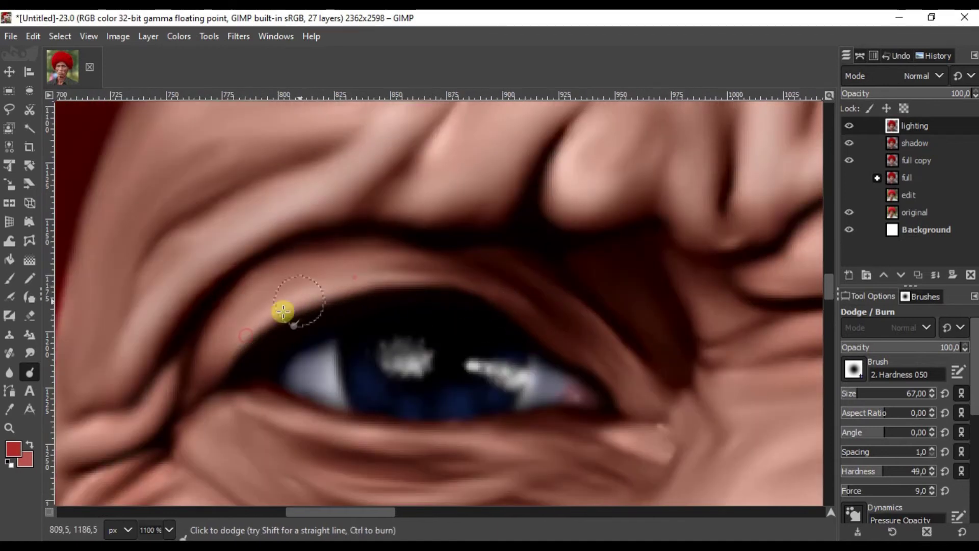
{"action": "left_click_drag", "start_coordinate": [421, 365], "coordinate": [427, 368]}
{"action": "mouse_move", "coordinate": [261, 300]}
{"action": "left_mouse_down"}
{"action": "mouse_move", "coordinate": [349, 343]}
{"action": "mouse_move", "coordinate": [347, 216]}
{"action": "left_mouse_up"}
Dodge the raised folds of the bag beneath the left eye.
{"action": "left_click_drag", "start_coordinate": [601, 360], "coordinate": [361, 343]}
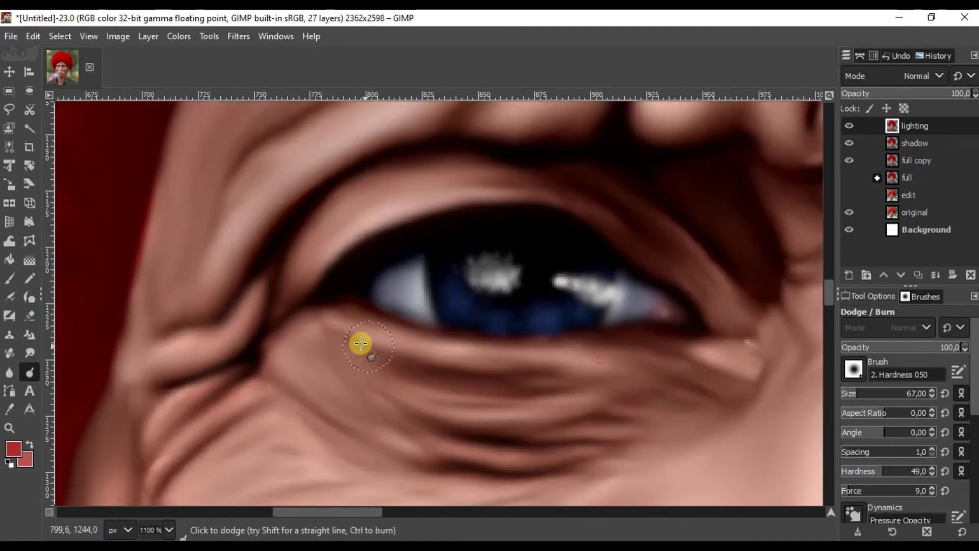
{"action": "left_click_drag", "start_coordinate": [544, 408], "coordinate": [426, 406]}
{"action": "mouse_move", "coordinate": [451, 453]}
{"action": "left_mouse_down"}
{"action": "mouse_move", "coordinate": [509, 376]}
{"action": "mouse_move", "coordinate": [635, 369]}
{"action": "left_mouse_up"}
{"action": "scroll", "coordinate": [512, 376], "scroll_direction": "up", "scroll_amount": 1}
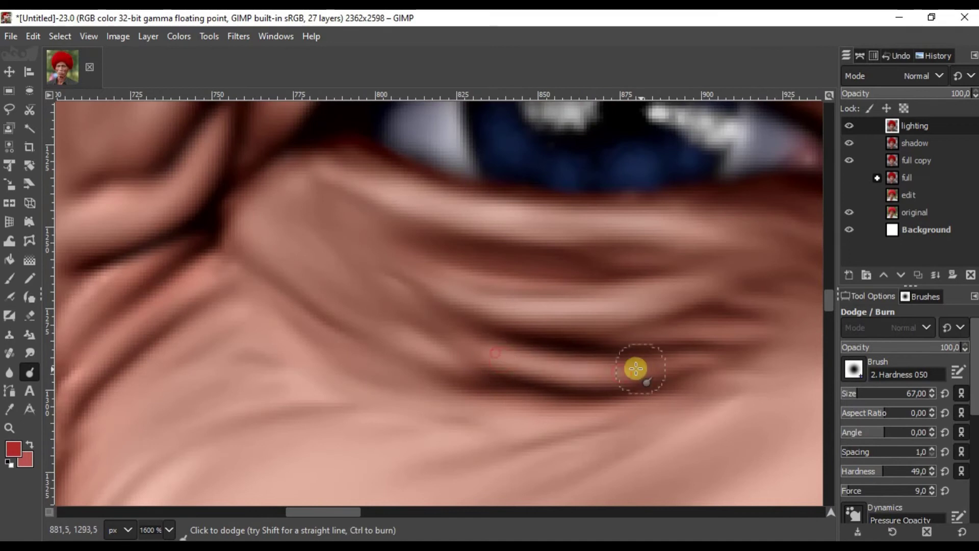
Dodge the right side of the nose bridge and the inner socket of the right eye.
{"action": "scroll", "coordinate": [582, 313], "scroll_direction": "down", "scroll_amount": 3}
{"action": "scroll", "coordinate": [642, 273], "scroll_direction": "up", "scroll_amount": 2}
{"action": "mouse_move", "coordinate": [651, 286]}
{"action": "left_mouse_down"}
{"action": "mouse_move", "coordinate": [673, 193]}
{"action": "mouse_move", "coordinate": [672, 255]}
{"action": "left_mouse_up"}
{"action": "left_click_drag", "start_coordinate": [762, 173], "coordinate": [589, 279]}
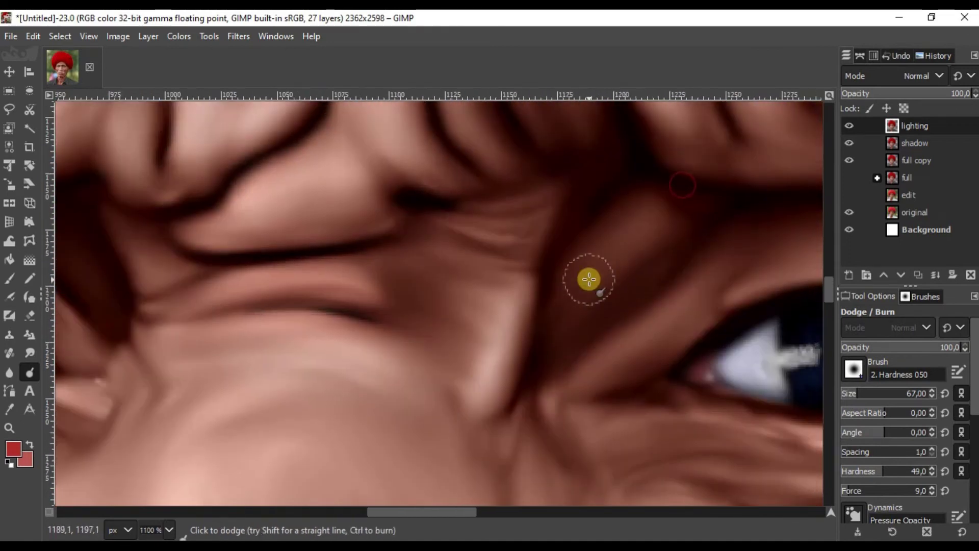
Dodge the upper eyelid of the right eye along the lash line.
{"action": "left_click_drag", "start_coordinate": [769, 284], "coordinate": [610, 322]}
{"action": "left_click_drag", "start_coordinate": [706, 307], "coordinate": [773, 326]}
{"action": "left_click_drag", "start_coordinate": [788, 311], "coordinate": [628, 320]}
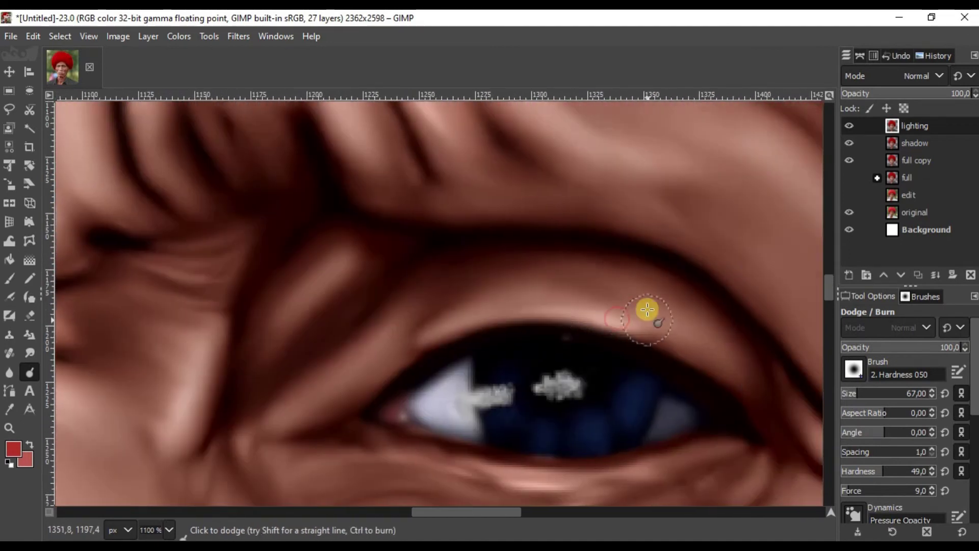
Dodge the lower lid and the raised bag folds beneath the right eye.
{"action": "left_click_drag", "start_coordinate": [657, 387], "coordinate": [692, 309]}
{"action": "left_click_drag", "start_coordinate": [498, 460], "coordinate": [556, 383]}
{"action": "scroll", "coordinate": [556, 382], "scroll_direction": "up", "scroll_amount": 1}
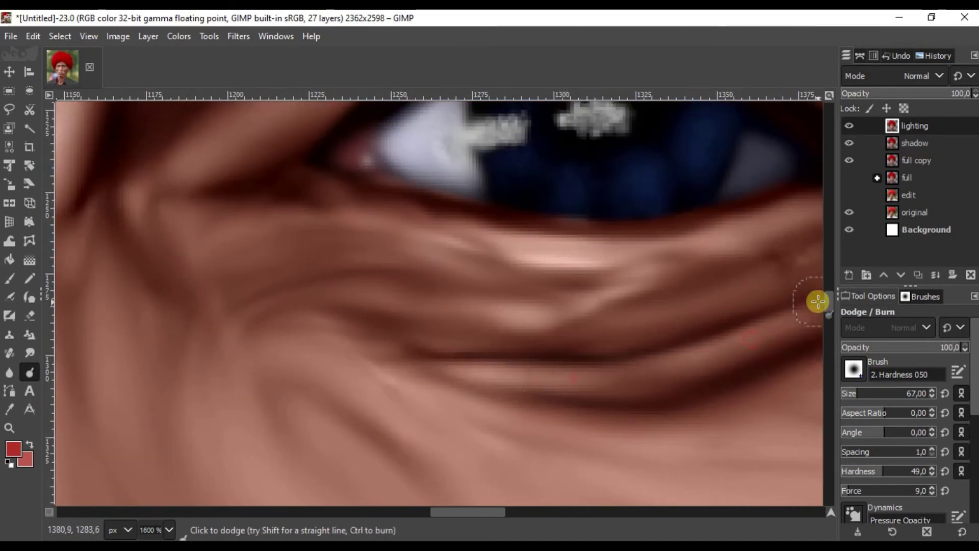
{"action": "scroll", "coordinate": [606, 393], "scroll_direction": "down", "scroll_amount": 1}
{"action": "left_click_drag", "start_coordinate": [627, 362], "coordinate": [726, 334]}
Dodge the raised fold between the nose bridge and the right eye's inner corner once more.
{"action": "left_click_drag", "start_coordinate": [510, 250], "coordinate": [502, 370]}
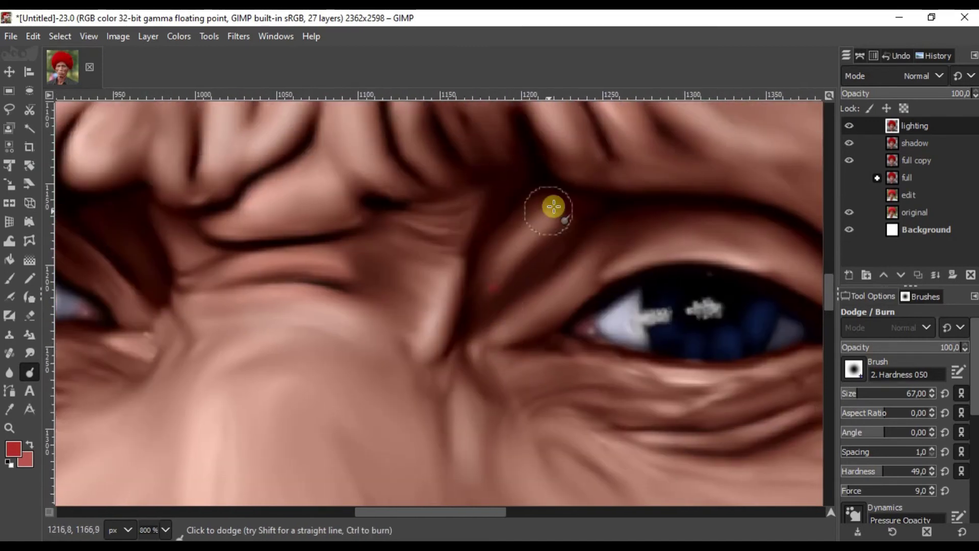
{"action": "left_click_drag", "start_coordinate": [552, 207], "coordinate": [715, 300]}
{"action": "scroll", "coordinate": [459, 280], "scroll_direction": "up", "scroll_amount": 1}
{"action": "left_click_drag", "start_coordinate": [452, 281], "coordinate": [492, 287]}
Dodge the left nostril wing and the lower part of the nose.
{"action": "scroll", "coordinate": [542, 297], "scroll_direction": "down", "scroll_amount": 4}
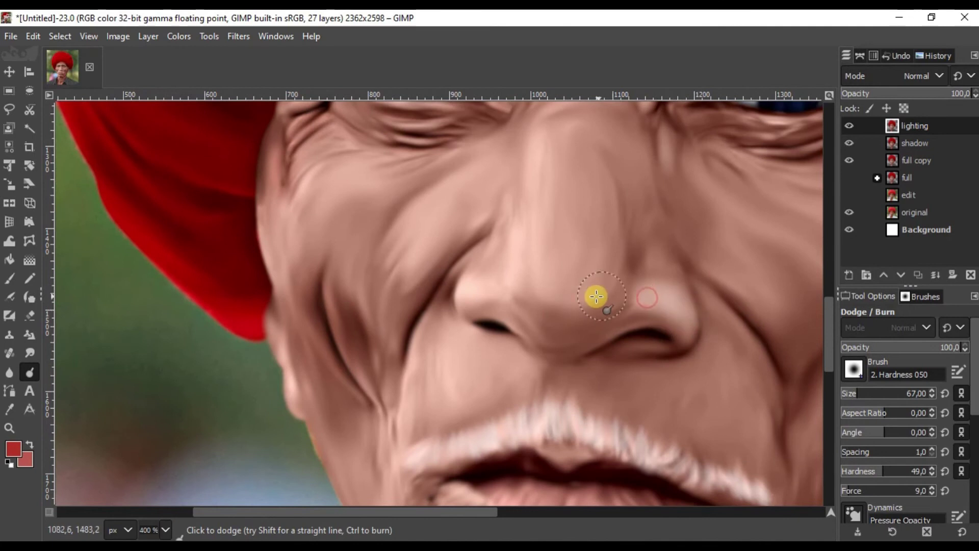
{"action": "scroll", "coordinate": [596, 296], "scroll_direction": "down", "scroll_amount": 1}
{"action": "scroll", "coordinate": [512, 303], "scroll_direction": "up", "scroll_amount": 3}
{"action": "left_click_drag", "start_coordinate": [505, 274], "coordinate": [454, 277]}
{"action": "scroll", "coordinate": [510, 230], "scroll_direction": "down", "scroll_amount": 3}
{"action": "scroll", "coordinate": [590, 341], "scroll_direction": "up", "scroll_amount": 2}
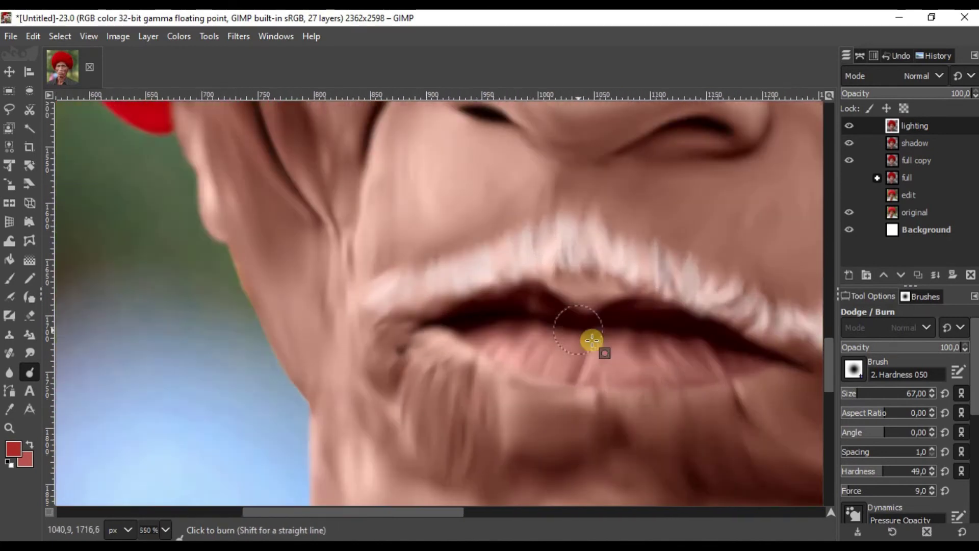
Dodge the vertical ridges between the creases of the lower lip.
{"action": "scroll", "coordinate": [590, 345], "scroll_direction": "up", "scroll_amount": 3}
{"action": "left_click_drag", "start_coordinate": [583, 356], "coordinate": [604, 387]}
{"action": "left_click_drag", "start_coordinate": [409, 314], "coordinate": [539, 254]}
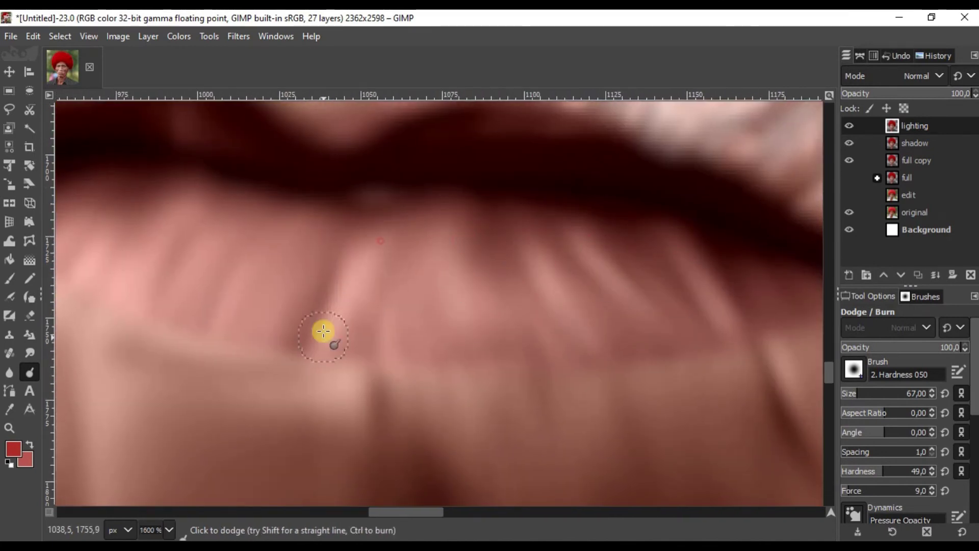
{"action": "left_click_drag", "start_coordinate": [324, 331], "coordinate": [477, 267]}
{"action": "scroll", "coordinate": [455, 291], "scroll_direction": "down", "scroll_amount": 5}
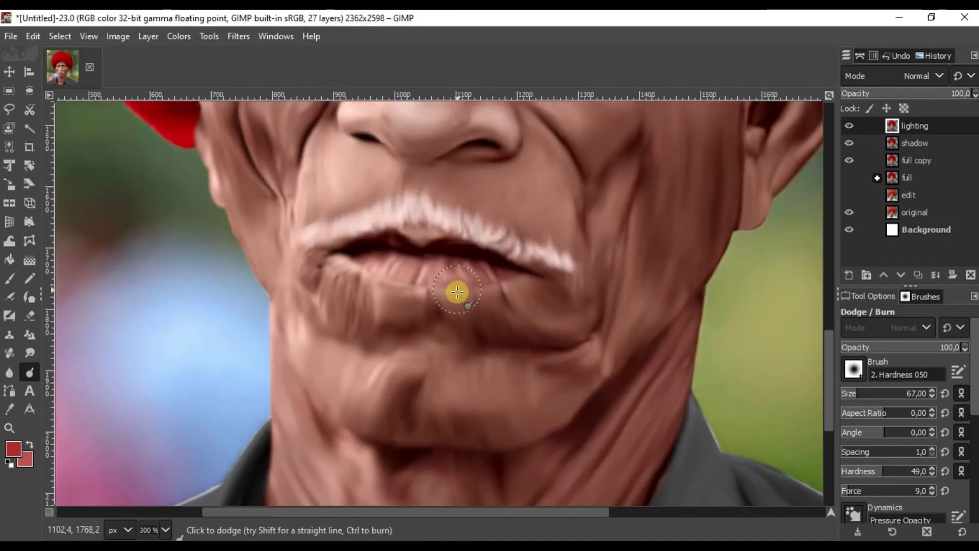
Dodge the thin raised ridge along the deep crease on the left cheek.
{"action": "scroll", "coordinate": [531, 304], "scroll_direction": "up", "scroll_amount": 1}
{"action": "scroll", "coordinate": [675, 234], "scroll_direction": "up", "scroll_amount": 1}
{"action": "scroll", "coordinate": [625, 367], "scroll_direction": "up", "scroll_amount": 1}
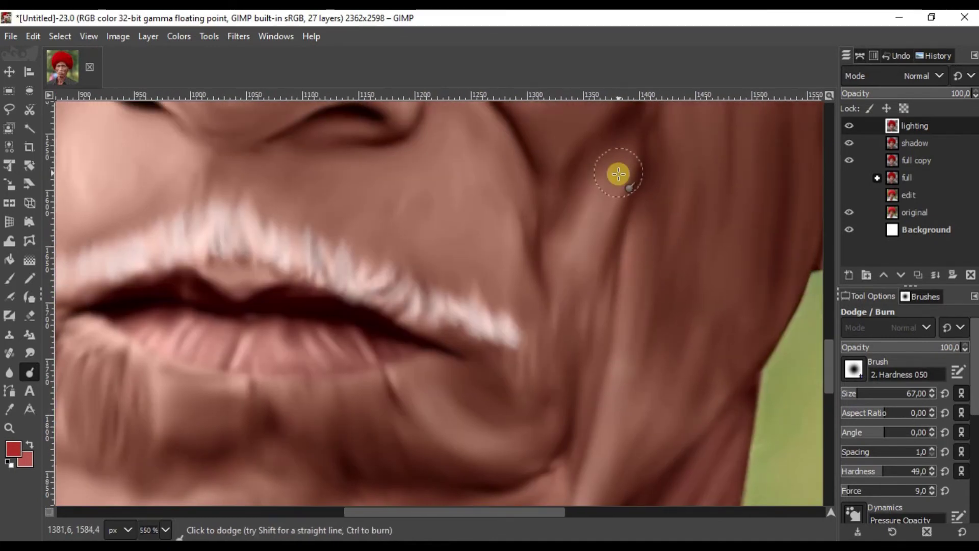
{"action": "scroll", "coordinate": [597, 225], "scroll_direction": "up", "scroll_amount": 5}
{"action": "scroll", "coordinate": [446, 243], "scroll_direction": "left", "scroll_amount": 6}
{"action": "scroll", "coordinate": [472, 366], "scroll_direction": "up", "scroll_amount": 2}
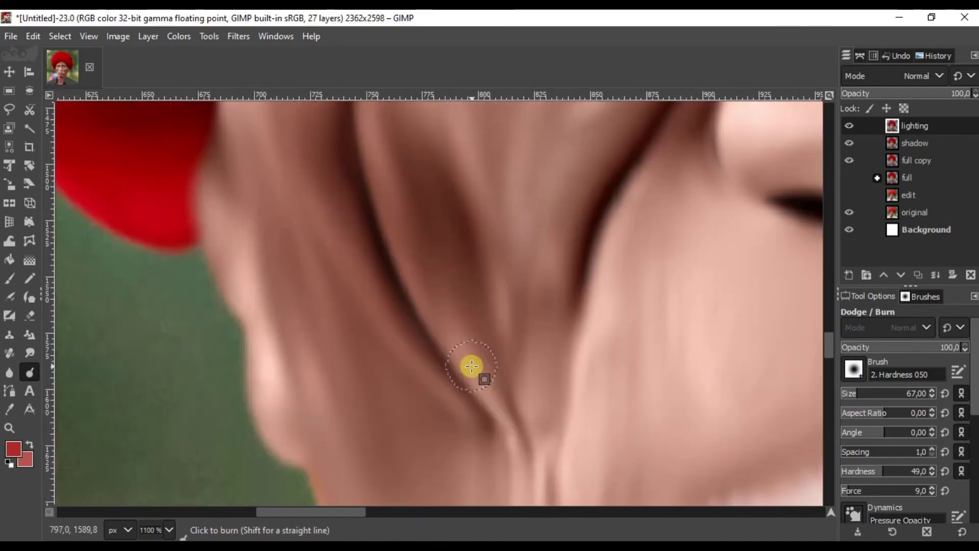
{"action": "left_click_drag", "start_coordinate": [504, 499], "coordinate": [463, 332]}
{"action": "scroll", "coordinate": [498, 335], "scroll_direction": "down", "scroll_amount": 2}
Dodge the left jaw beside the mouth corner and the raised left part of the chin.
{"action": "left_click_drag", "start_coordinate": [617, 426], "coordinate": [597, 225]}
{"action": "left_click_drag", "start_coordinate": [495, 283], "coordinate": [391, 199]}
{"action": "left_click_drag", "start_coordinate": [549, 319], "coordinate": [508, 340]}
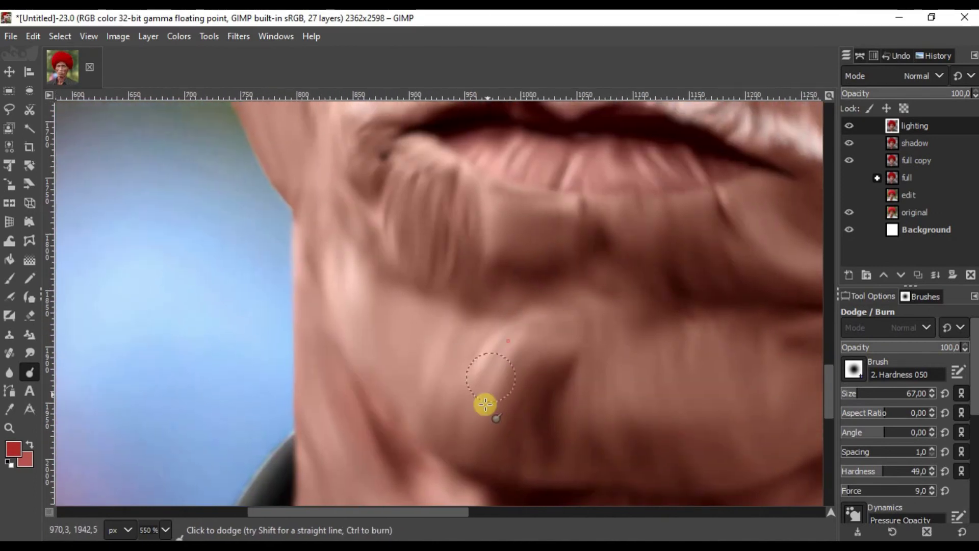
{"action": "scroll", "coordinate": [602, 417], "scroll_direction": "down", "scroll_amount": 8}
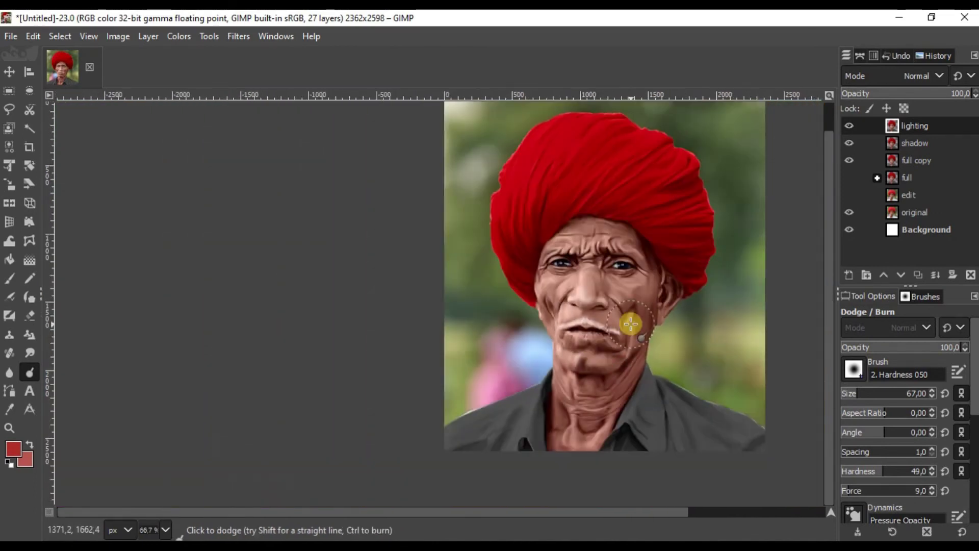
Dodge the raised vertical fold on the right cheek beside the mouth.
{"action": "scroll", "coordinate": [616, 194], "scroll_direction": "up", "scroll_amount": 7}
{"action": "scroll", "coordinate": [616, 194], "scroll_direction": "up", "scroll_amount": 1}
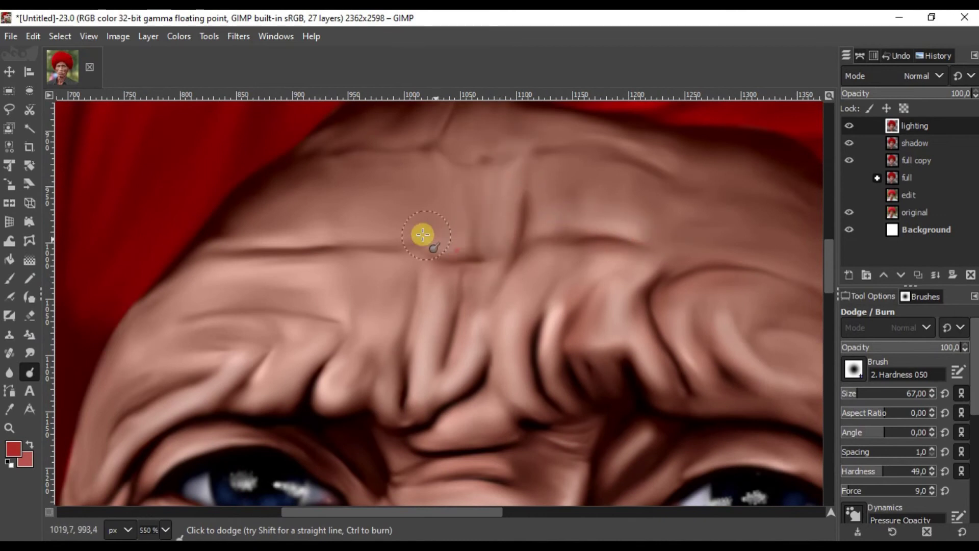
{"action": "scroll", "coordinate": [444, 196], "scroll_direction": "down", "scroll_amount": 2}
{"action": "scroll", "coordinate": [511, 245], "scroll_direction": "down", "scroll_amount": 2}
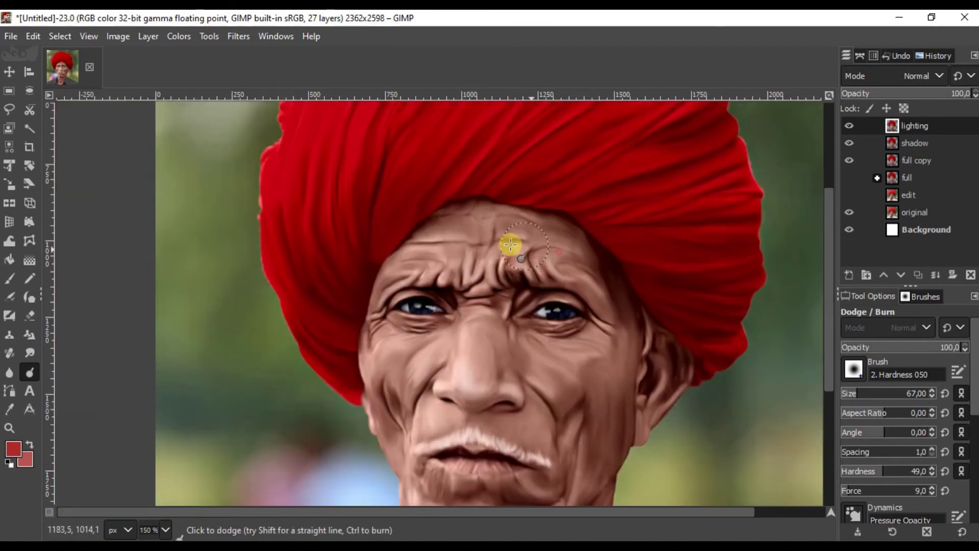
{"action": "scroll", "coordinate": [532, 296], "scroll_direction": "down", "scroll_amount": 3}
{"action": "scroll", "coordinate": [437, 313], "scroll_direction": "up", "scroll_amount": 7}
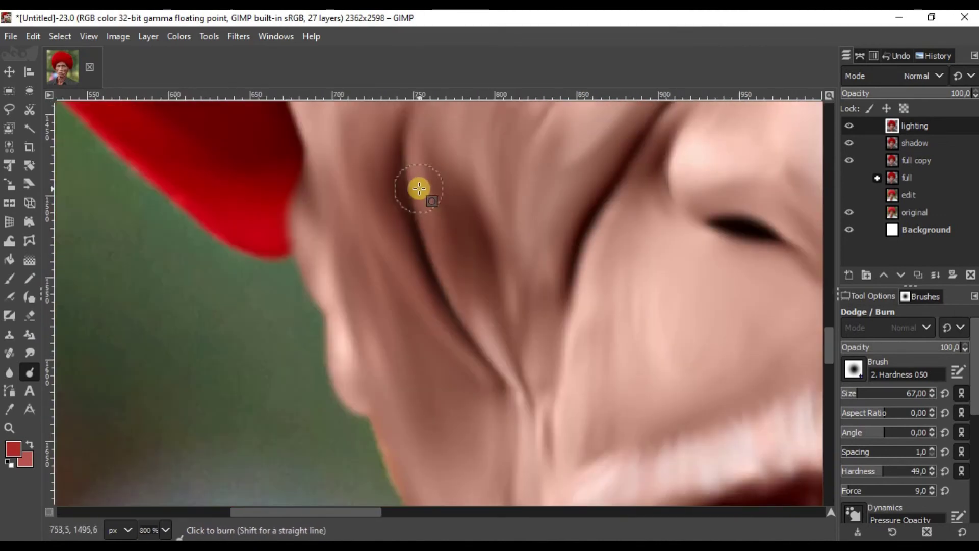
{"action": "scroll", "coordinate": [398, 288], "scroll_direction": "down", "scroll_amount": 5}
{"action": "scroll", "coordinate": [663, 306], "scroll_direction": "up", "scroll_amount": 3}
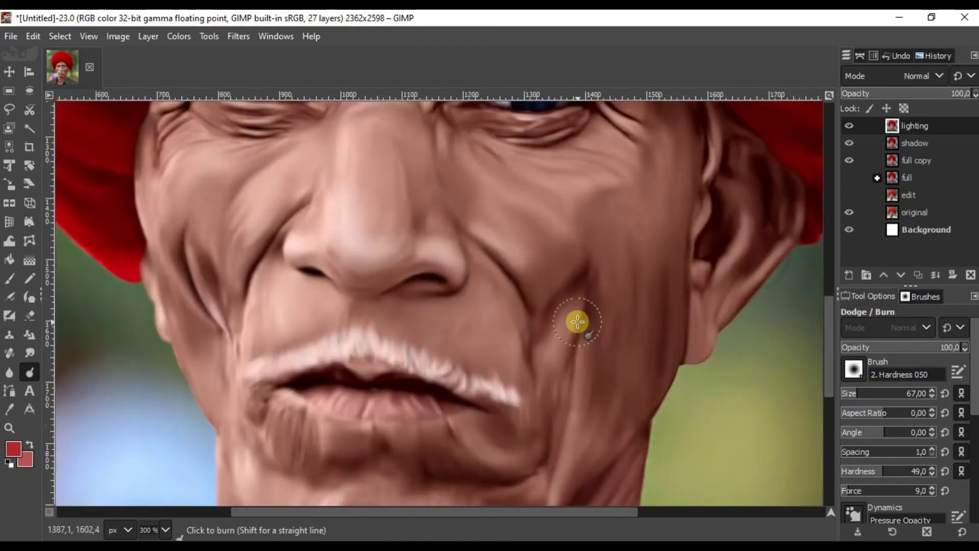
{"action": "scroll", "coordinate": [580, 311], "scroll_direction": "down", "scroll_amount": 1}
{"action": "left_click_drag", "start_coordinate": [583, 297], "coordinate": [589, 354]}
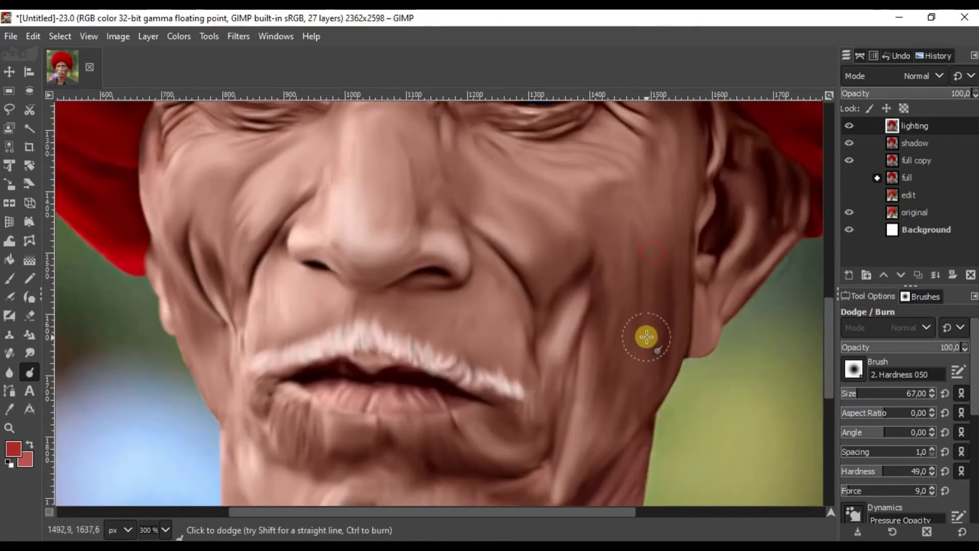
Dodge the central ridge of the throat and the horizontal skin fold across the neck.
{"action": "scroll", "coordinate": [647, 337], "scroll_direction": "down", "scroll_amount": 5}
{"action": "scroll", "coordinate": [561, 316], "scroll_direction": "up", "scroll_amount": 5}
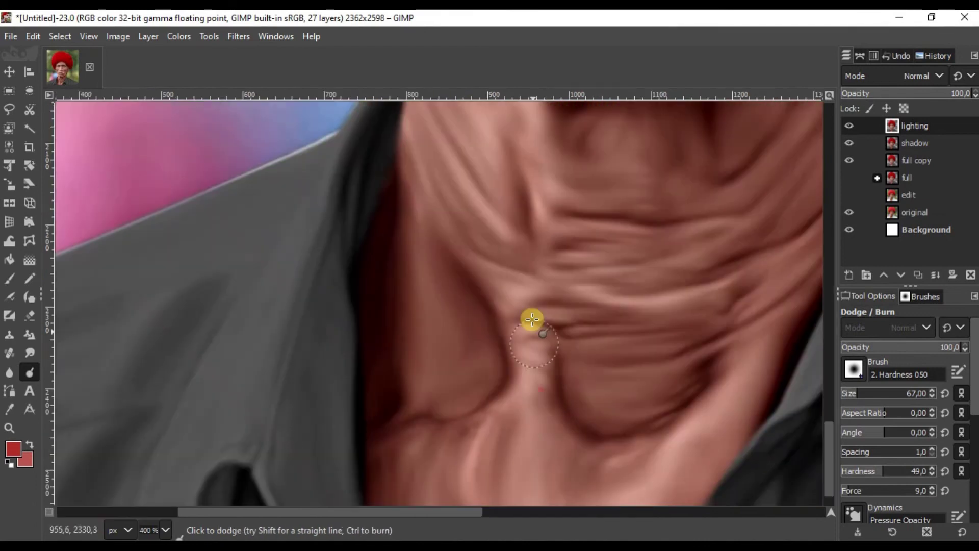
{"action": "left_click_drag", "start_coordinate": [532, 319], "coordinate": [528, 436]}
{"action": "scroll", "coordinate": [540, 398], "scroll_direction": "up", "scroll_amount": 2}
{"action": "left_click_drag", "start_coordinate": [599, 369], "coordinate": [729, 360]}
{"action": "scroll", "coordinate": [611, 347], "scroll_direction": "down", "scroll_amount": 2}
Dodge the right neck tendon down to the collarbone and the skin along the neck's left side.
{"action": "left_click_drag", "start_coordinate": [703, 157], "coordinate": [579, 377]}
{"action": "scroll", "coordinate": [653, 285], "scroll_direction": "down", "scroll_amount": 3}
{"action": "scroll", "coordinate": [630, 336], "scroll_direction": "up", "scroll_amount": 3}
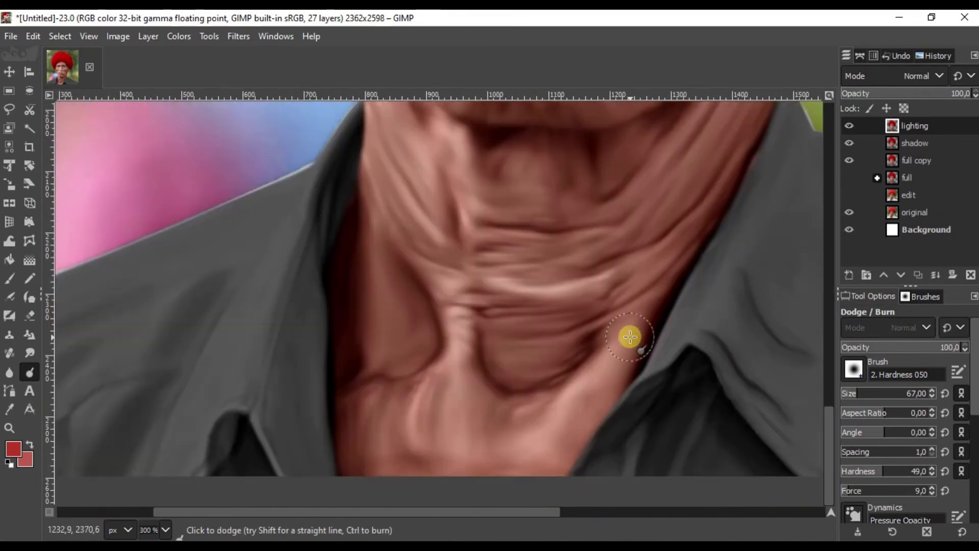
{"action": "left_click_drag", "start_coordinate": [380, 357], "coordinate": [374, 147]}
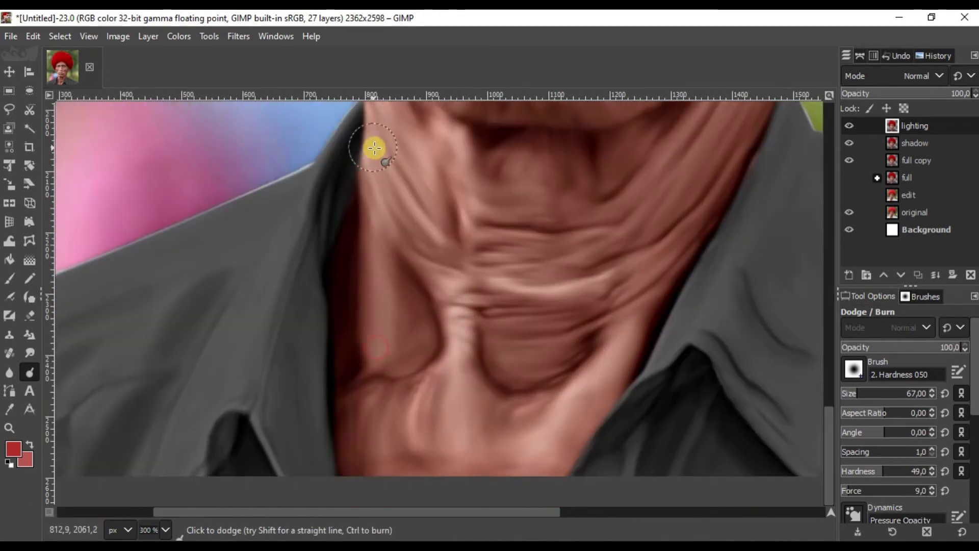
{"action": "scroll", "coordinate": [638, 278], "scroll_direction": "down", "scroll_amount": 4}
Dodge the fabric folds on the shirt's left side near the collar, and set the tool opacity to 33.5.
{"action": "scroll", "coordinate": [494, 330], "scroll_direction": "up", "scroll_amount": 4}
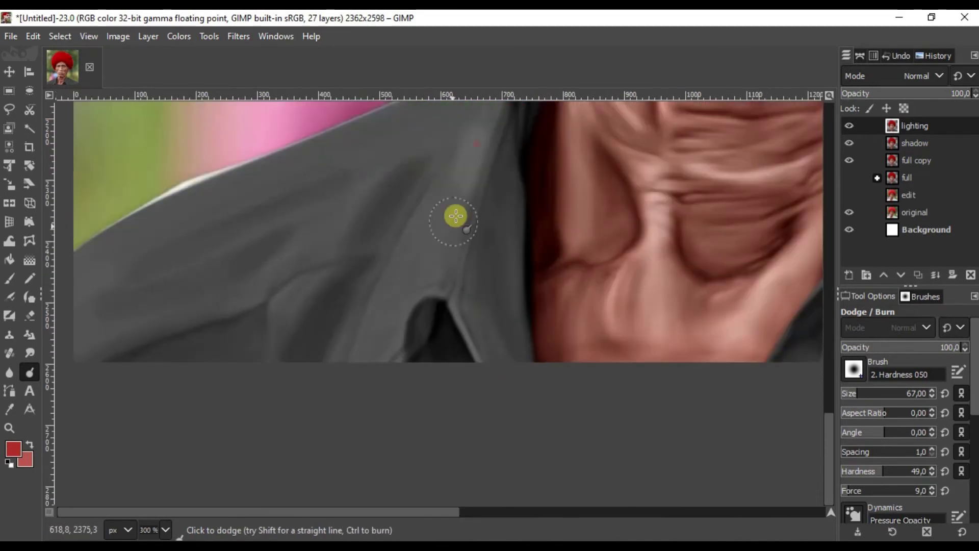
{"action": "left_click_drag", "start_coordinate": [455, 216], "coordinate": [432, 299]}
{"action": "left_click_drag", "start_coordinate": [475, 289], "coordinate": [563, 321]}
{"action": "scroll", "coordinate": [449, 249], "scroll_direction": "down", "scroll_amount": 2}
{"action": "left_click", "coordinate": [882, 347]}
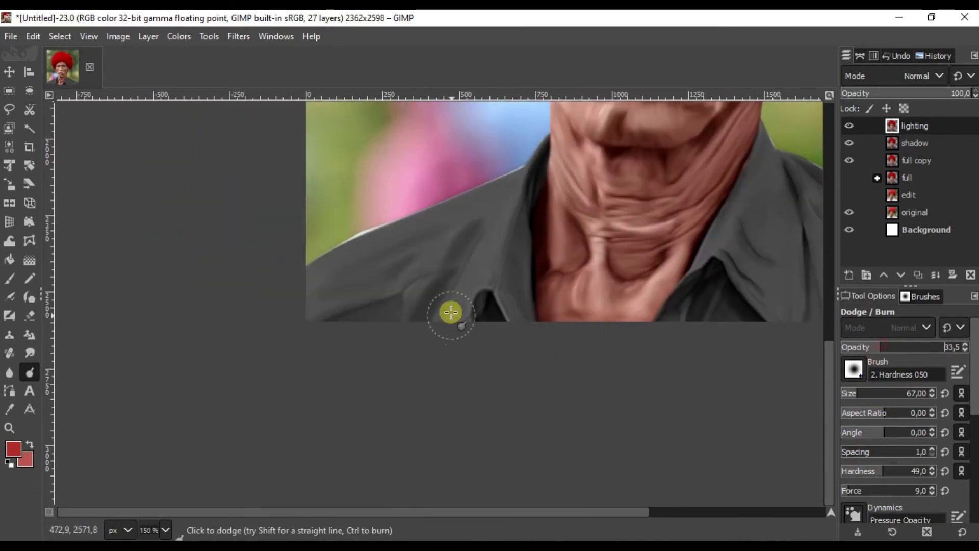
Examine the whole portrait, the moustache and the lips to judge the highlights painted so far.
{"action": "scroll", "coordinate": [493, 195], "scroll_direction": "up", "scroll_amount": 1}
{"action": "scroll", "coordinate": [462, 235], "scroll_direction": "up", "scroll_amount": 2}
{"action": "scroll", "coordinate": [466, 234], "scroll_direction": "down", "scroll_amount": 1}
{"action": "scroll", "coordinate": [586, 209], "scroll_direction": "up", "scroll_amount": 6}
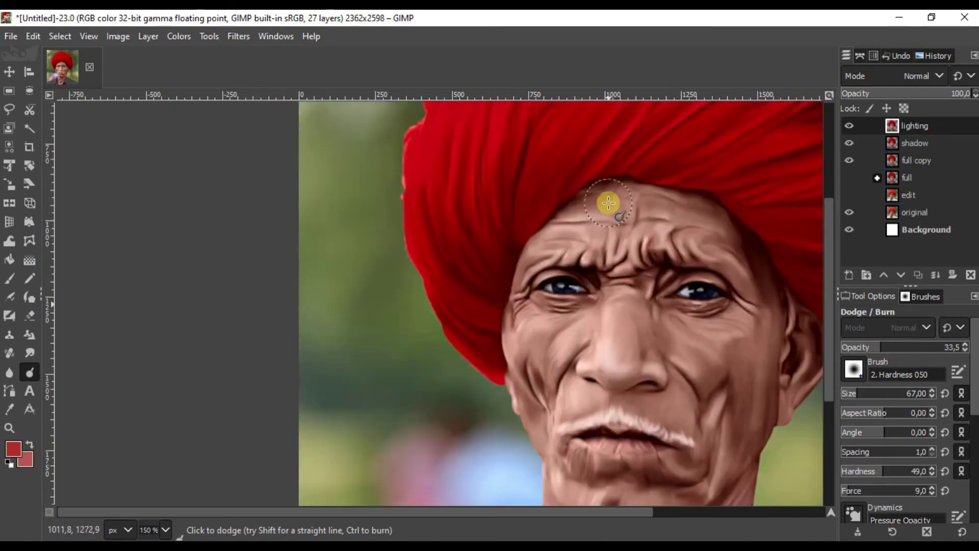
{"action": "scroll", "coordinate": [603, 219], "scroll_direction": "down", "scroll_amount": 2}
{"action": "scroll", "coordinate": [510, 286], "scroll_direction": "up", "scroll_amount": 2}
{"action": "scroll", "coordinate": [519, 292], "scroll_direction": "right", "scroll_amount": 3}
{"action": "scroll", "coordinate": [492, 398], "scroll_direction": "up", "scroll_amount": 1}
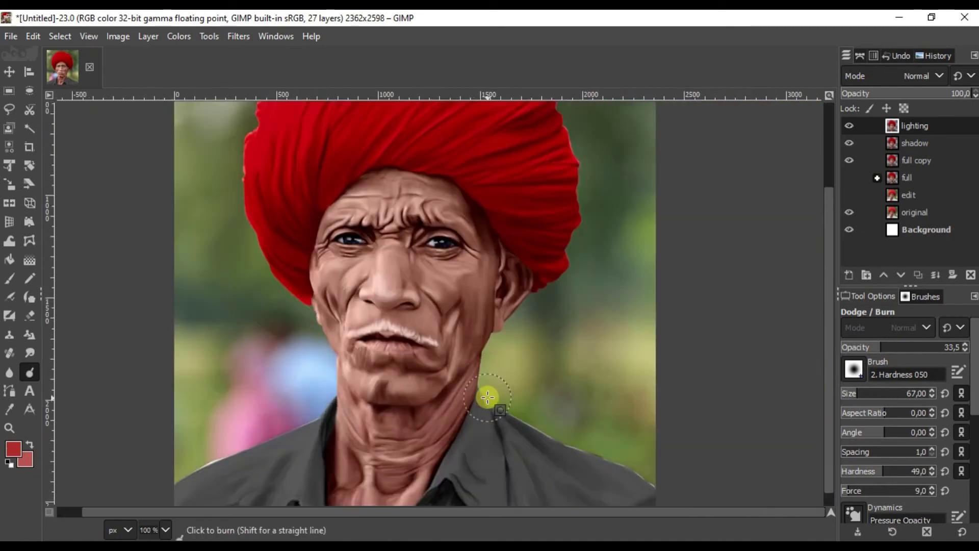
{"action": "scroll", "coordinate": [341, 356], "scroll_direction": "up", "scroll_amount": 5}
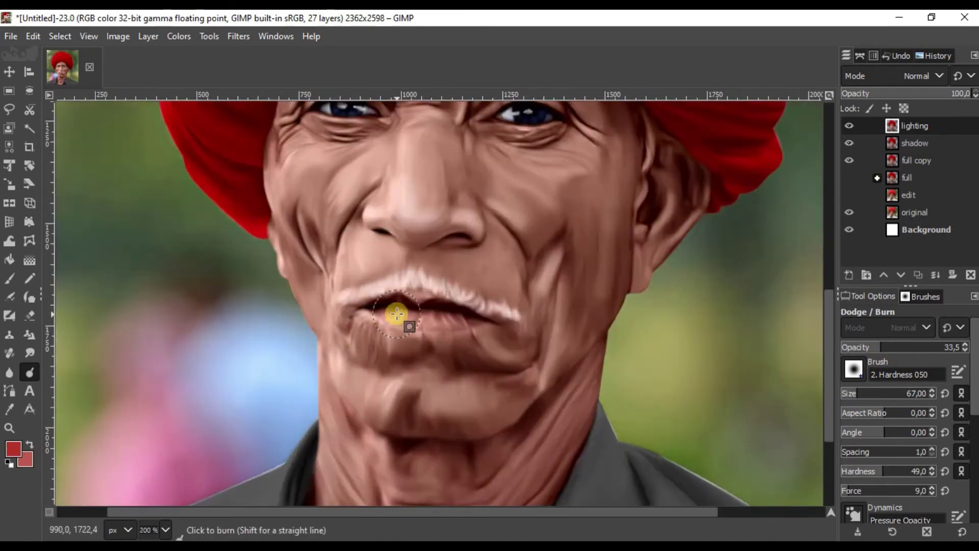
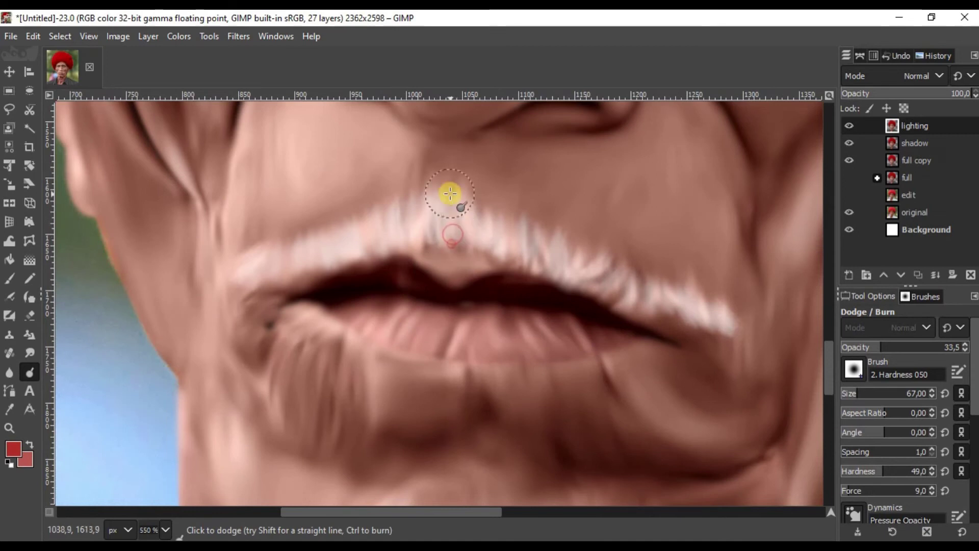
{"action": "scroll", "coordinate": [548, 255], "scroll_direction": "down", "scroll_amount": 1}
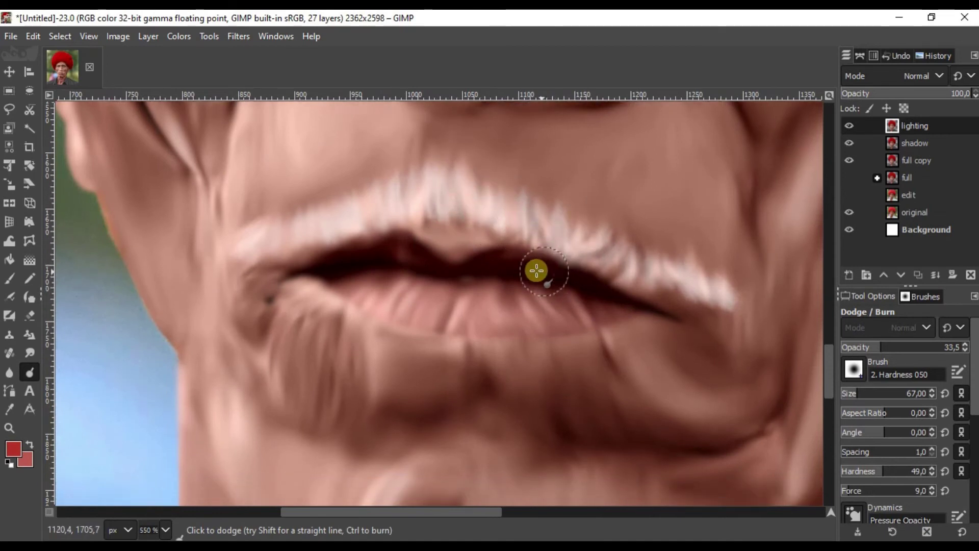
{"action": "scroll", "coordinate": [511, 263], "scroll_direction": "up", "scroll_amount": 2}
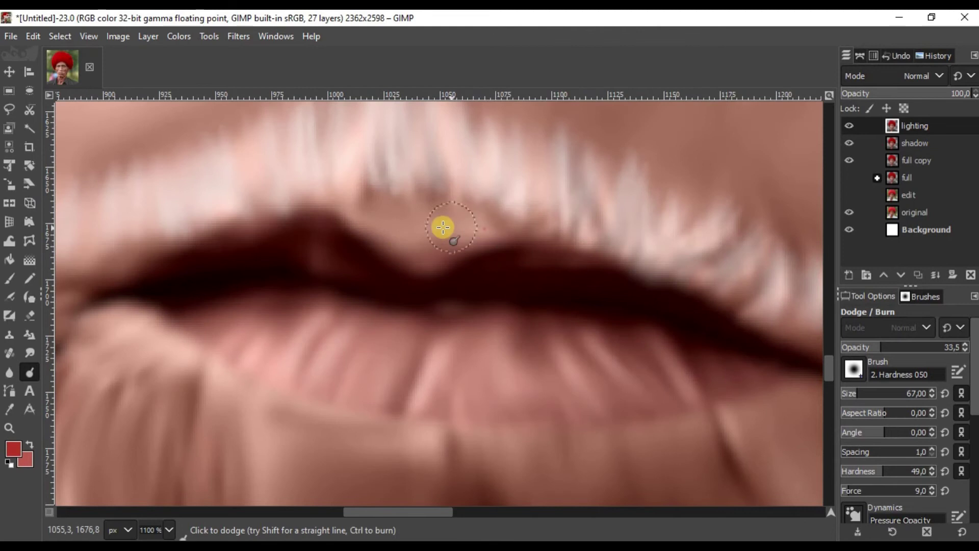
{"action": "scroll", "coordinate": [443, 227], "scroll_direction": "down", "scroll_amount": 7}
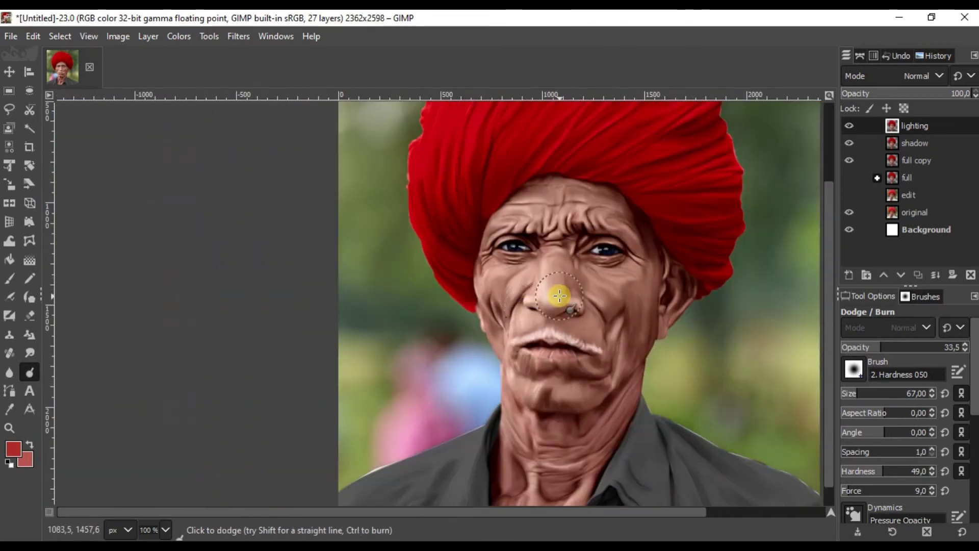
{"action": "scroll", "coordinate": [560, 296], "scroll_direction": "down", "scroll_amount": 1}
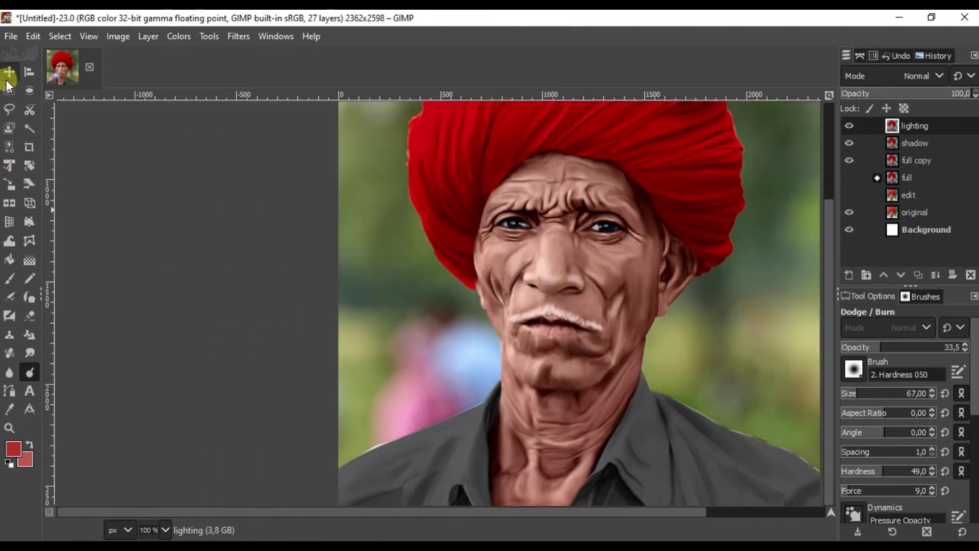
Start a path with the Paths tool from the left nostril wing along the underside of the nose to the right nostril.
{"action": "left_click", "coordinate": [10, 75]}
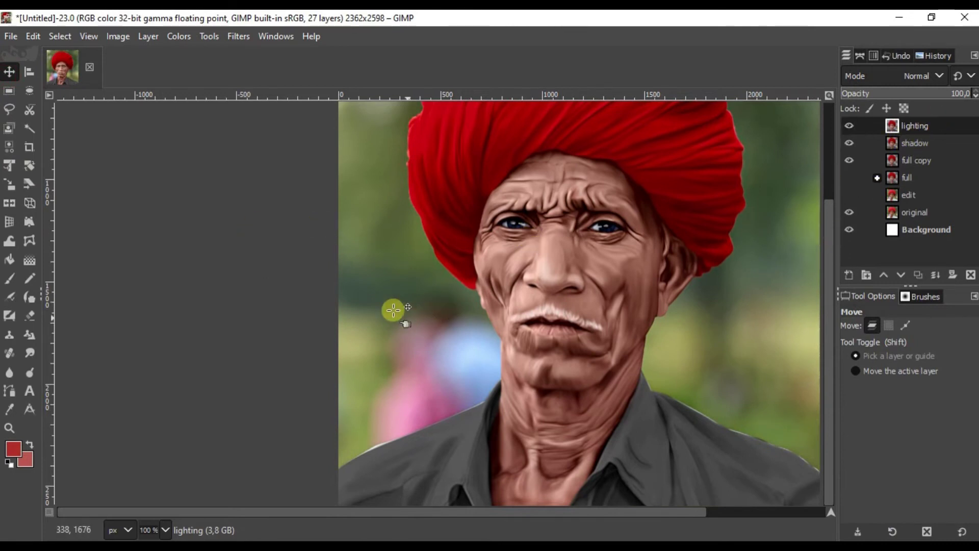
{"action": "left_click", "coordinate": [9, 391]}
{"action": "scroll", "coordinate": [515, 229], "scroll_direction": "up", "scroll_amount": 6}
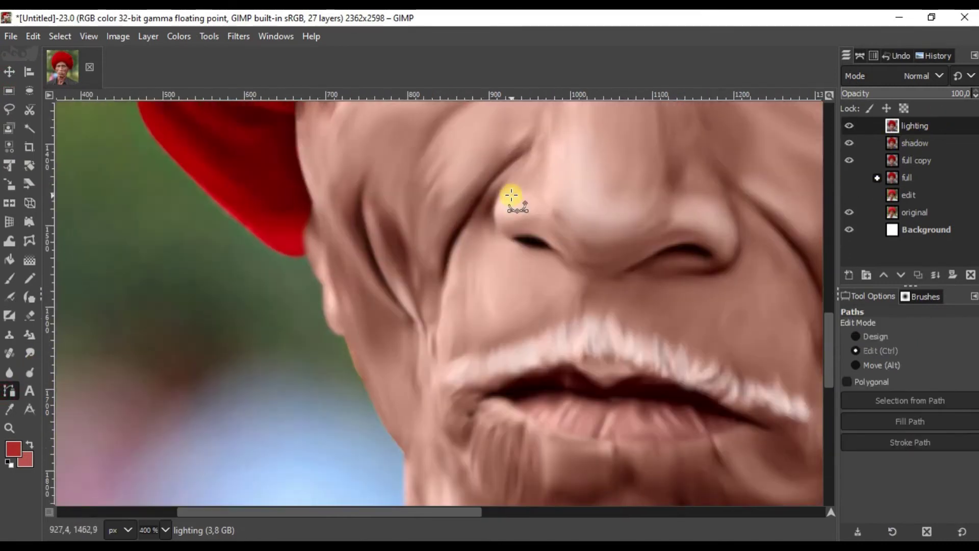
{"action": "left_click", "coordinate": [505, 161]}
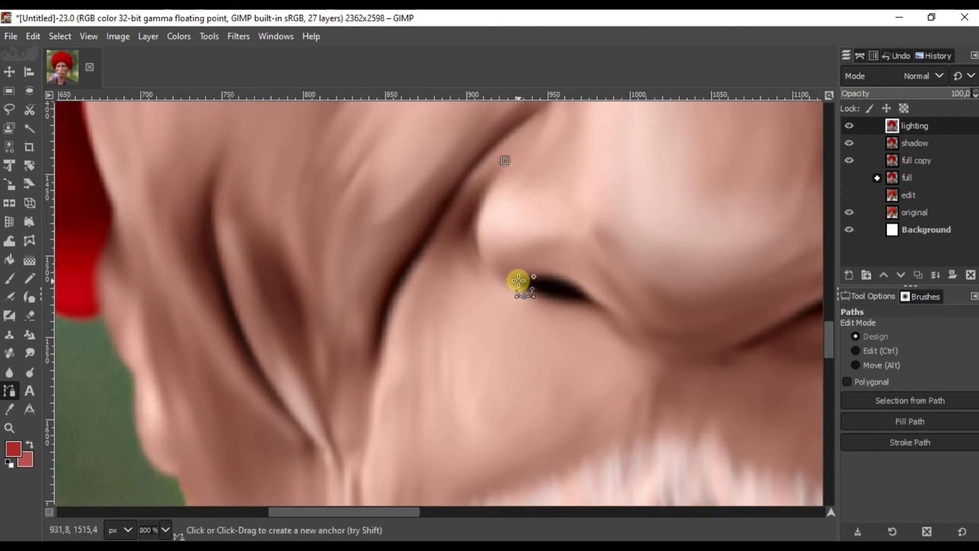
{"action": "left_click_drag", "start_coordinate": [615, 315], "coordinate": [580, 317]}
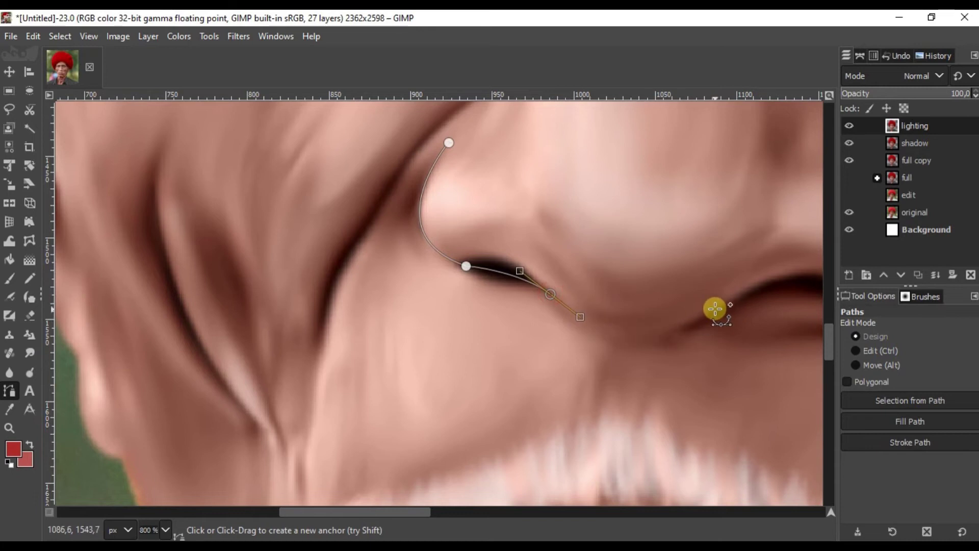
{"action": "left_click_drag", "start_coordinate": [718, 306], "coordinate": [752, 282]}
{"action": "left_click_drag", "start_coordinate": [793, 251], "coordinate": [568, 260]}
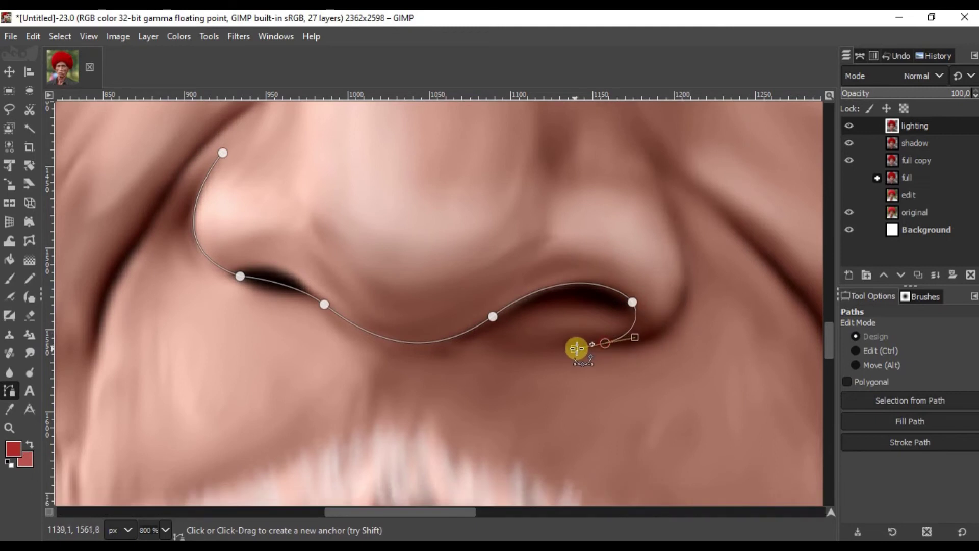
Continue the path around the right nostril wing and close it with a loop across the upper lip and left cheek.
{"action": "left_click", "coordinate": [572, 352], "text": "ctrl"}
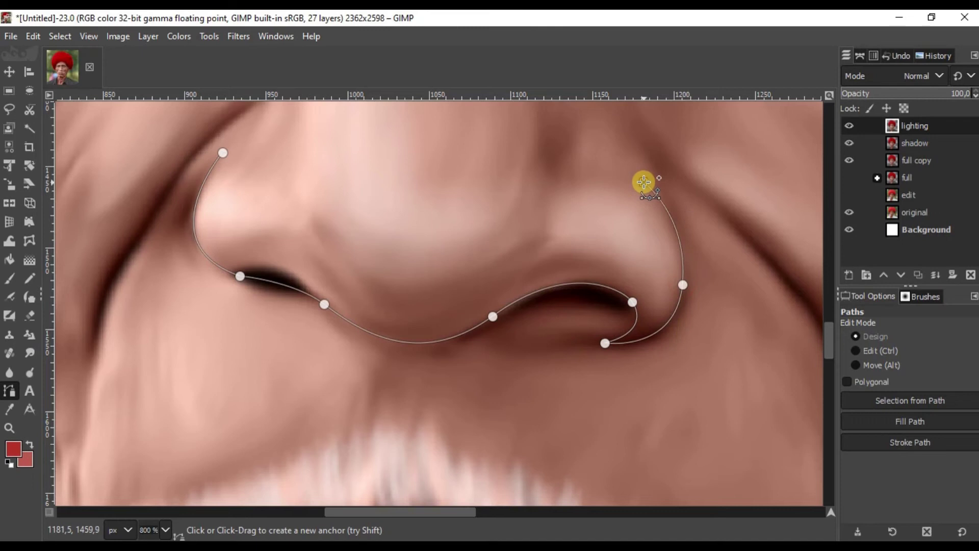
{"action": "left_click_drag", "start_coordinate": [292, 434], "coordinate": [180, 420]}
{"action": "key", "text": "space"}
{"action": "left_click_drag", "start_coordinate": [184, 321], "coordinate": [172, 241]}
{"action": "left_click_drag", "start_coordinate": [189, 186], "coordinate": [246, 152]}
{"action": "left_click", "coordinate": [321, 179], "text": "ctrl"}
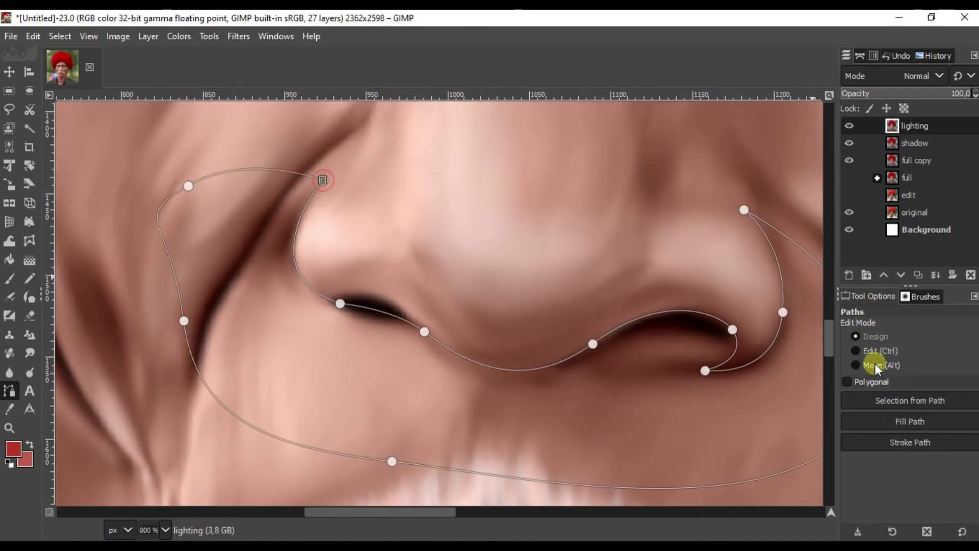
Convert the path below the nose into a selection and set the Dodge/Burn tool to Burn.
{"action": "left_click", "coordinate": [918, 400]}
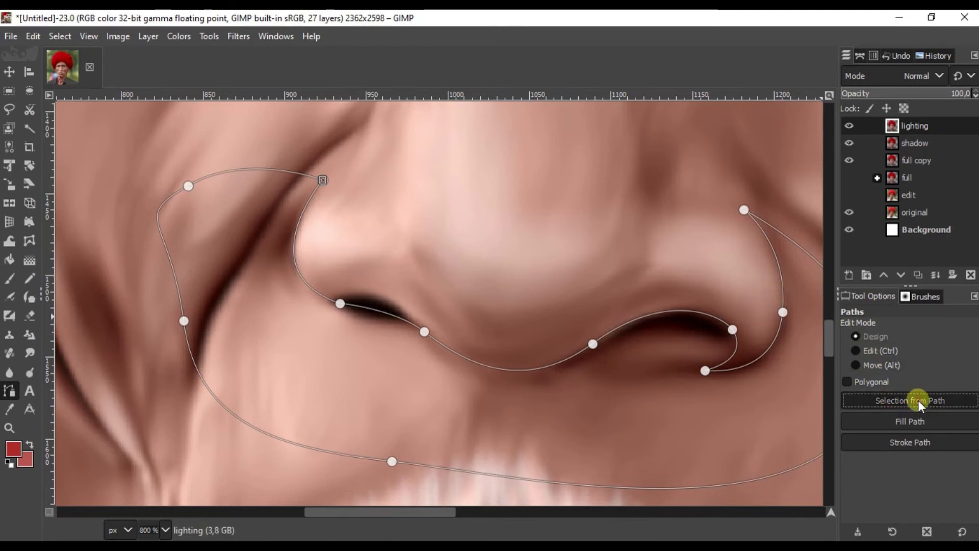
{"action": "left_click", "coordinate": [29, 372]}
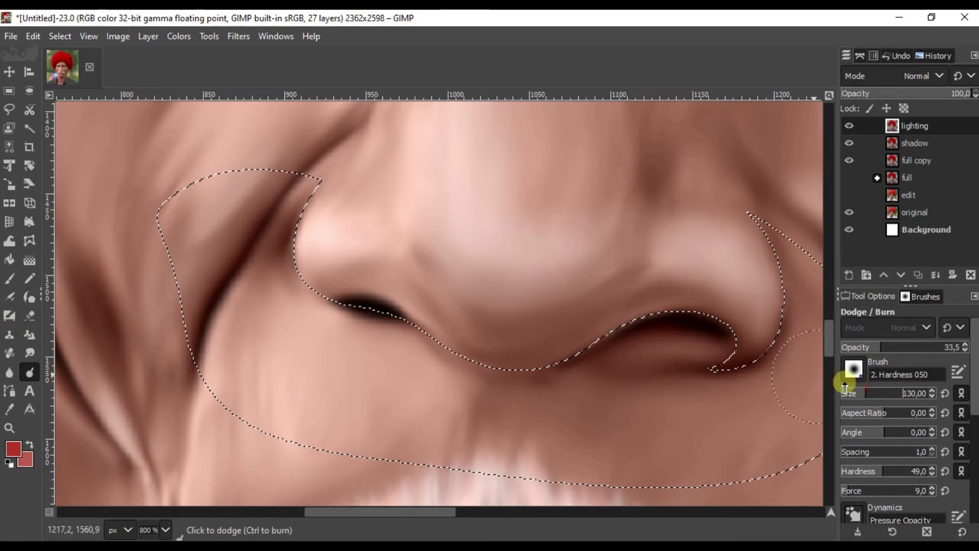
{"action": "left_click_drag", "start_coordinate": [972, 408], "coordinate": [974, 510]}
{"action": "left_click", "coordinate": [878, 449]}
{"action": "scroll", "coordinate": [302, 248], "scroll_direction": "up", "scroll_amount": 1}
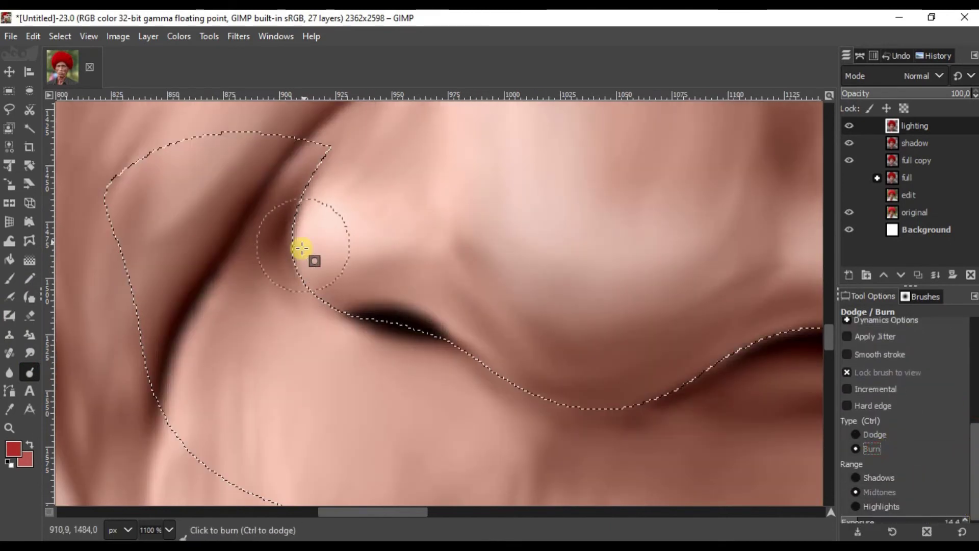
Burn the crease along the left nostril wing inside the selection, raising the exposure to 33.5.
{"action": "left_click_drag", "start_coordinate": [309, 290], "coordinate": [335, 307]}
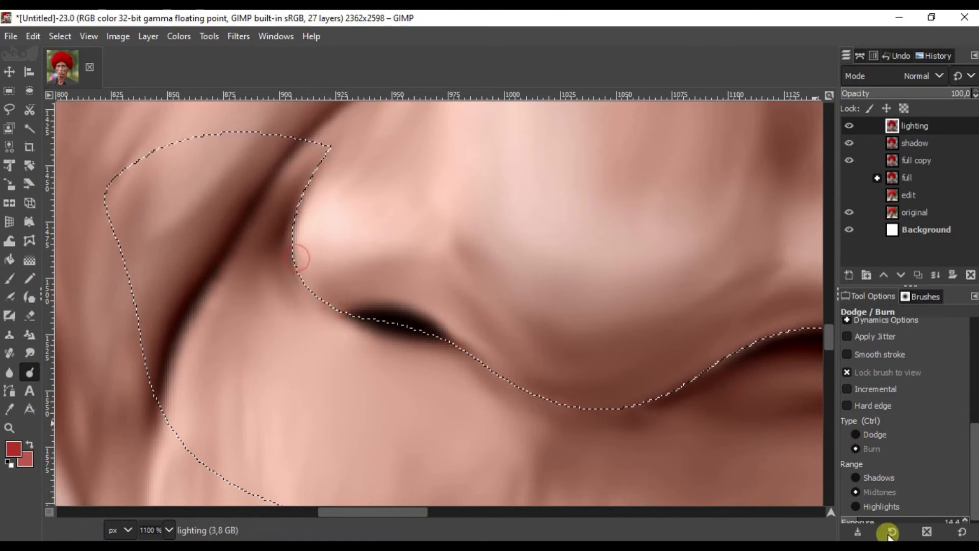
{"action": "left_click_drag", "start_coordinate": [333, 307], "coordinate": [365, 309]}
{"action": "left_click_drag", "start_coordinate": [288, 194], "coordinate": [306, 168]}
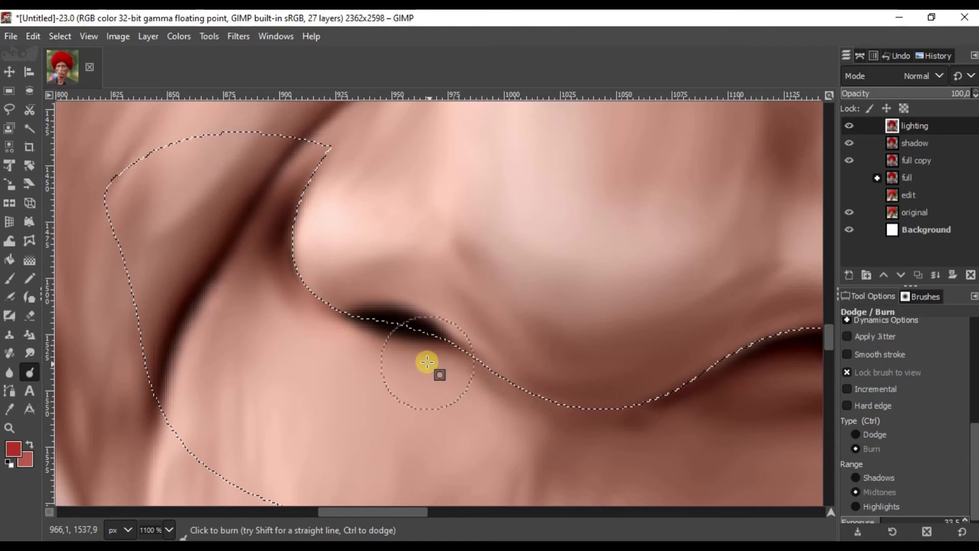
Burn the skin inside the selection beneath the nose tip, between the left and right nostrils.
{"action": "left_click_drag", "start_coordinate": [597, 365], "coordinate": [498, 289]}
{"action": "scroll", "coordinate": [360, 289], "scroll_direction": "up", "scroll_amount": 1}
{"action": "left_click_drag", "start_coordinate": [688, 319], "coordinate": [496, 284]}
{"action": "left_click_drag", "start_coordinate": [575, 283], "coordinate": [290, 308]}
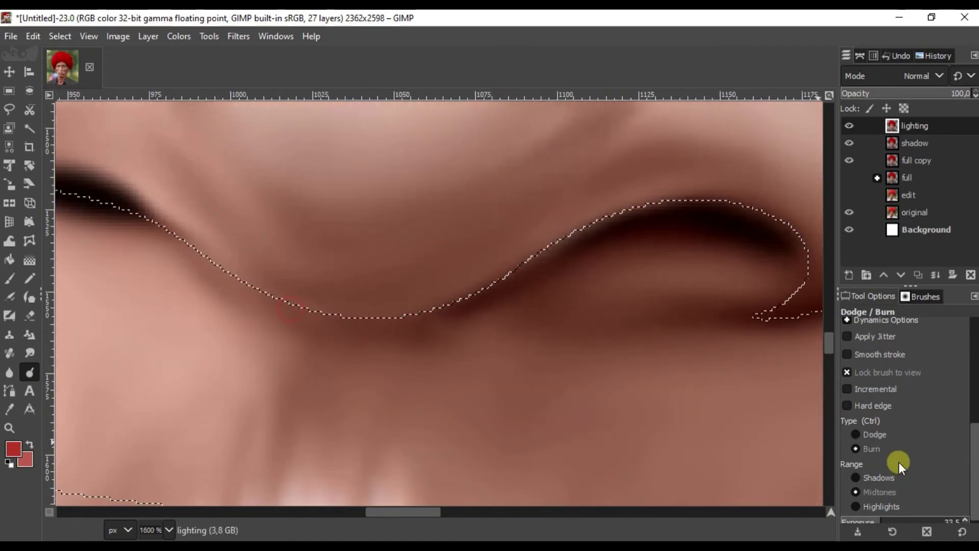
{"action": "scroll", "coordinate": [898, 462], "scroll_direction": "up", "scroll_amount": 5}
{"action": "scroll", "coordinate": [274, 284], "scroll_direction": "down", "scroll_amount": 2}
Burn the selected edges around the right nostril wing, the left nostril wing and the nose's underside, and clear the selection.
{"action": "left_click_drag", "start_coordinate": [455, 235], "coordinate": [525, 255]}
{"action": "mouse_move", "coordinate": [563, 187]}
{"action": "left_mouse_down"}
{"action": "mouse_move", "coordinate": [581, 225]}
{"action": "mouse_move", "coordinate": [557, 298]}
{"action": "mouse_move", "coordinate": [579, 277]}
{"action": "left_mouse_up"}
{"action": "mouse_move", "coordinate": [341, 292]}
{"action": "left_mouse_down"}
{"action": "mouse_move", "coordinate": [559, 354]}
{"action": "mouse_move", "coordinate": [455, 317]}
{"action": "mouse_move", "coordinate": [343, 216]}
{"action": "mouse_move", "coordinate": [341, 264]}
{"action": "left_mouse_up"}
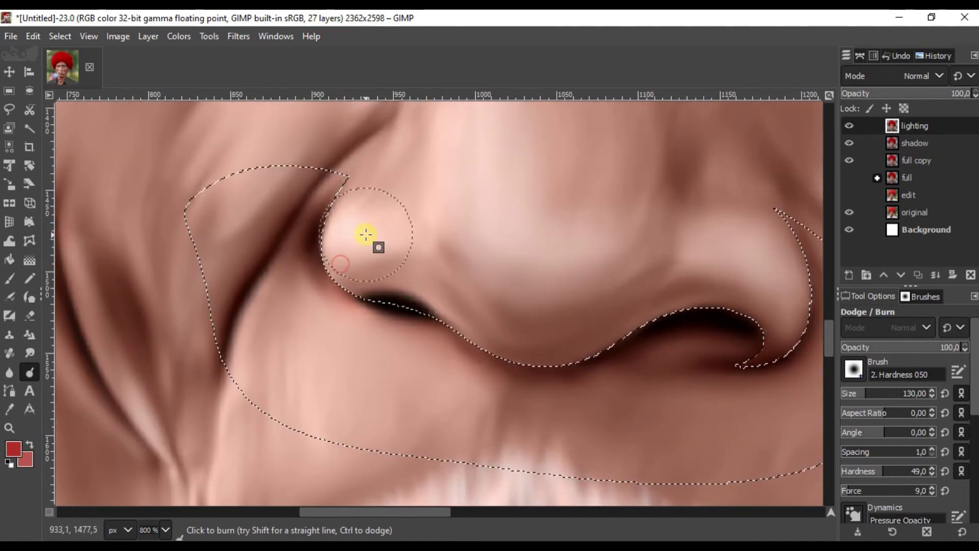
{"action": "left_click_drag", "start_coordinate": [457, 335], "coordinate": [626, 329]}
{"action": "key", "text": "ctrl+shift+a"}
Burn the skin around the right nostril wing and along the underside of the nose.
{"action": "scroll", "coordinate": [558, 302], "scroll_direction": "down", "scroll_amount": 2}
{"action": "scroll", "coordinate": [688, 301], "scroll_direction": "down", "scroll_amount": 2}
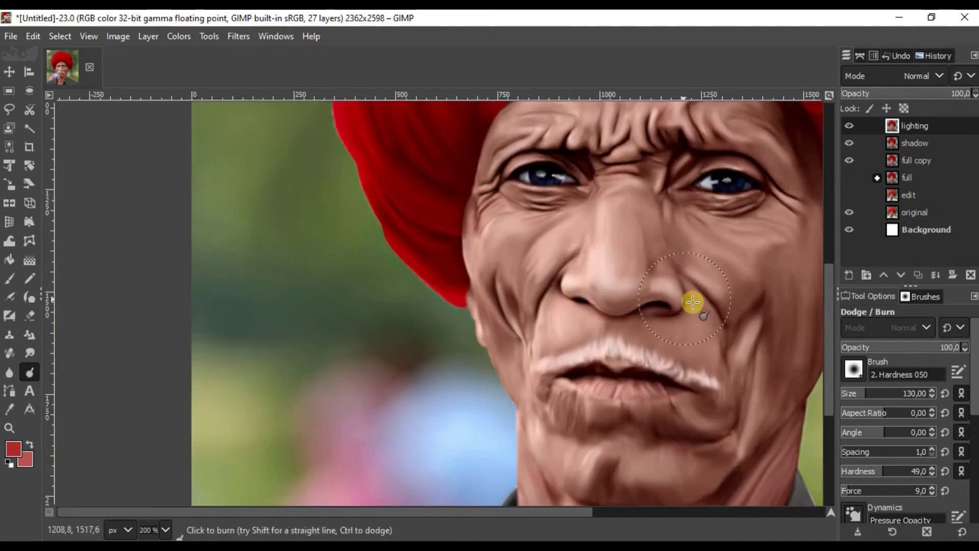
{"action": "left_click_drag", "start_coordinate": [729, 360], "coordinate": [629, 366]}
{"action": "scroll", "coordinate": [581, 314], "scroll_direction": "up", "scroll_amount": 3}
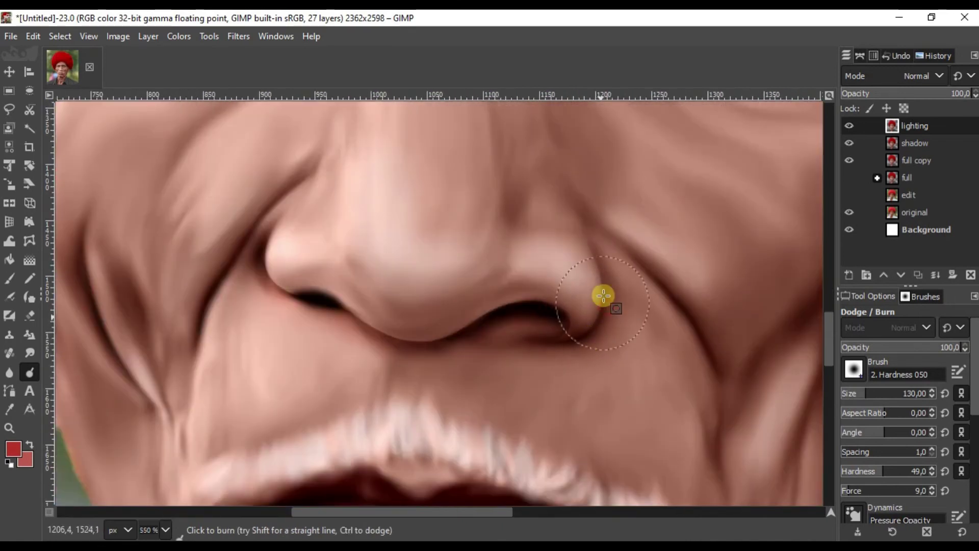
{"action": "scroll", "coordinate": [606, 288], "scroll_direction": "up", "scroll_amount": 1}
{"action": "left_click_drag", "start_coordinate": [550, 386], "coordinate": [470, 362]}
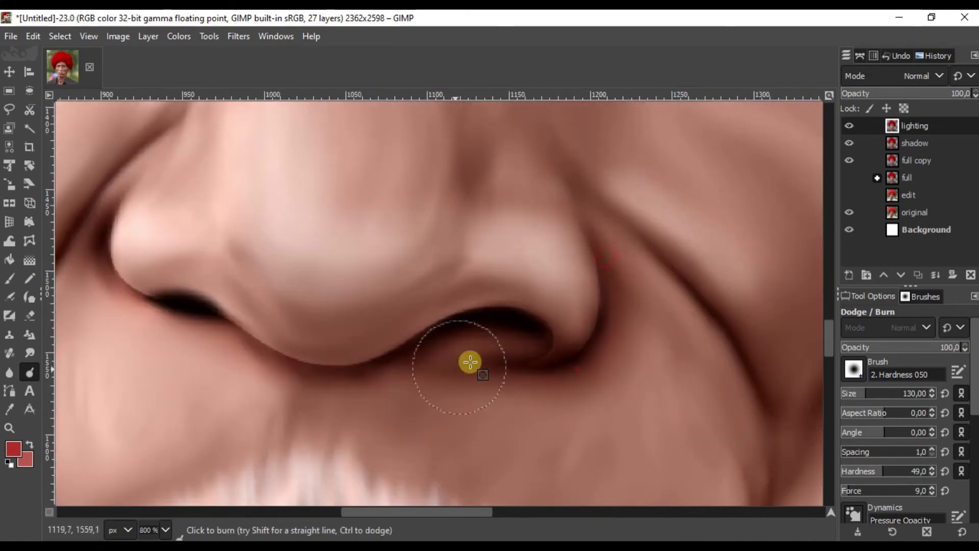
{"action": "mouse_move", "coordinate": [394, 371]}
{"action": "left_mouse_down"}
{"action": "mouse_move", "coordinate": [538, 350]}
{"action": "mouse_move", "coordinate": [351, 312]}
{"action": "left_mouse_up"}
{"action": "mouse_move", "coordinate": [420, 340]}
{"action": "left_mouse_down"}
{"action": "mouse_move", "coordinate": [293, 278]}
{"action": "mouse_move", "coordinate": [331, 296]}
{"action": "mouse_move", "coordinate": [263, 249]}
{"action": "left_mouse_up"}
Burn more shadow beneath the left nostril wing where it meets the cheek.
{"action": "scroll", "coordinate": [279, 284], "scroll_direction": "down", "scroll_amount": 2}
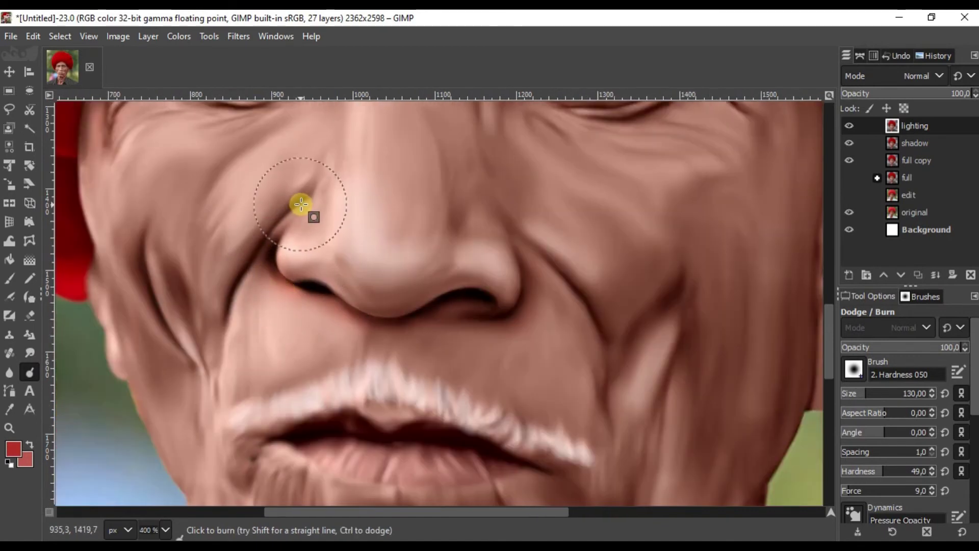
{"action": "scroll", "coordinate": [260, 278], "scroll_direction": "up", "scroll_amount": 2}
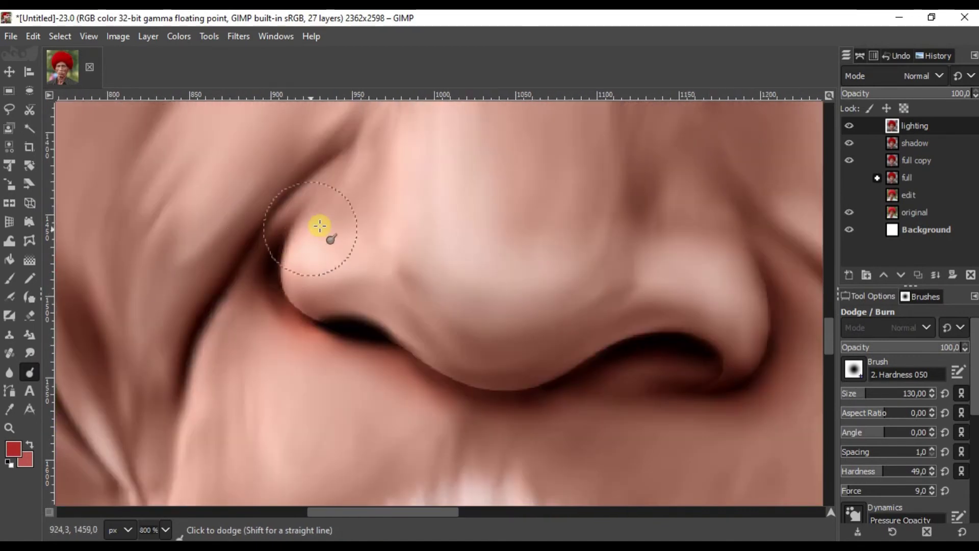
{"action": "left_click_drag", "start_coordinate": [327, 329], "coordinate": [297, 319]}
Soften the burned transitions around both nostrils, the nose tip and the nose bridge with the Blur tool.
{"action": "scroll", "coordinate": [297, 319], "scroll_direction": "down", "scroll_amount": 2}
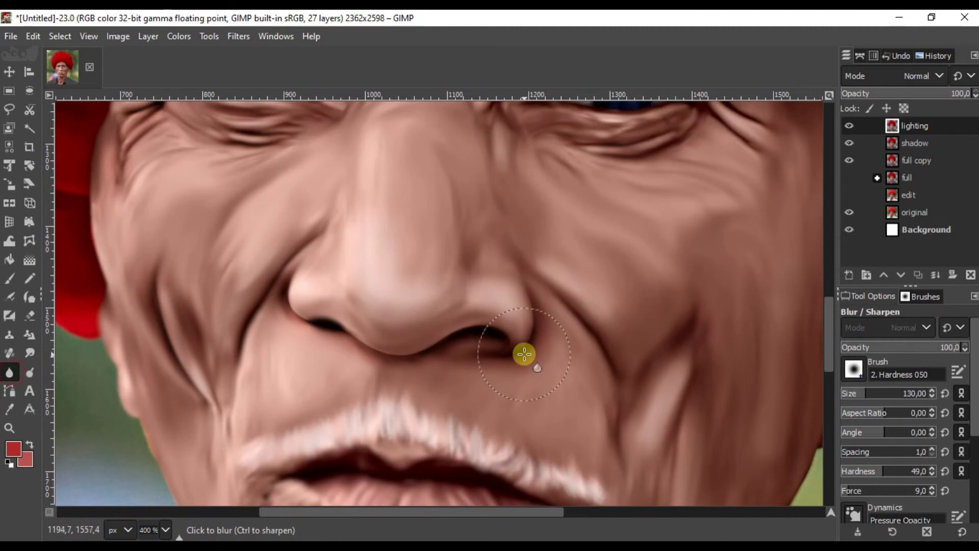
{"action": "scroll", "coordinate": [528, 330], "scroll_direction": "up", "scroll_amount": 4}
{"action": "mouse_move", "coordinate": [547, 323]}
{"action": "left_mouse_down"}
{"action": "mouse_move", "coordinate": [494, 405]}
{"action": "mouse_move", "coordinate": [464, 422]}
{"action": "mouse_move", "coordinate": [453, 343]}
{"action": "mouse_move", "coordinate": [394, 424]}
{"action": "mouse_move", "coordinate": [546, 400]}
{"action": "mouse_move", "coordinate": [614, 341]}
{"action": "mouse_move", "coordinate": [489, 295]}
{"action": "mouse_move", "coordinate": [215, 401]}
{"action": "left_mouse_up"}
{"action": "mouse_move", "coordinate": [214, 402]}
{"action": "left_mouse_down"}
{"action": "mouse_move", "coordinate": [521, 361]}
{"action": "mouse_move", "coordinate": [406, 361]}
{"action": "mouse_move", "coordinate": [480, 357]}
{"action": "left_mouse_up"}
{"action": "mouse_move", "coordinate": [480, 357]}
{"action": "left_mouse_down"}
{"action": "mouse_move", "coordinate": [620, 400]}
{"action": "mouse_move", "coordinate": [498, 343]}
{"action": "mouse_move", "coordinate": [380, 265]}
{"action": "left_mouse_up"}
{"action": "left_click_drag", "start_coordinate": [463, 323], "coordinate": [621, 394]}
{"action": "mouse_move", "coordinate": [502, 343]}
{"action": "left_mouse_down"}
{"action": "mouse_move", "coordinate": [452, 357]}
{"action": "mouse_move", "coordinate": [376, 349]}
{"action": "left_mouse_up"}
{"action": "mouse_move", "coordinate": [367, 287]}
{"action": "left_mouse_down"}
{"action": "mouse_move", "coordinate": [354, 248]}
{"action": "mouse_move", "coordinate": [376, 353]}
{"action": "left_mouse_up"}
{"action": "left_click_drag", "start_coordinate": [362, 178], "coordinate": [354, 333]}
{"action": "mouse_move", "coordinate": [423, 172]}
{"action": "left_mouse_down"}
{"action": "mouse_move", "coordinate": [323, 371]}
{"action": "mouse_move", "coordinate": [354, 325]}
{"action": "mouse_move", "coordinate": [402, 402]}
{"action": "left_mouse_up"}
Examine the blended nose up close and in the context of the whole portrait.
{"action": "scroll", "coordinate": [326, 357], "scroll_direction": "down", "scroll_amount": 4}
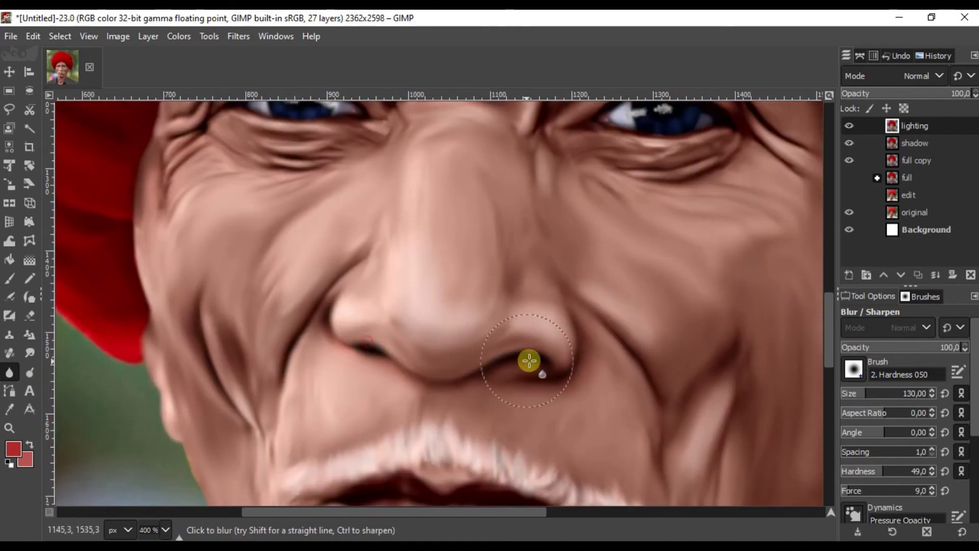
{"action": "scroll", "coordinate": [528, 360], "scroll_direction": "down", "scroll_amount": 3}
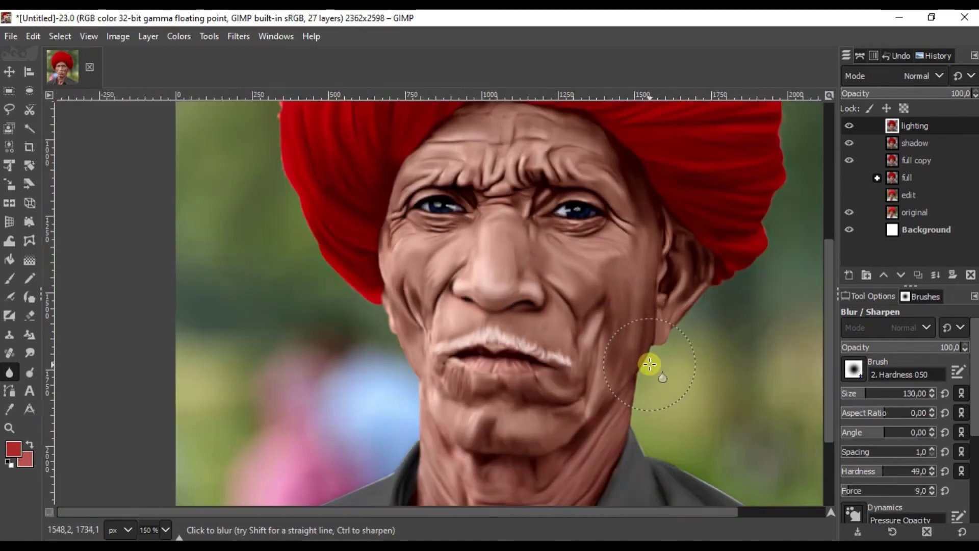
{"action": "scroll", "coordinate": [485, 266], "scroll_direction": "up", "scroll_amount": 3}
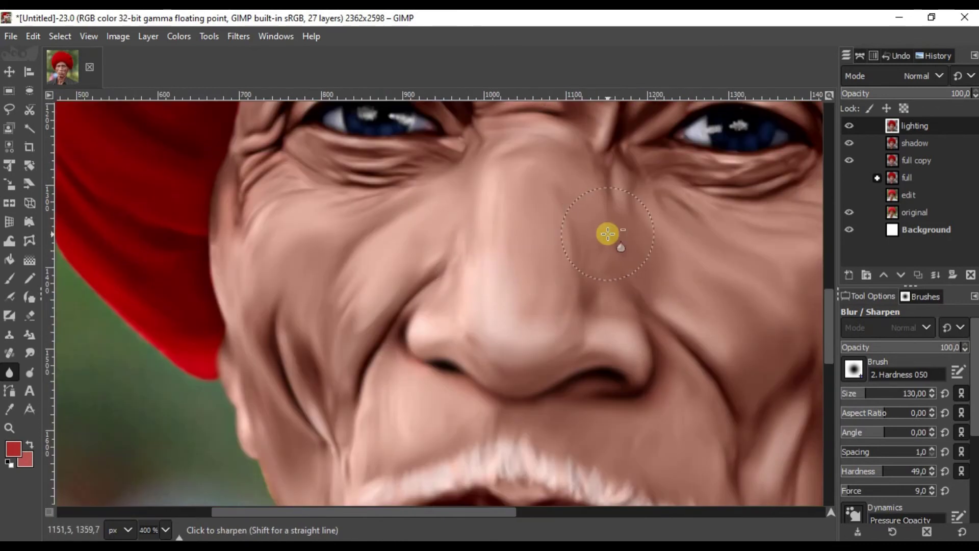
{"action": "scroll", "coordinate": [608, 234], "scroll_direction": "down", "scroll_amount": 1}
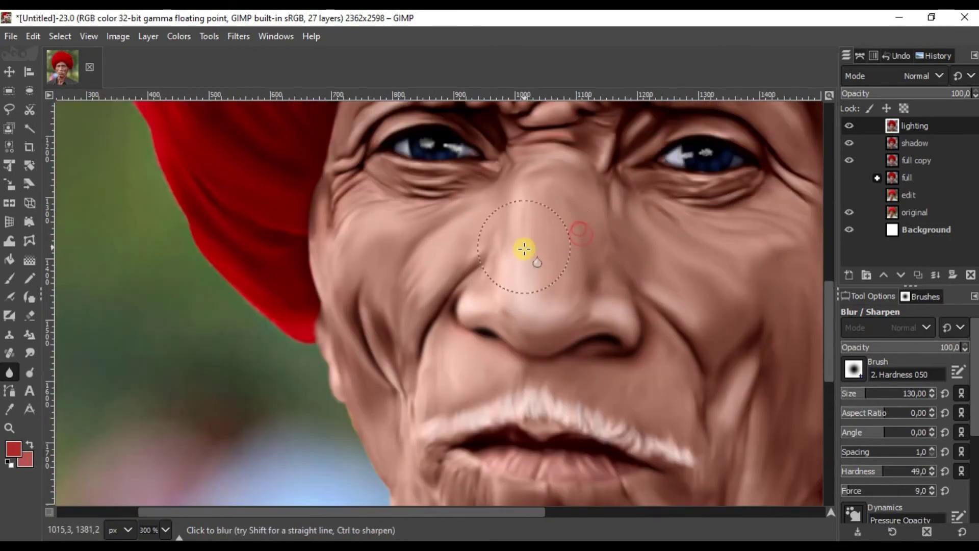
{"action": "scroll", "coordinate": [590, 247], "scroll_direction": "up", "scroll_amount": 2}
{"action": "scroll", "coordinate": [571, 258], "scroll_direction": "down", "scroll_amount": 3}
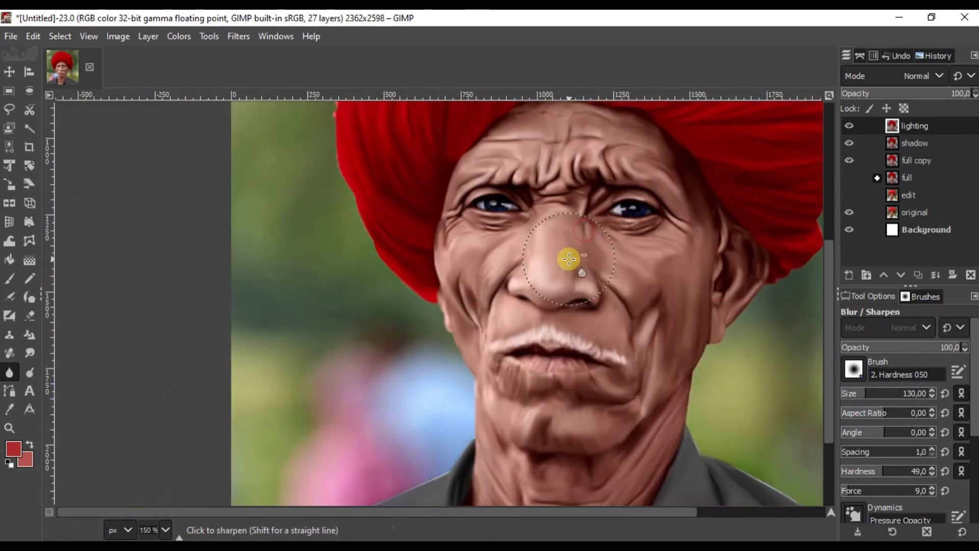
{"action": "scroll", "coordinate": [568, 259], "scroll_direction": "down", "scroll_amount": 2}
Burn a shadow along the turban's edge over the forehead and down the left temple.
{"action": "scroll", "coordinate": [525, 221], "scroll_direction": "up", "scroll_amount": 5}
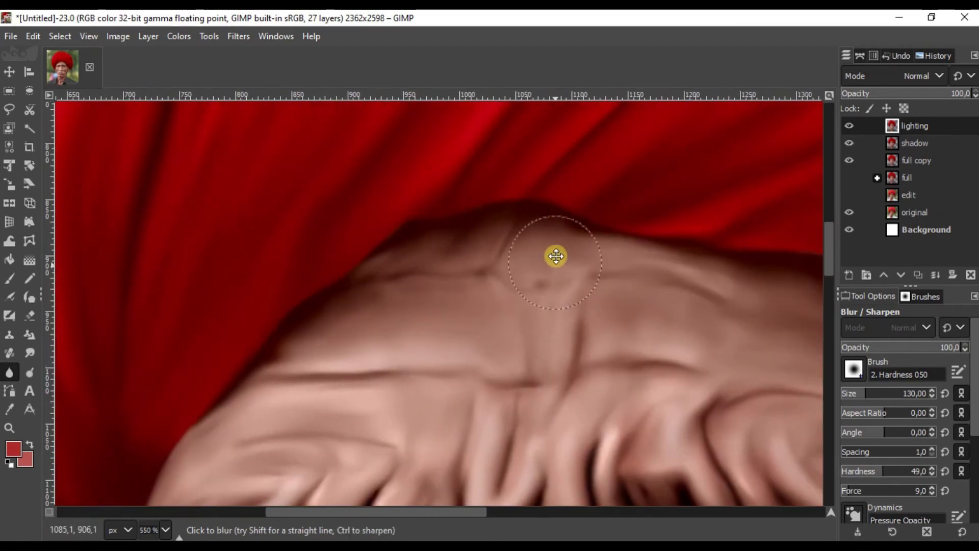
{"action": "left_click", "coordinate": [26, 372]}
{"action": "scroll", "coordinate": [207, 385], "scroll_direction": "down", "scroll_amount": 1}
{"action": "mouse_move", "coordinate": [275, 335]}
{"action": "left_mouse_down"}
{"action": "mouse_move", "coordinate": [326, 297]}
{"action": "mouse_move", "coordinate": [461, 266]}
{"action": "mouse_move", "coordinate": [605, 289]}
{"action": "left_mouse_up"}
{"action": "left_click_drag", "start_coordinate": [242, 347], "coordinate": [132, 476]}
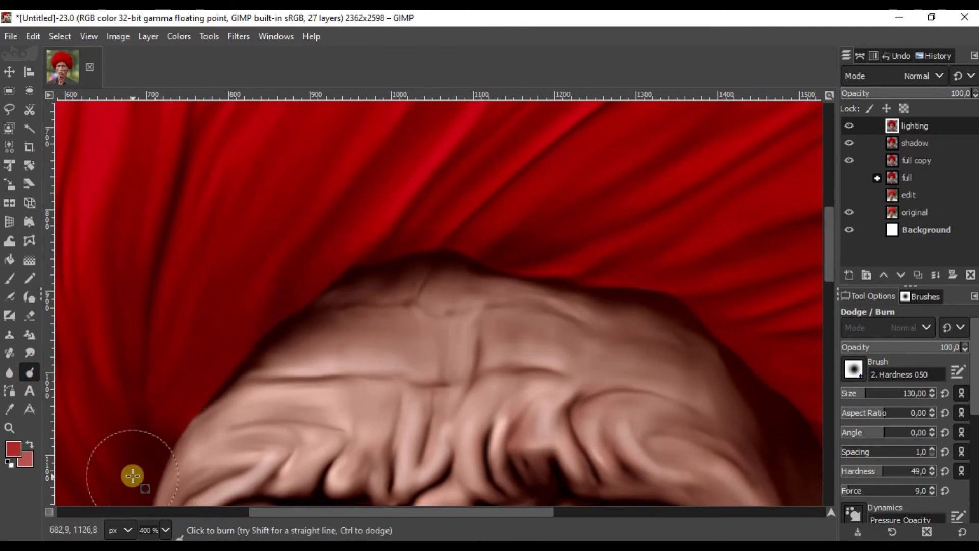
Burn the turban's edge further along the right side of the forehead and the right temple.
{"action": "left_click_drag", "start_coordinate": [520, 327], "coordinate": [348, 281]}
{"action": "mouse_move", "coordinate": [451, 249]}
{"action": "left_mouse_down"}
{"action": "mouse_move", "coordinate": [610, 380]}
{"action": "mouse_move", "coordinate": [649, 463]}
{"action": "left_mouse_up"}
{"action": "left_click_drag", "start_coordinate": [576, 319], "coordinate": [372, 230]}
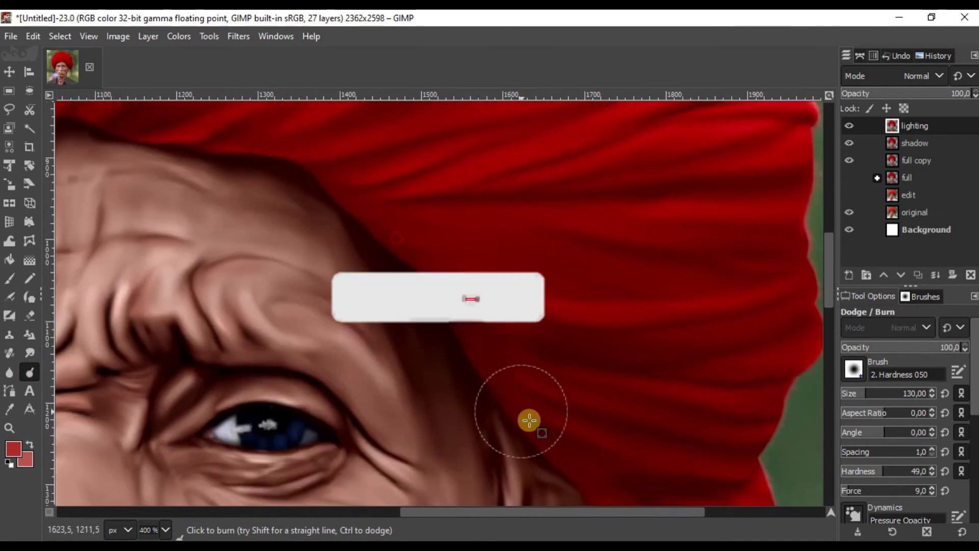
{"action": "left_click_drag", "start_coordinate": [551, 405], "coordinate": [509, 419]}
{"action": "scroll", "coordinate": [550, 357], "scroll_direction": "down", "scroll_amount": 5}
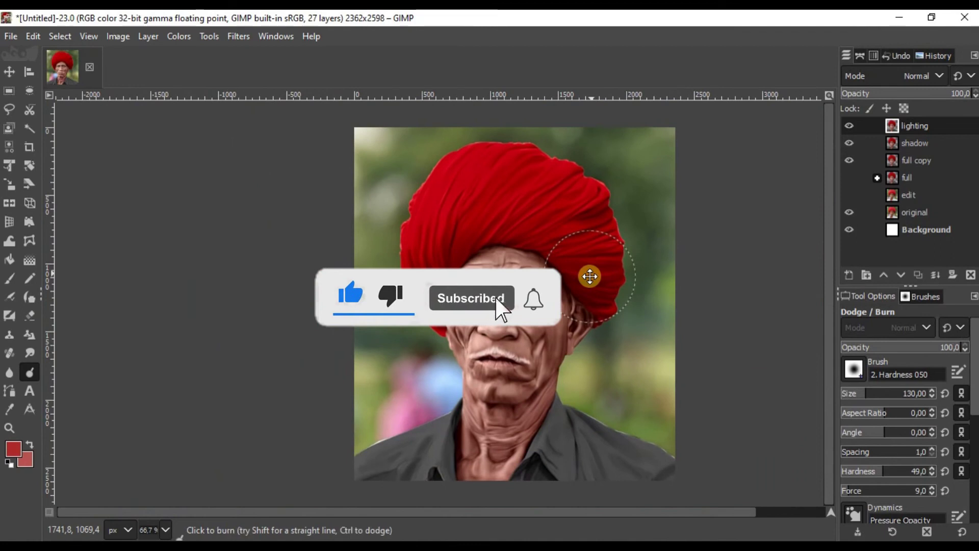
Switch to the Move tool and hide the shadow and full copy layers.
{"action": "left_click", "coordinate": [10, 66]}
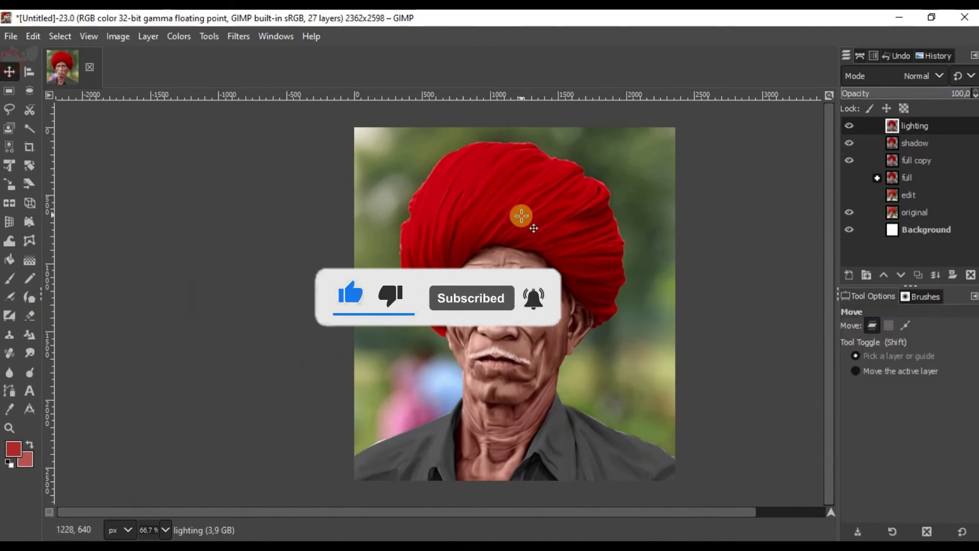
{"action": "left_click", "coordinate": [920, 227]}
{"action": "left_click", "coordinate": [845, 145]}
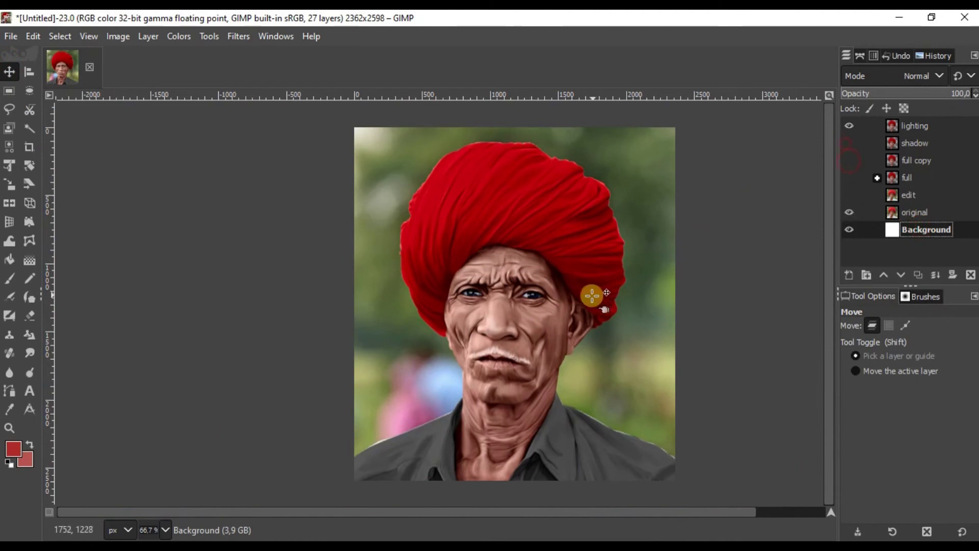
{"action": "scroll", "coordinate": [592, 296], "scroll_direction": "down", "scroll_amount": 1}
{"action": "scroll", "coordinate": [499, 329], "scroll_direction": "up", "scroll_amount": 1}
Hide the original layer to examine the portrait on plain white, and show it again.
{"action": "left_click", "coordinate": [849, 212]}
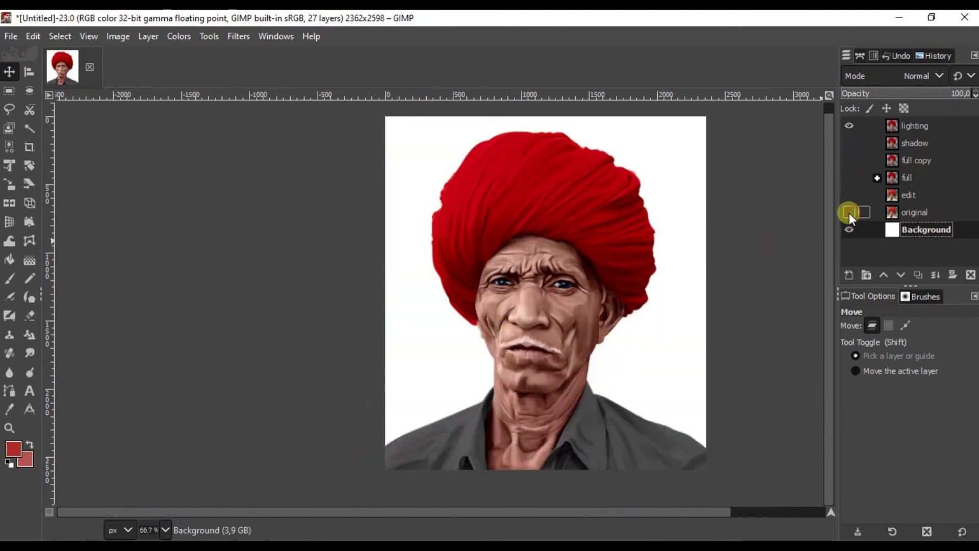
{"action": "scroll", "coordinate": [512, 306], "scroll_direction": "up", "scroll_amount": 4}
{"action": "scroll", "coordinate": [461, 235], "scroll_direction": "down", "scroll_amount": 2}
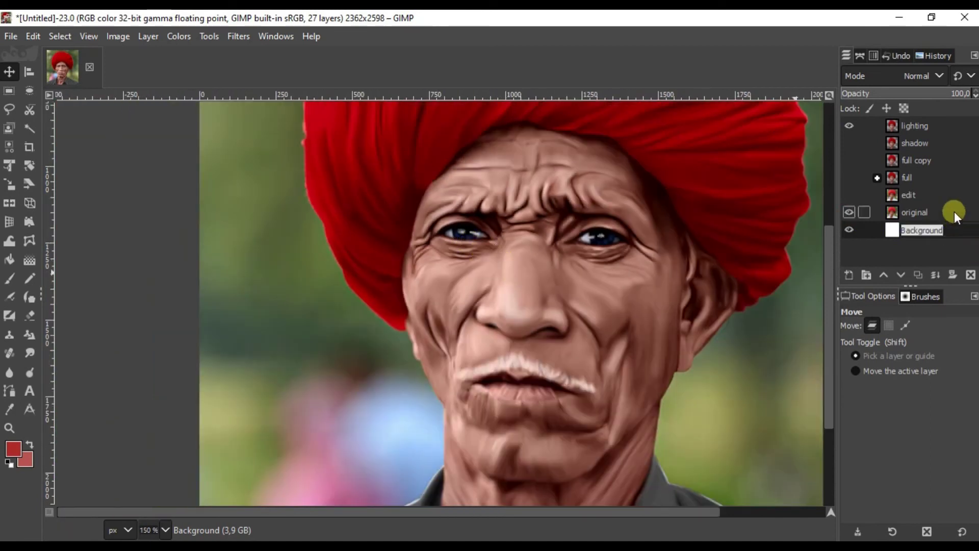
{"action": "scroll", "coordinate": [608, 268], "scroll_direction": "down", "scroll_amount": 1}
{"action": "scroll", "coordinate": [575, 282], "scroll_direction": "down", "scroll_amount": 2}
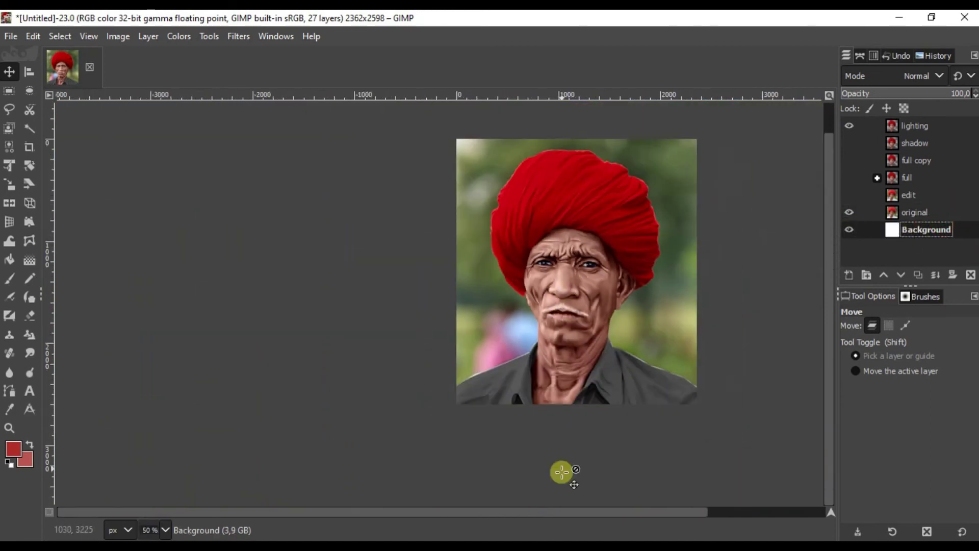
{"action": "left_click", "coordinate": [566, 512]}
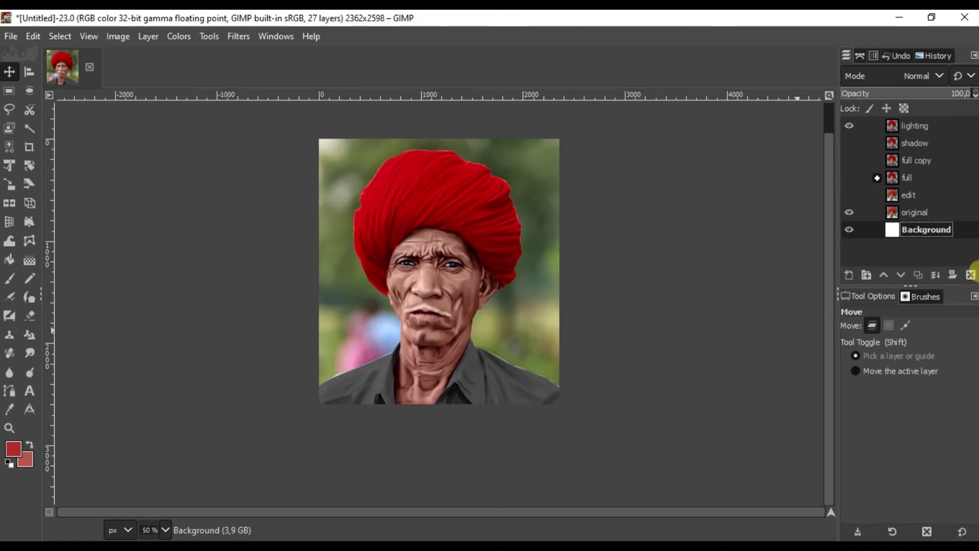
Create a new transparent layer named background directly above the shadow layer.
{"action": "left_click", "coordinate": [937, 146]}
{"action": "key", "text": "shift+ctrl+n"}
{"action": "type", "text": "ba"}
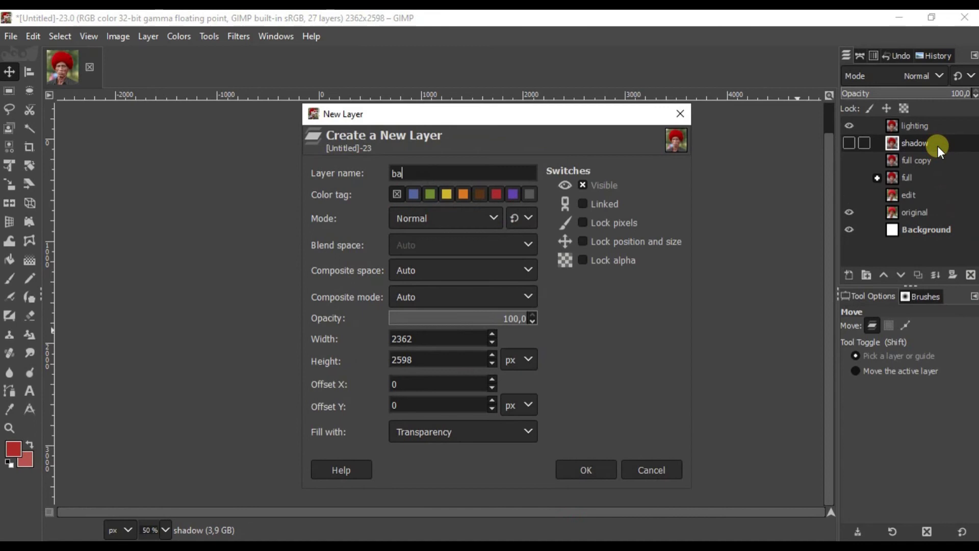
{"action": "type", "text": "ckgor"}
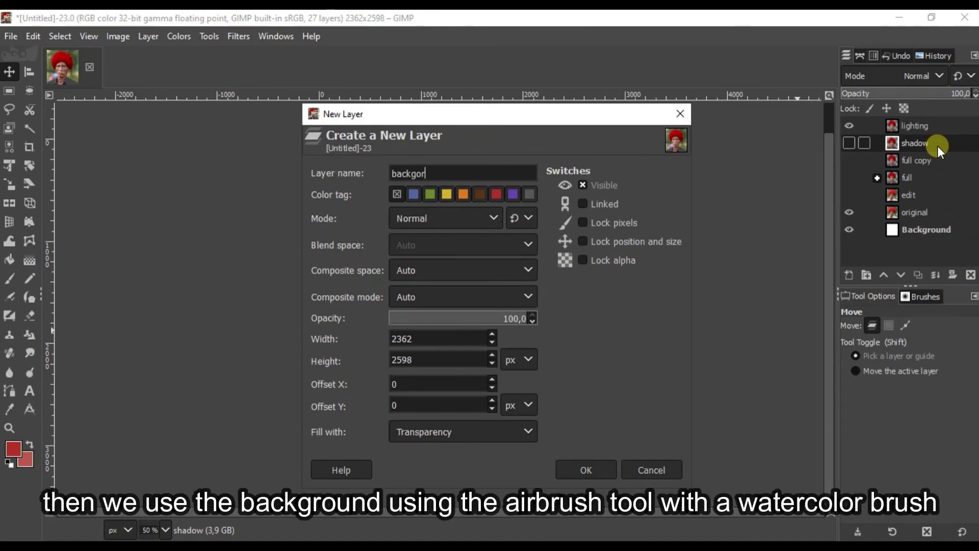
{"action": "type", "text": "und"}
{"action": "key", "text": "Return"}
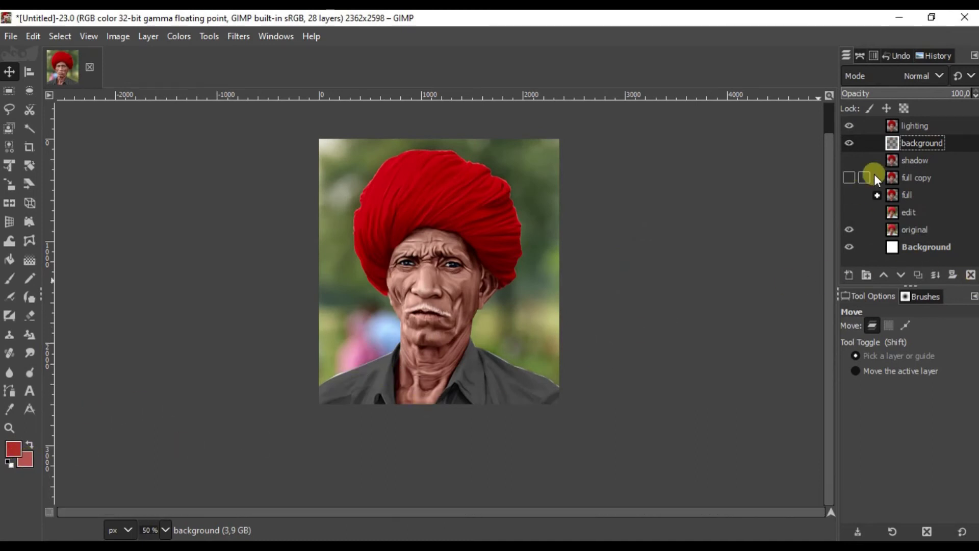
Set the foreground color to 8c7777 and fill the background layer with it.
{"action": "left_click", "coordinate": [12, 452]}
{"action": "left_click_drag", "start_coordinate": [635, 286], "coordinate": [589, 242]}
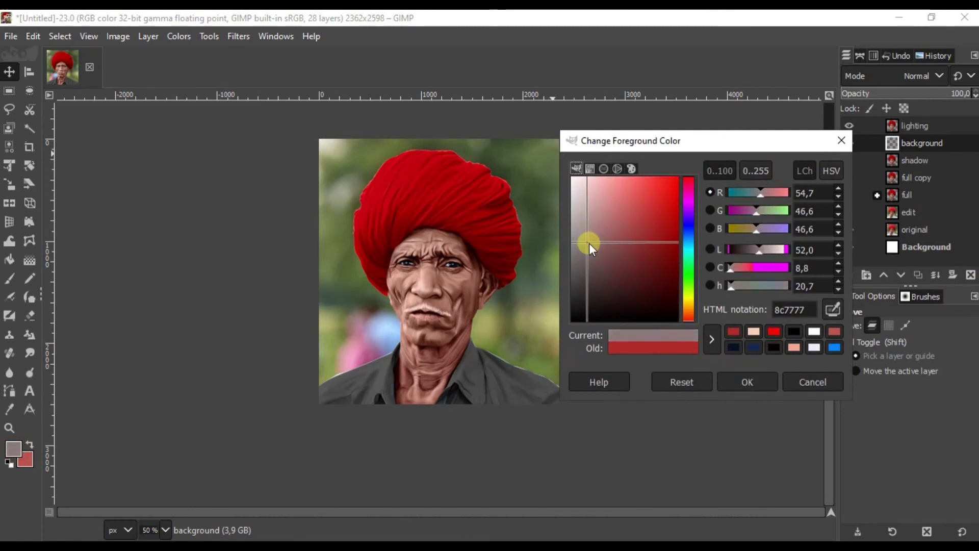
{"action": "left_click", "coordinate": [739, 383]}
{"action": "right_click", "coordinate": [353, 280]}
{"action": "mouse_move", "coordinate": [373, 306]}
{"action": "left_click", "coordinate": [493, 305]}
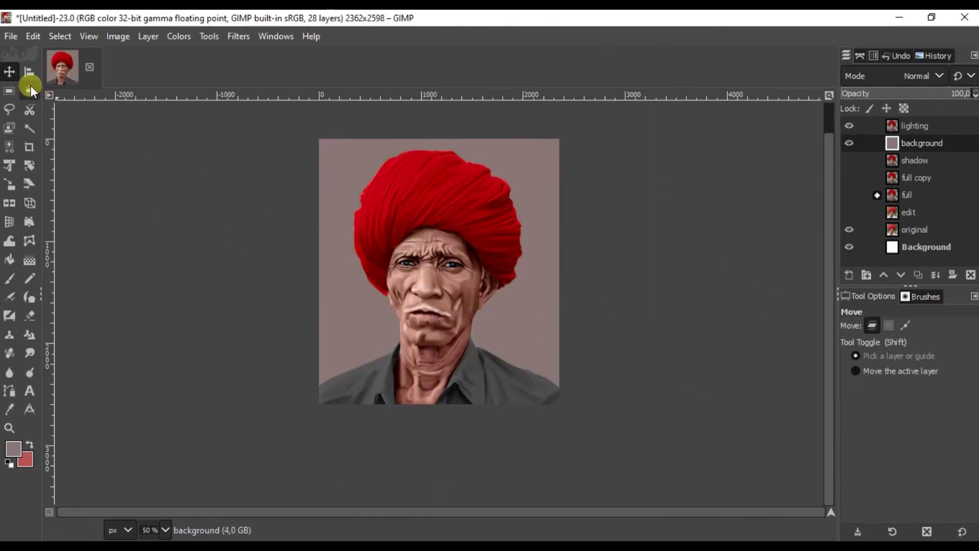
Create a new transparent layer named brush' directly above the background layer.
{"action": "left_click", "coordinate": [950, 126]}
{"action": "left_click", "coordinate": [944, 137]}
{"action": "key", "text": "shift+ctrl+n"}
{"action": "type", "text": "beu"}
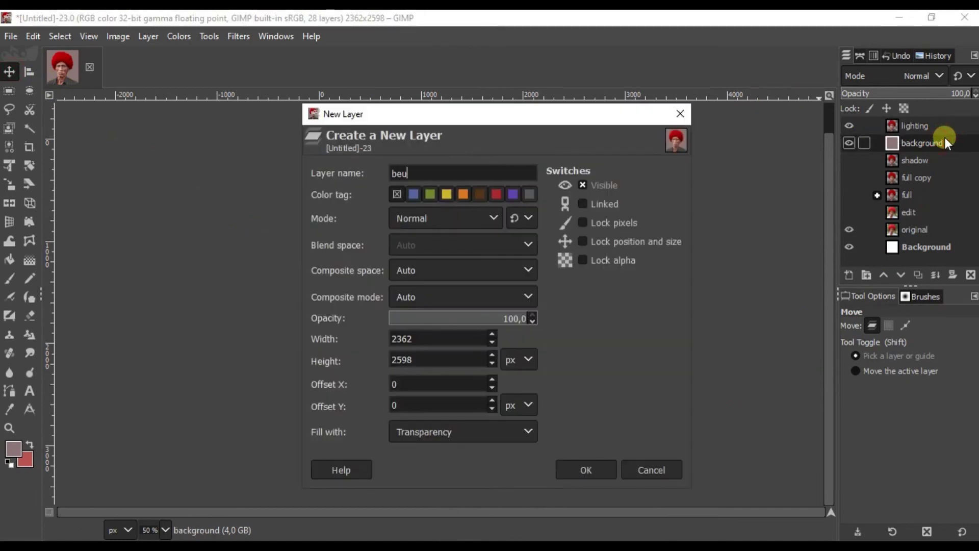
{"action": "type", "text": "rush'"}
{"action": "key", "text": "Return"}
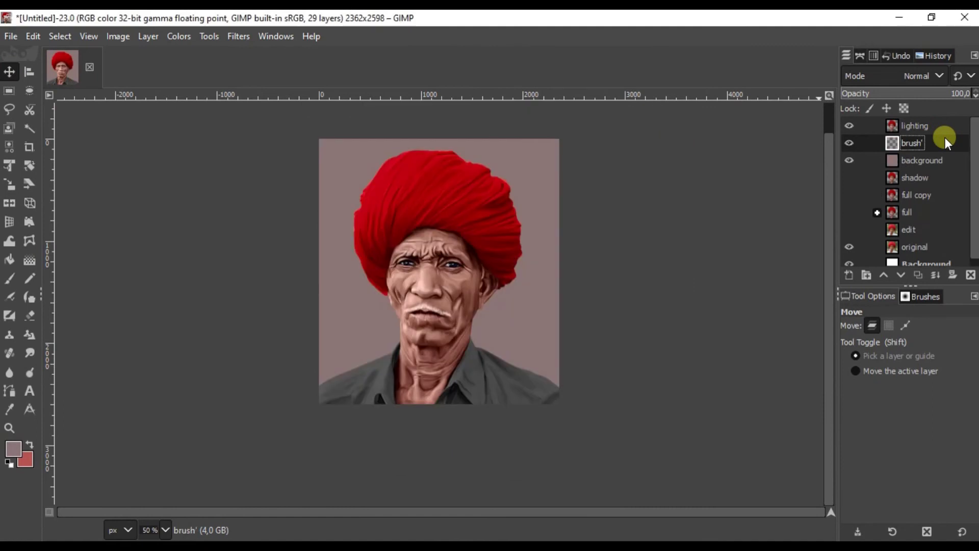
Set up the Paintbrush with a very dark maroon foreground color and a Mcbad watercolor brush at size 494.
{"action": "left_click", "coordinate": [10, 279]}
{"action": "left_click", "coordinate": [14, 447]}
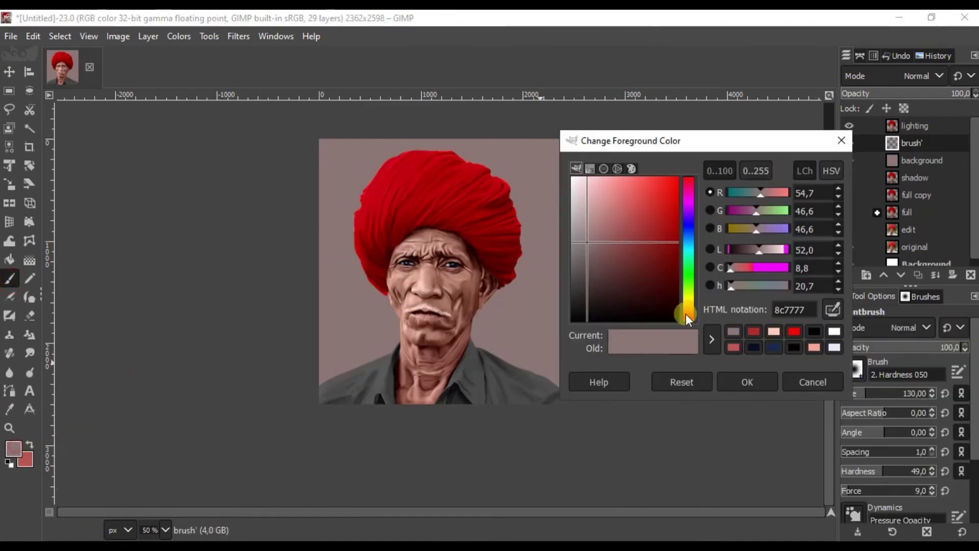
{"action": "left_click_drag", "start_coordinate": [629, 258], "coordinate": [658, 290]}
{"action": "left_click", "coordinate": [740, 387]}
{"action": "left_click", "coordinate": [854, 369]}
{"action": "scroll", "coordinate": [883, 262], "scroll_direction": "down", "scroll_amount": 5}
{"action": "scroll", "coordinate": [900, 269], "scroll_direction": "down", "scroll_amount": 3}
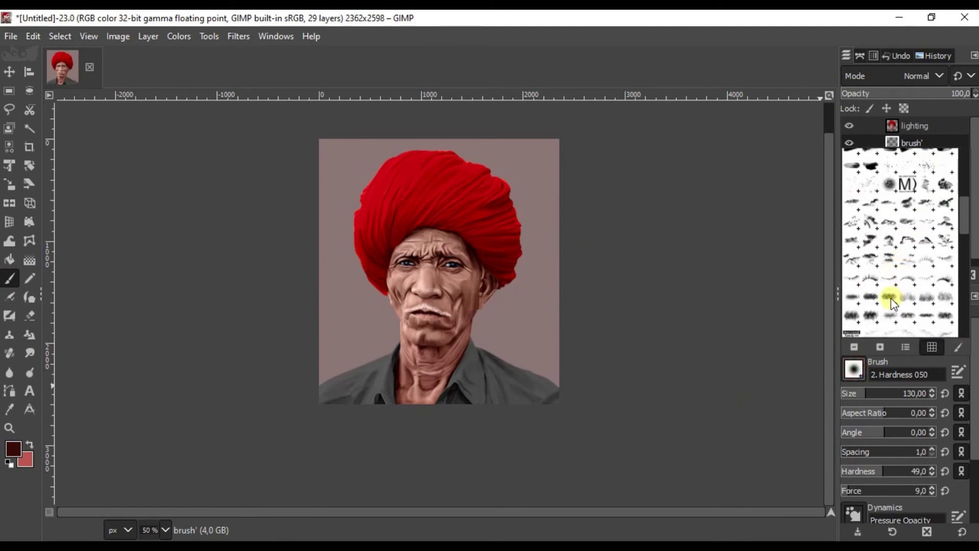
{"action": "scroll", "coordinate": [891, 301], "scroll_direction": "down", "scroll_amount": 8}
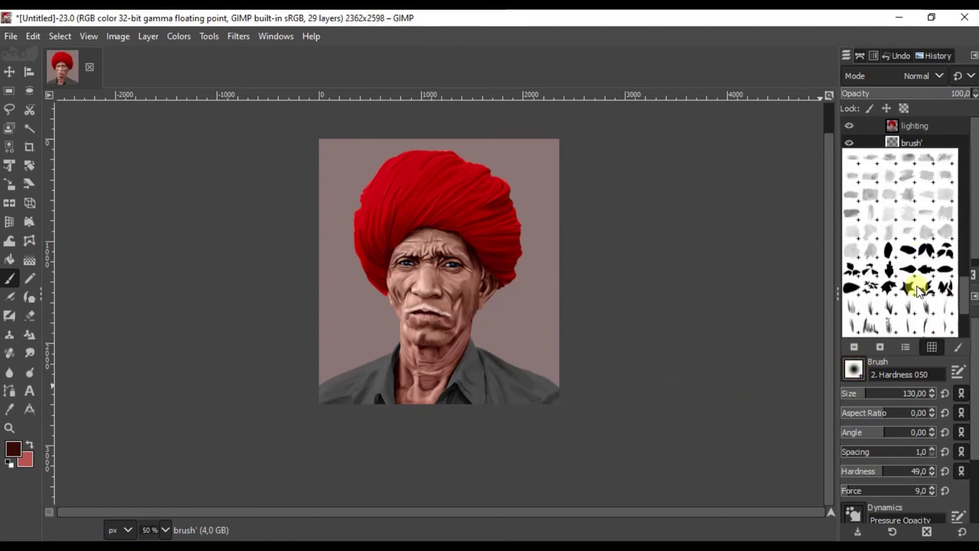
{"action": "left_click", "coordinate": [908, 162]}
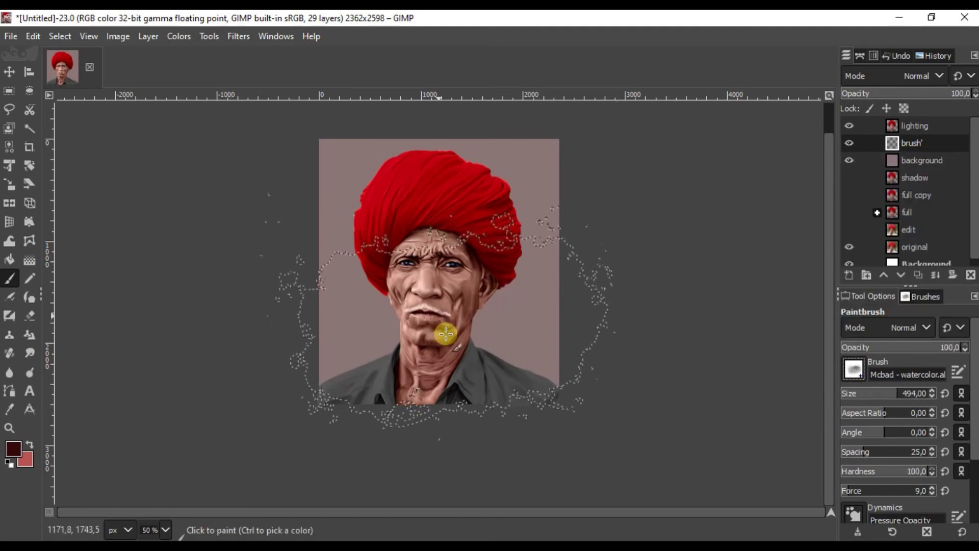
Paint soft dark watercolor strokes on the brush' layer in the lower background behind the shoulders.
{"action": "key", "text": "1"}
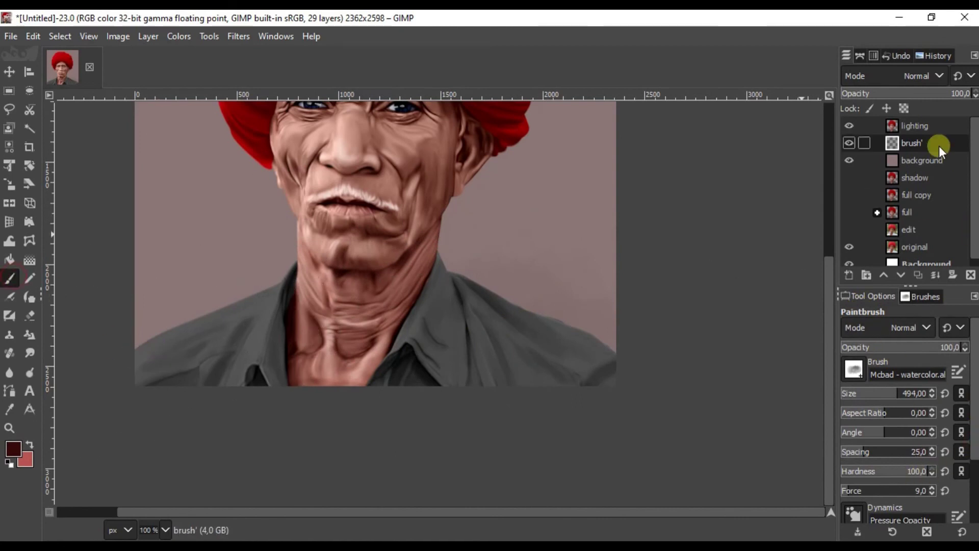
{"action": "scroll", "coordinate": [576, 338], "scroll_direction": "up", "scroll_amount": 2}
{"action": "left_click_drag", "start_coordinate": [603, 291], "coordinate": [289, 254]}
{"action": "left_click_drag", "start_coordinate": [522, 256], "coordinate": [440, 257]}
{"action": "scroll", "coordinate": [440, 258], "scroll_direction": "down", "scroll_amount": 2}
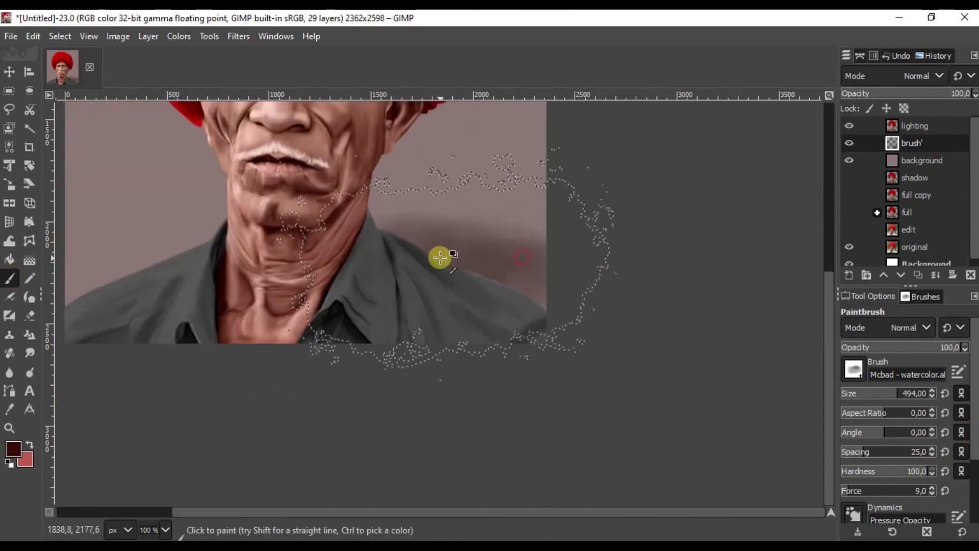
{"action": "scroll", "coordinate": [440, 258], "scroll_direction": "up", "scroll_amount": 2}
{"action": "scroll", "coordinate": [284, 273], "scroll_direction": "down", "scroll_amount": 4}
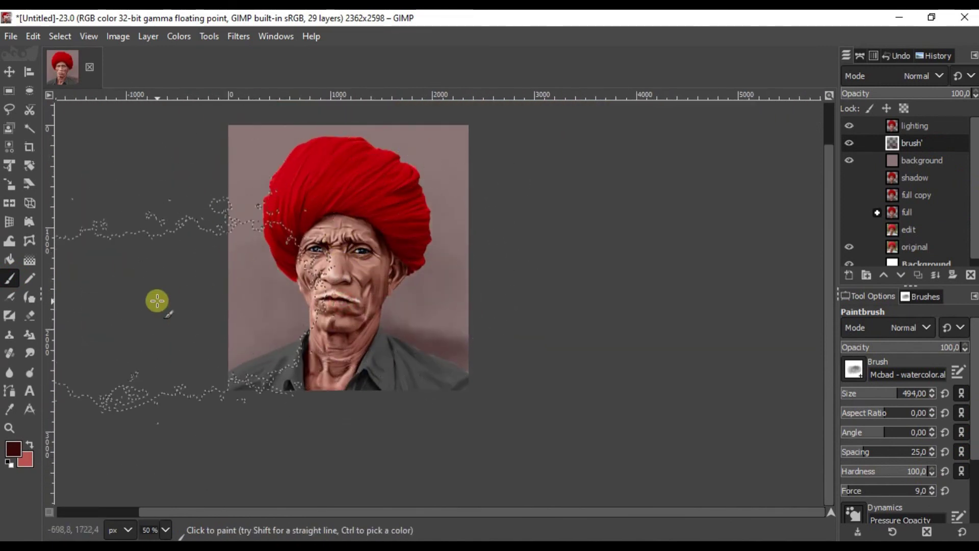
Darken the background around the head and shoulders with foreground color 1b0404 and a different Mcbad watercolor brush at size 181.
{"action": "key", "text": "ctrl+shift+a"}
{"action": "left_click", "coordinate": [14, 450]}
{"action": "left_click", "coordinate": [657, 298]}
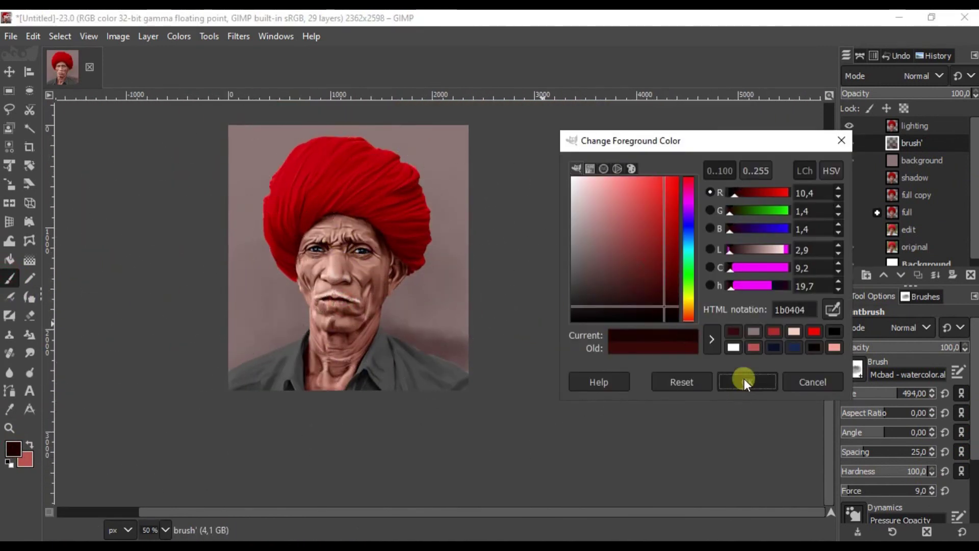
{"action": "left_click", "coordinate": [744, 381]}
{"action": "left_click", "coordinate": [853, 368]}
{"action": "scroll", "coordinate": [890, 307], "scroll_direction": "down", "scroll_amount": 3}
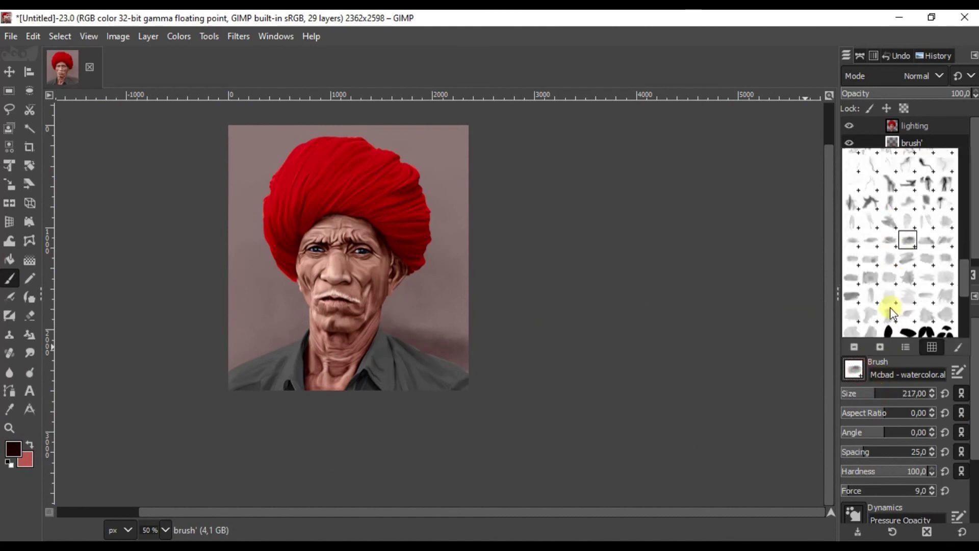
{"action": "left_click", "coordinate": [922, 289]}
{"action": "left_click", "coordinate": [870, 391]}
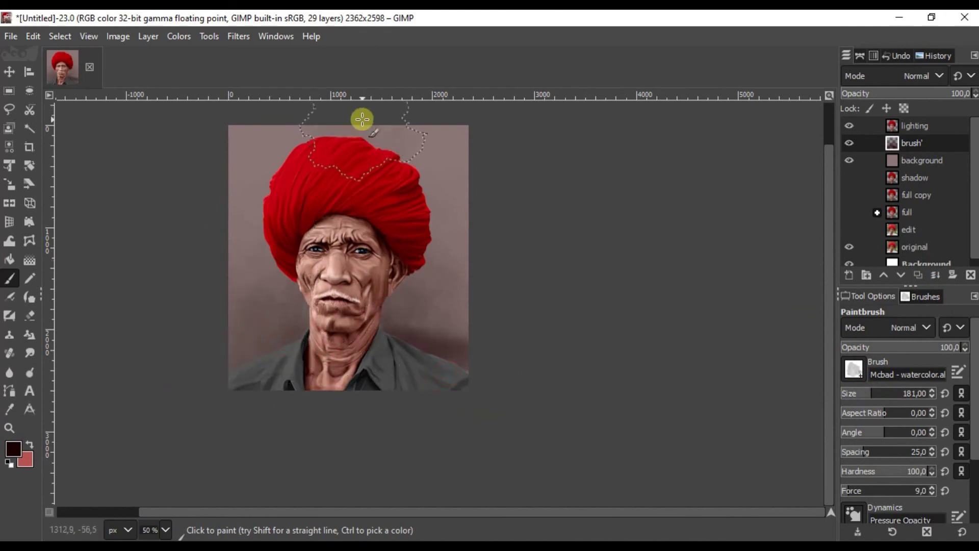
{"action": "scroll", "coordinate": [324, 302], "scroll_direction": "up", "scroll_amount": 2}
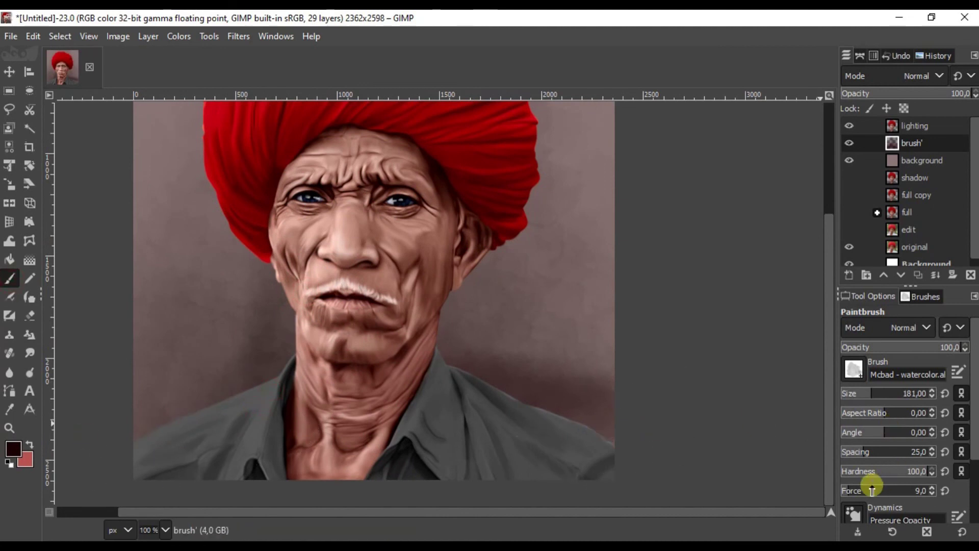
Reset the brush force to 50 and switch the paint dynamics to Basic Dynamics.
{"action": "left_click", "coordinate": [945, 491]}
{"action": "scroll", "coordinate": [415, 389], "scroll_direction": "down", "scroll_amount": 2}
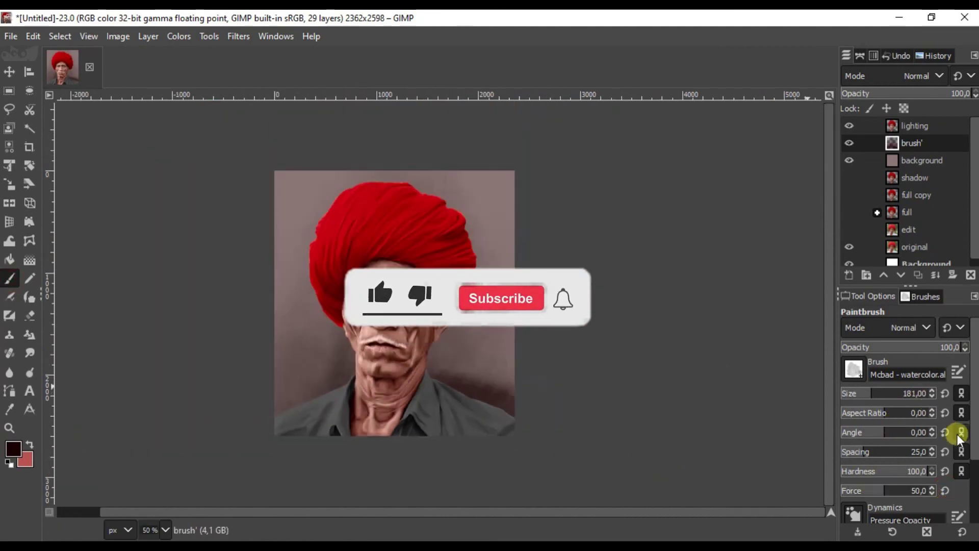
{"action": "scroll", "coordinate": [961, 437], "scroll_direction": "down", "scroll_amount": 3}
{"action": "left_click", "coordinate": [854, 438]}
{"action": "scroll", "coordinate": [884, 280], "scroll_direction": "up", "scroll_amount": 5}
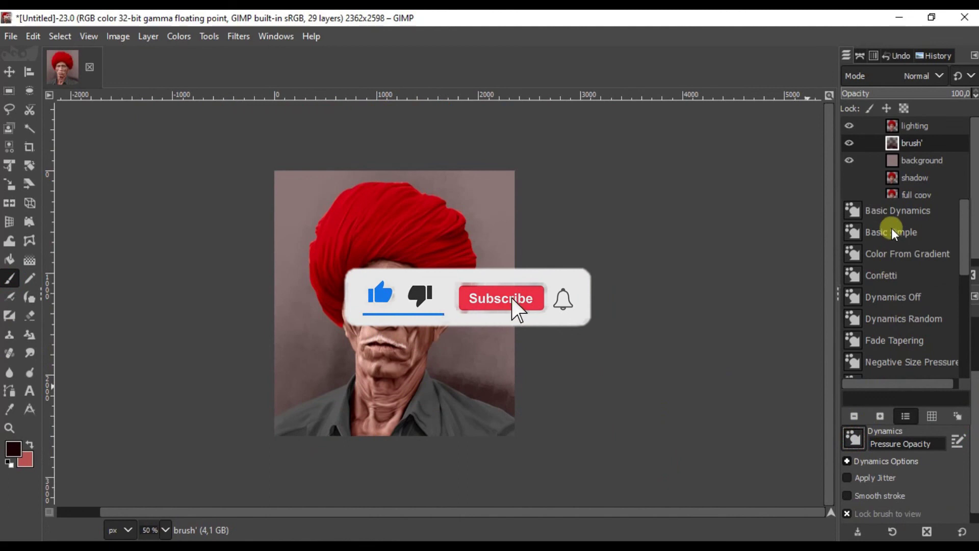
{"action": "left_click", "coordinate": [897, 211]}
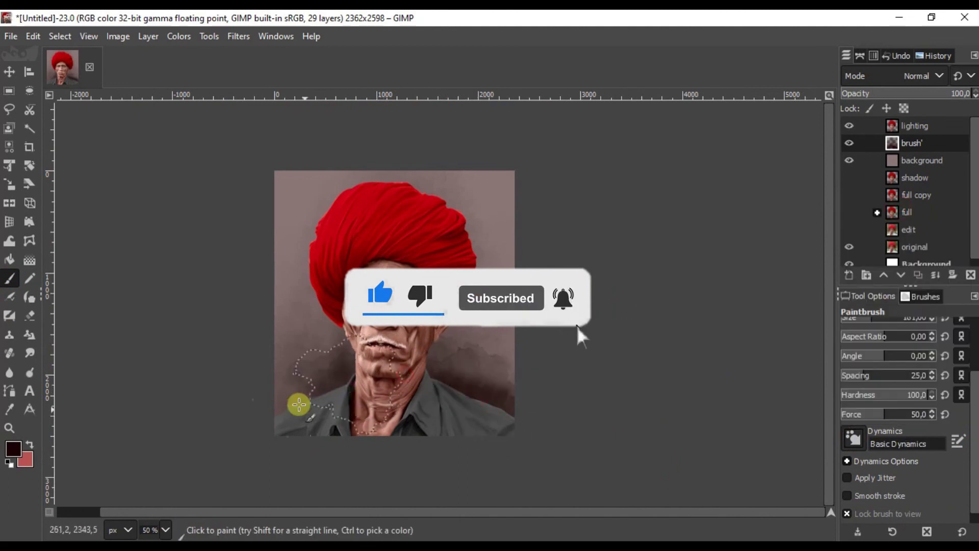
Paint mottled dark texture across the background, continuing with another Mcbad watercolor brush at size 500.
{"action": "scroll", "coordinate": [319, 385], "scroll_direction": "down", "scroll_amount": 2}
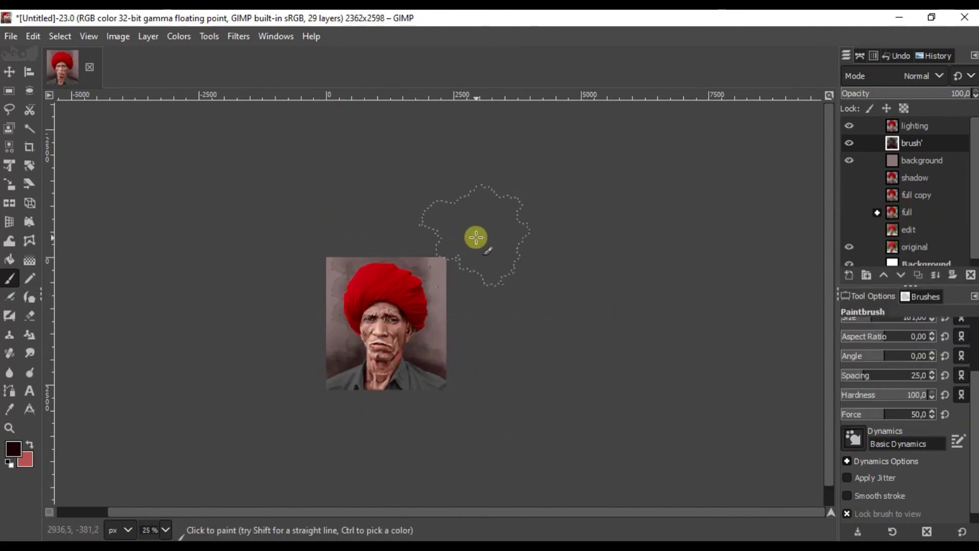
{"action": "scroll", "coordinate": [394, 340], "scroll_direction": "up", "scroll_amount": 2}
{"action": "scroll", "coordinate": [933, 427], "scroll_direction": "up", "scroll_amount": 3}
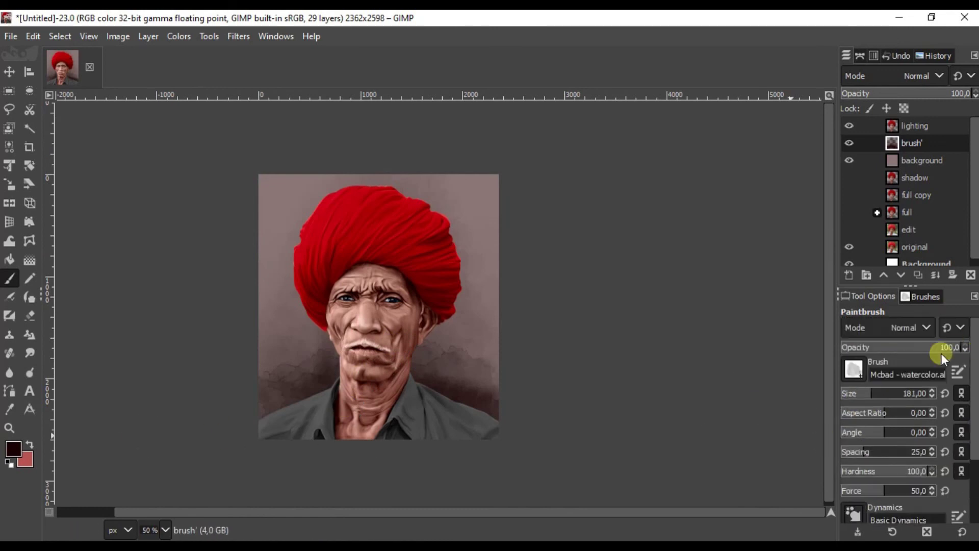
{"action": "left_click", "coordinate": [854, 369]}
{"action": "left_click", "coordinate": [856, 276]}
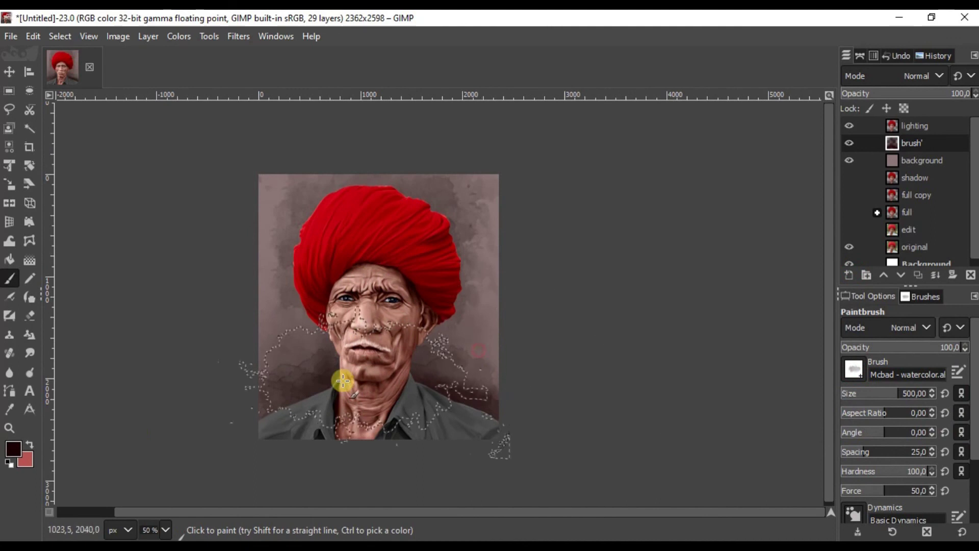
Set the foreground color to 472323 and paint reddish-brown watercolor patches on both sides of the background.
{"action": "left_click", "coordinate": [15, 449]}
{"action": "left_click", "coordinate": [625, 280]}
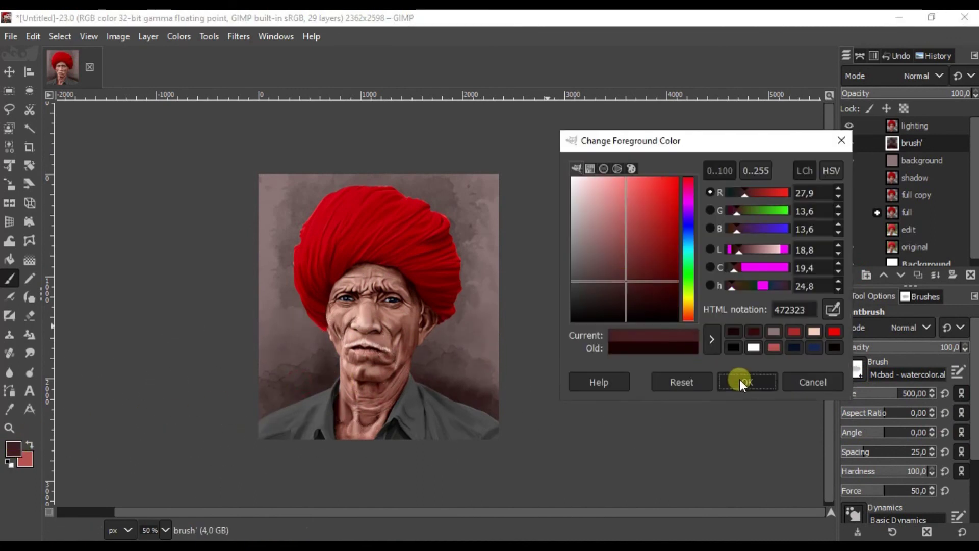
{"action": "left_click", "coordinate": [738, 380]}
{"action": "key", "text": "1"}
{"action": "left_click", "coordinate": [431, 242]}
{"action": "left_click_drag", "start_coordinate": [432, 243], "coordinate": [671, 273]}
{"action": "left_click", "coordinate": [288, 381]}
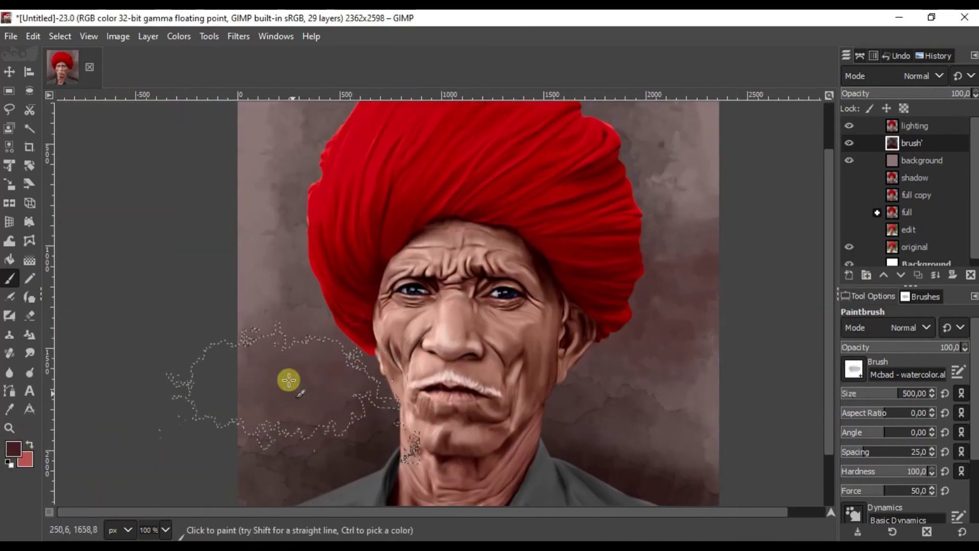
{"action": "scroll", "coordinate": [316, 236], "scroll_direction": "down", "scroll_amount": 2}
Set the foreground to near-black and paint a deep shadow behind the turban's right edge and the right shoulder.
{"action": "left_click", "coordinate": [13, 449]}
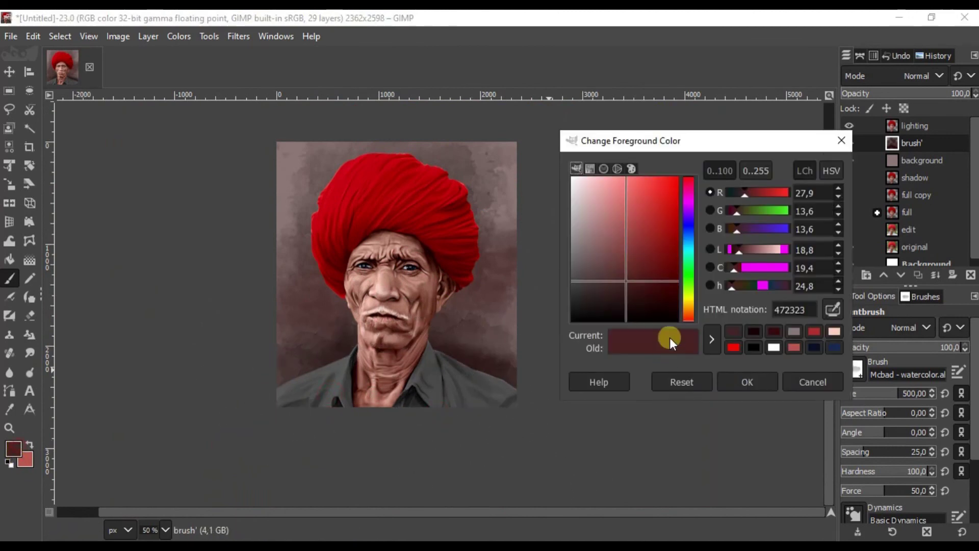
{"action": "left_click", "coordinate": [627, 312]}
{"action": "left_click", "coordinate": [745, 380]}
{"action": "key", "text": "1"}
{"action": "mouse_move", "coordinate": [551, 394]}
{"action": "left_mouse_down"}
{"action": "mouse_move", "coordinate": [410, 307]}
{"action": "mouse_move", "coordinate": [410, 262]}
{"action": "mouse_move", "coordinate": [469, 143]}
{"action": "mouse_move", "coordinate": [413, 317]}
{"action": "mouse_move", "coordinate": [573, 423]}
{"action": "left_mouse_up"}
{"action": "left_click_drag", "start_coordinate": [448, 220], "coordinate": [421, 321]}
{"action": "scroll", "coordinate": [421, 321], "scroll_direction": "up", "scroll_amount": 1}
{"action": "mouse_move", "coordinate": [457, 118]}
{"action": "left_mouse_down"}
{"action": "mouse_move", "coordinate": [440, 279]}
{"action": "mouse_move", "coordinate": [450, 299]}
{"action": "mouse_move", "coordinate": [453, 240]}
{"action": "left_mouse_up"}
{"action": "scroll", "coordinate": [453, 240], "scroll_direction": "down", "scroll_amount": 5}
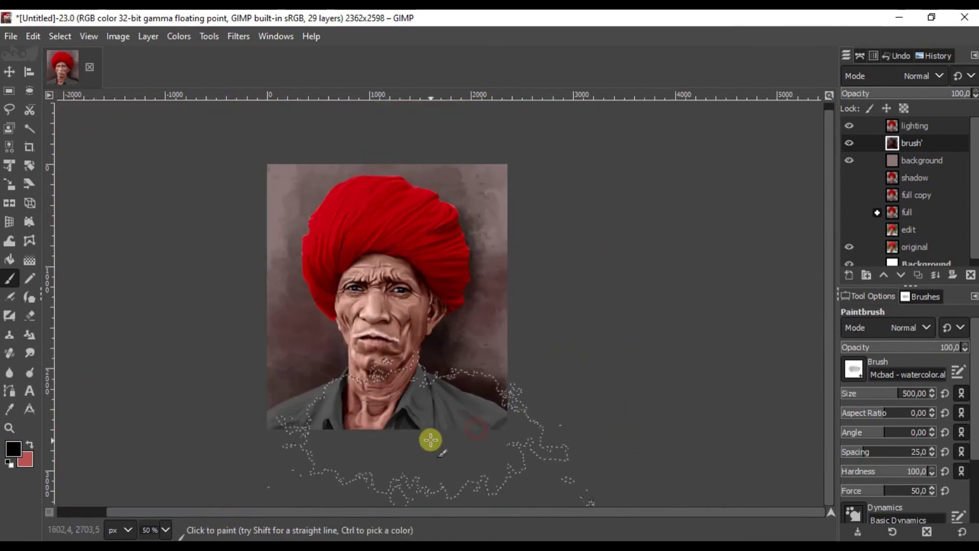
Extend the near-black shading along the left side of the figure and around the turban's upper right edge.
{"action": "scroll", "coordinate": [350, 398], "scroll_direction": "up", "scroll_amount": 2}
{"action": "scroll", "coordinate": [317, 381], "scroll_direction": "up", "scroll_amount": 2}
{"action": "mouse_move", "coordinate": [309, 336]}
{"action": "left_mouse_down"}
{"action": "mouse_move", "coordinate": [179, 428]}
{"action": "mouse_move", "coordinate": [442, 350]}
{"action": "mouse_move", "coordinate": [317, 490]}
{"action": "left_mouse_up"}
{"action": "scroll", "coordinate": [439, 300], "scroll_direction": "down", "scroll_amount": 2}
{"action": "scroll", "coordinate": [357, 462], "scroll_direction": "down", "scroll_amount": 1}
{"action": "left_click_drag", "start_coordinate": [554, 199], "coordinate": [488, 261]}
{"action": "scroll", "coordinate": [488, 262], "scroll_direction": "up", "scroll_amount": 2}
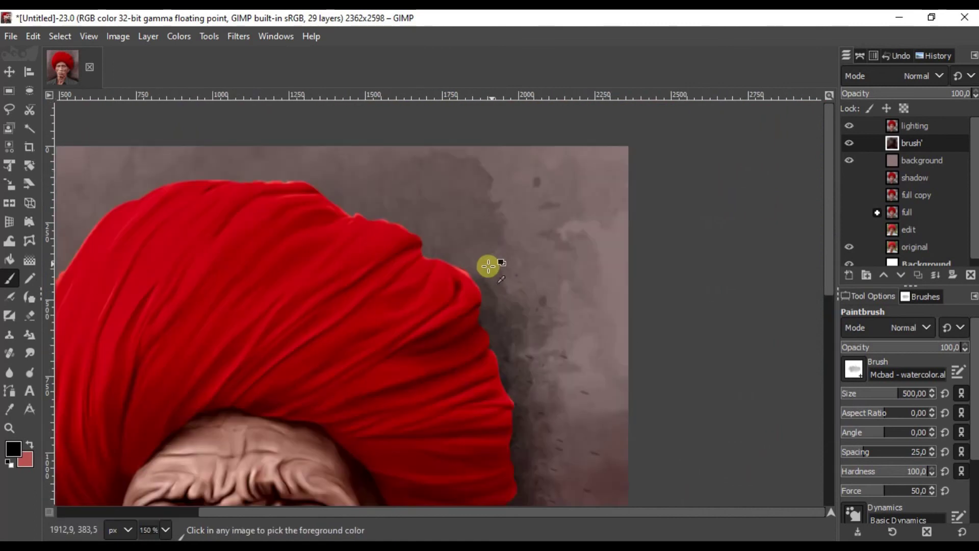
Set the foreground to a muted red and tint the background above and beside the turban.
{"action": "left_click", "coordinate": [16, 448]}
{"action": "left_click", "coordinate": [620, 228]}
{"action": "left_click", "coordinate": [747, 382]}
{"action": "scroll", "coordinate": [535, 296], "scroll_direction": "down", "scroll_amount": 1}
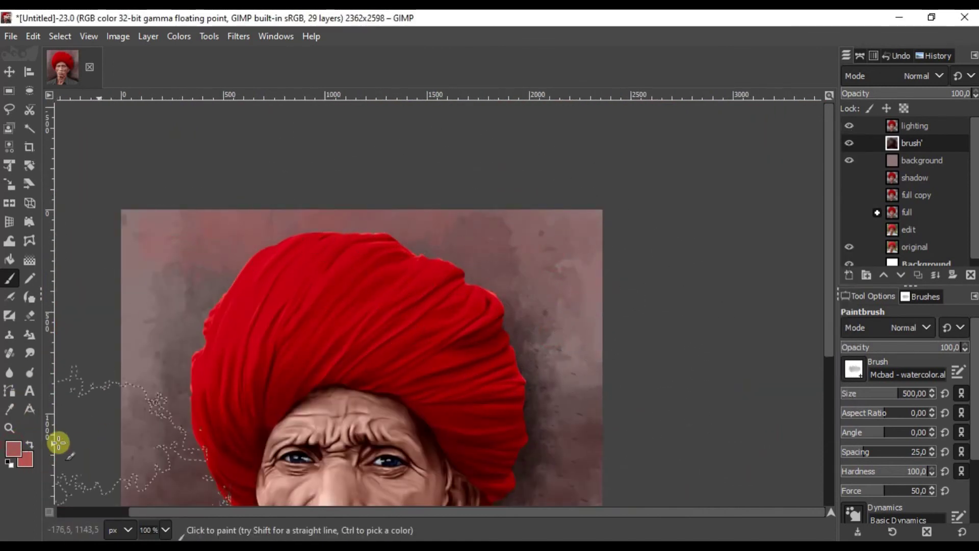
Set the foreground to a pale greyish pink and lighten the upper background and its right side.
{"action": "left_click", "coordinate": [13, 449]}
{"action": "left_click", "coordinate": [591, 214]}
{"action": "left_click", "coordinate": [747, 382]}
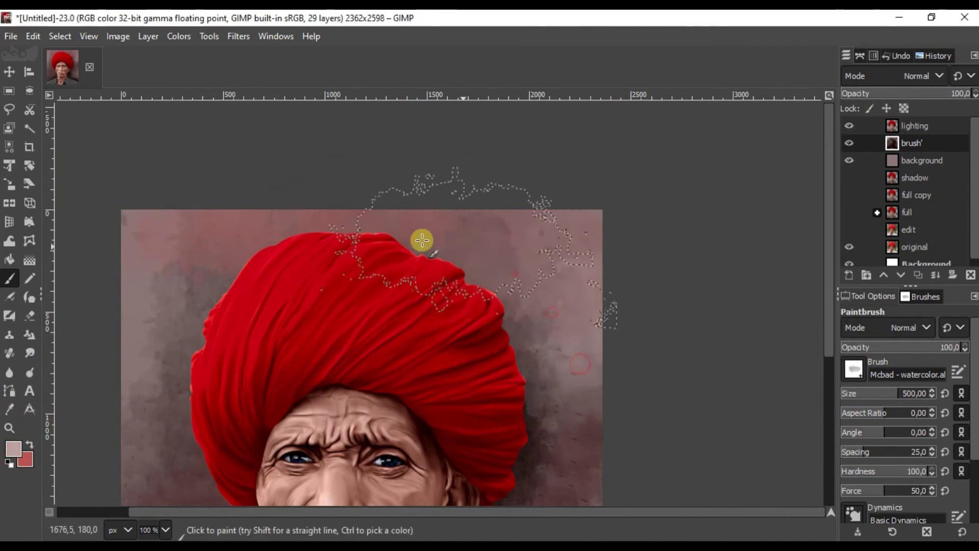
{"action": "scroll", "coordinate": [526, 235], "scroll_direction": "down", "scroll_amount": 1}
{"action": "left_click_drag", "start_coordinate": [588, 199], "coordinate": [599, 165]}
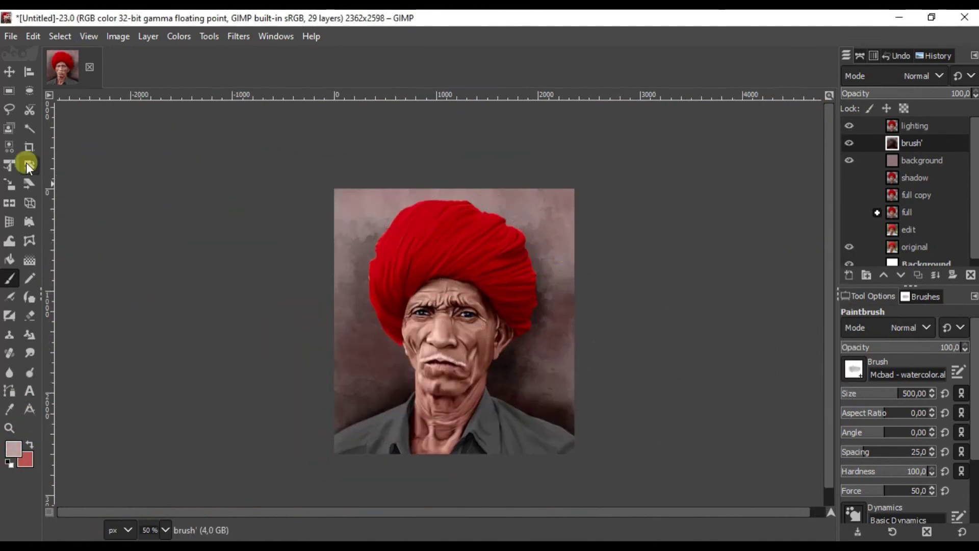
Switch to the Move tool, check the painted background and rename the lighting layer as final.
{"action": "left_click", "coordinate": [10, 73]}
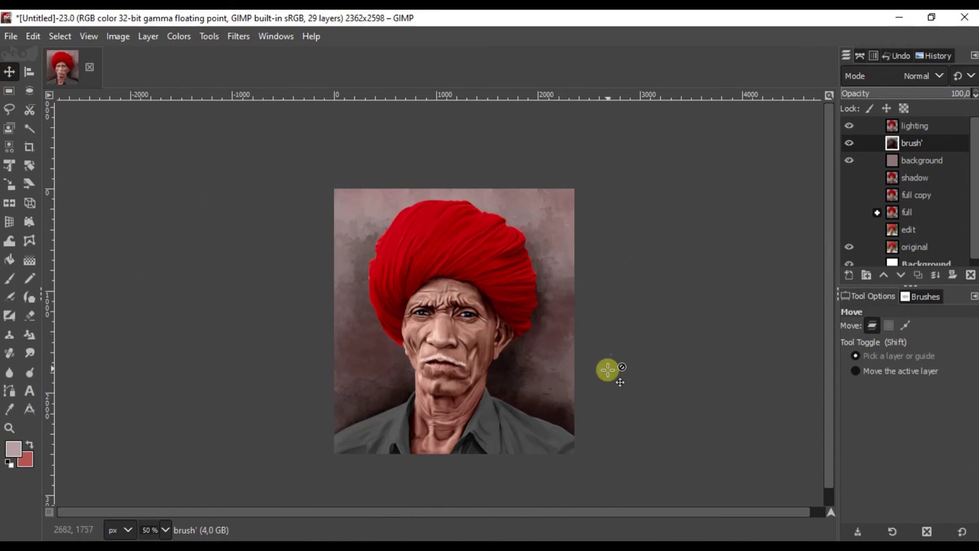
{"action": "scroll", "coordinate": [576, 450], "scroll_direction": "up", "scroll_amount": 3}
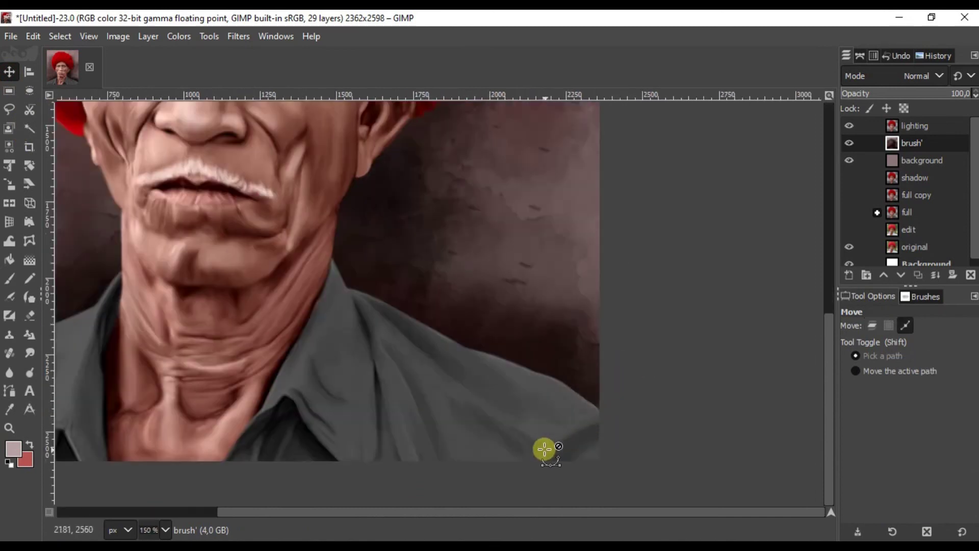
{"action": "scroll", "coordinate": [544, 450], "scroll_direction": "down", "scroll_amount": 1}
{"action": "left_click_drag", "start_coordinate": [440, 515], "coordinate": [369, 513]}
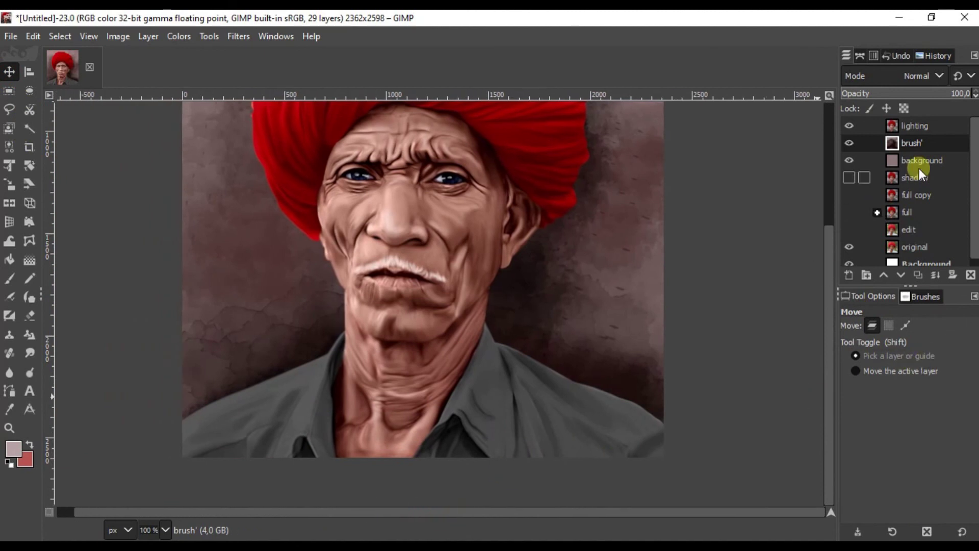
{"action": "left_click", "coordinate": [931, 126]}
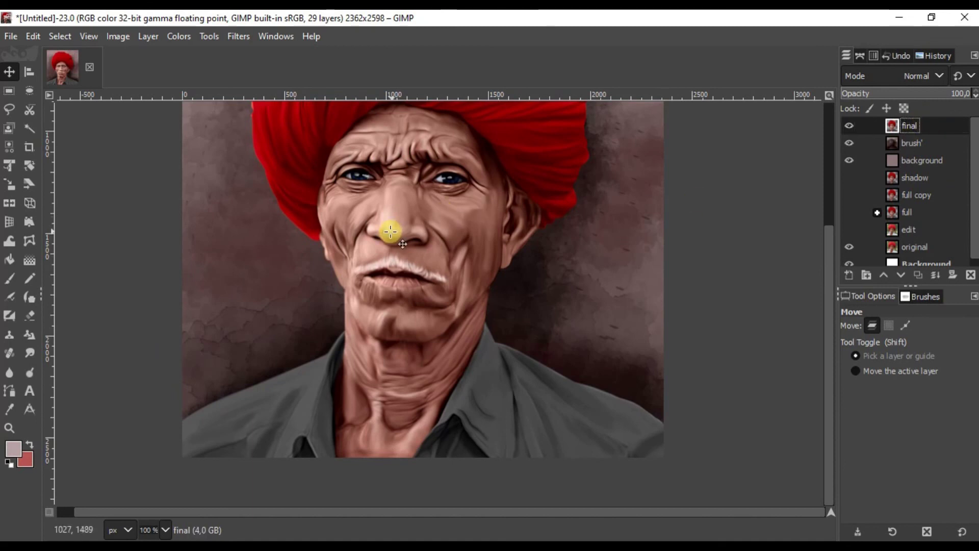
Sharpen the final layer with Unsharp Mask at radius 3 and amount 0.5.
{"action": "left_click", "coordinate": [241, 37]}
{"action": "mouse_move", "coordinate": [289, 161]}
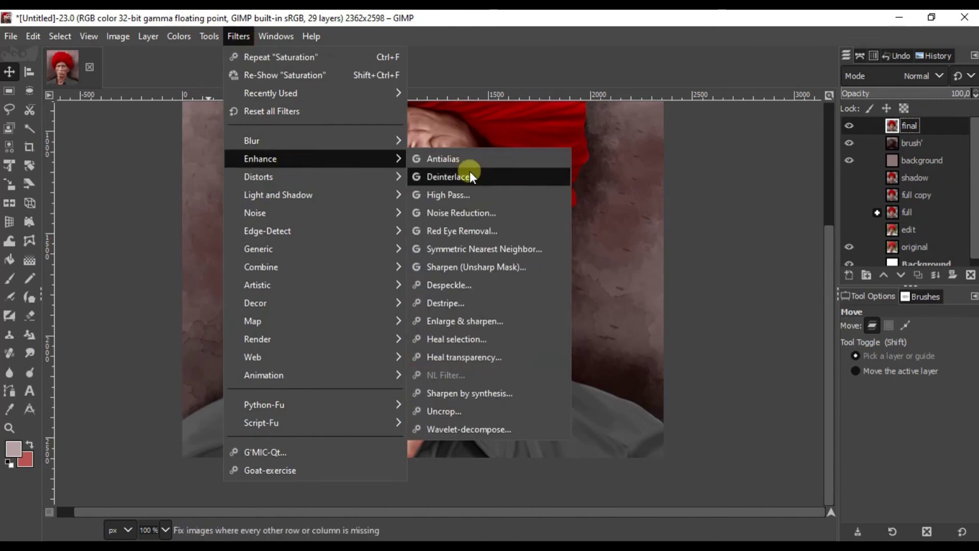
{"action": "left_click", "coordinate": [484, 267]}
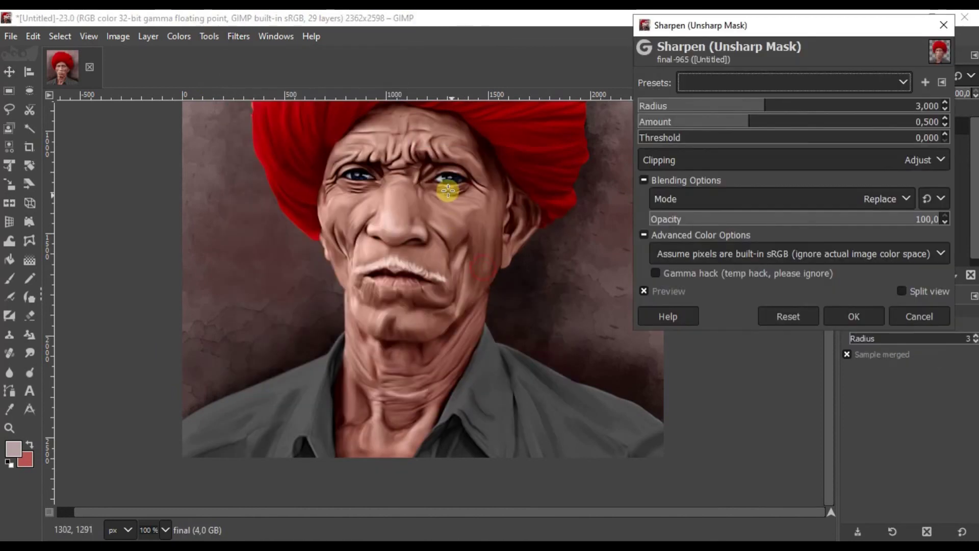
{"action": "scroll", "coordinate": [413, 176], "scroll_direction": "up", "scroll_amount": 1, "text": "ctrl"}
{"action": "scroll", "coordinate": [413, 177], "scroll_direction": "up", "scroll_amount": 2, "text": "ctrl"}
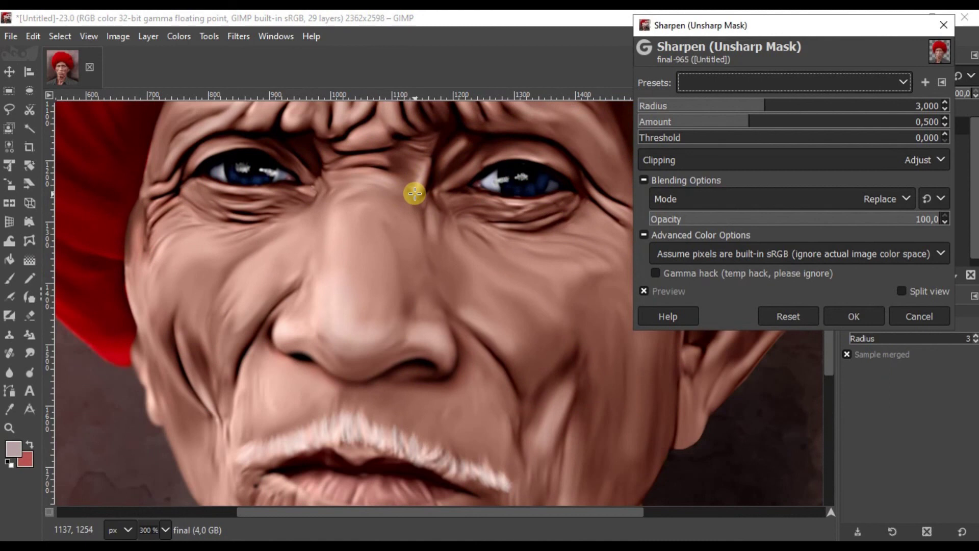
{"action": "left_click", "coordinate": [854, 317]}
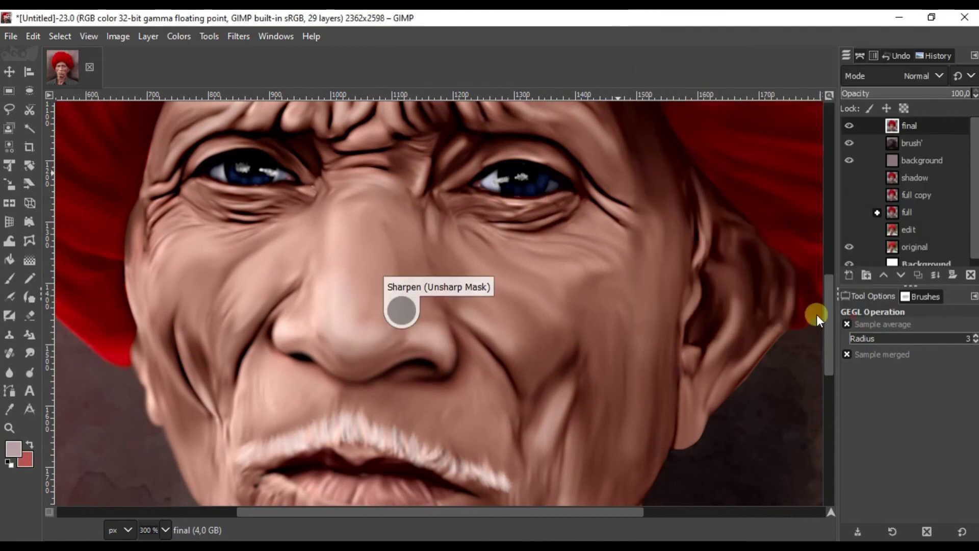
Set up the Blur tool with the 2. Hardness 025 brush at size 161 and rate 65.3 to soften the over-sharp eye area.
{"action": "left_click", "coordinate": [10, 372]}
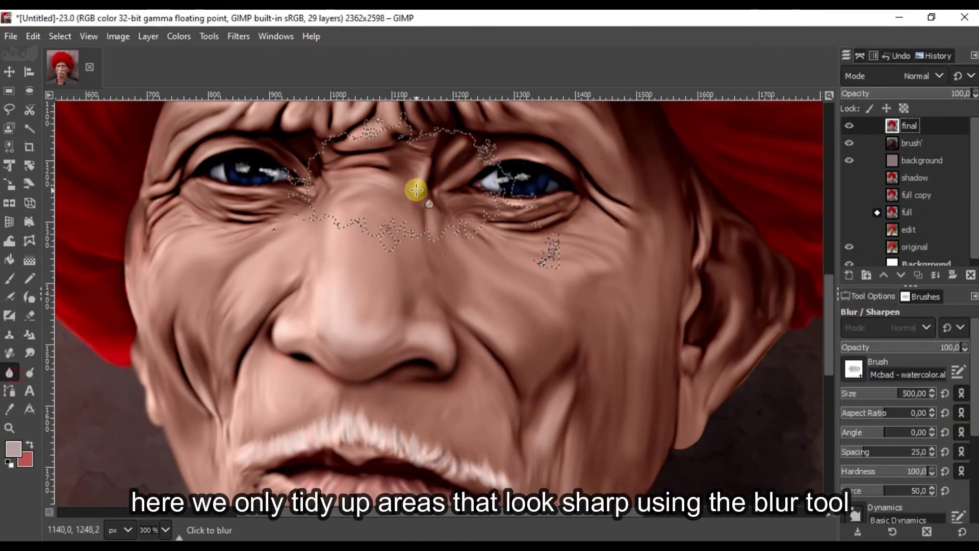
{"action": "scroll", "coordinate": [449, 204], "scroll_direction": "up", "scroll_amount": 3}
{"action": "left_click", "coordinate": [851, 367]}
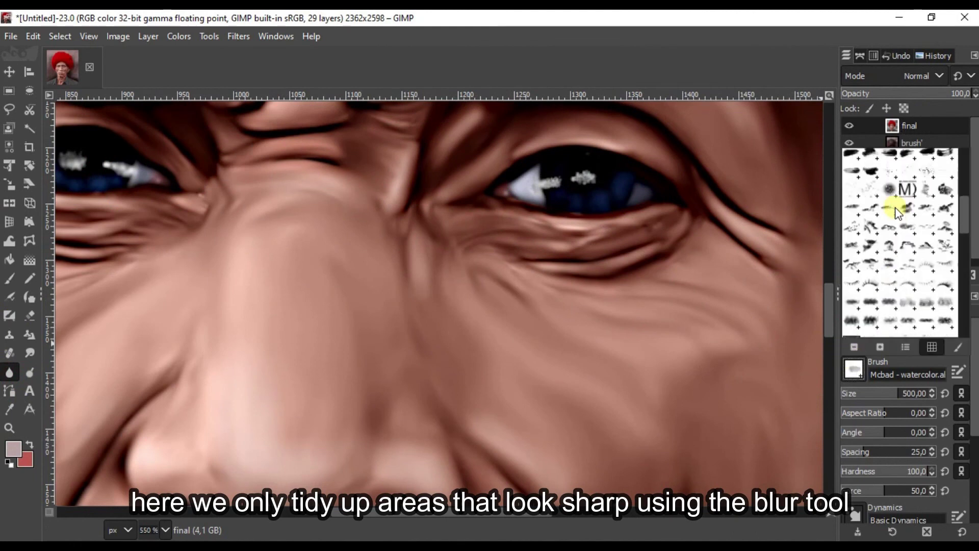
{"action": "left_click", "coordinate": [869, 180]}
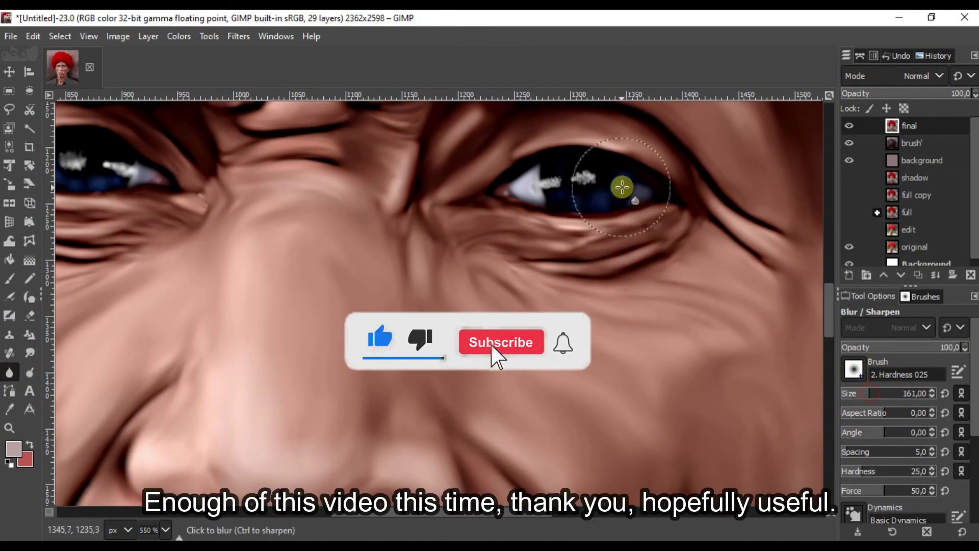
{"action": "scroll", "coordinate": [546, 184], "scroll_direction": "up", "scroll_amount": 2}
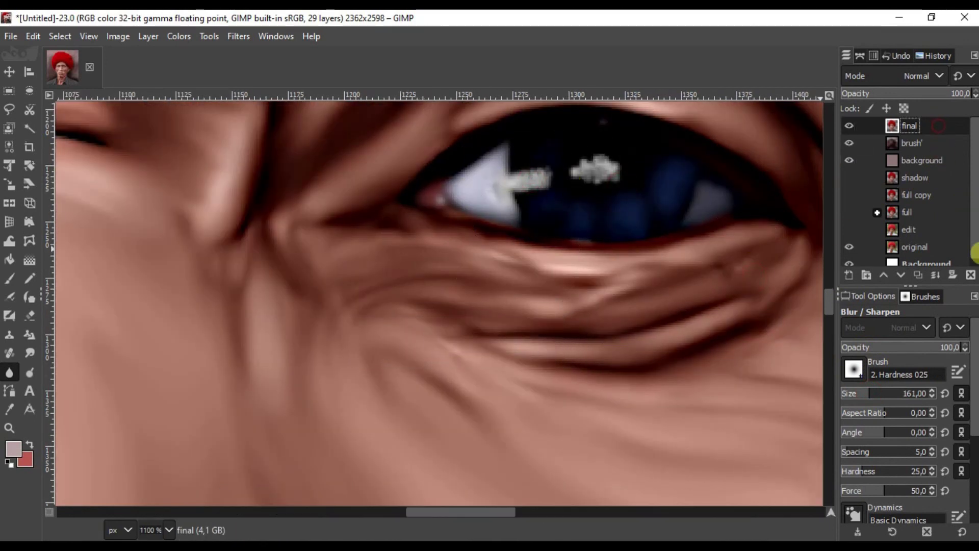
{"action": "scroll", "coordinate": [969, 372], "scroll_direction": "down", "scroll_amount": 5}
{"action": "left_click", "coordinate": [920, 517]}
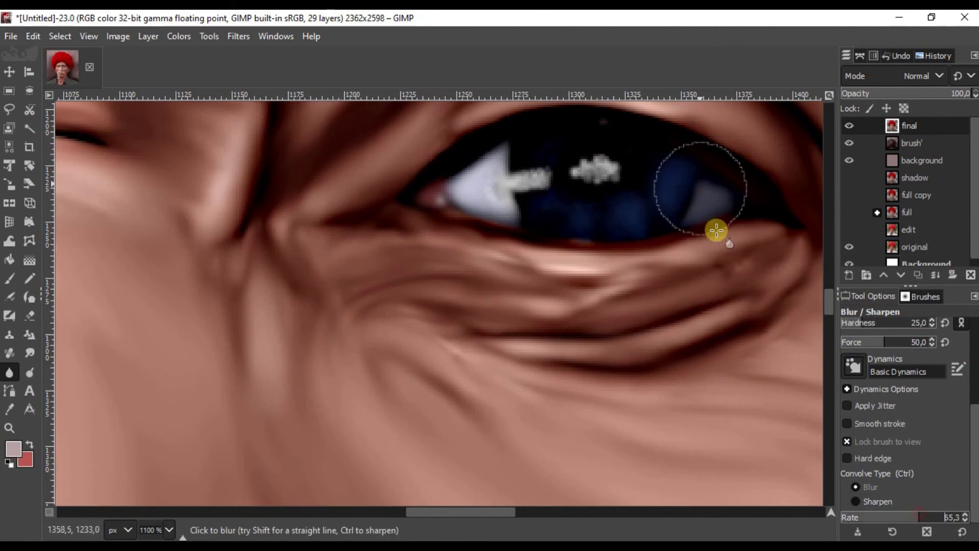